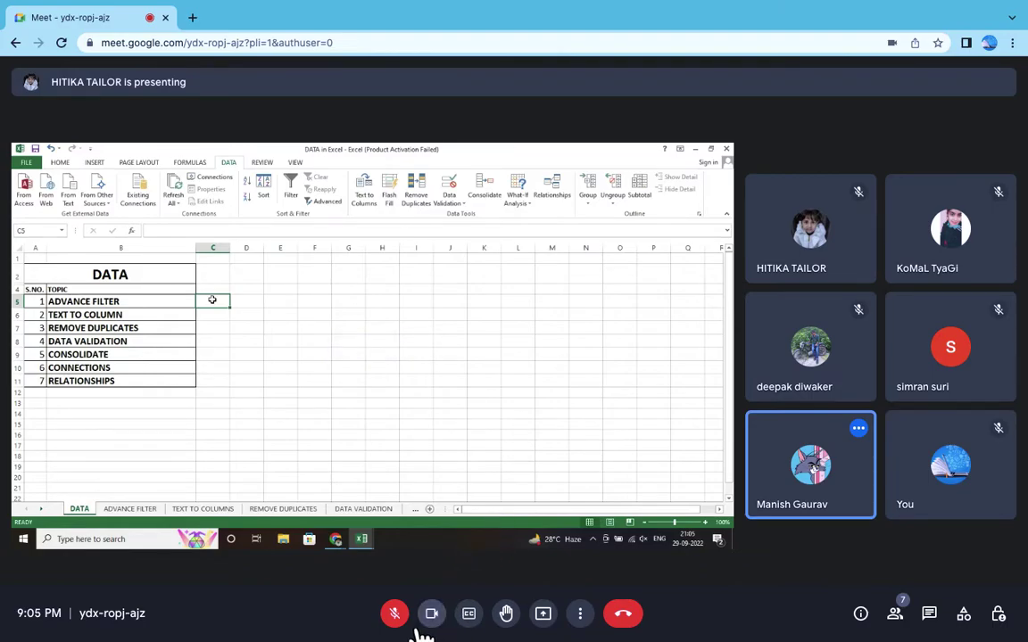
# - Unmute the microphone with Ctrl+D and switch the camera off in the Meet call
pyautogui.hotkey('ctrl', 'd')
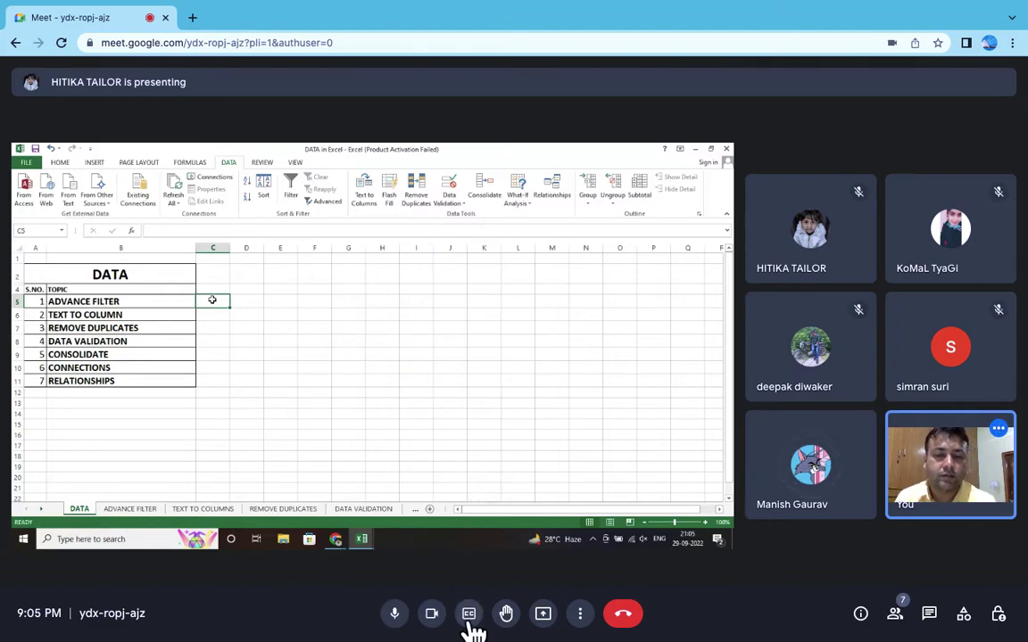
pyautogui.click(432, 614)
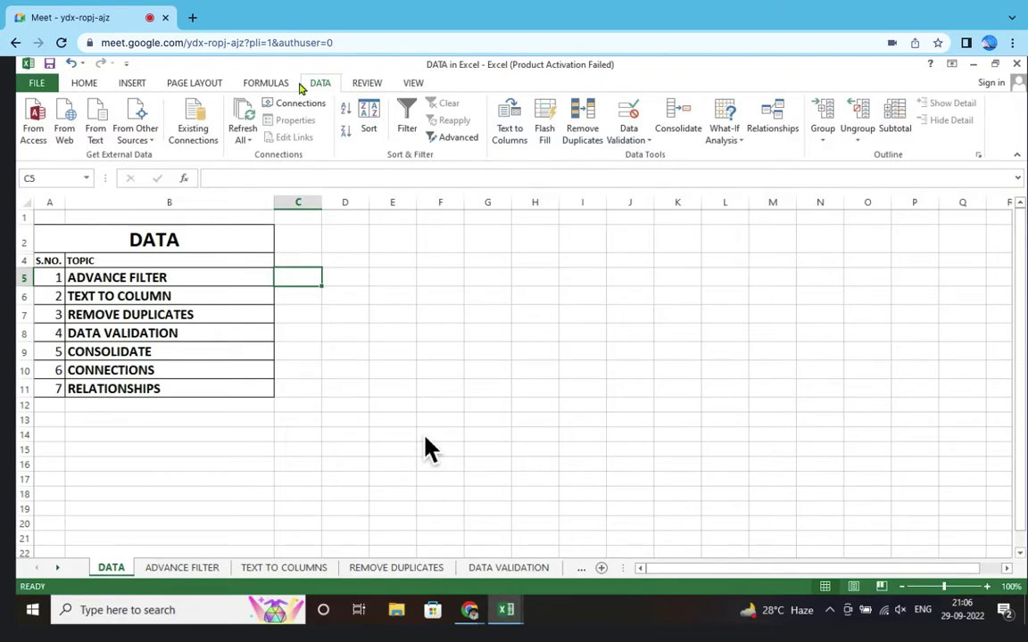
pyautogui.click(416, 86)
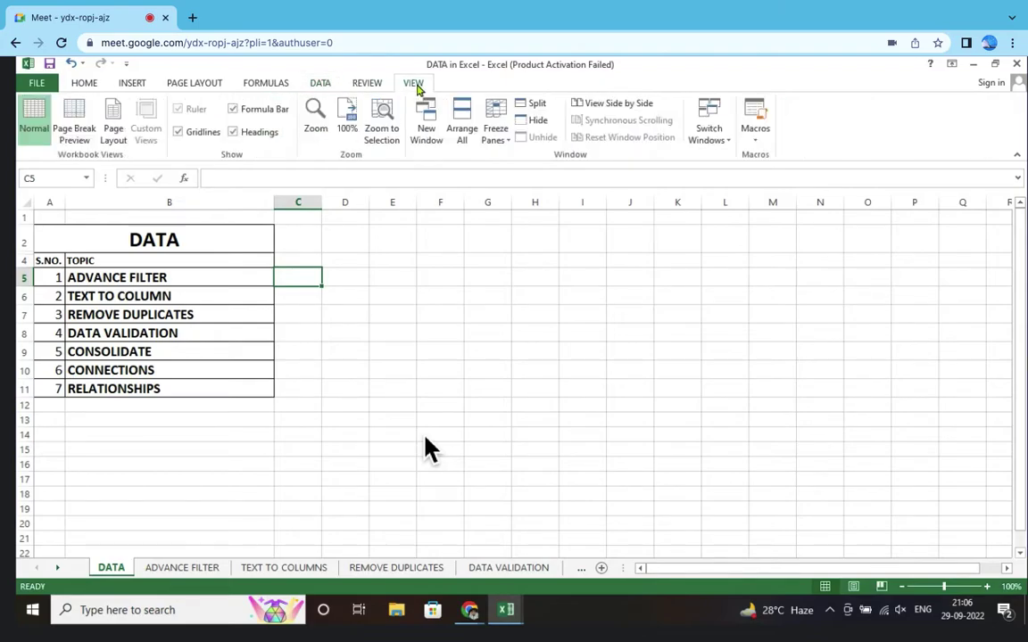
pyautogui.click(366, 86)
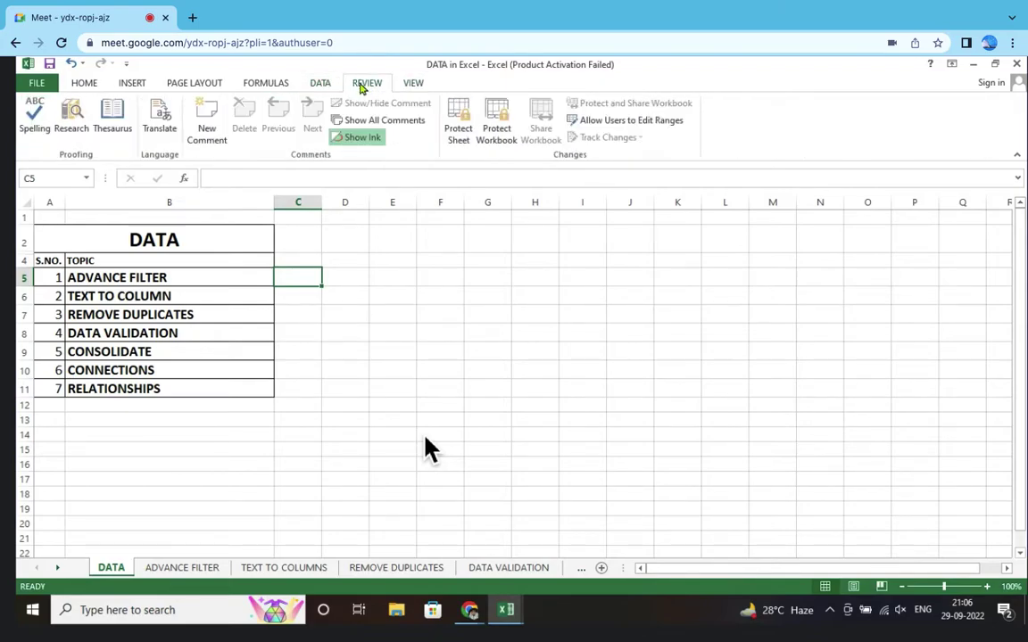
pyautogui.click(271, 83)
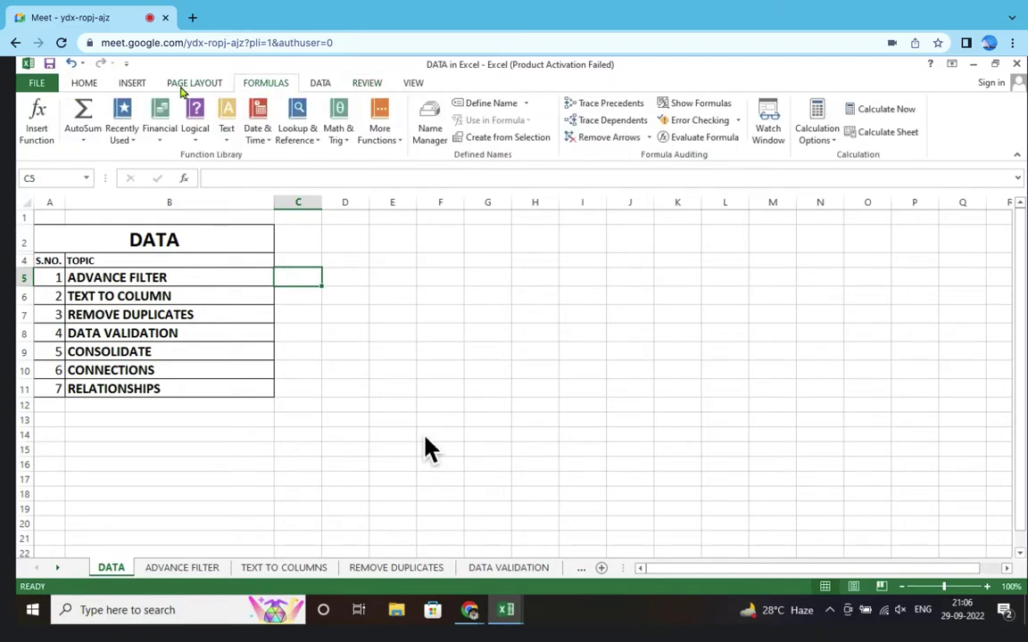
pyautogui.click(131, 85)
pyautogui.click(90, 87)
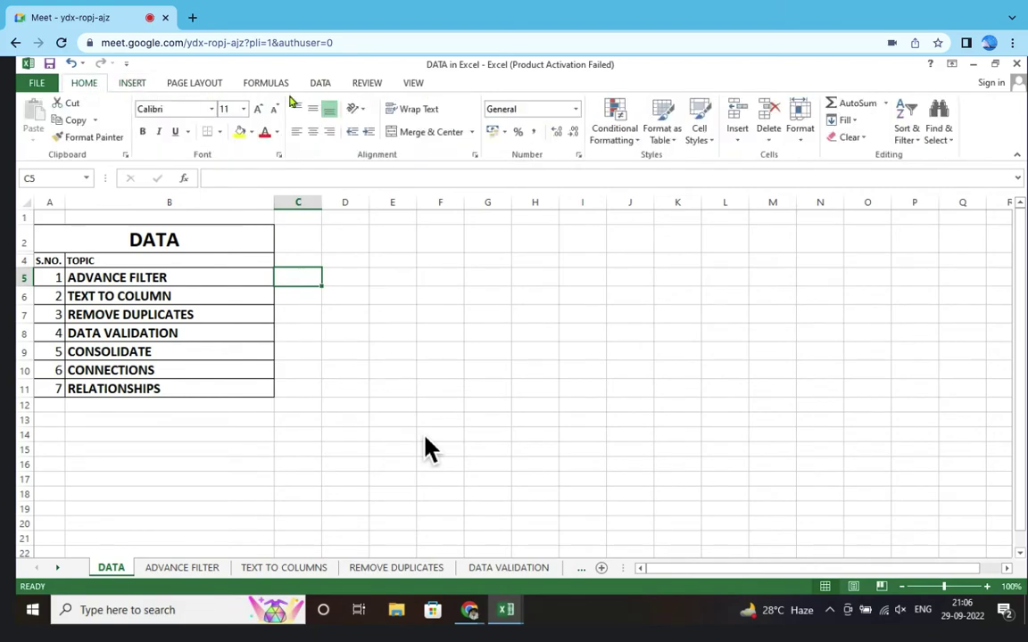
pyautogui.click(323, 86)
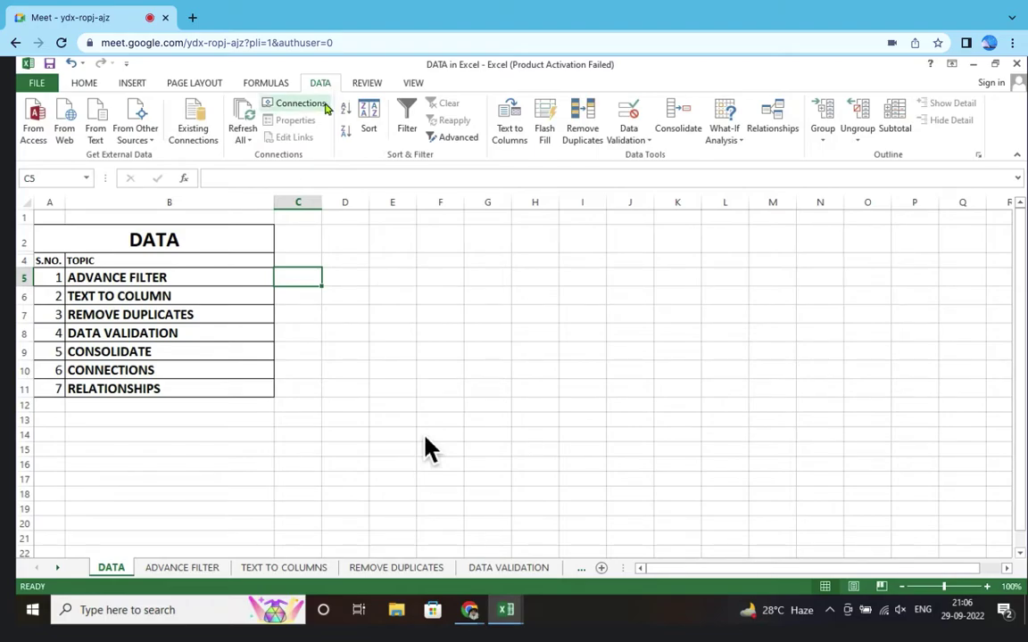
pyautogui.click(199, 88)
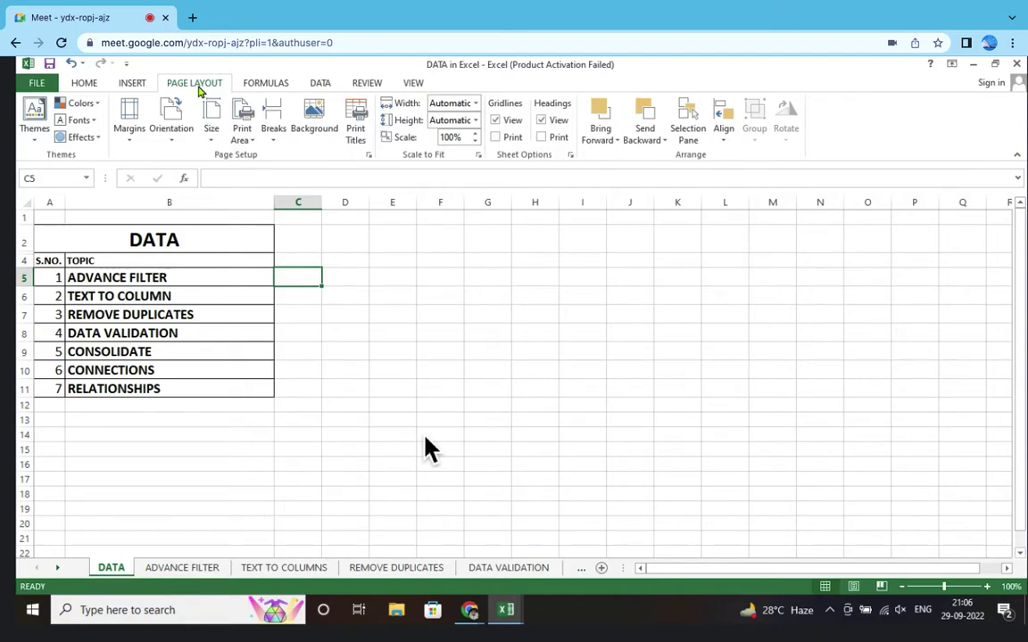
pyautogui.click(319, 83)
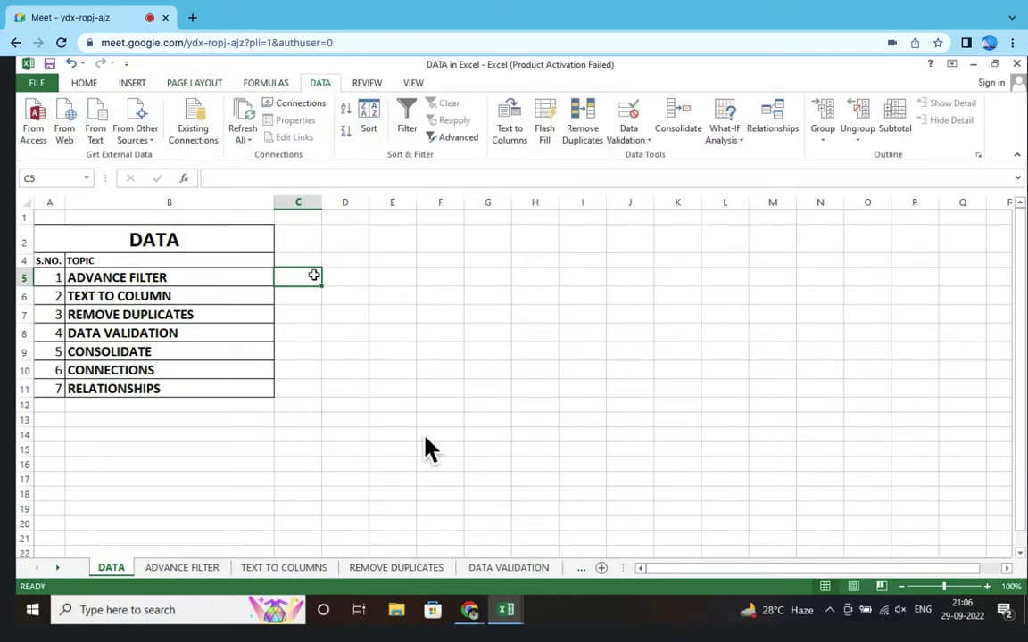
pyautogui.click(190, 275)
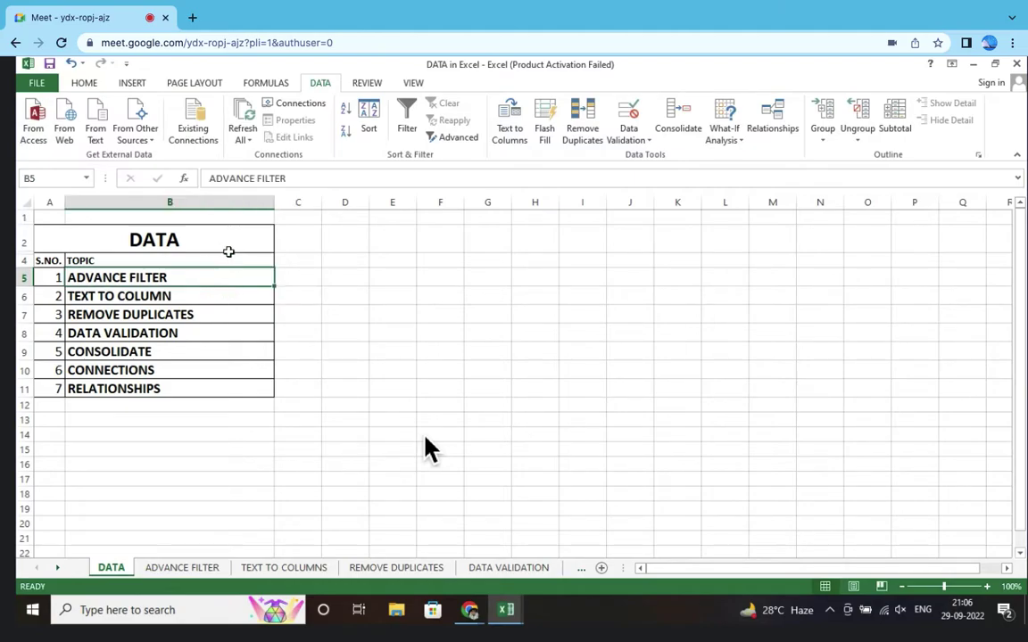
pyautogui.click(437, 143)
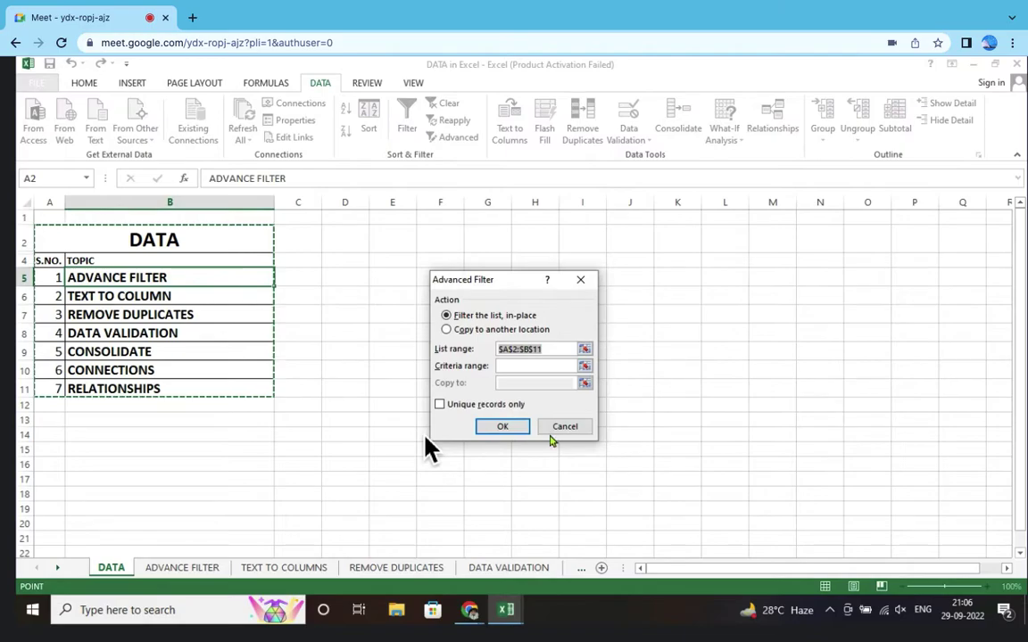
pyautogui.click(565, 426)
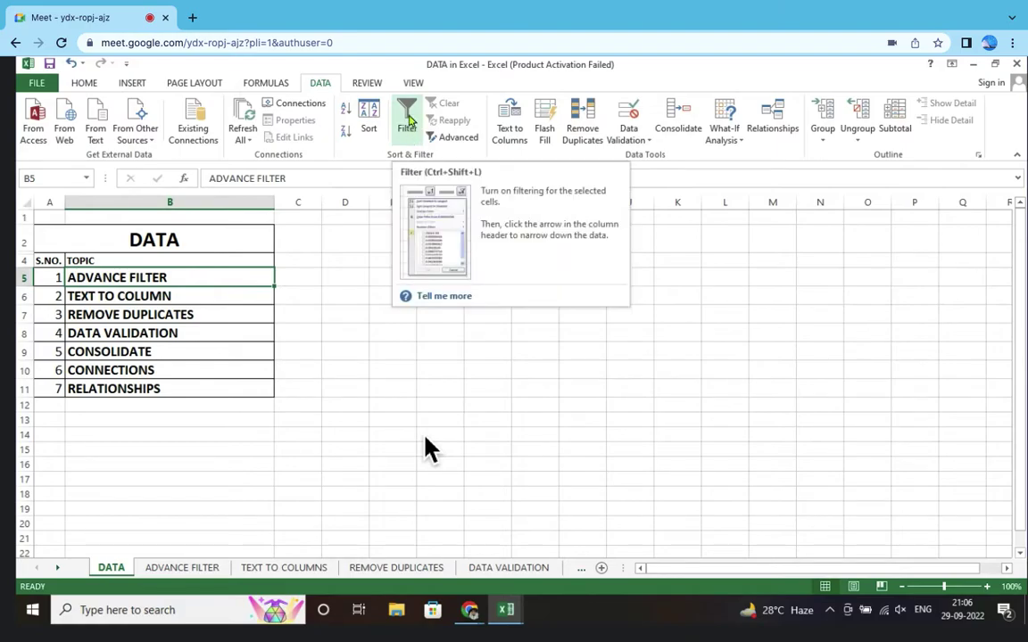
pyautogui.click(86, 82)
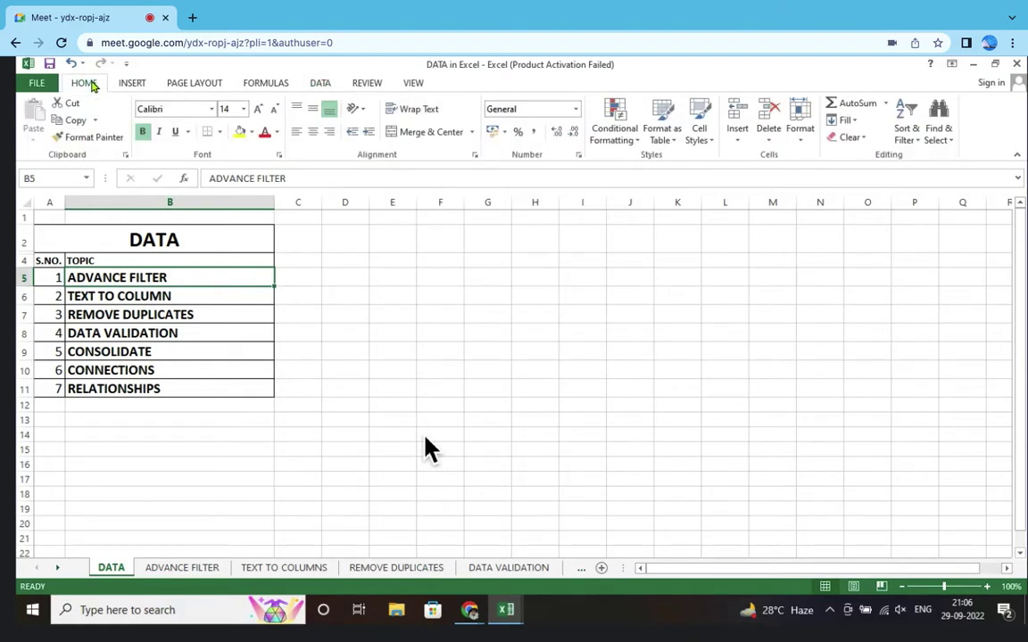
pyautogui.click(905, 129)
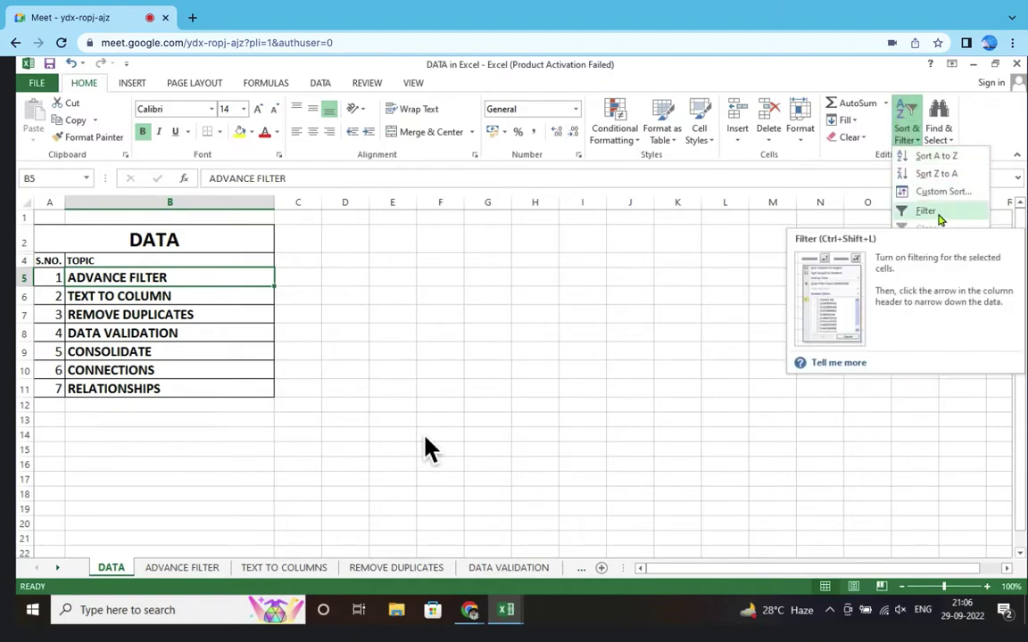
pyautogui.click(674, 216)
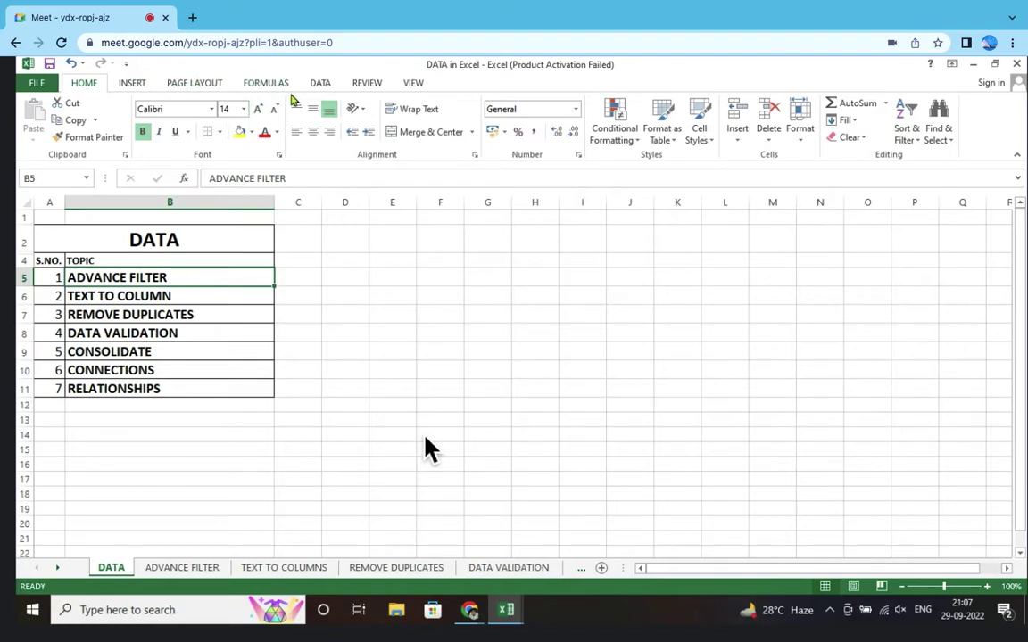
pyautogui.click(317, 83)
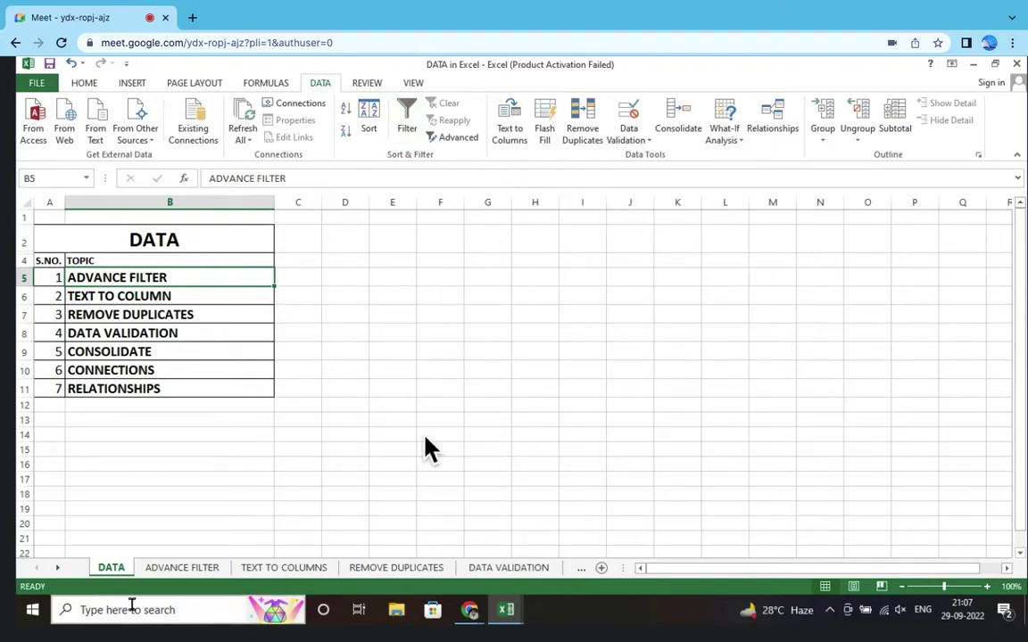
pyautogui.click(193, 571)
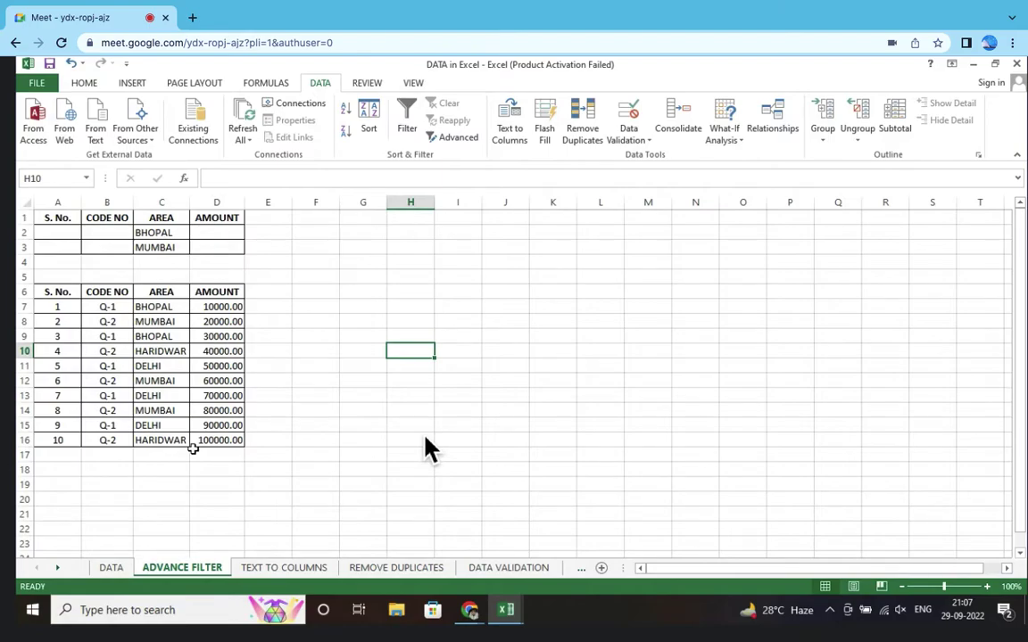
# - Select the A6:D16 table and turn on its header filter dropdowns
pyautogui.keyDown('ctrl'); pyautogui.scroll(2, 178, 433); pyautogui.keyUp('ctrl')
pyautogui.keyDown('ctrl'); pyautogui.scroll(2, 178, 432); pyautogui.keyUp('ctrl')
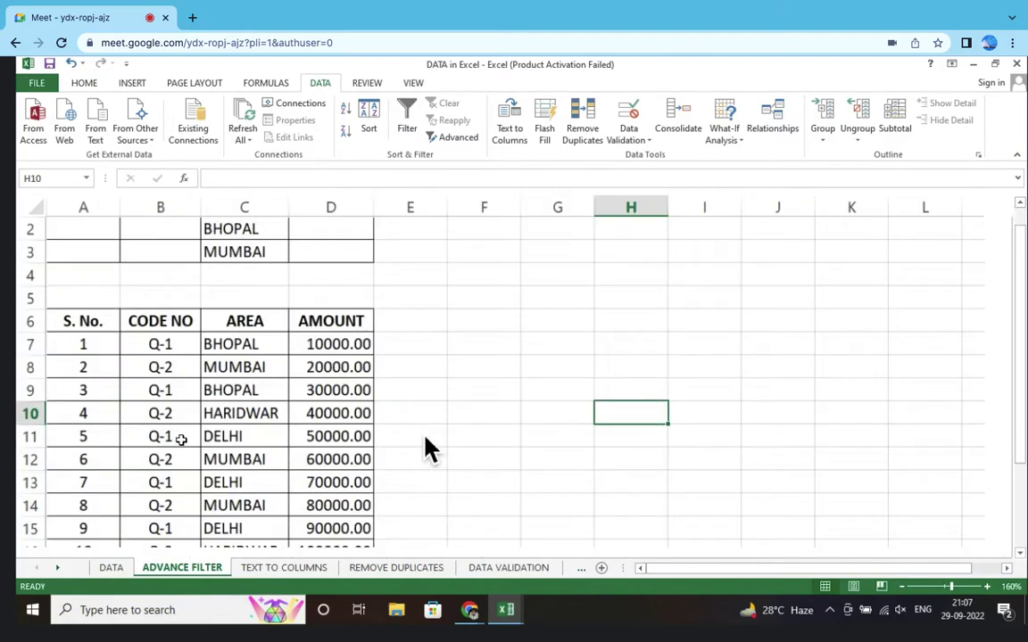
pyautogui.keyDown('ctrl'); pyautogui.scroll(1, 178, 432); pyautogui.keyUp('ctrl')
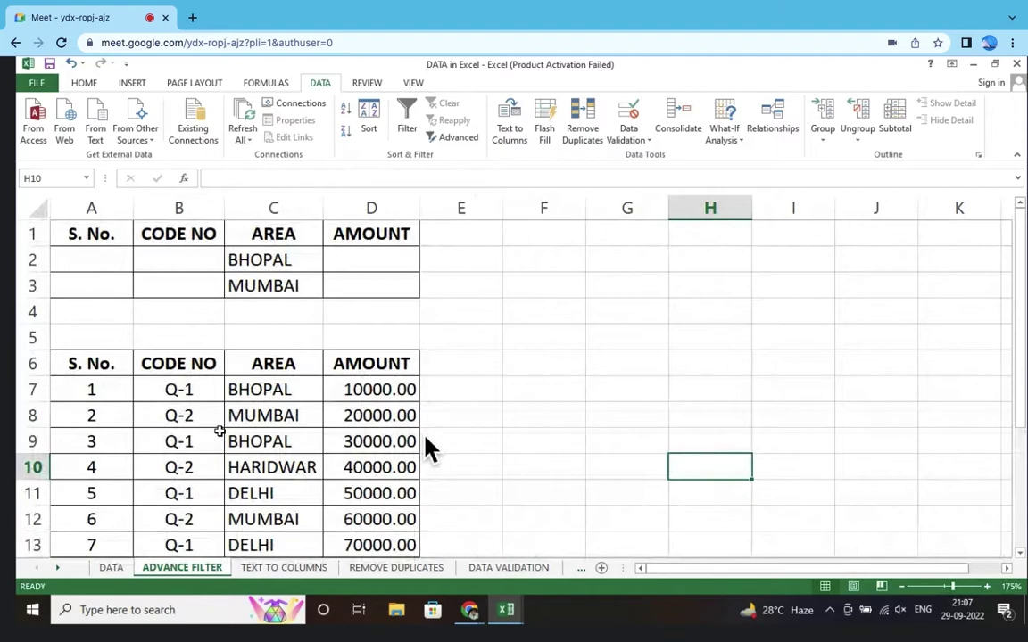
pyautogui.keyDown('ctrl'); pyautogui.scroll(-1, 427, 449); pyautogui.keyUp('ctrl')
pyautogui.scroll(-1, 214, 410)
pyautogui.scroll(-1, 206, 394)
pyautogui.scroll(2, 168, 357)
pyautogui.click(84, 348)
pyautogui.hotkey('ctrl', 'shift', 'End')
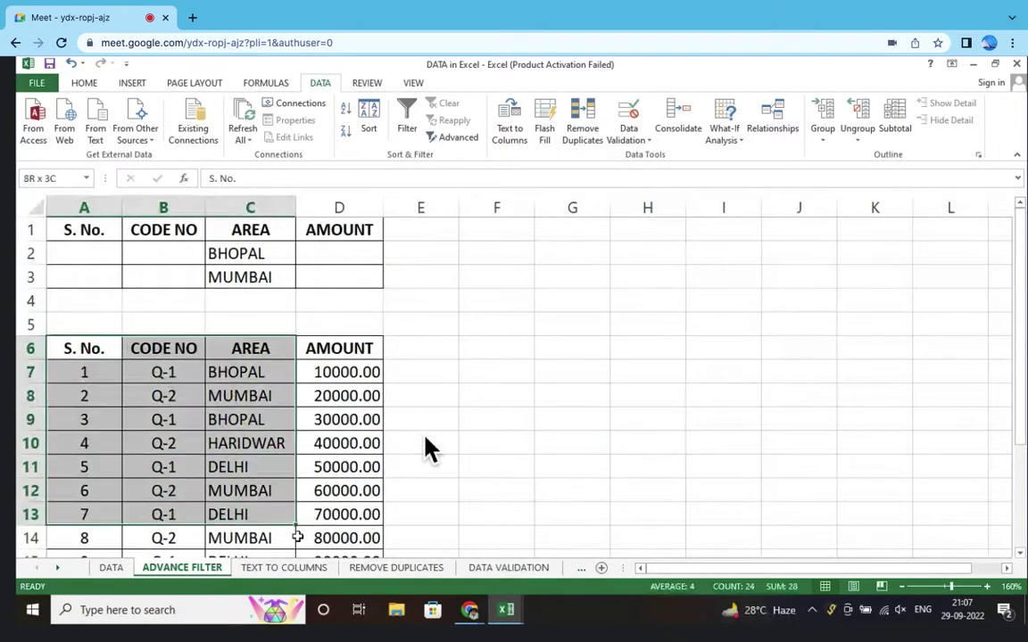
pyautogui.scroll(1, 427, 449)
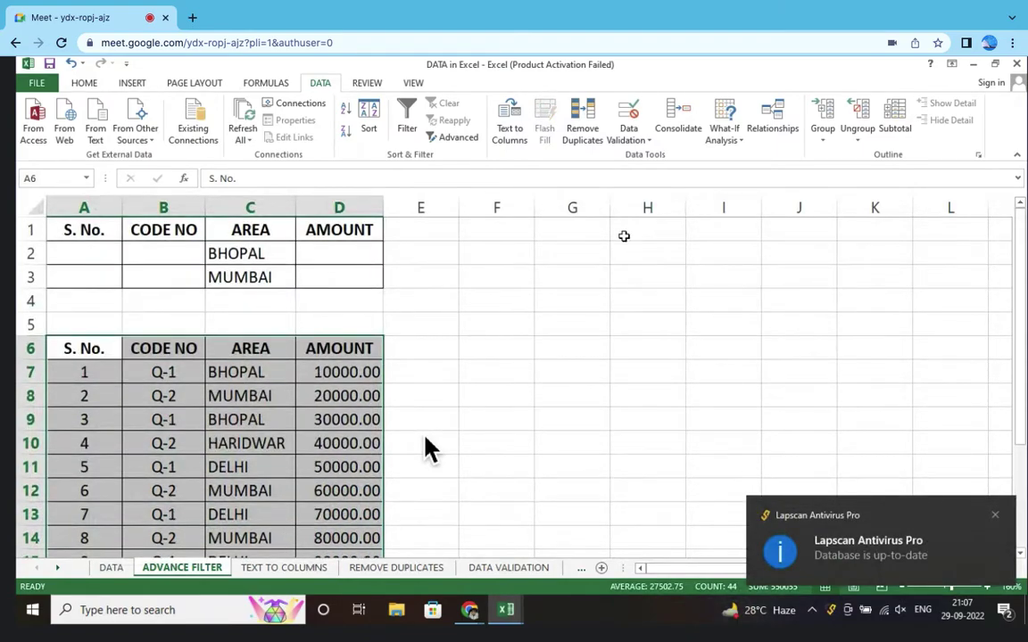
pyautogui.click(398, 113)
# - Filter the AREA column to show only BHOPAL rows
pyautogui.click(441, 371)
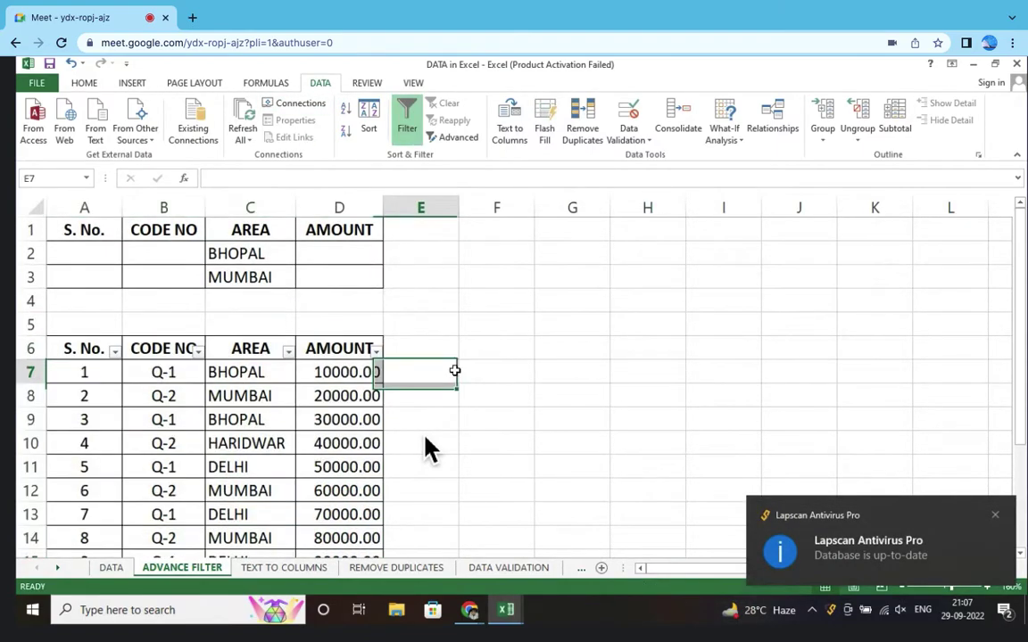
pyautogui.click(288, 352)
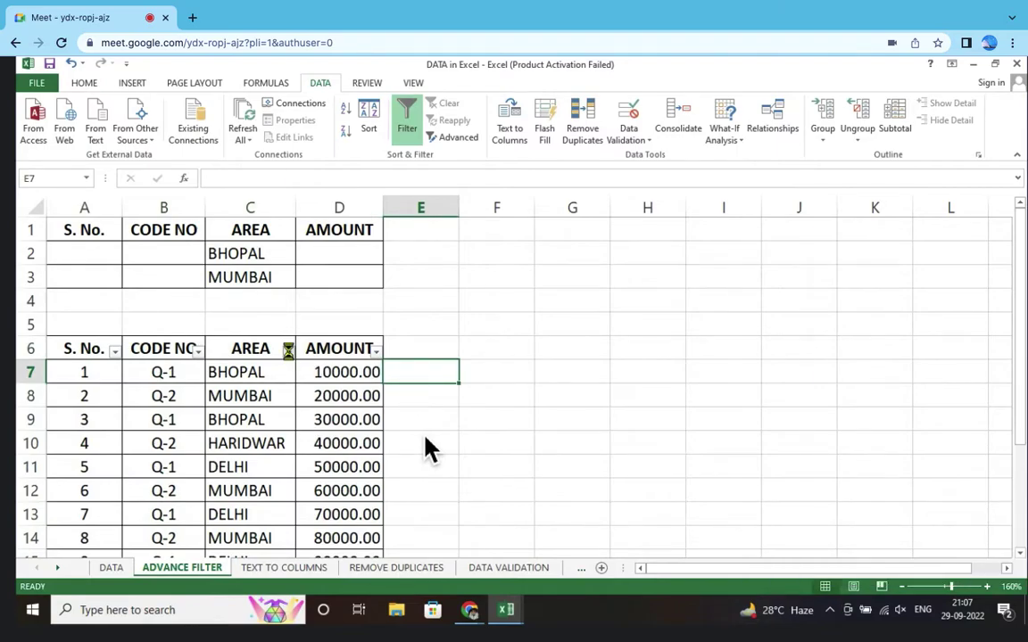
pyautogui.click(166, 202)
pyautogui.click(156, 214)
pyautogui.click(187, 338)
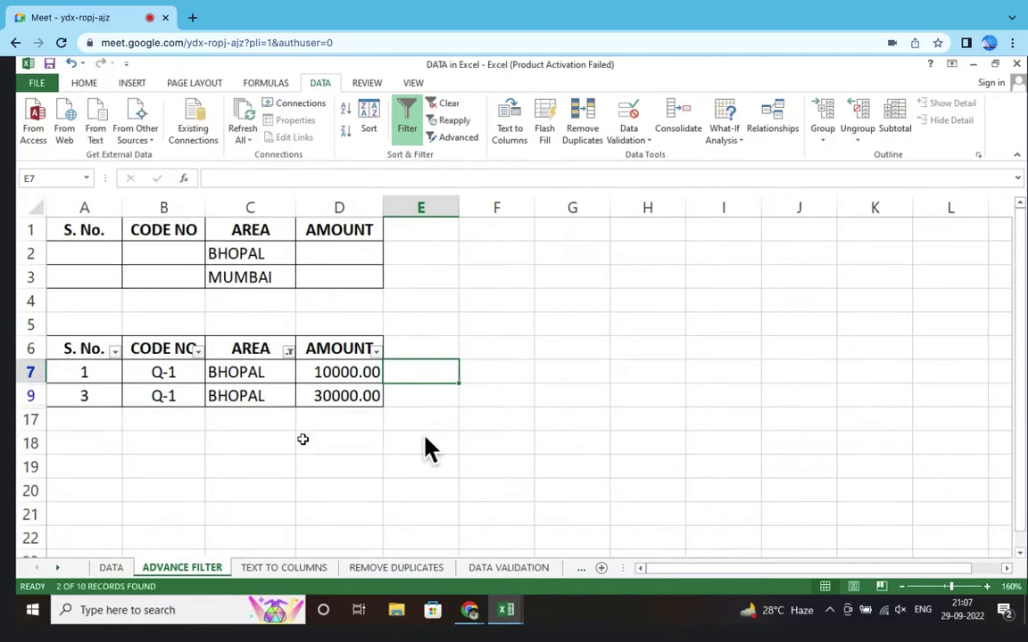
# - Change the AREA filter to show only HARIDWAR rows
pyautogui.click(289, 352)
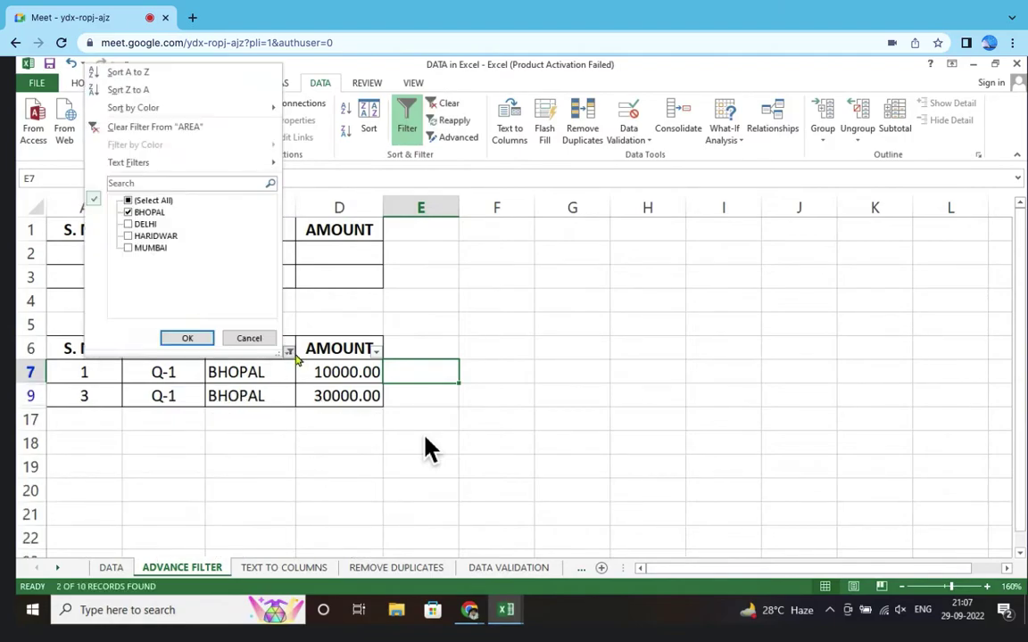
pyautogui.click(148, 213)
pyautogui.click(152, 237)
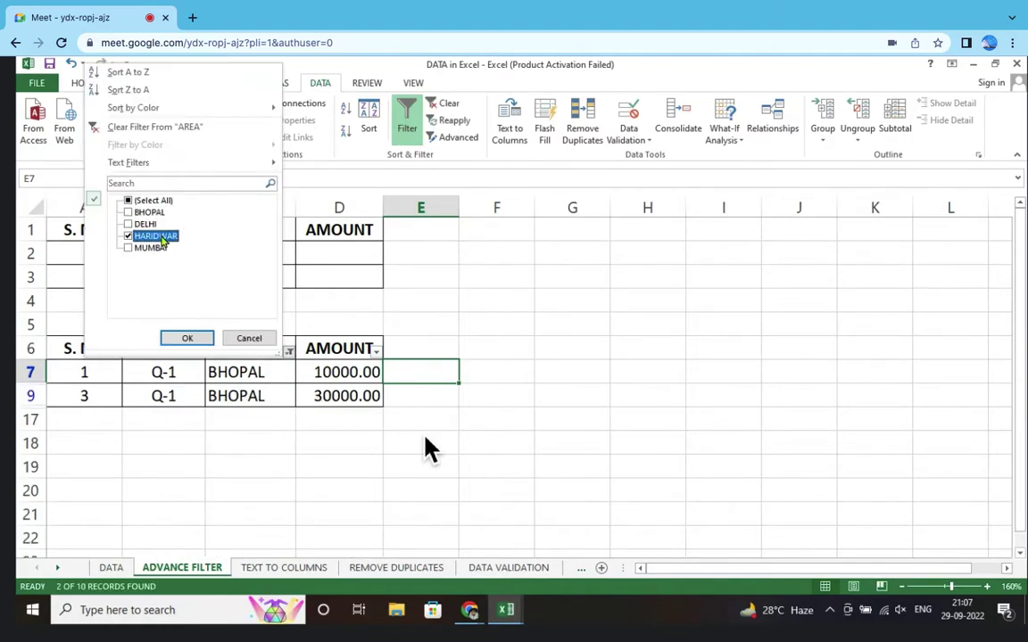
pyautogui.click(185, 341)
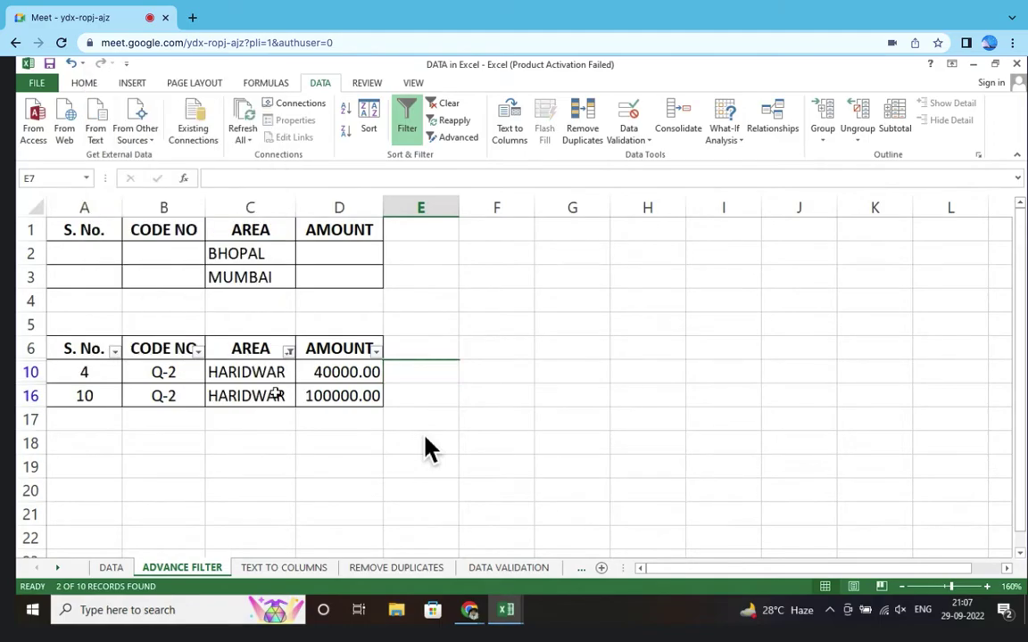
# - Show all areas again and switch the table's filter dropdowns off
pyautogui.click(288, 351)
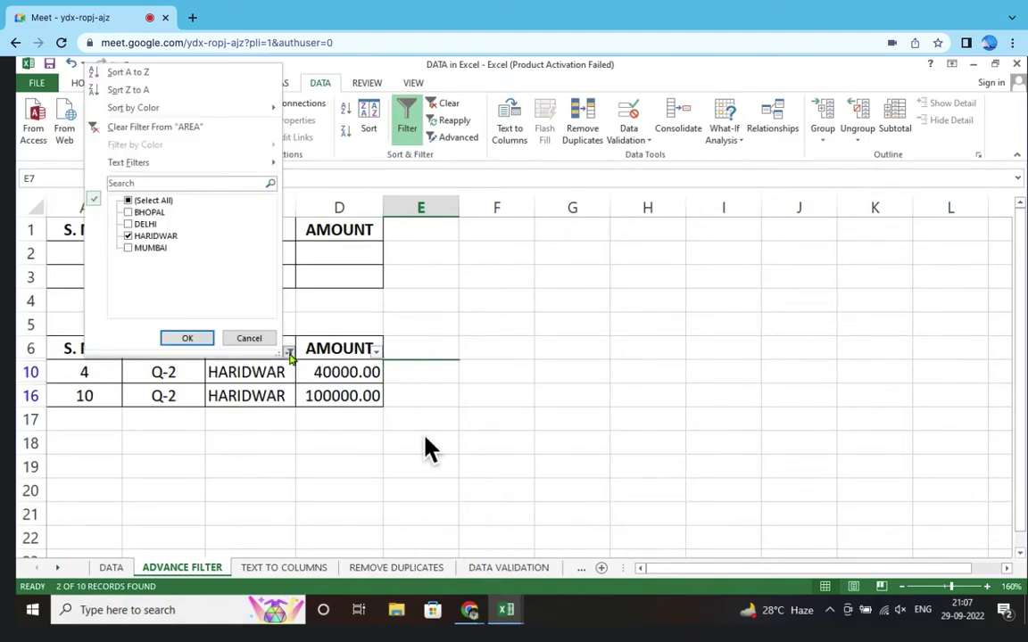
pyautogui.click(128, 200)
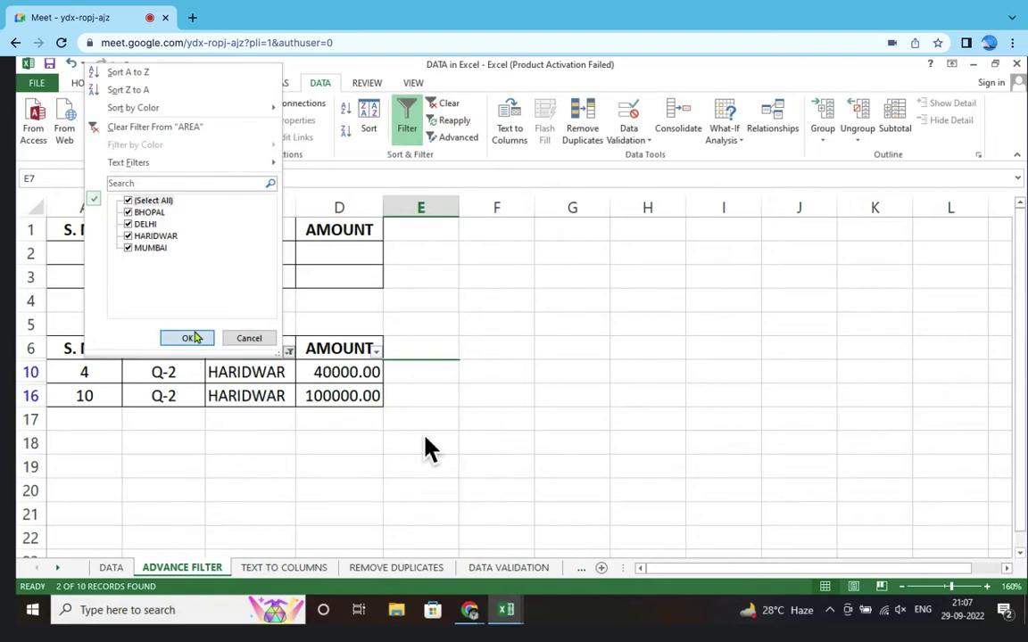
pyautogui.click(188, 338)
pyautogui.click(407, 129)
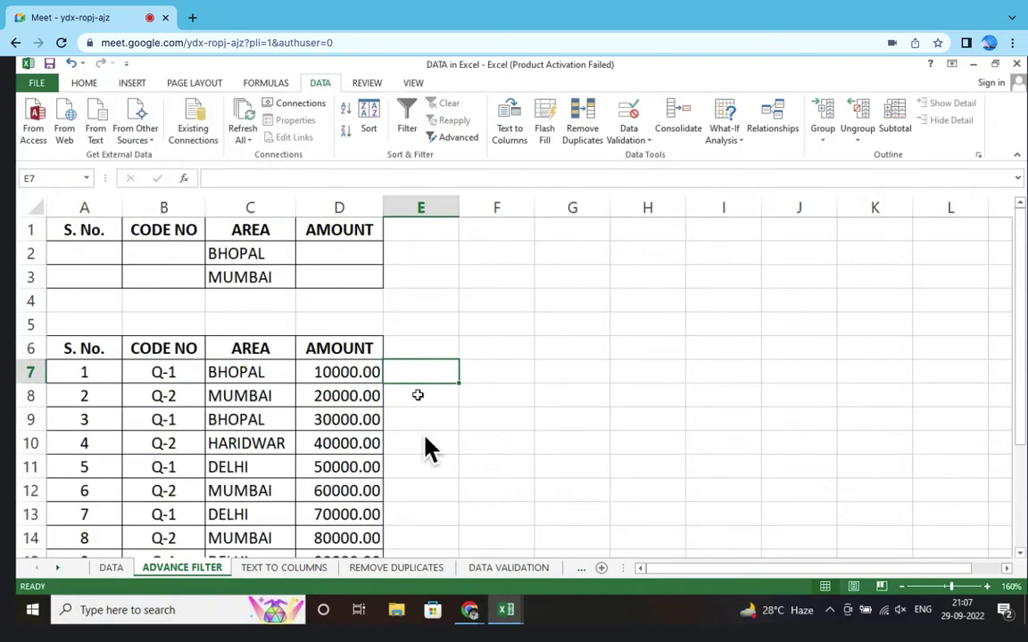
pyautogui.scroll(-1, 429, 425)
pyautogui.scroll(-1, 424, 437)
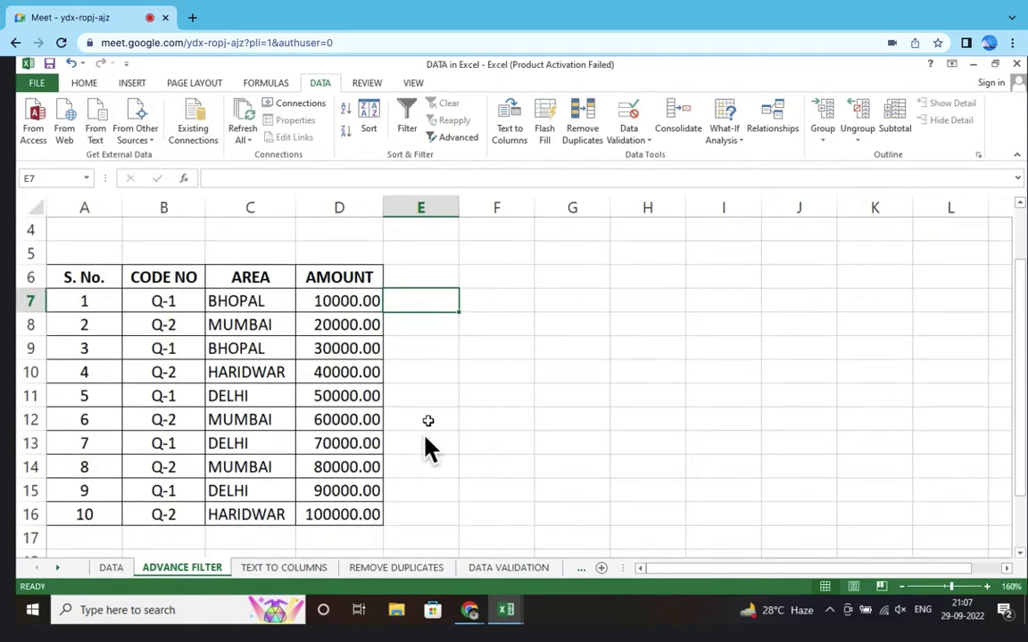
pyautogui.scroll(1, 429, 447)
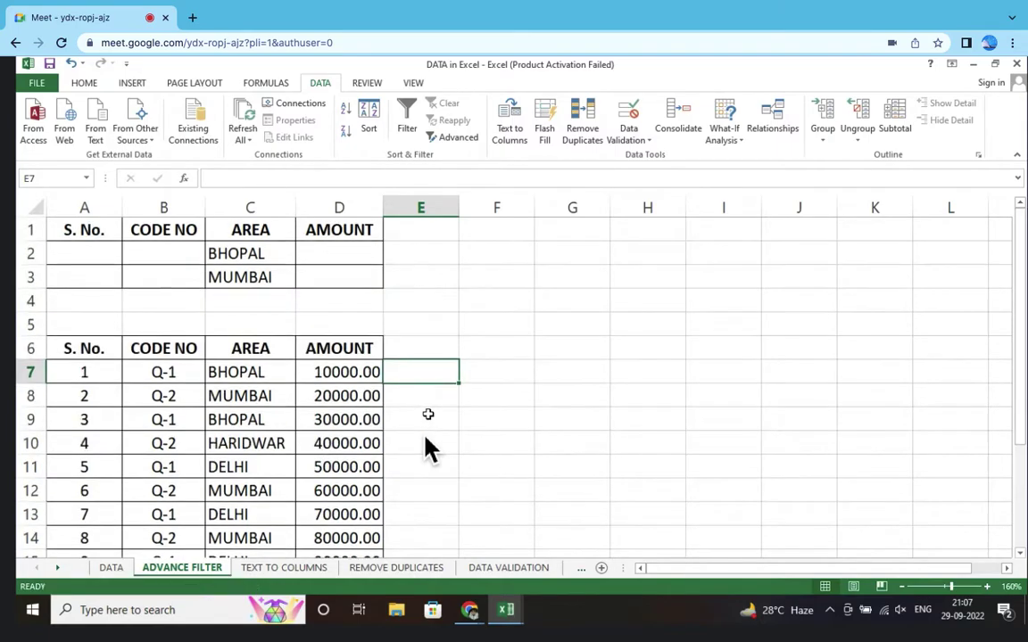
pyautogui.keyDown('ctrl'); pyautogui.scroll(-1, 429, 414); pyautogui.keyUp('ctrl')
pyautogui.moveTo(78, 227); pyautogui.dragTo(306, 281)
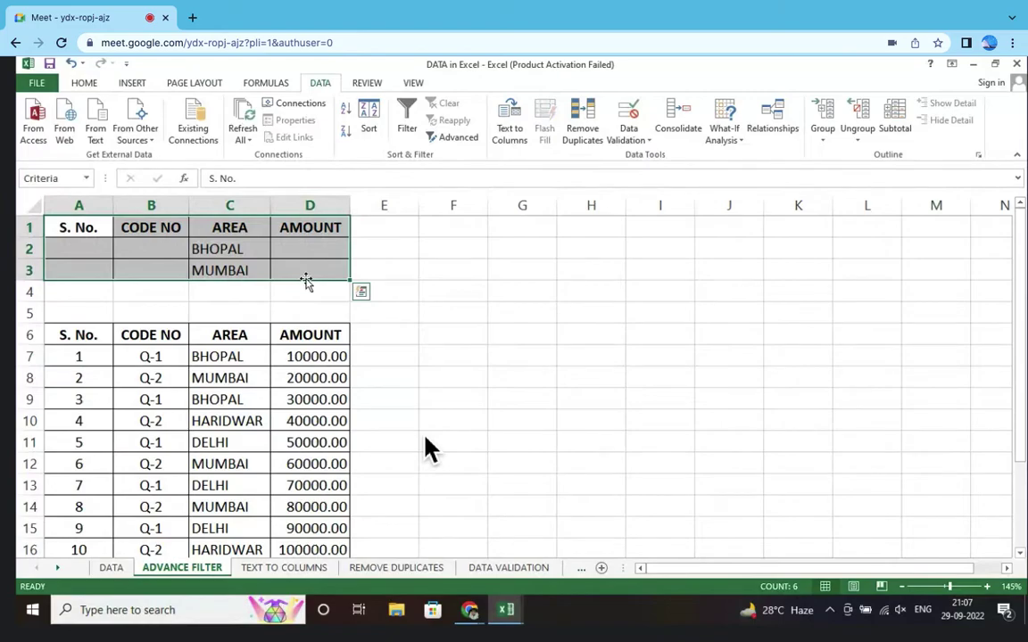
pyautogui.click(388, 335)
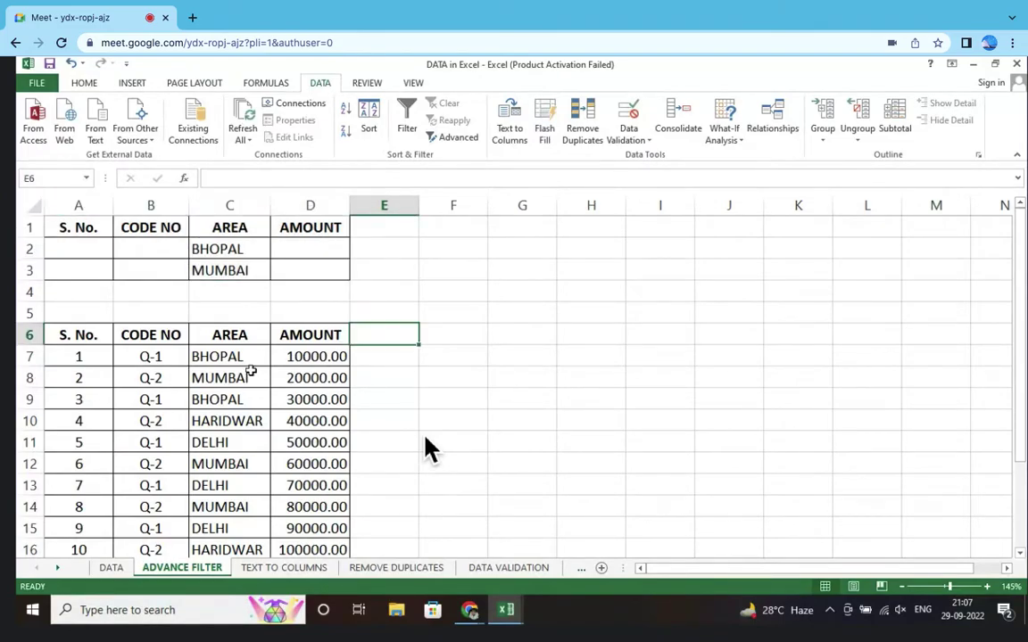
pyautogui.click(233, 249)
pyautogui.click(248, 271)
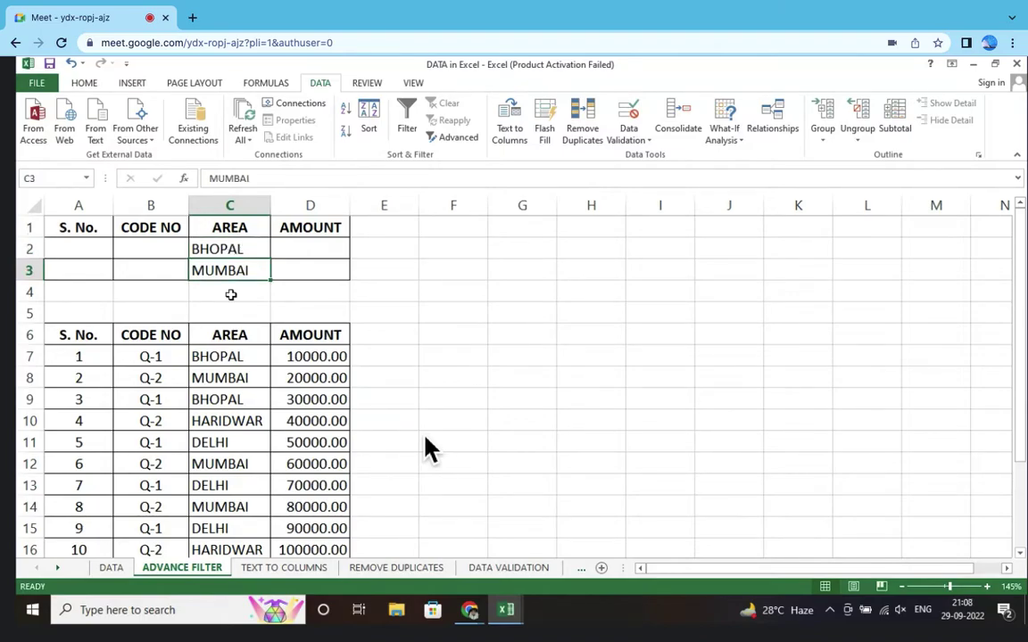
pyautogui.click(248, 248)
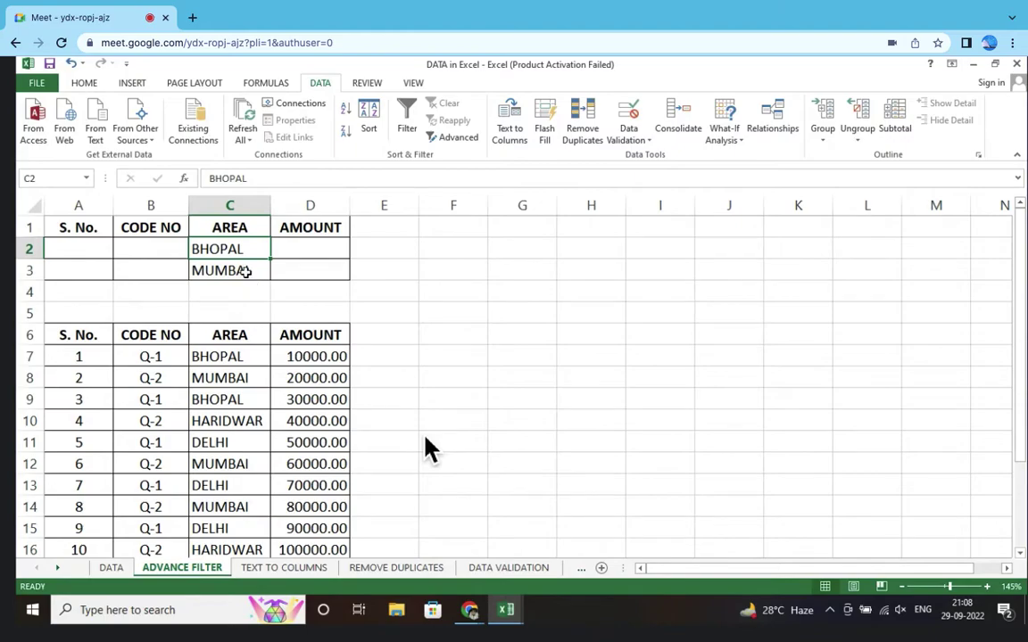
pyautogui.click(244, 272)
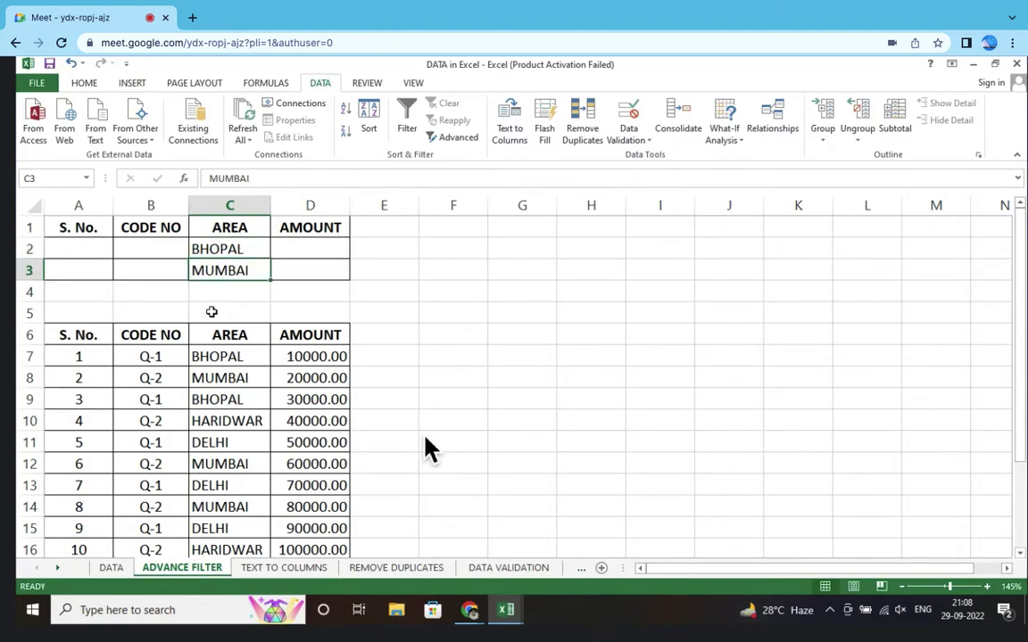
# - Run an in-place advanced filter on $A$6:$D$16 with criteria $A$1:$D$3, leaving BHOPAL and MUMBAI rows
pyautogui.click(465, 141)
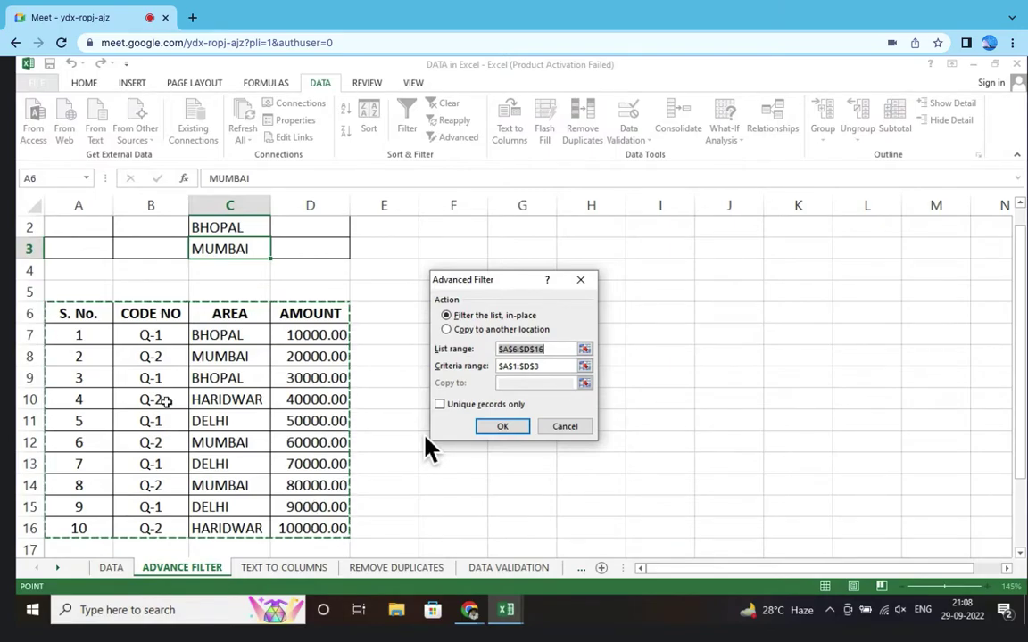
pyautogui.click(584, 367)
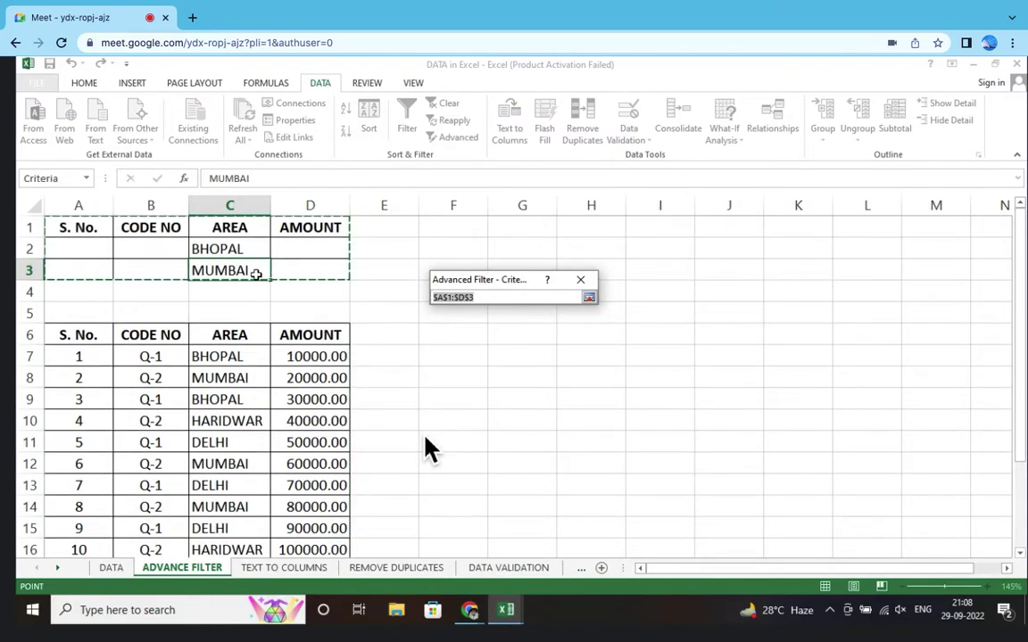
pyautogui.click(589, 297)
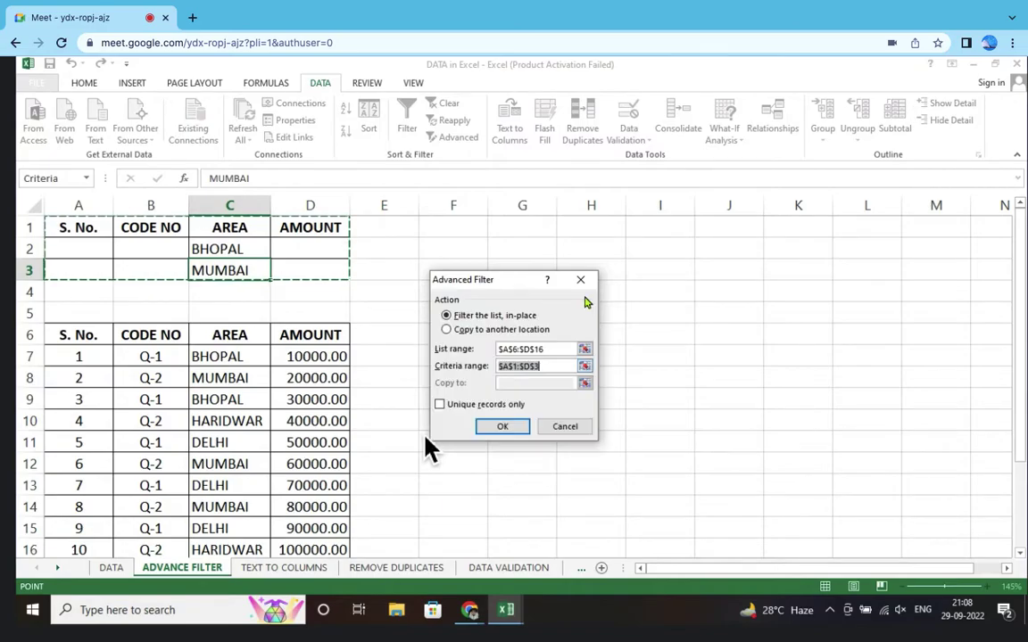
pyautogui.click(500, 427)
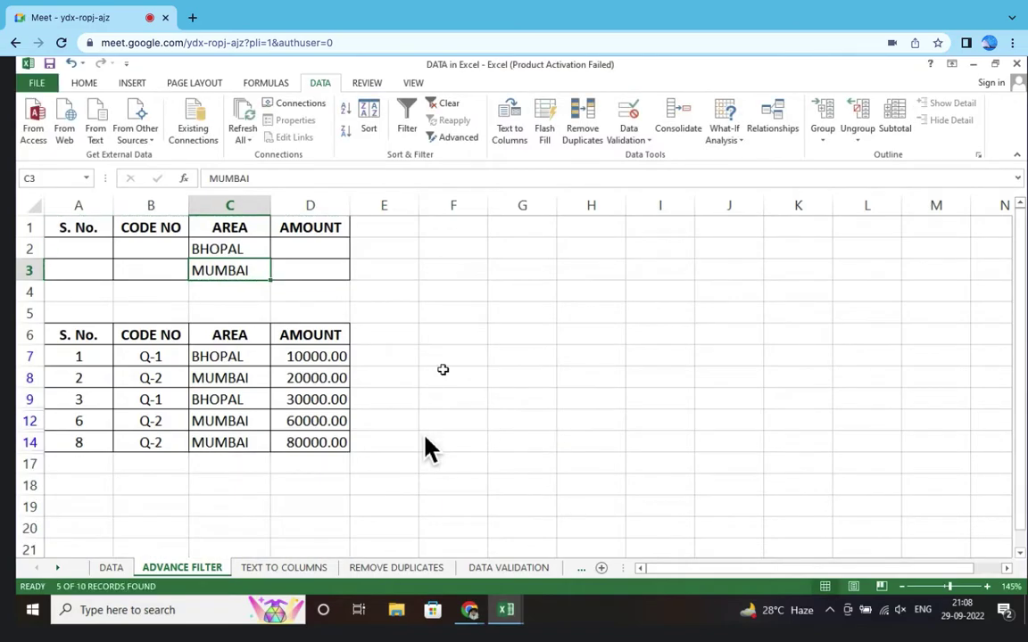
pyautogui.click(443, 369)
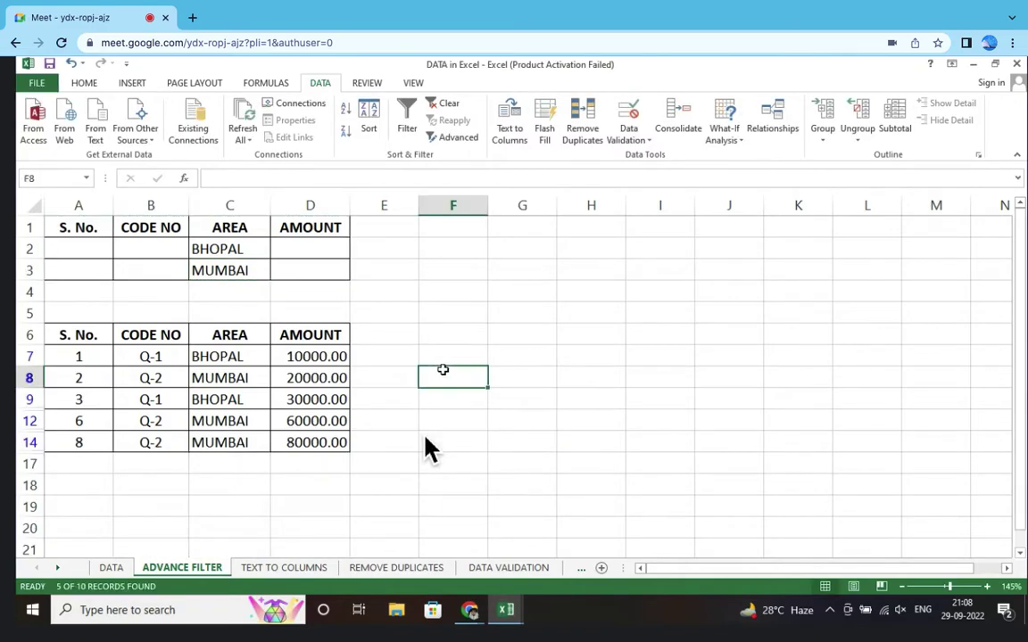
# - Review the criteria cells C2:C3 and the filtered AREA values in the table
pyautogui.click(230, 248)
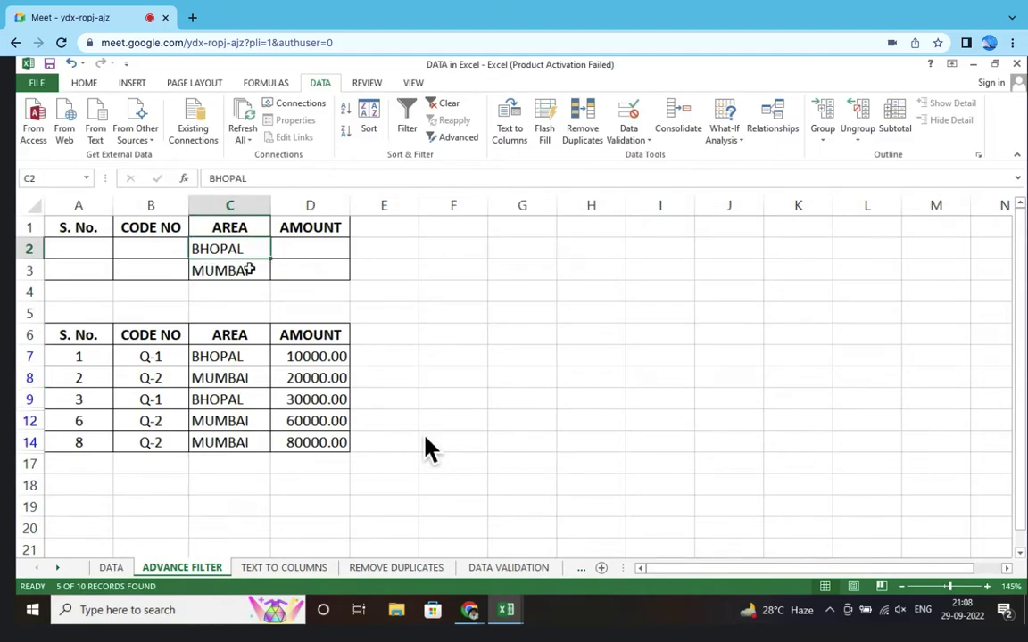
pyautogui.click(234, 270)
pyautogui.click(235, 357)
pyautogui.click(236, 378)
pyautogui.click(237, 399)
pyautogui.click(242, 421)
pyautogui.click(247, 443)
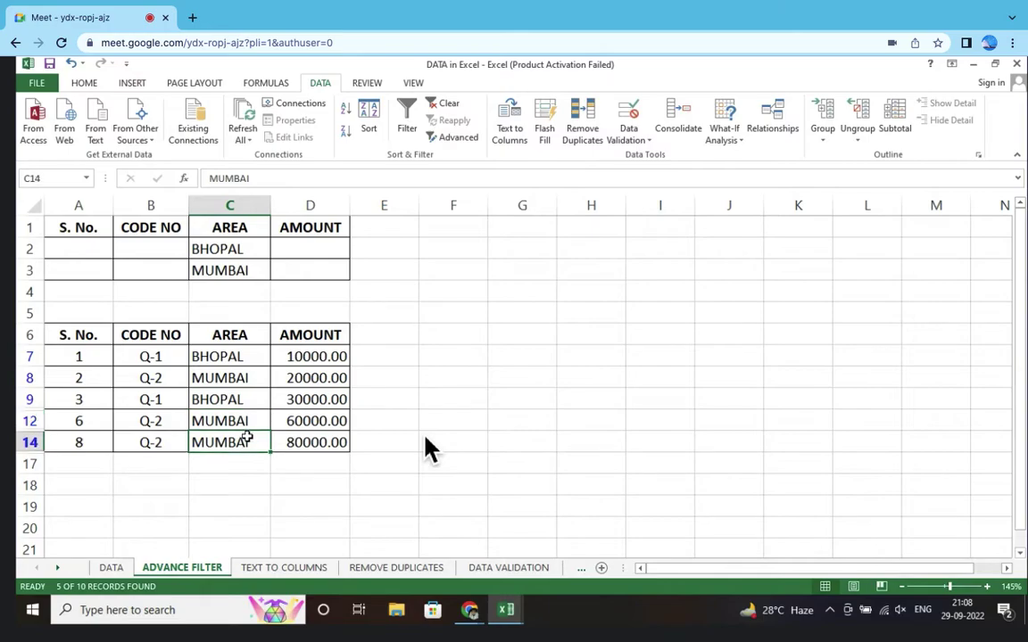
pyautogui.click(236, 357)
pyautogui.click(242, 397)
pyautogui.click(241, 421)
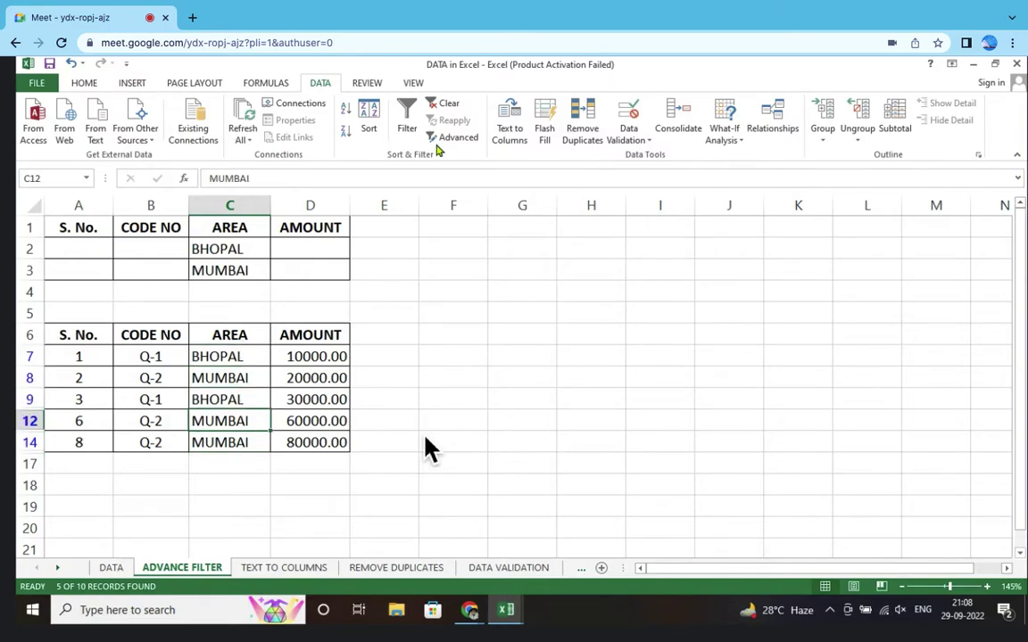
# - Clear the filter, enter DELHI in C2 and delete MUMBAI from C3
pyautogui.click(444, 104)
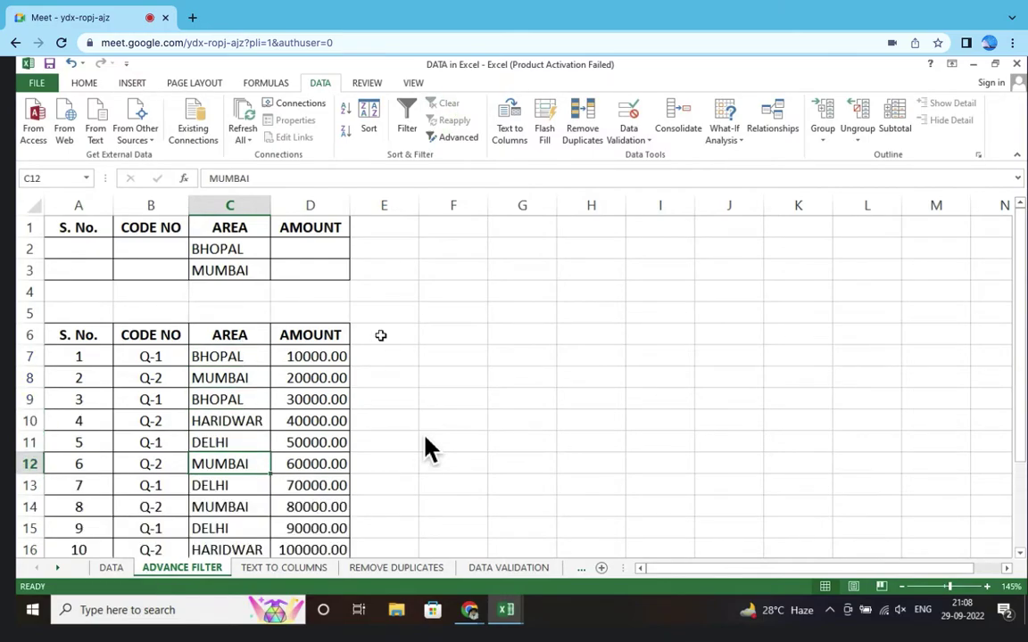
pyautogui.click(237, 249)
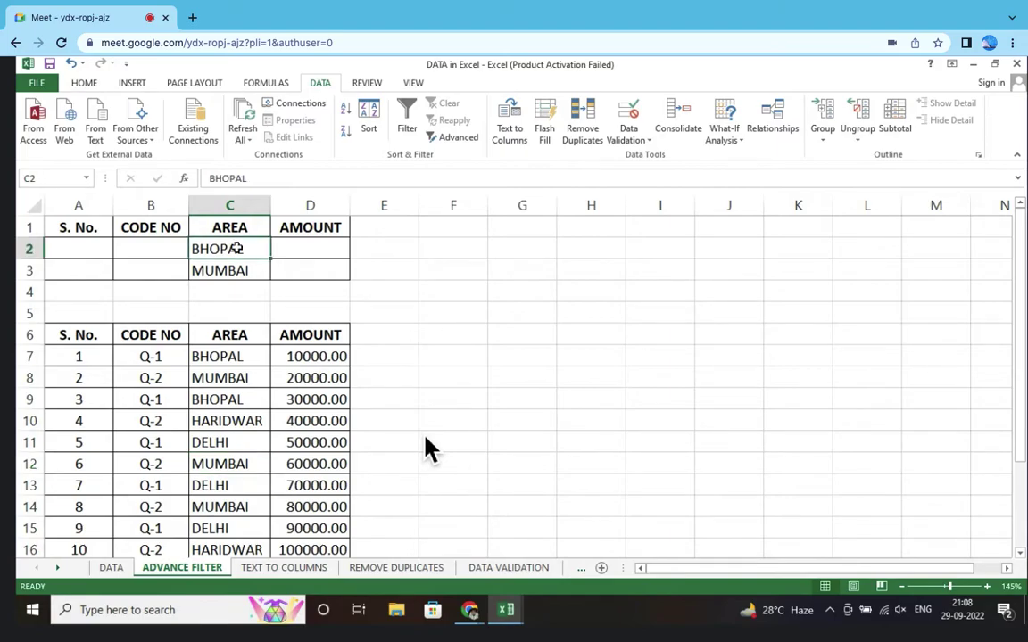
pyautogui.write('DELHI')
pyautogui.press('Return')
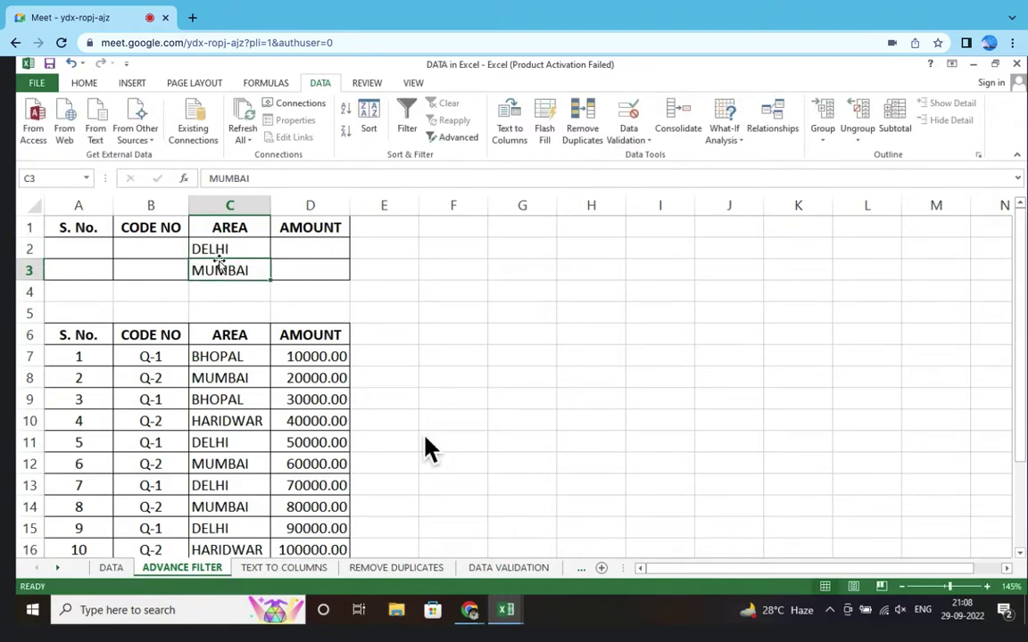
pyautogui.press('Delete')
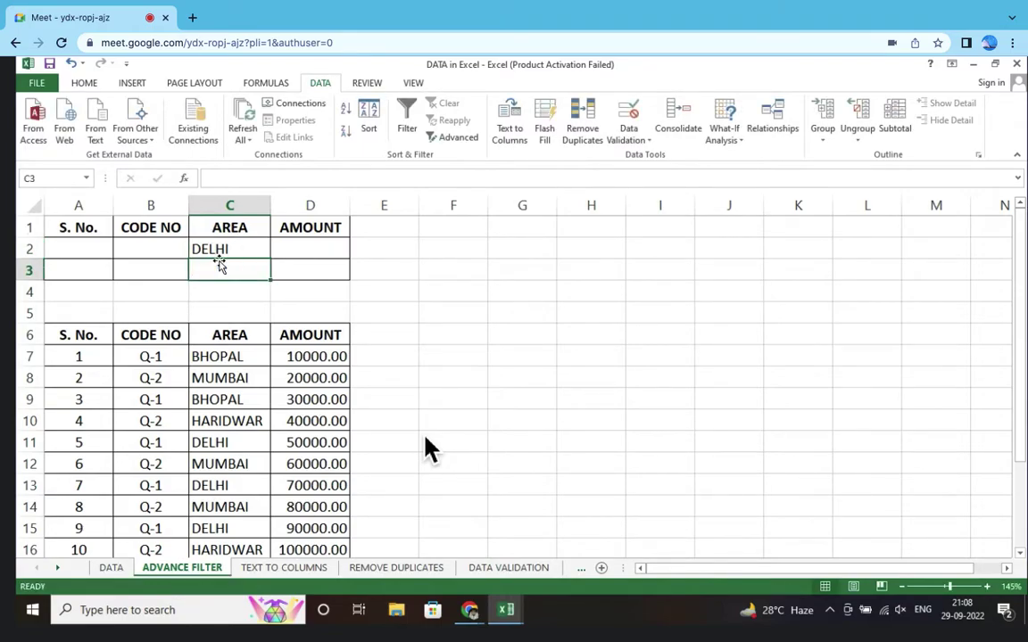
pyautogui.click(265, 318)
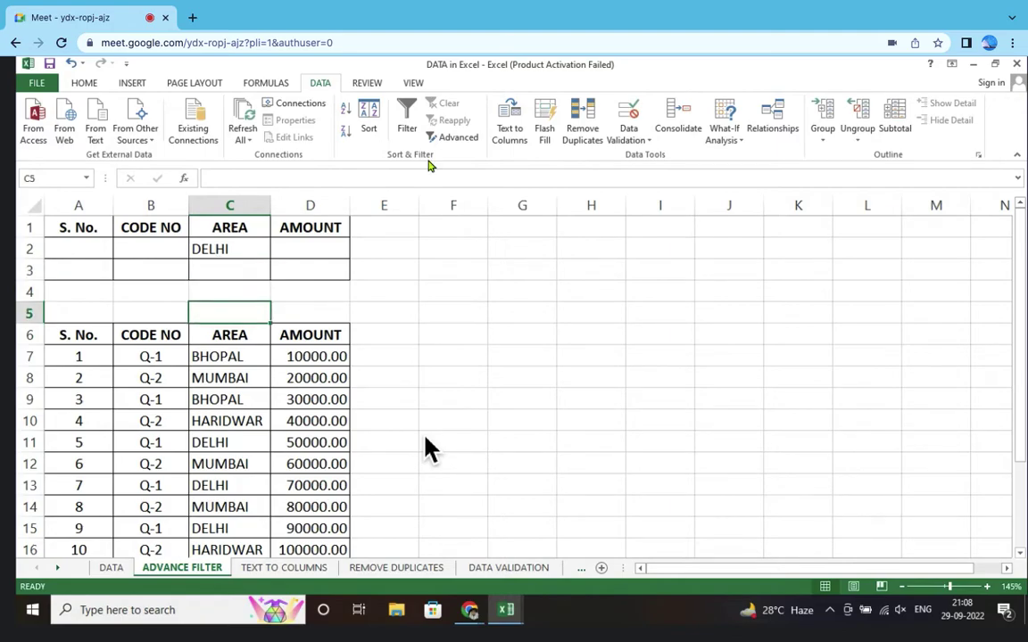
pyautogui.click(451, 138)
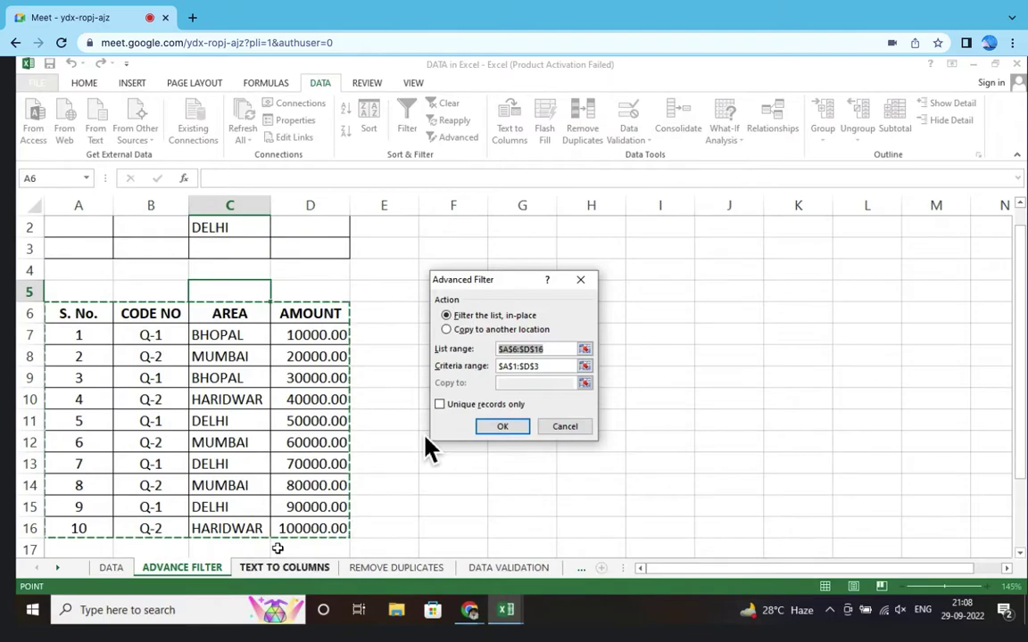
# - Rerun the advanced filter with criteria $A$1:$D$3 for DELHI, then select the empty row 3
pyautogui.click(582, 367)
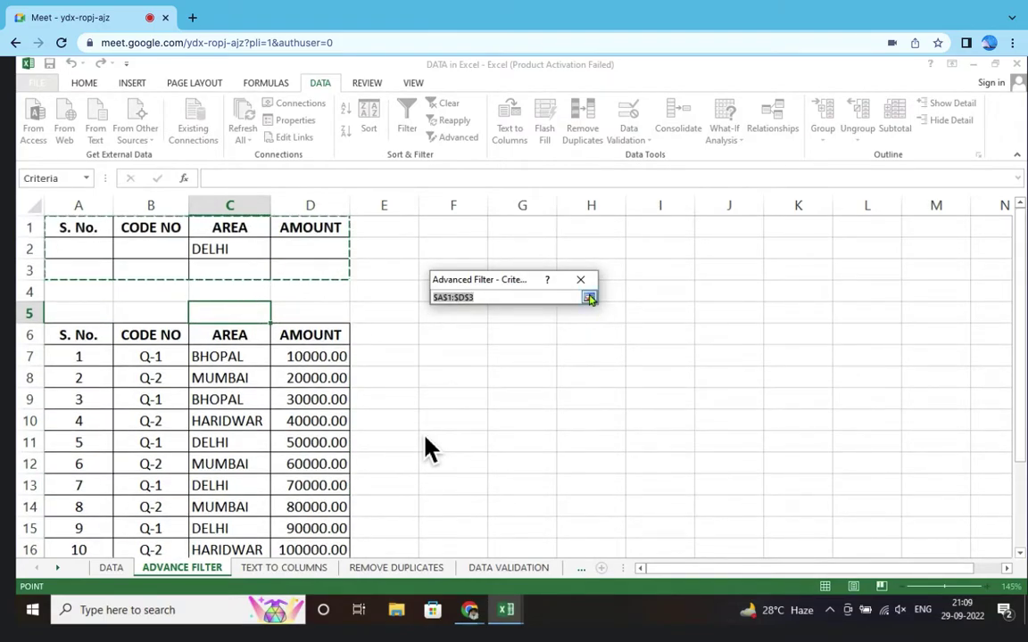
pyautogui.click(588, 297)
pyautogui.click(502, 426)
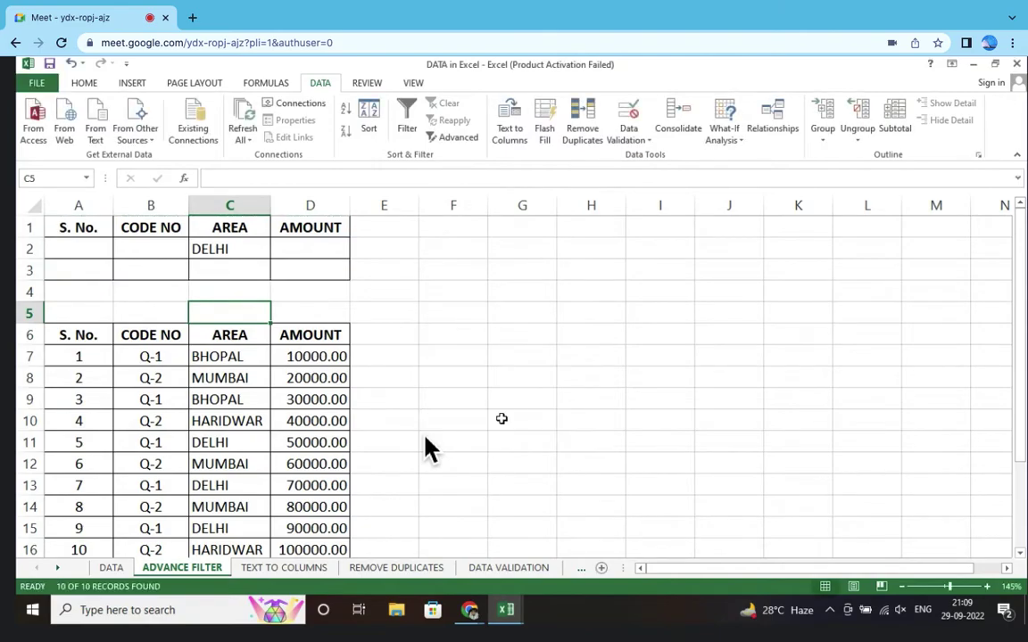
pyautogui.scroll(-1, 382, 356)
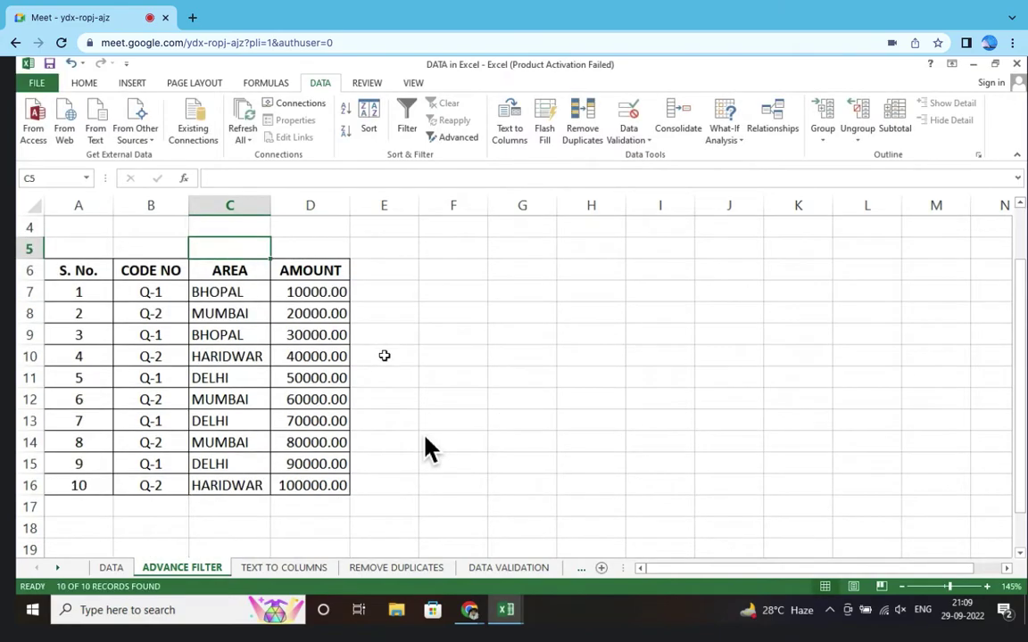
pyautogui.scroll(1, 382, 356)
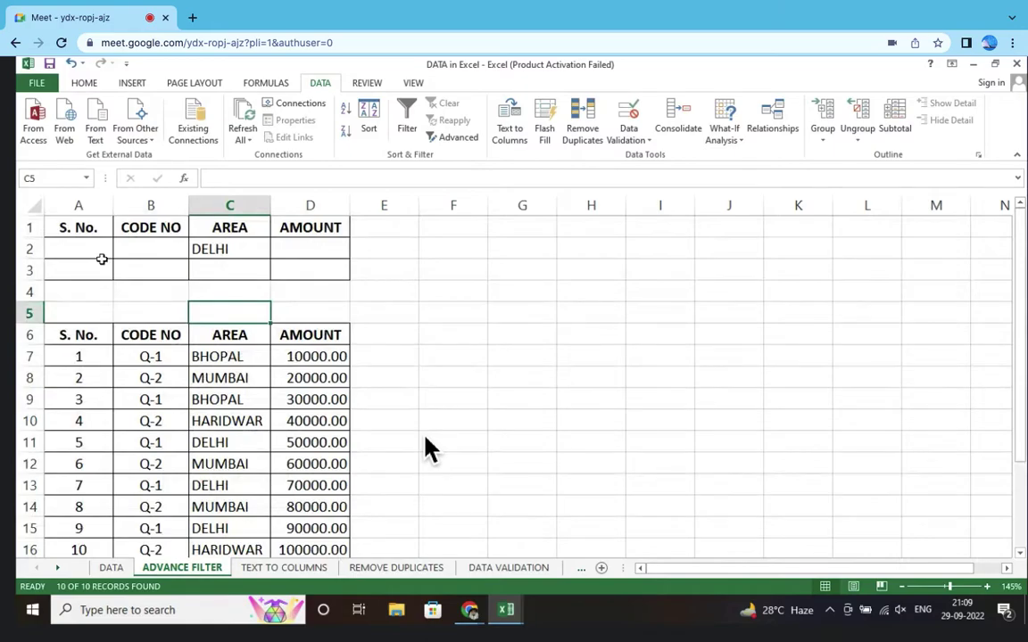
pyautogui.click(34, 263)
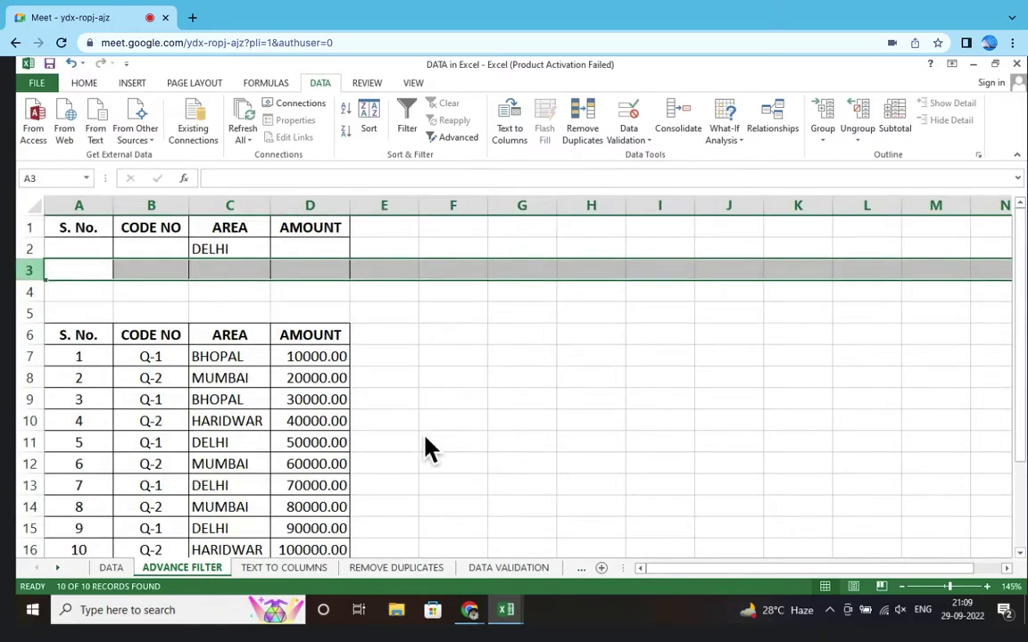
# - Delete empty row 3, rerun the advanced filter with criteria A1:D2, and total the DELHI amounts
pyautogui.hotkey('ctrl', '-')
pyautogui.click(312, 399)
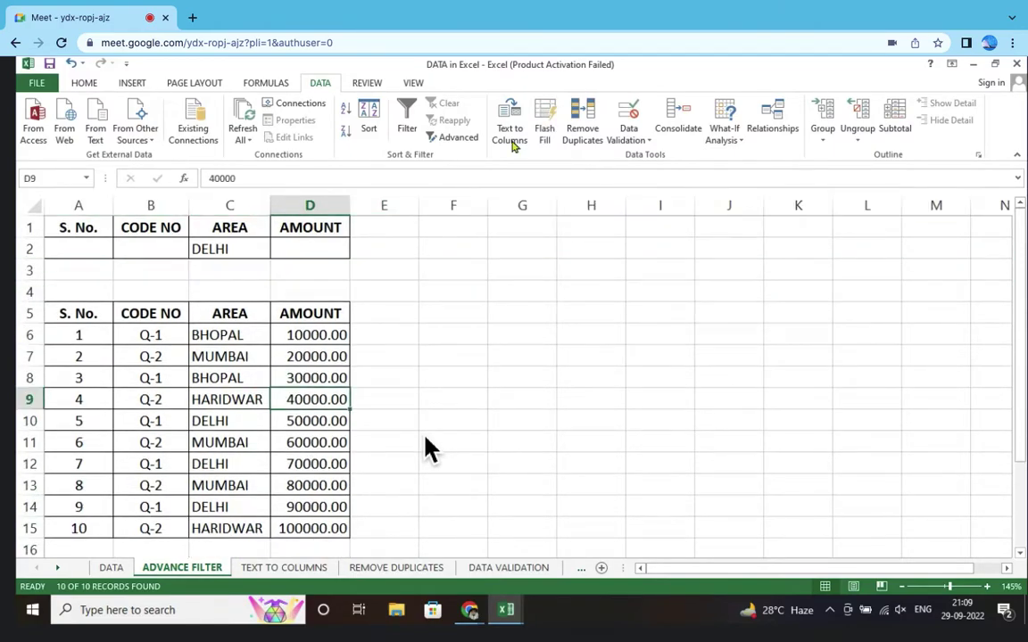
pyautogui.click(464, 140)
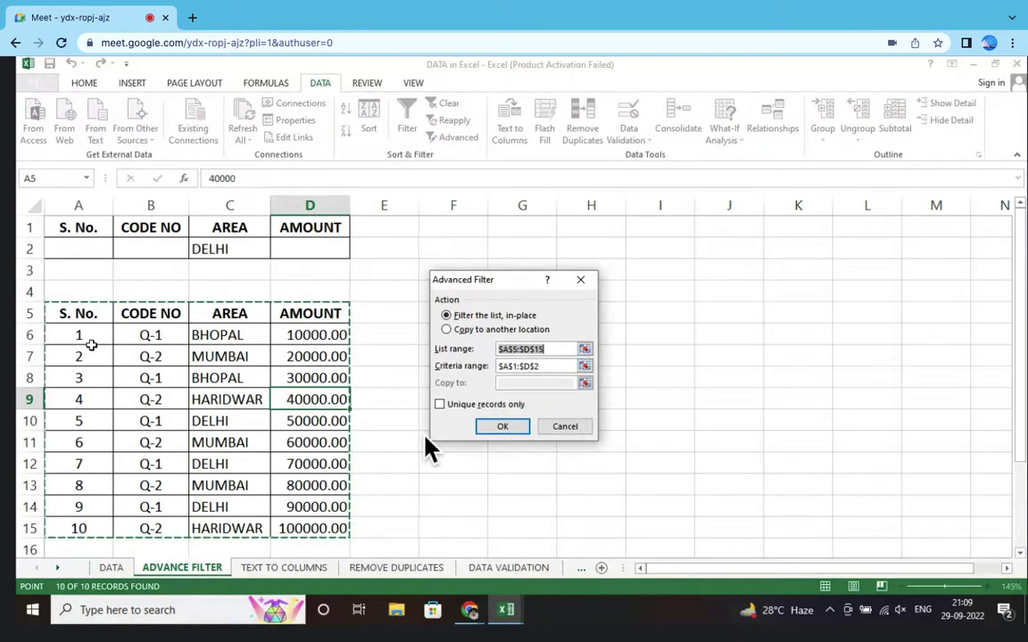
pyautogui.click(585, 365)
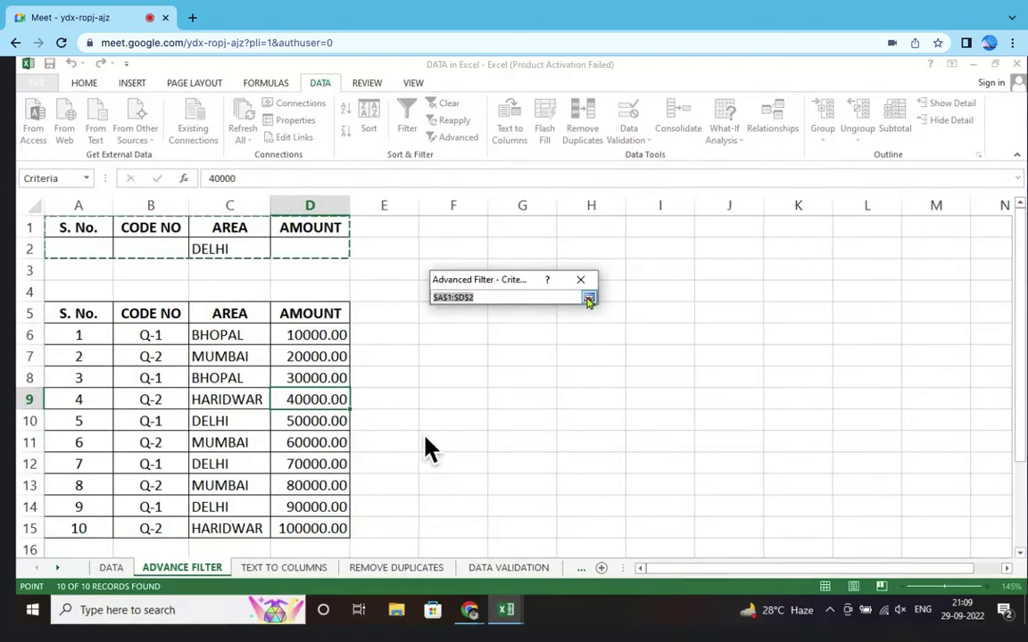
pyautogui.click(588, 298)
pyautogui.click(521, 428)
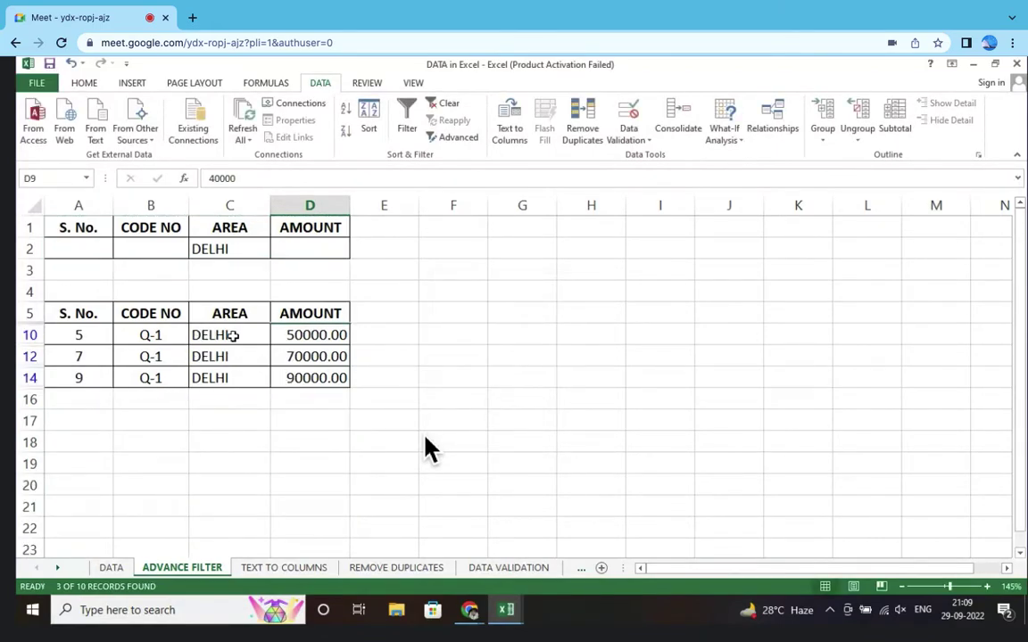
pyautogui.click(228, 249)
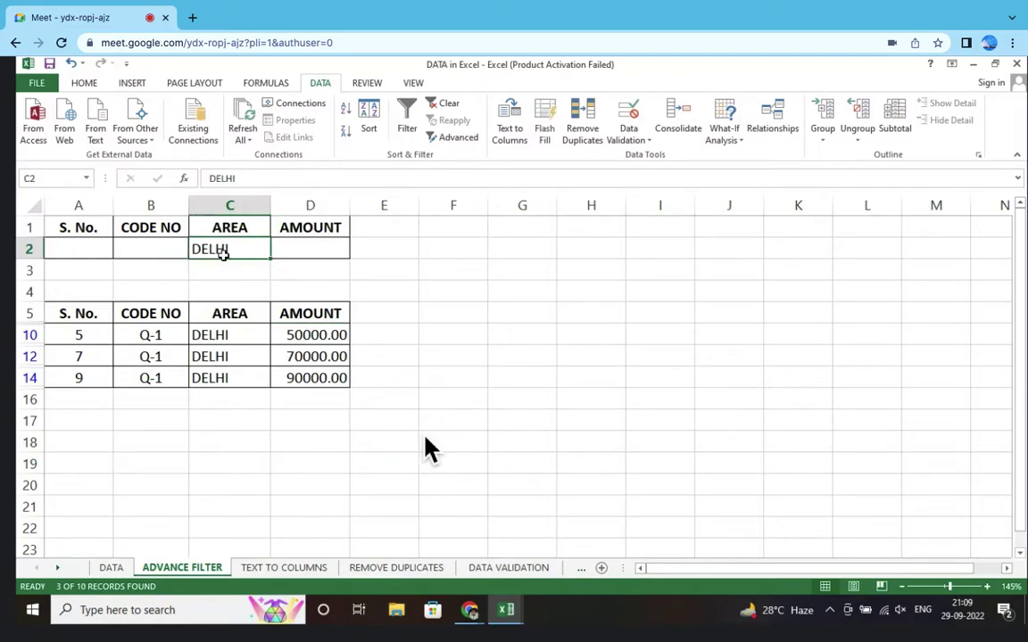
pyautogui.moveTo(317, 332); pyautogui.dragTo(326, 373)
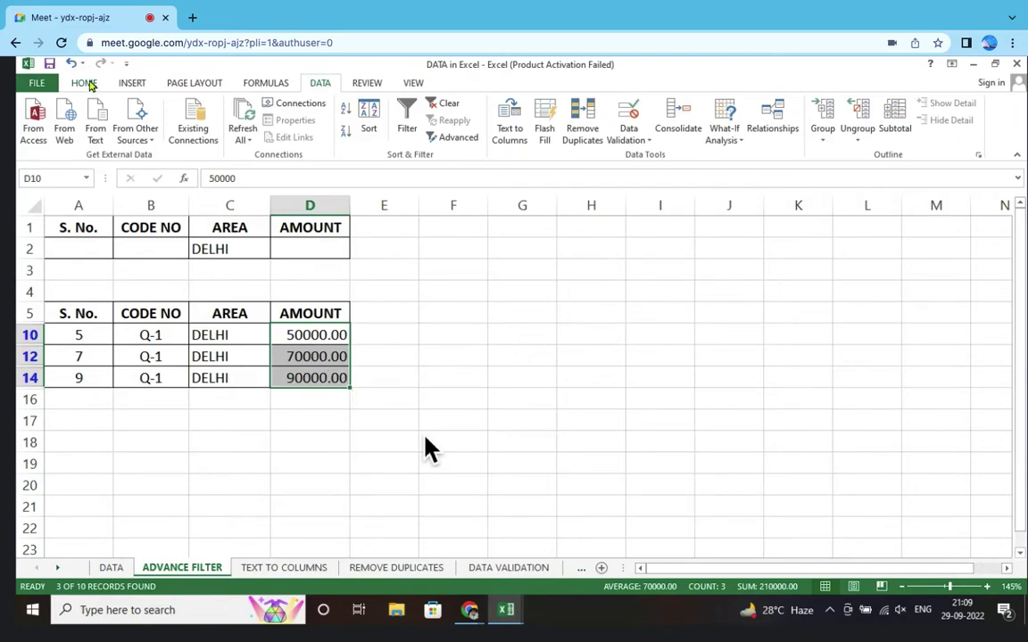
# - Clear the advanced filter so all ten rows reappear
pyautogui.click(89, 83)
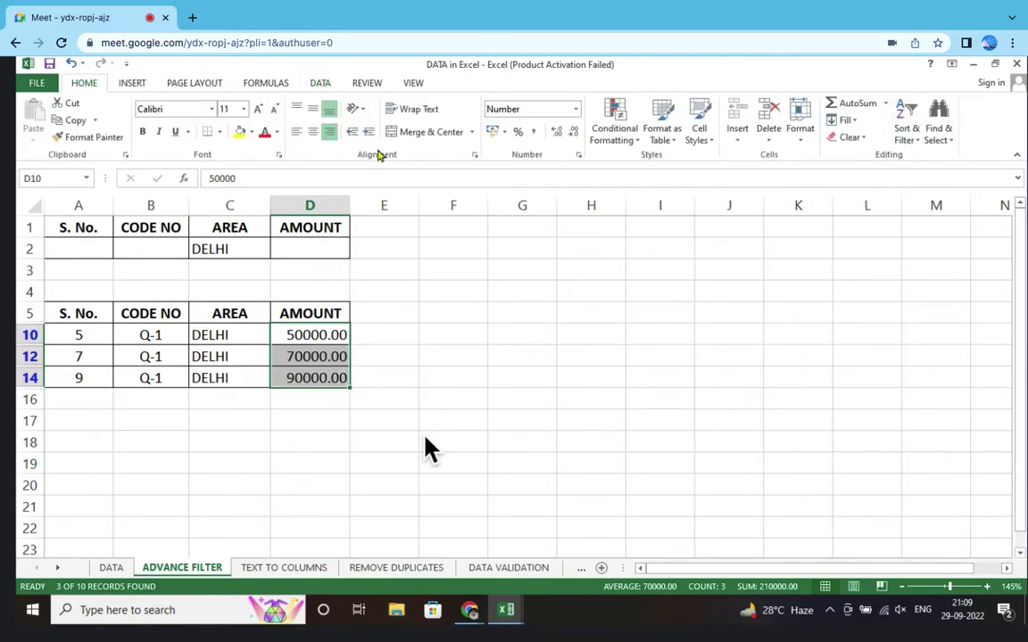
pyautogui.click(322, 83)
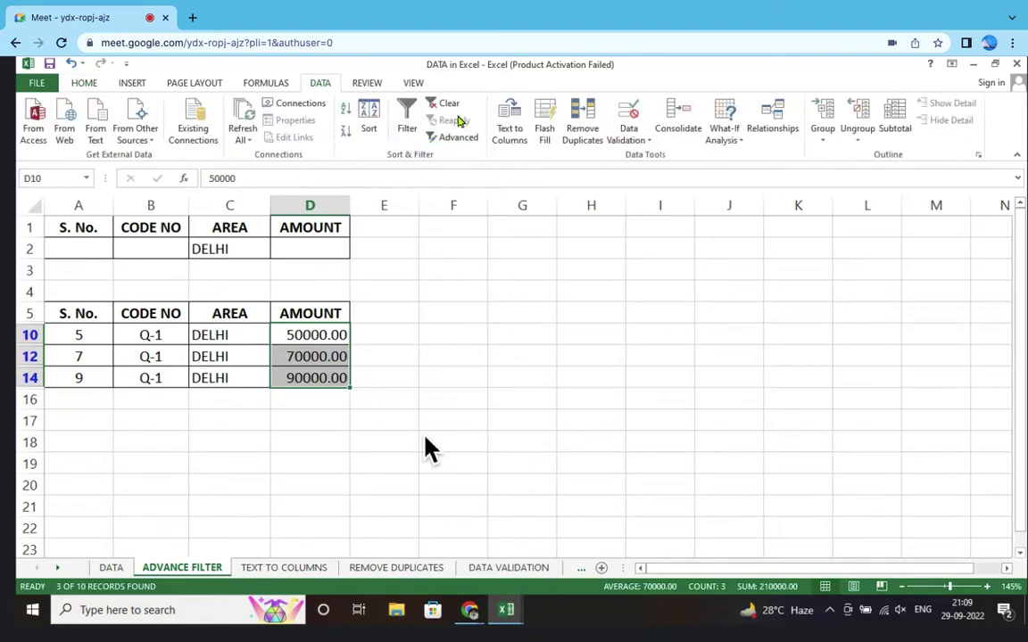
pyautogui.click(443, 103)
pyautogui.click(357, 341)
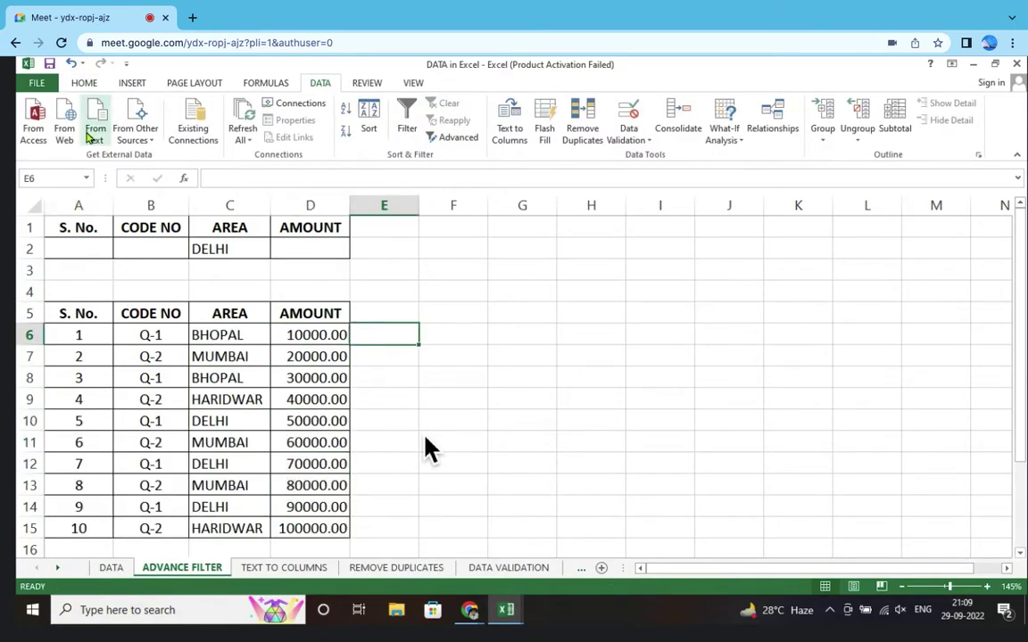
# - Turn on filter dropdowns for the row-5 list headers
pyautogui.click(82, 82)
pyautogui.click(30, 314)
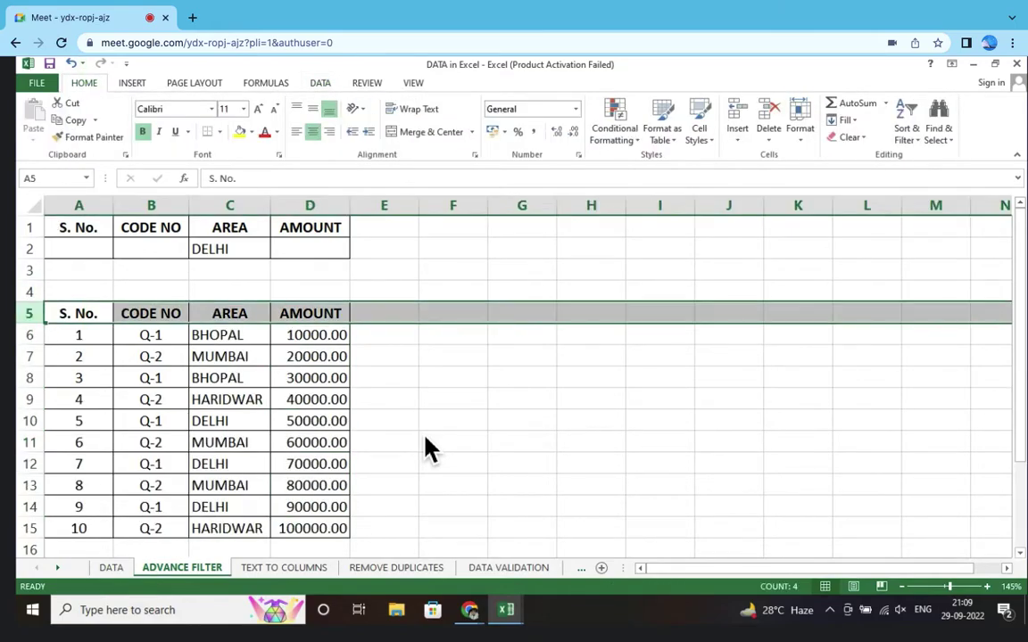
pyautogui.click(906, 124)
pyautogui.click(925, 211)
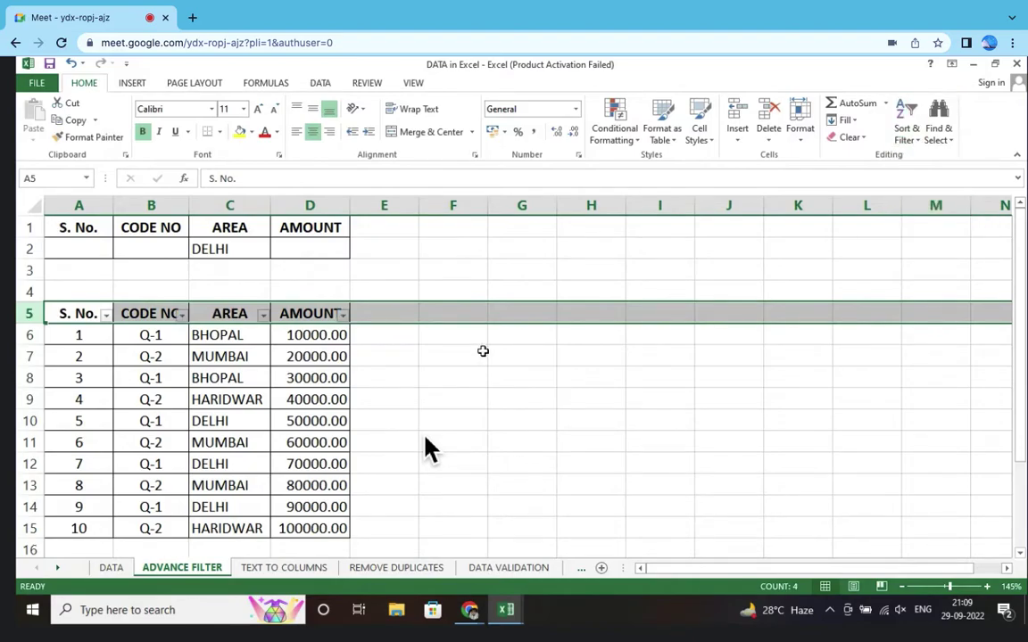
pyautogui.click(482, 356)
# - Filter the AREA column to show only BHOPAL
pyautogui.click(265, 314)
pyautogui.click(125, 433)
pyautogui.click(123, 445)
pyautogui.click(179, 576)
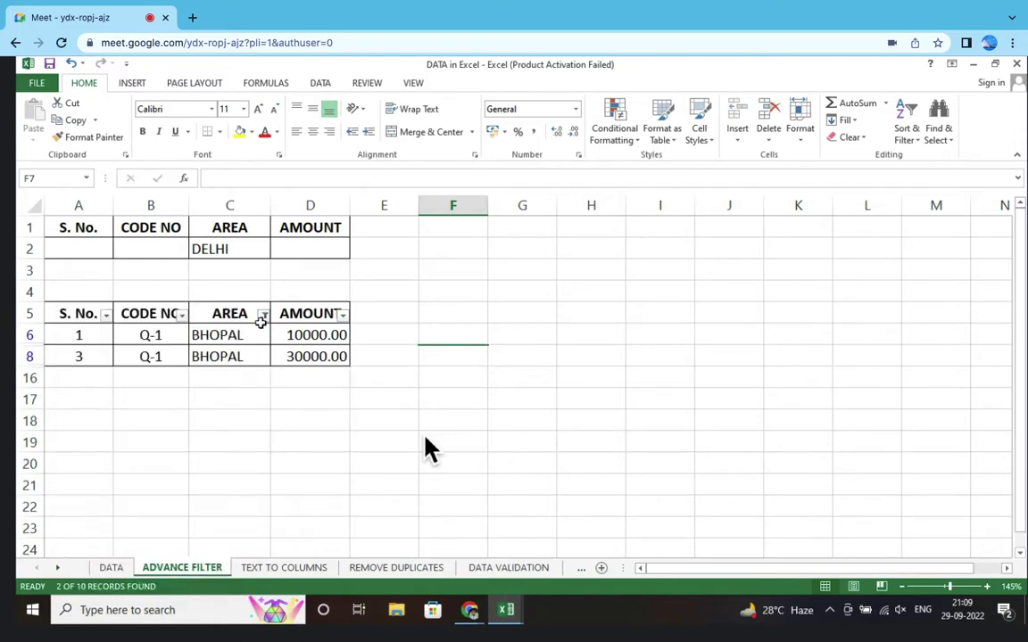
# - Change the AREA filter to show DELHI and HARIDWAR
pyautogui.click(263, 315)
pyautogui.click(125, 445)
pyautogui.click(119, 457)
pyautogui.click(129, 469)
pyautogui.click(156, 571)
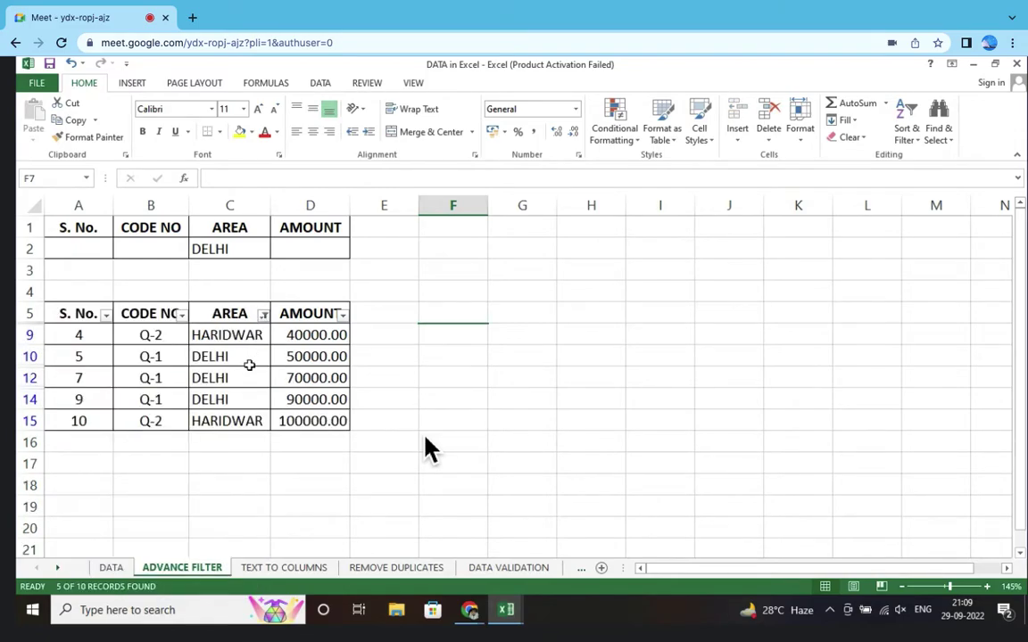
# - Select criteria range A1:D2, clear the filter to show all ten rows, and return to DATA
pyautogui.moveTo(69, 231); pyautogui.dragTo(305, 249)
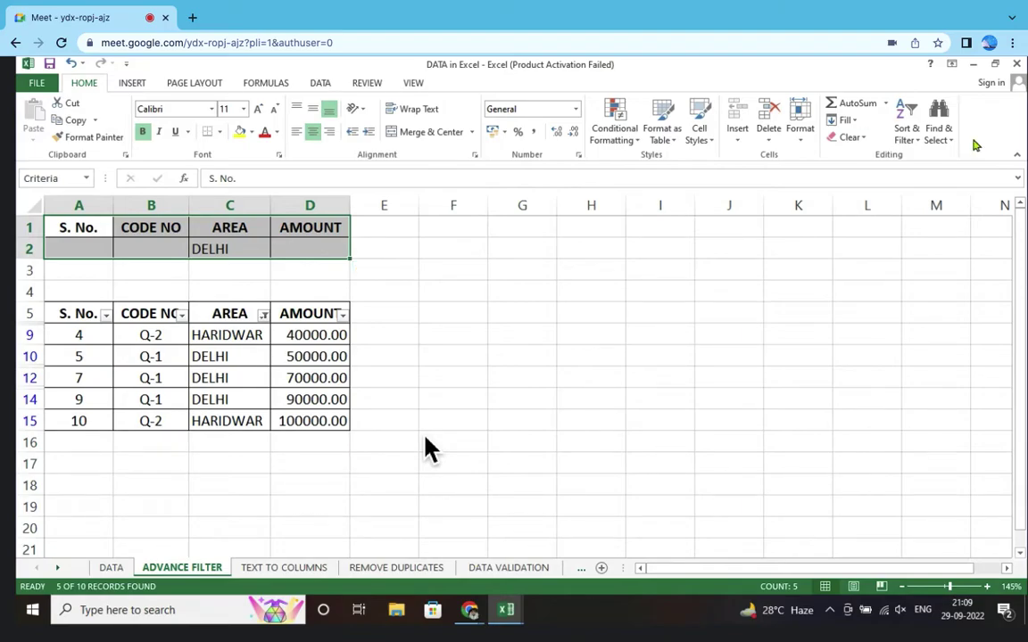
pyautogui.click(907, 125)
pyautogui.click(926, 229)
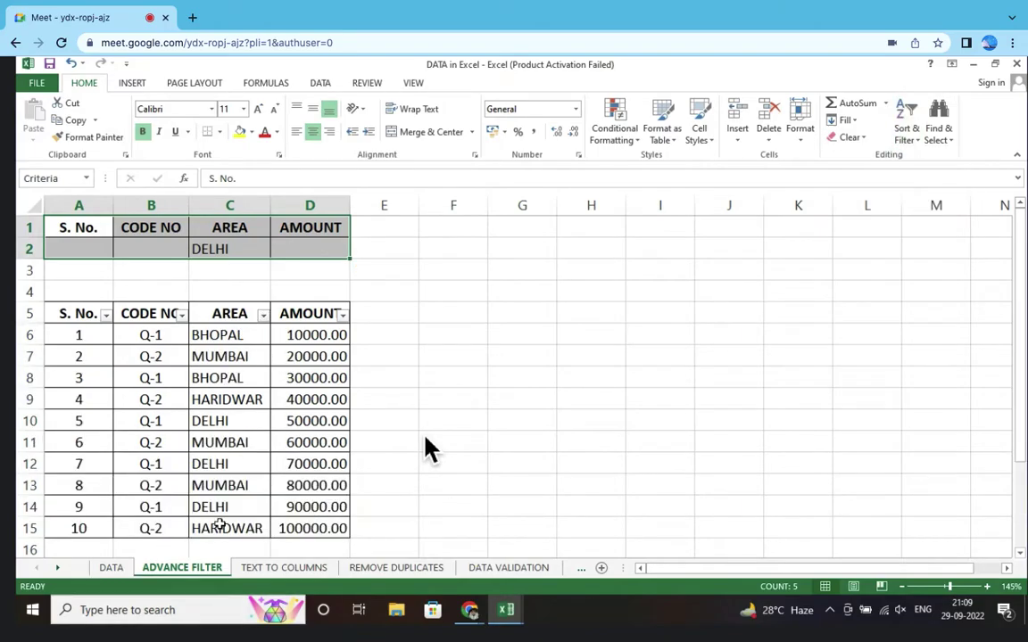
pyautogui.click(107, 568)
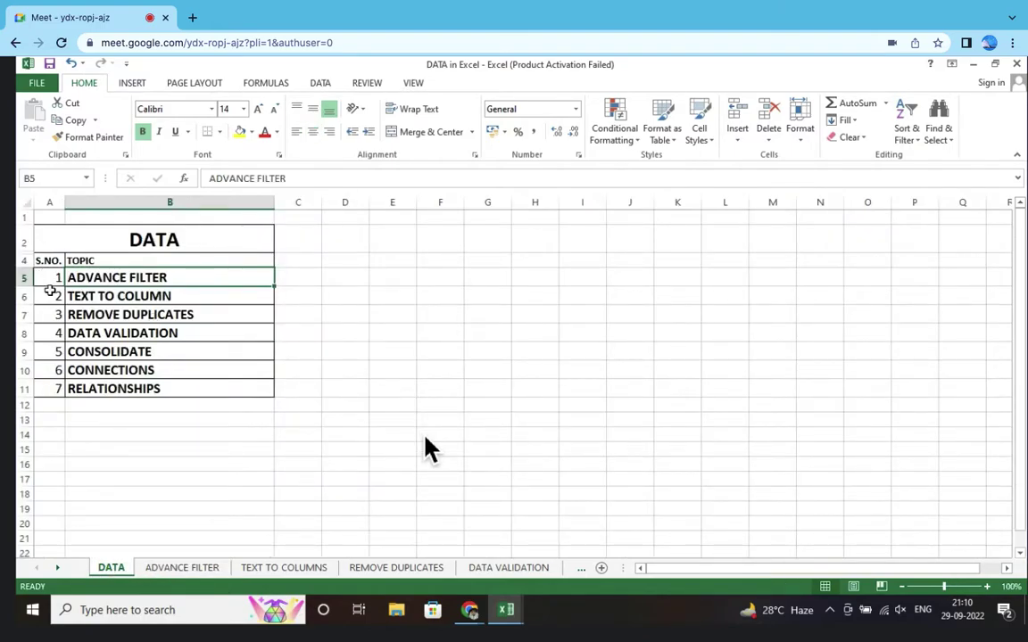
# - Pick the TEXT TO COLUMN topic, go to the TEXT TO COLUMNS sheet, and select column C's text
pyautogui.click(113, 297)
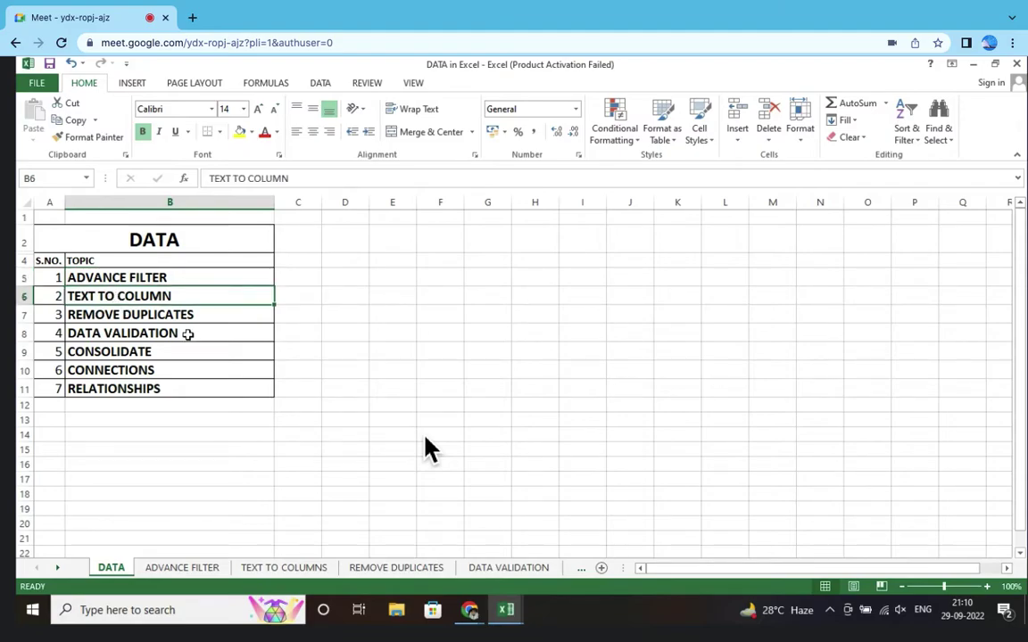
pyautogui.click(291, 569)
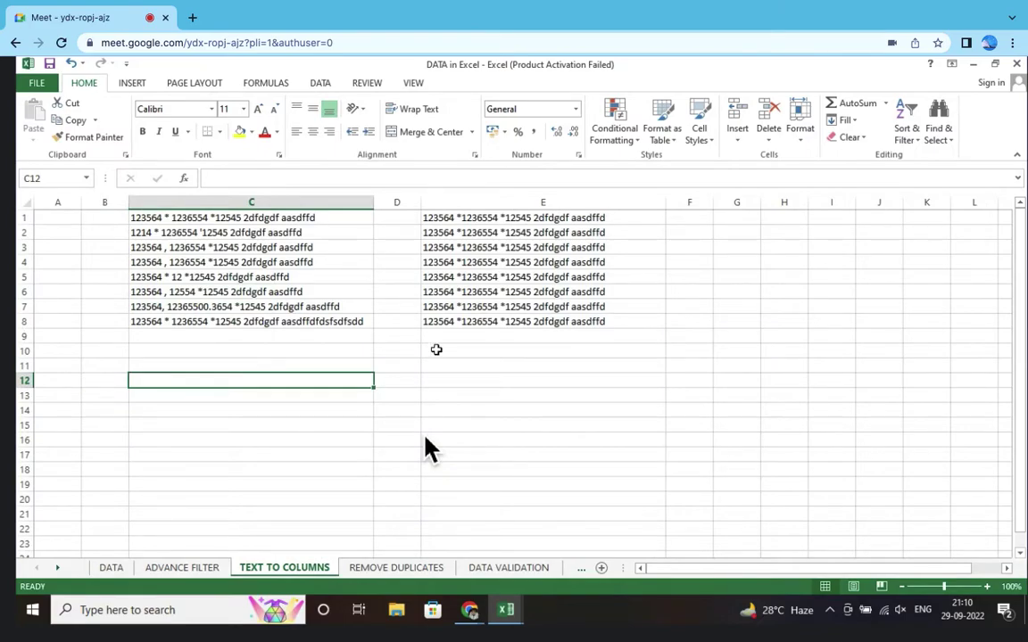
pyautogui.keyDown('ctrl'); pyautogui.scroll(1, 421, 340); pyautogui.keyUp('ctrl')
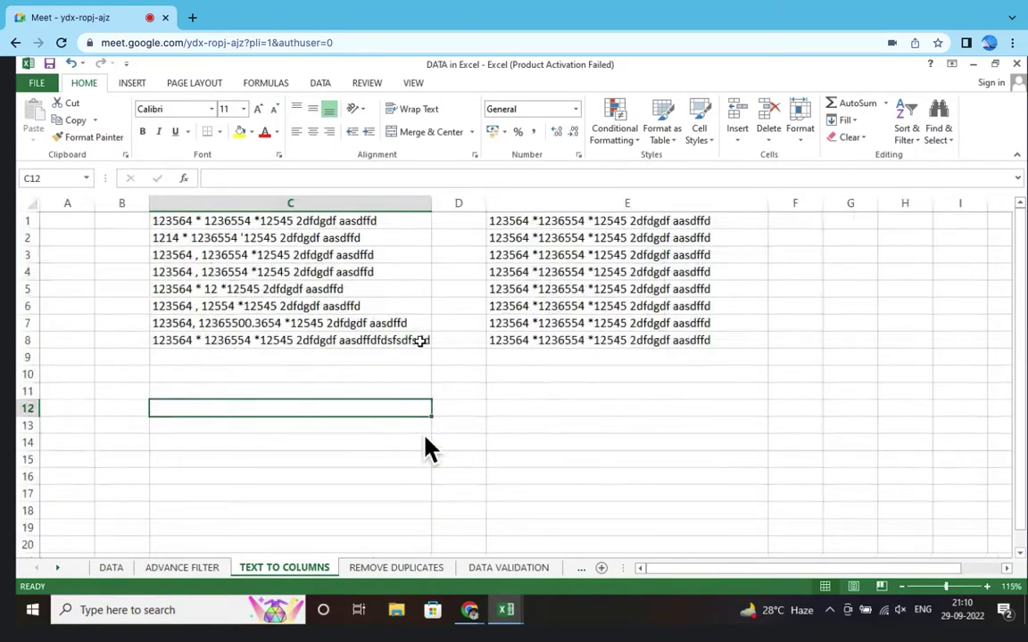
pyautogui.keyDown('ctrl'); pyautogui.scroll(3, 420, 340); pyautogui.keyUp('ctrl')
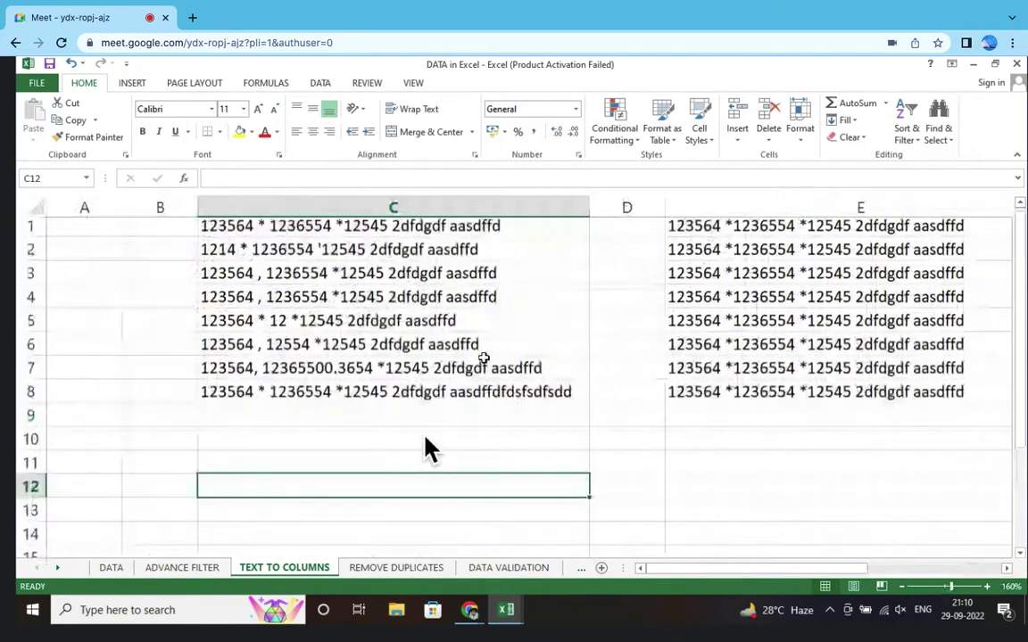
pyautogui.click(531, 206)
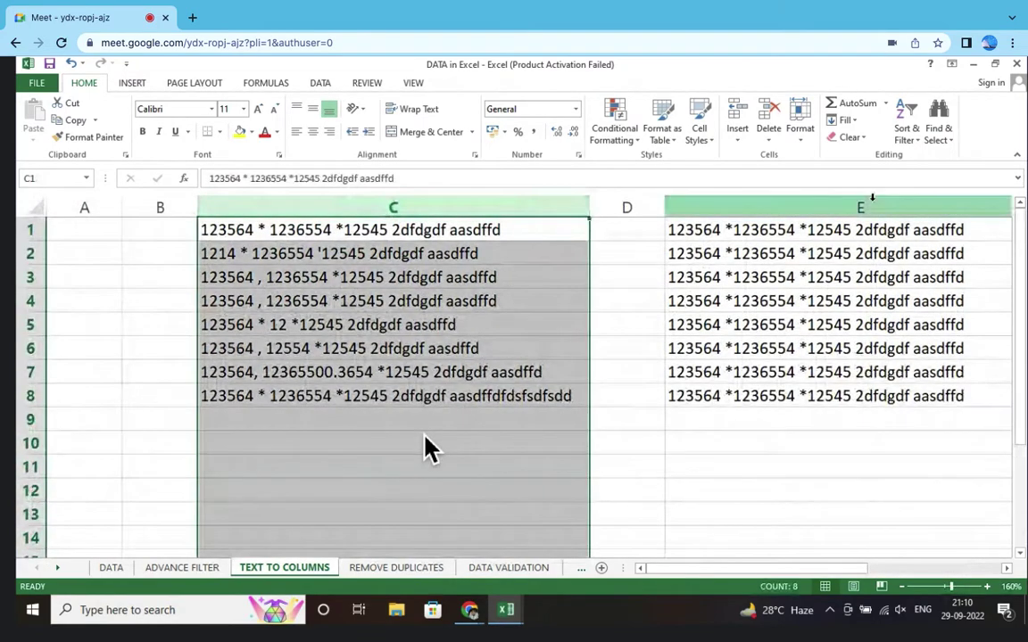
pyautogui.click(862, 207)
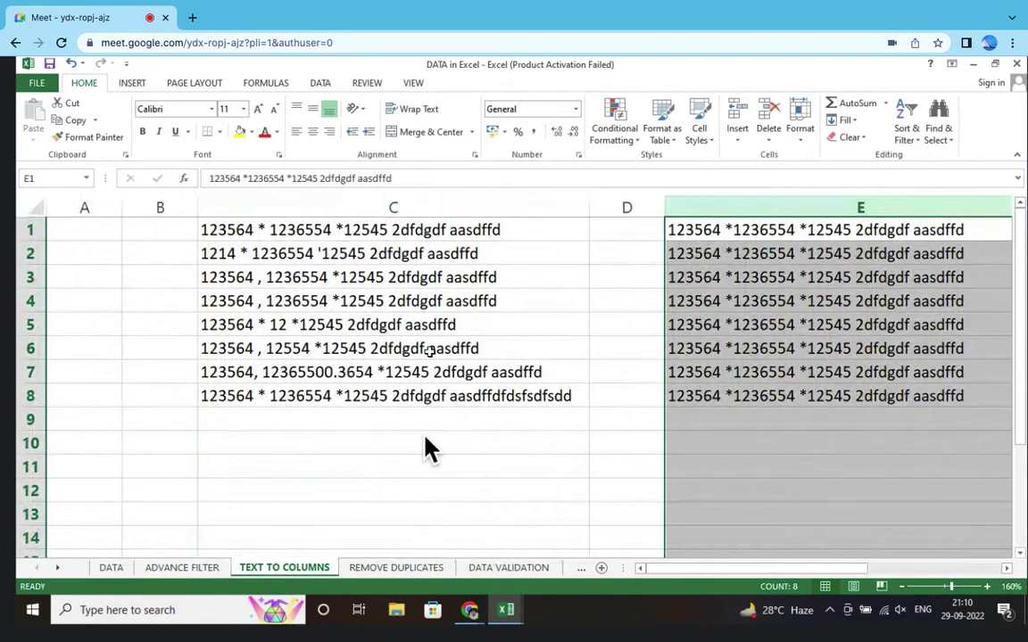
pyautogui.click(401, 348)
pyautogui.click(311, 225)
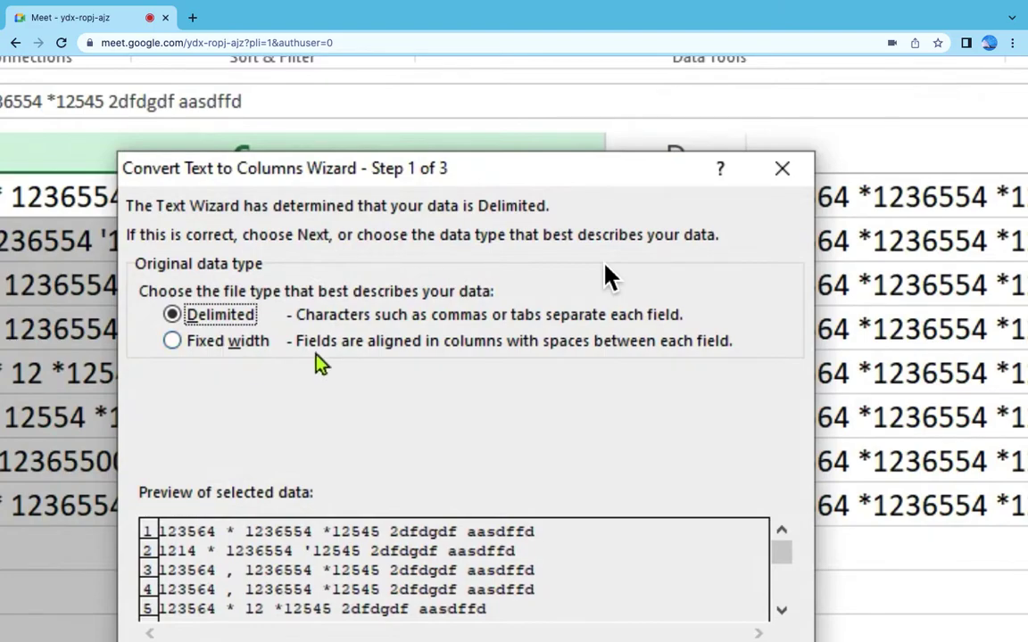
# - Try Fixed width, switch back to Delimited, then cancel the wizard without splitting
pyautogui.click(234, 353)
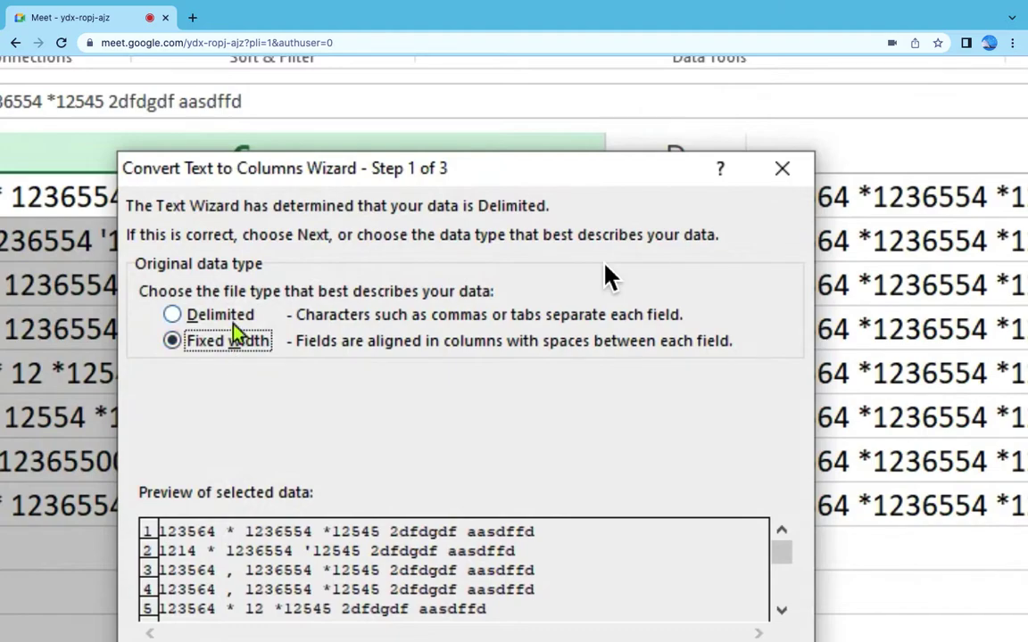
pyautogui.click(239, 317)
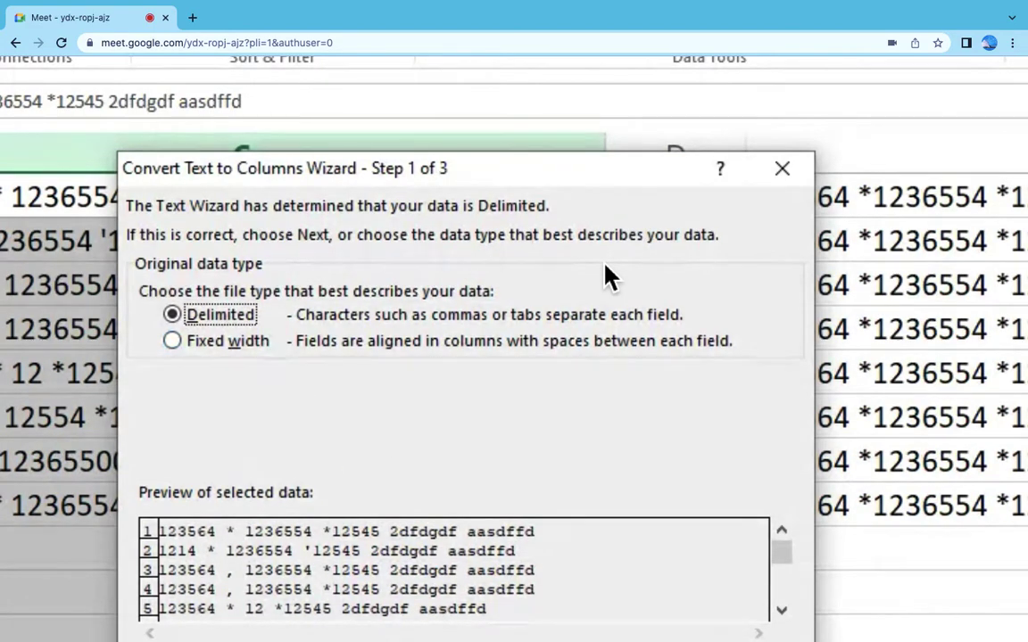
pyautogui.press('Escape')
pyautogui.click(714, 505)
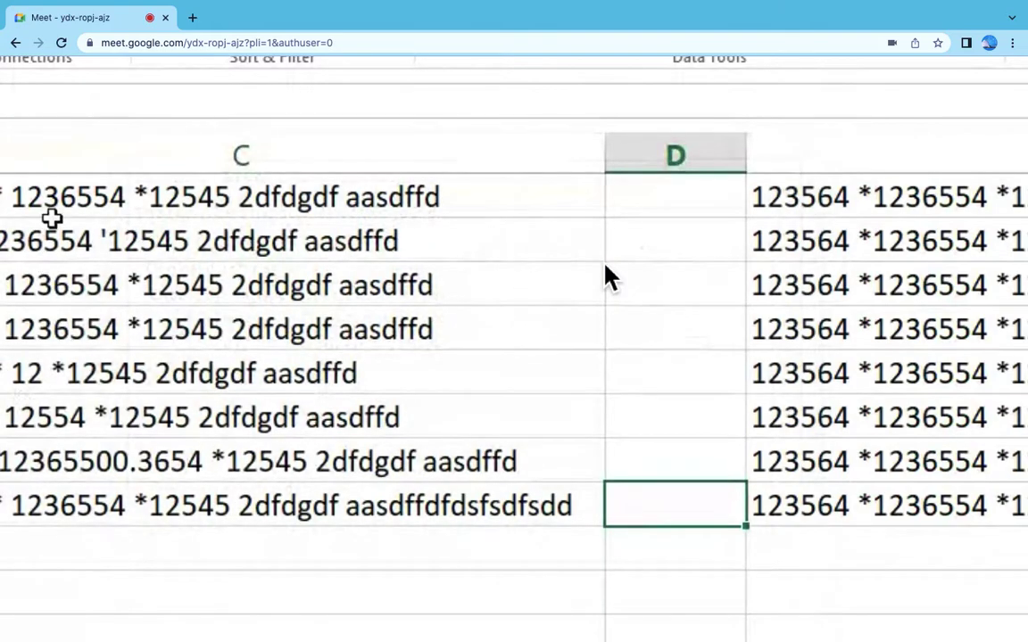
# - Select the whole column to split, then review the split numbers in columns E, G and I
pyautogui.click(9, 160)
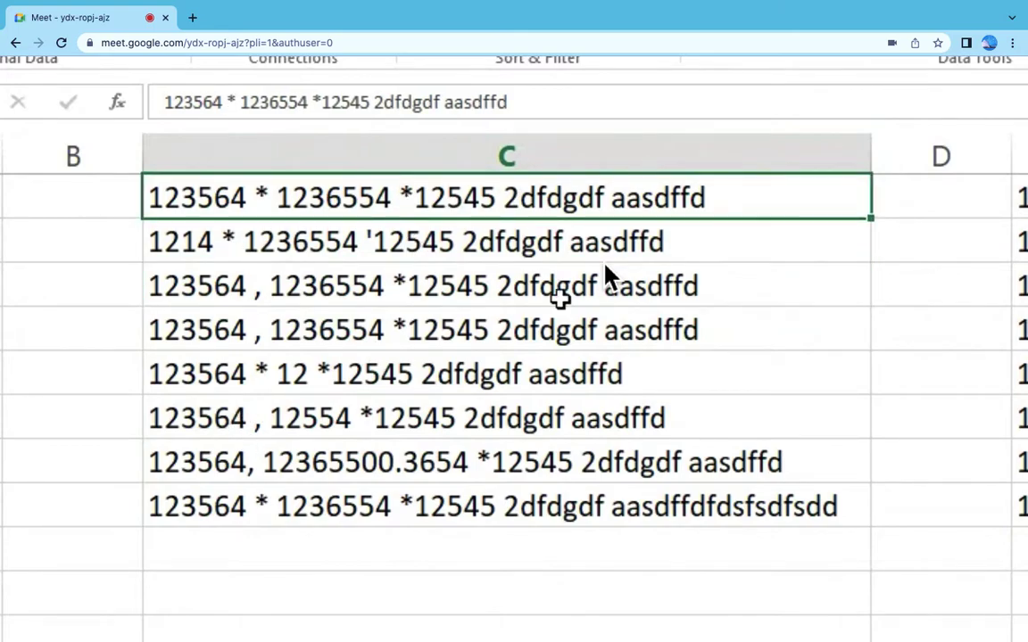
pyautogui.hotkey('ctrl', 'space')
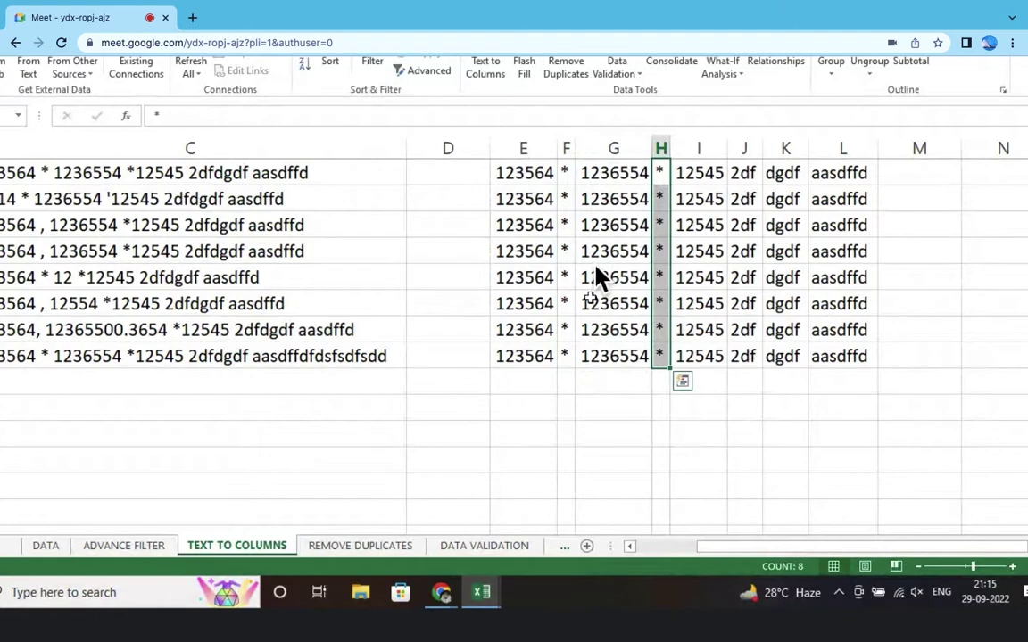
pyautogui.moveTo(530, 272); pyautogui.dragTo(542, 366)
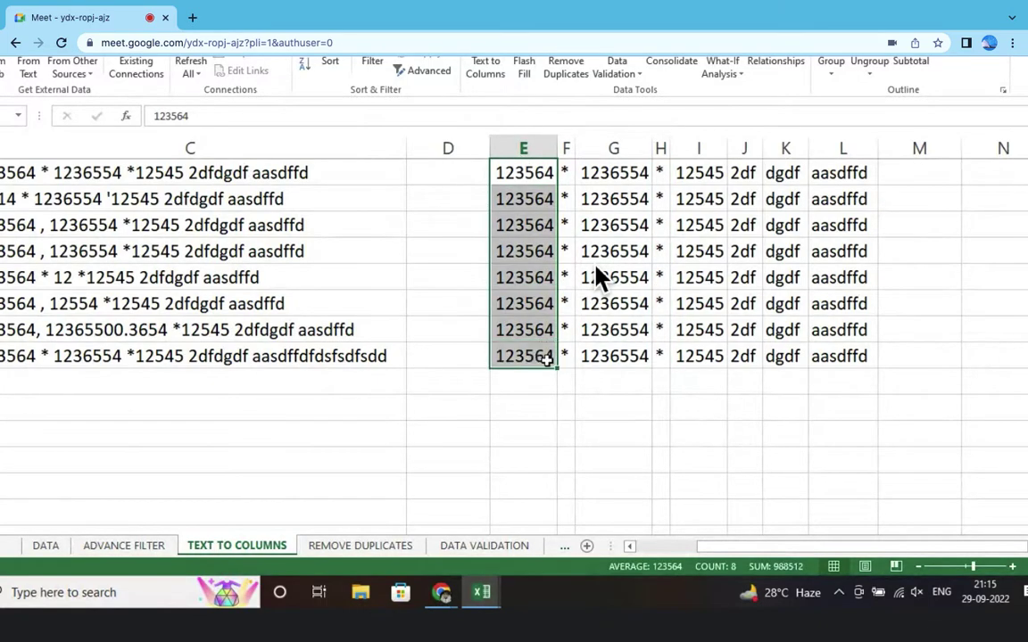
pyautogui.moveTo(613, 173); pyautogui.dragTo(614, 356)
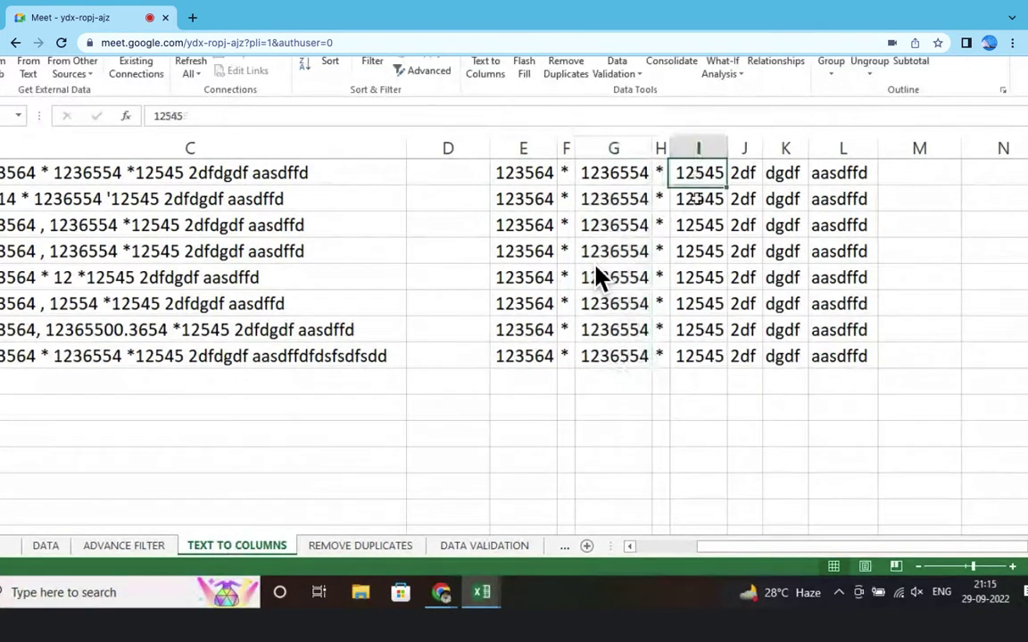
pyautogui.moveTo(698, 173); pyautogui.dragTo(698, 356)
# - Review the split text in columns J, K and L, then undo the split
pyautogui.moveTo(744, 173); pyautogui.dragTo(743, 376)
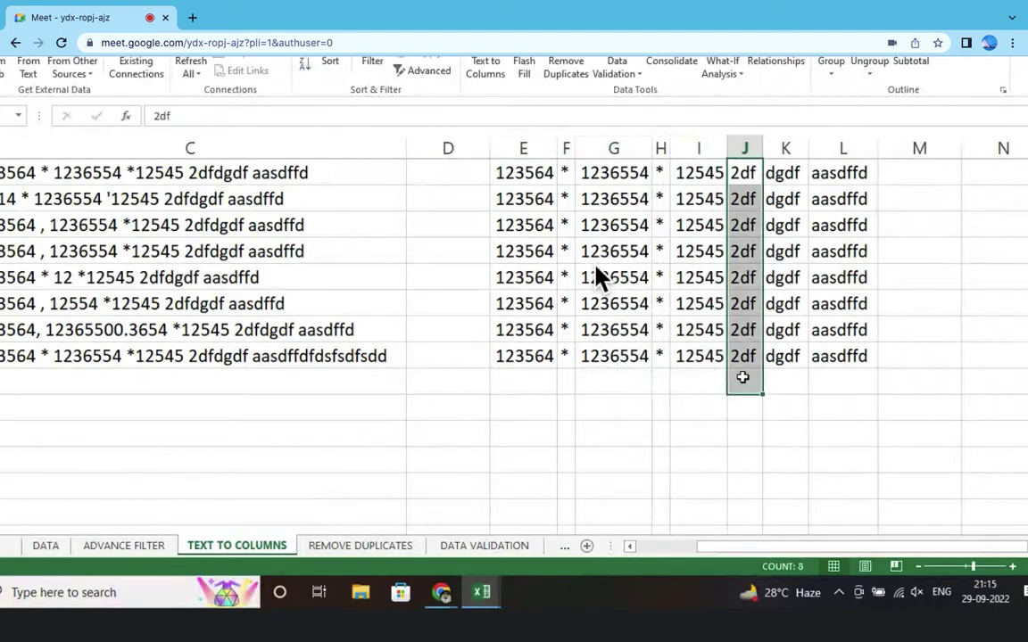
pyautogui.moveTo(782, 173); pyautogui.dragTo(782, 361)
pyautogui.moveTo(840, 173); pyautogui.dragTo(844, 362)
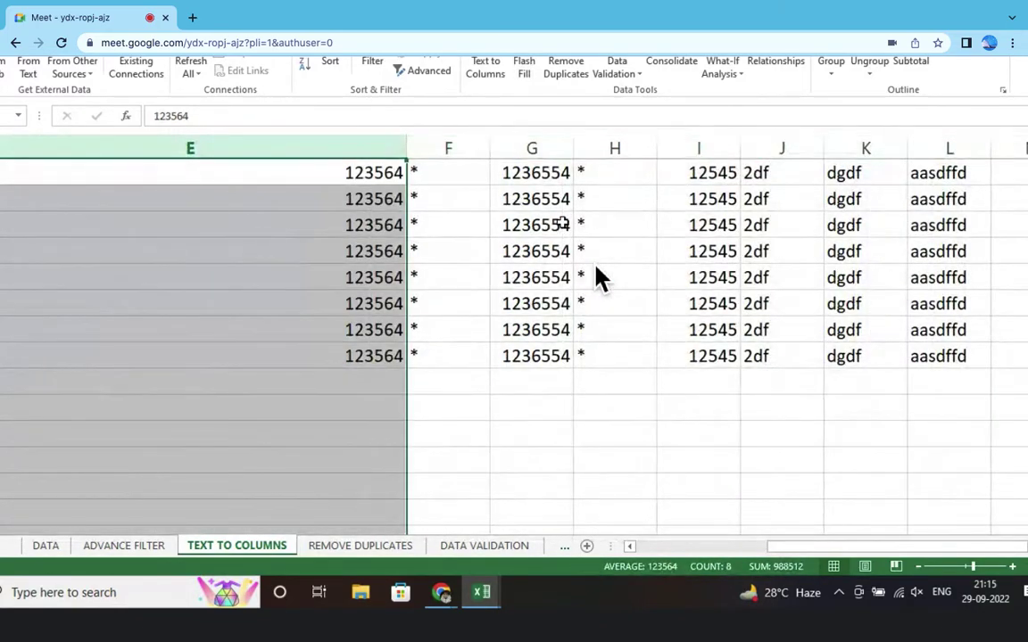
pyautogui.hotkey('ctrl', 'z')
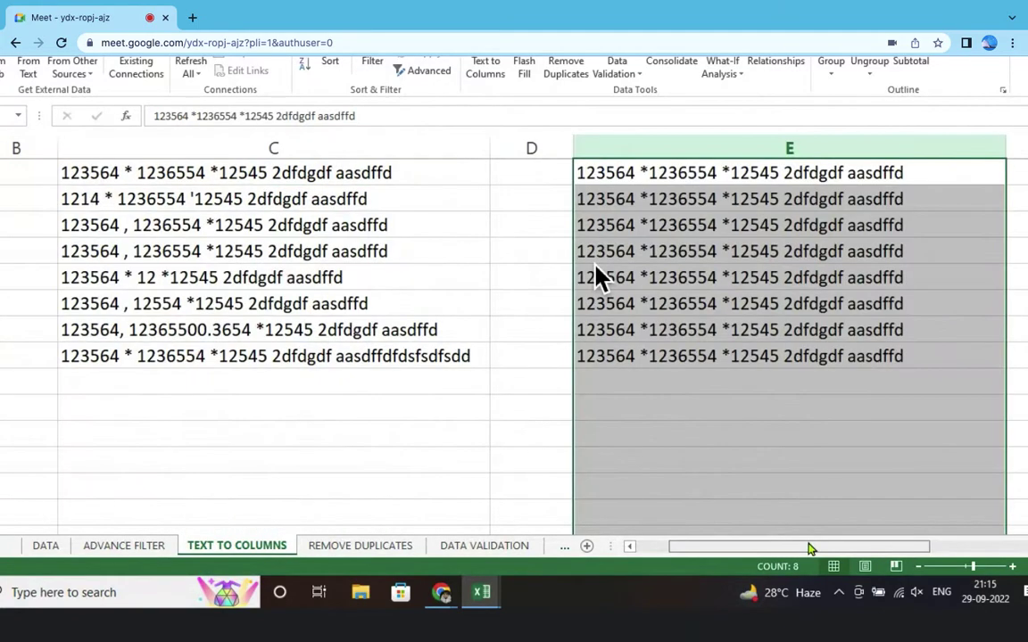
pyautogui.moveTo(879, 553); pyautogui.dragTo(766, 553)
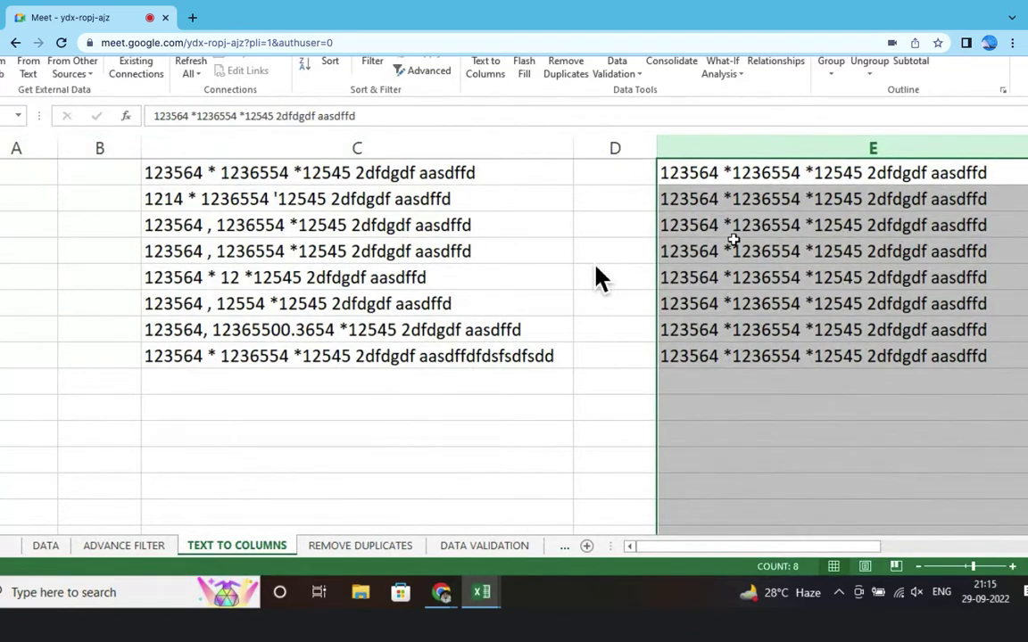
pyautogui.click(644, 318)
pyautogui.click(304, 178)
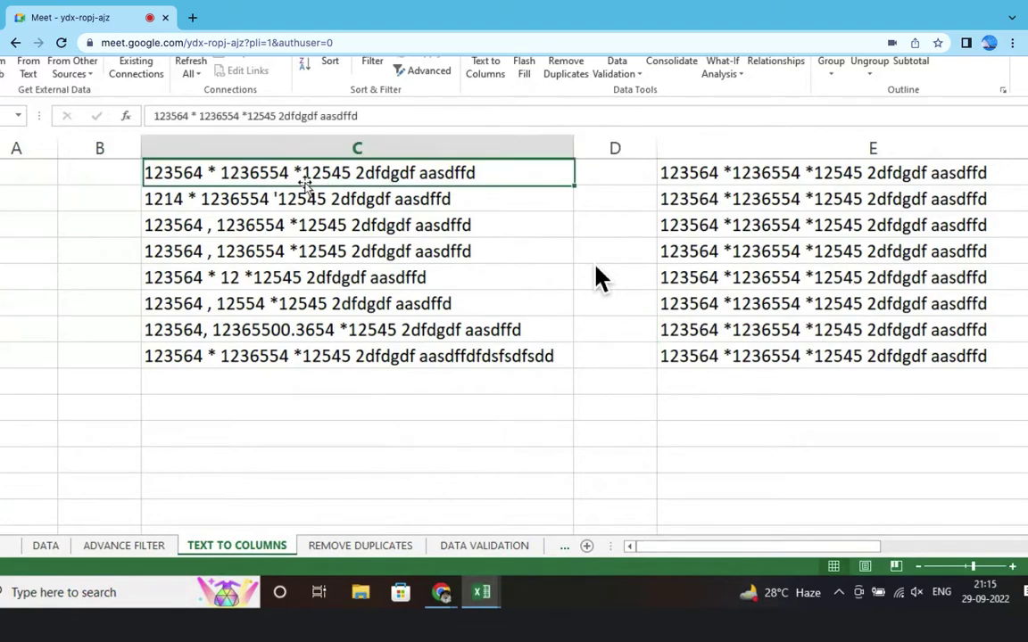
pyautogui.click(295, 225)
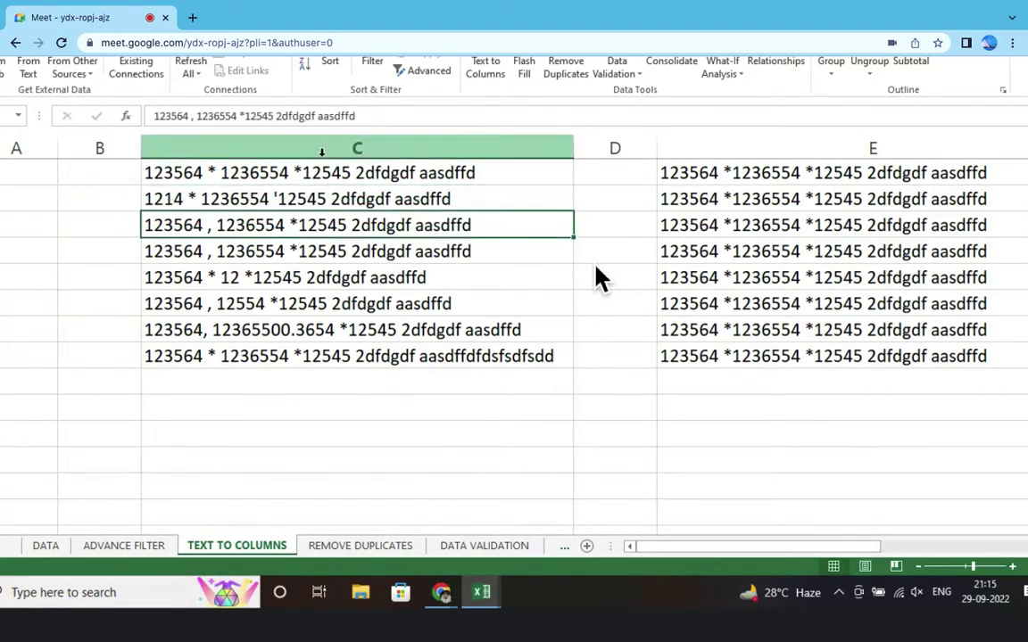
pyautogui.click(319, 152)
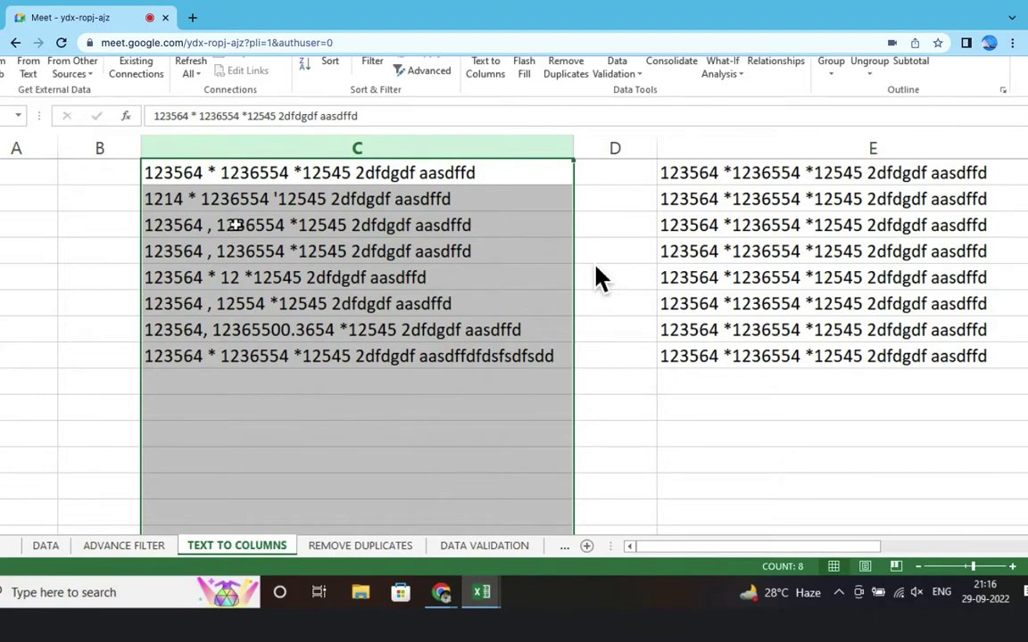
pyautogui.click(458, 209)
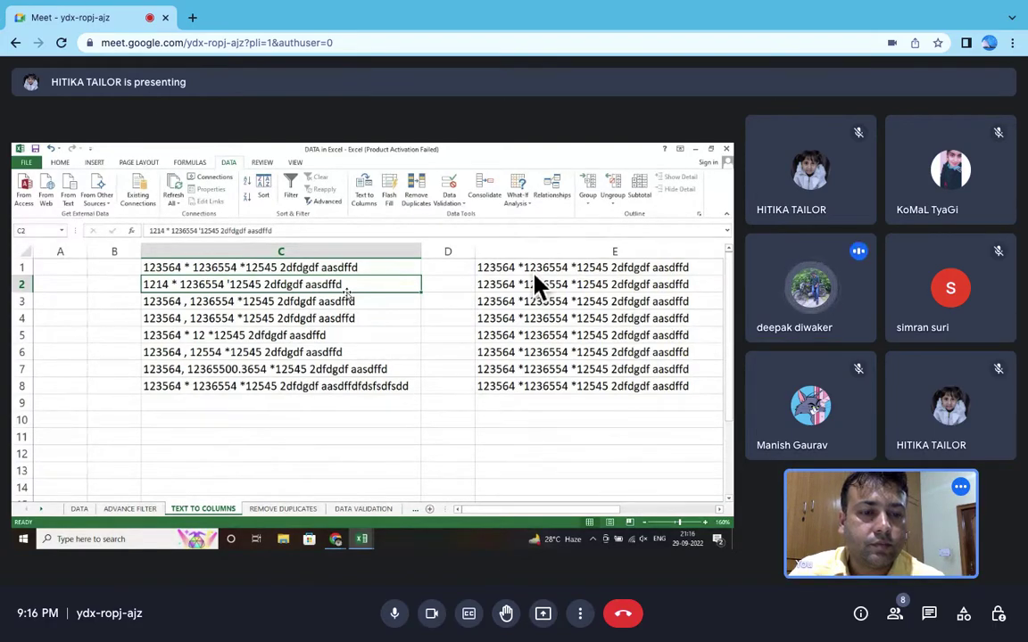
# - Switch off the Meet camera so the self-view shows an avatar, then select column C in Excel
pyautogui.click(431, 613)
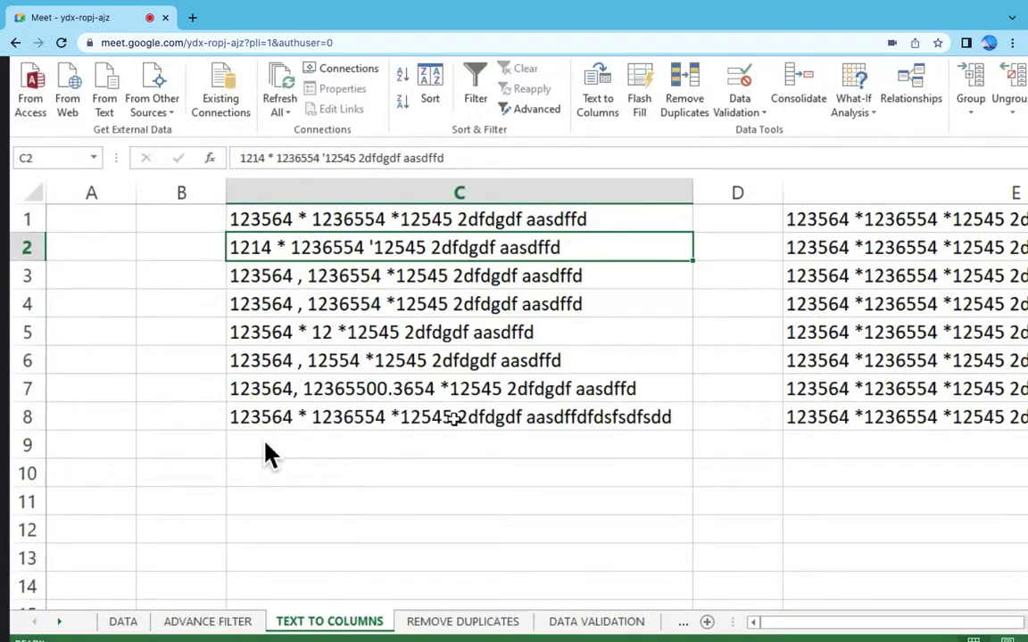
pyautogui.click(562, 191)
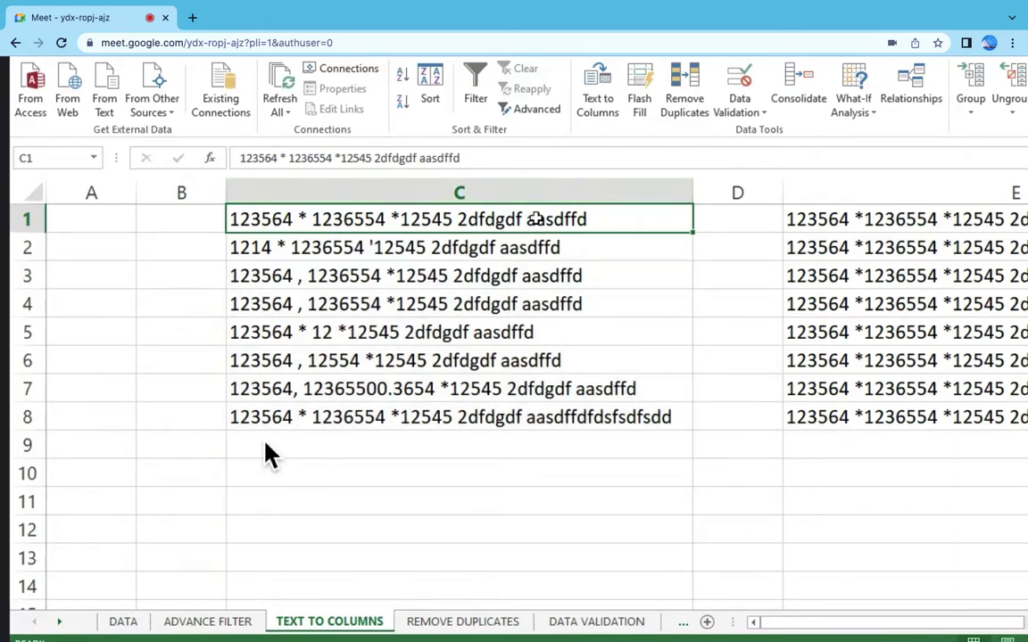
# - Select the column C strings and set tab, semicolon, comma, space and * as Text to Columns delimiters
pyautogui.moveTo(533, 223); pyautogui.dragTo(546, 429)
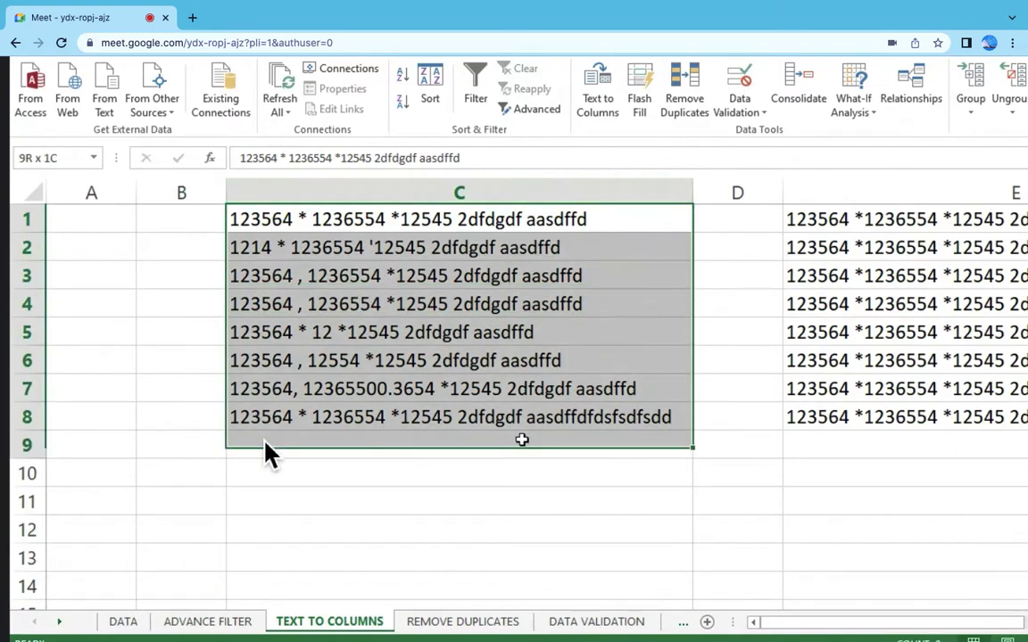
pyautogui.hotkey('ctrl', 'v')
pyautogui.moveTo(901, 220); pyautogui.dragTo(954, 415)
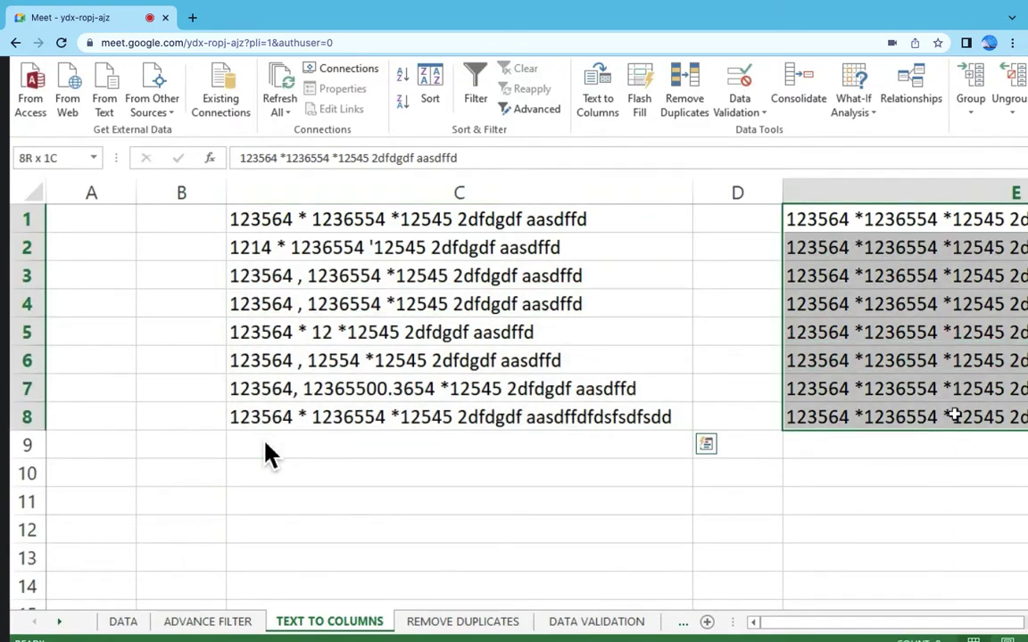
pyautogui.moveTo(295, 219); pyautogui.dragTo(339, 419)
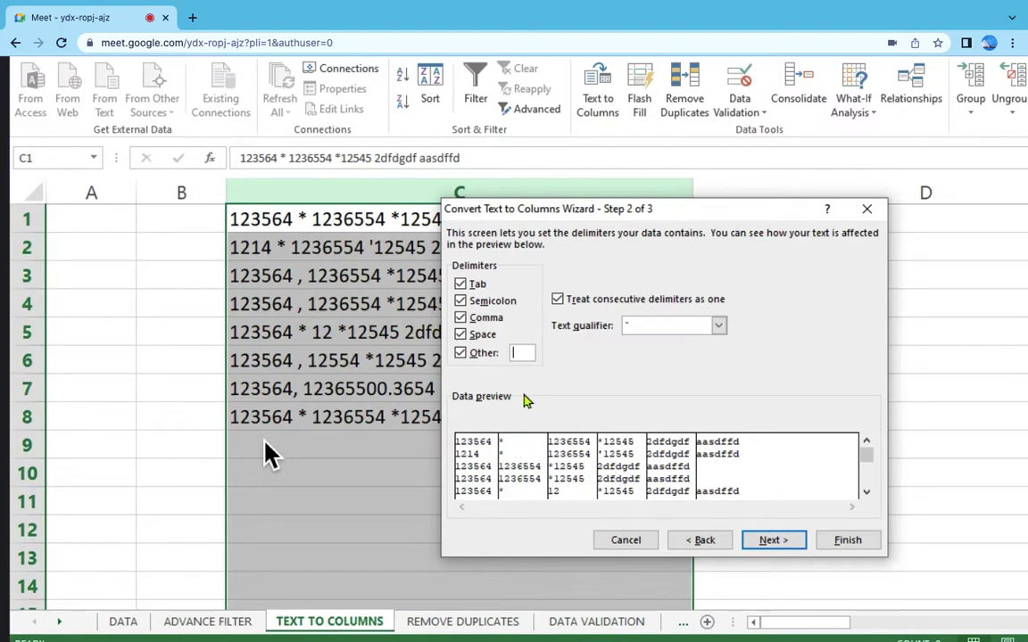
pyautogui.write('*')
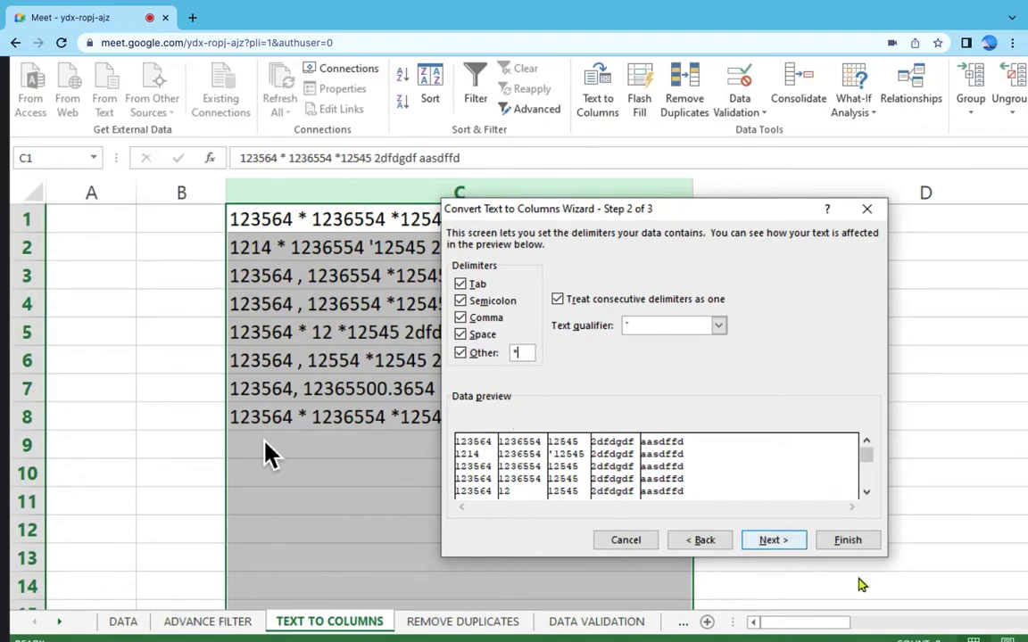
# - Finish splitting column C into columns C–G and auto-fit all column widths
pyautogui.click(773, 540)
pyautogui.click(837, 539)
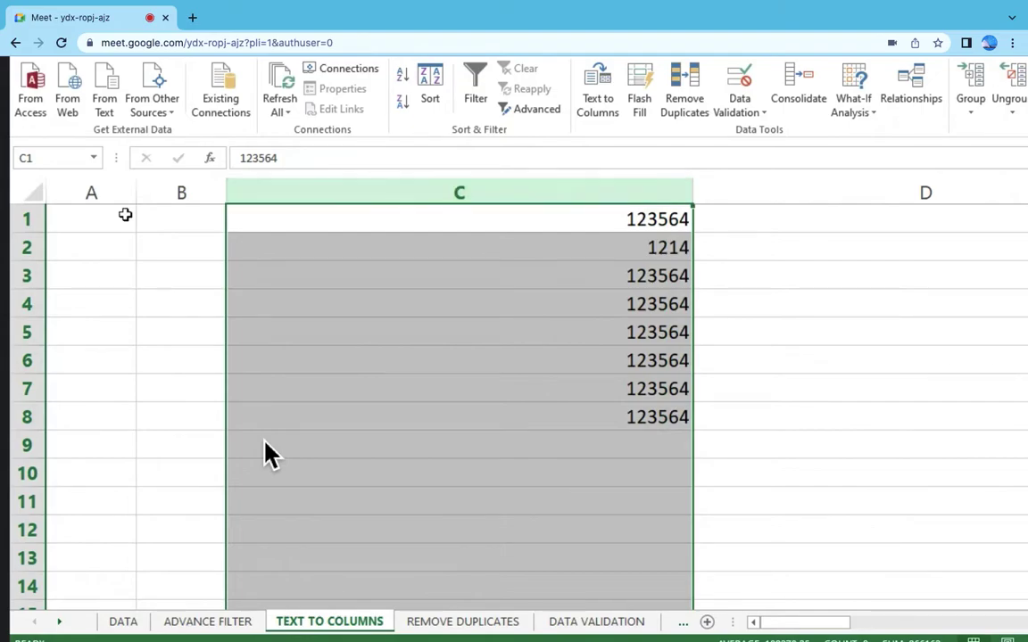
pyautogui.click(28, 190)
pyautogui.doubleClick(136, 190)
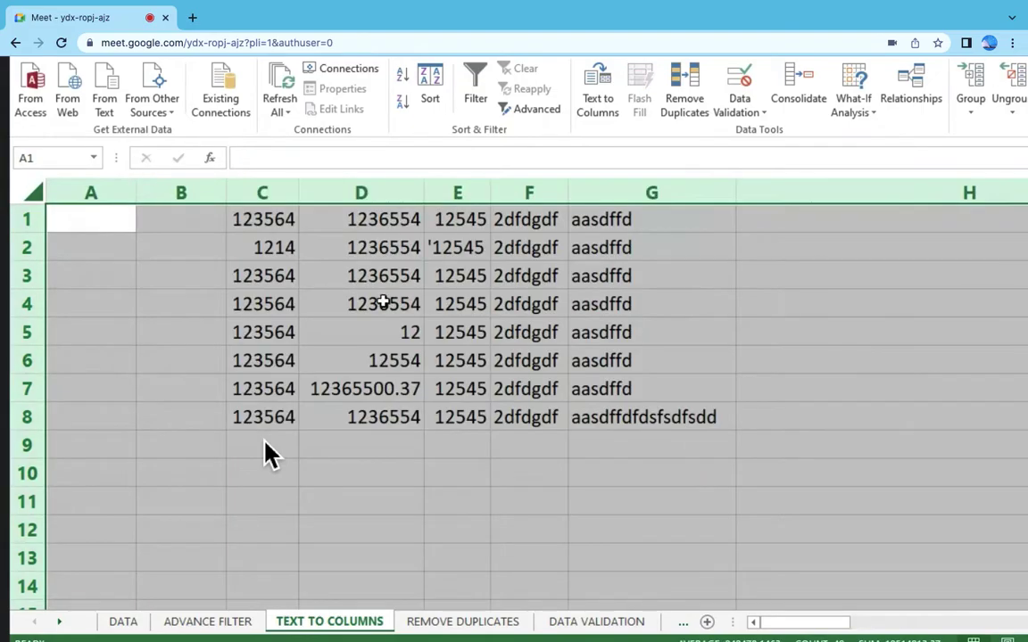
# - Check the split values in columns C, D, F and G, then select column N
pyautogui.click(383, 304)
pyautogui.moveTo(284, 219); pyautogui.dragTo(283, 416)
pyautogui.moveTo(375, 219); pyautogui.dragTo(377, 415)
pyautogui.moveTo(532, 219); pyautogui.dragTo(533, 416)
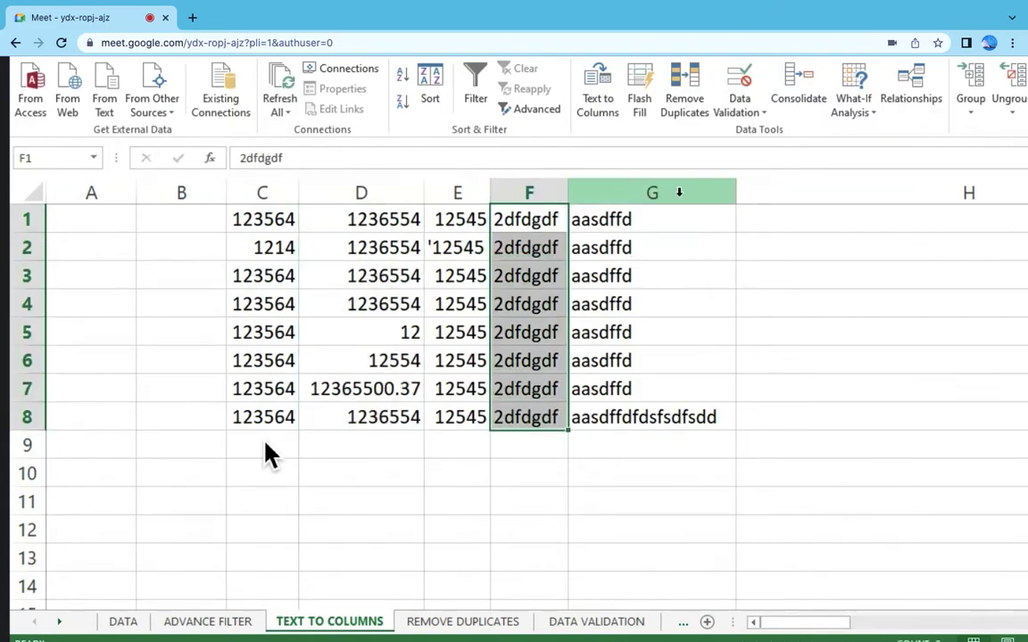
pyautogui.moveTo(677, 223); pyautogui.dragTo(684, 419)
pyautogui.moveTo(831, 624); pyautogui.dragTo(901, 634)
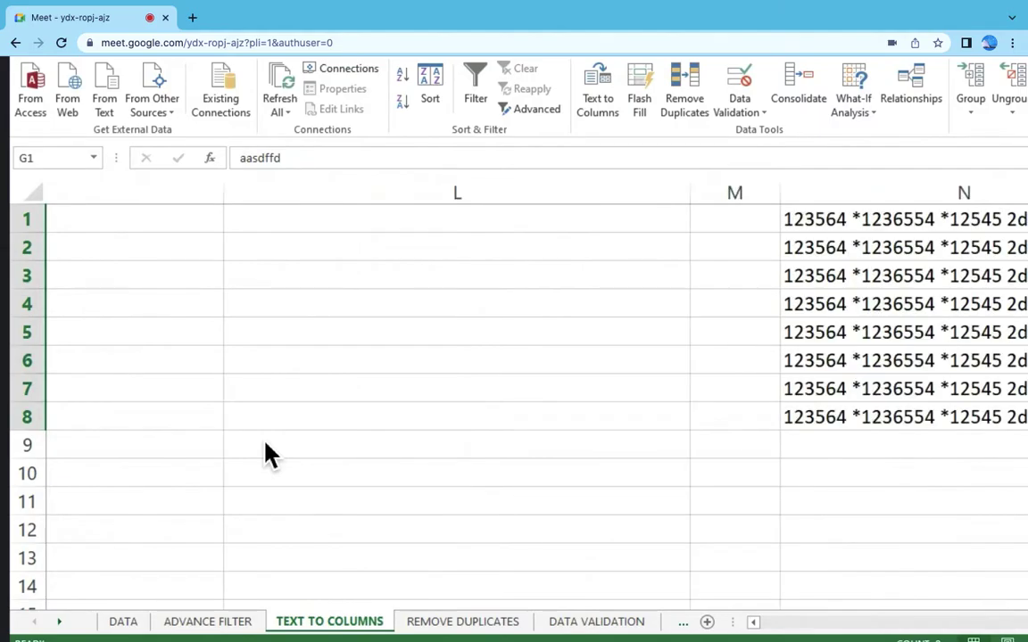
pyautogui.click(826, 193)
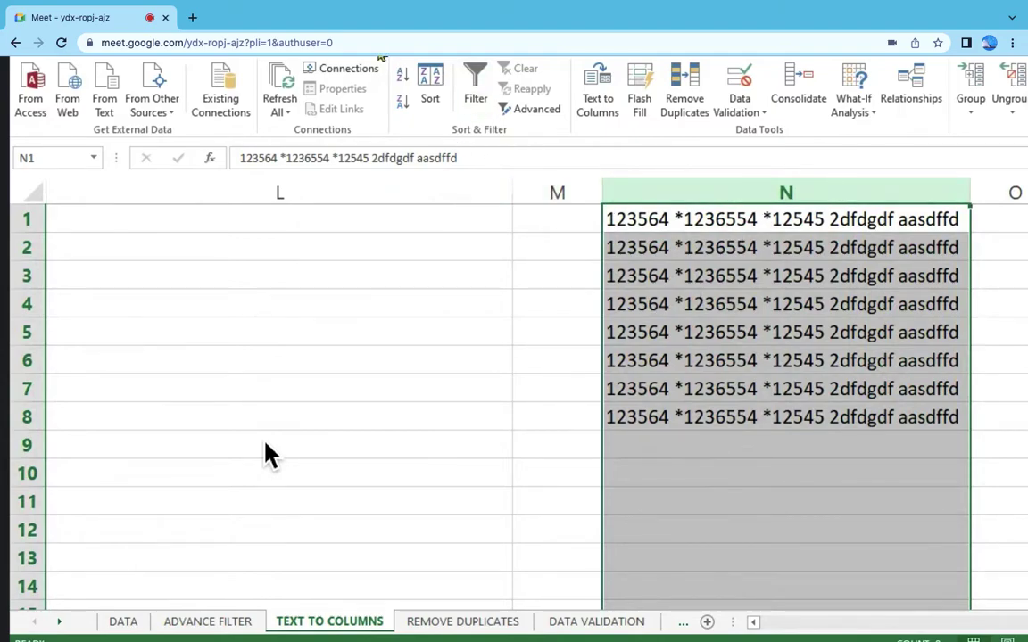
# - Start a fixed-width Text to Columns split of column N and adjust the first break
pyautogui.click(597, 94)
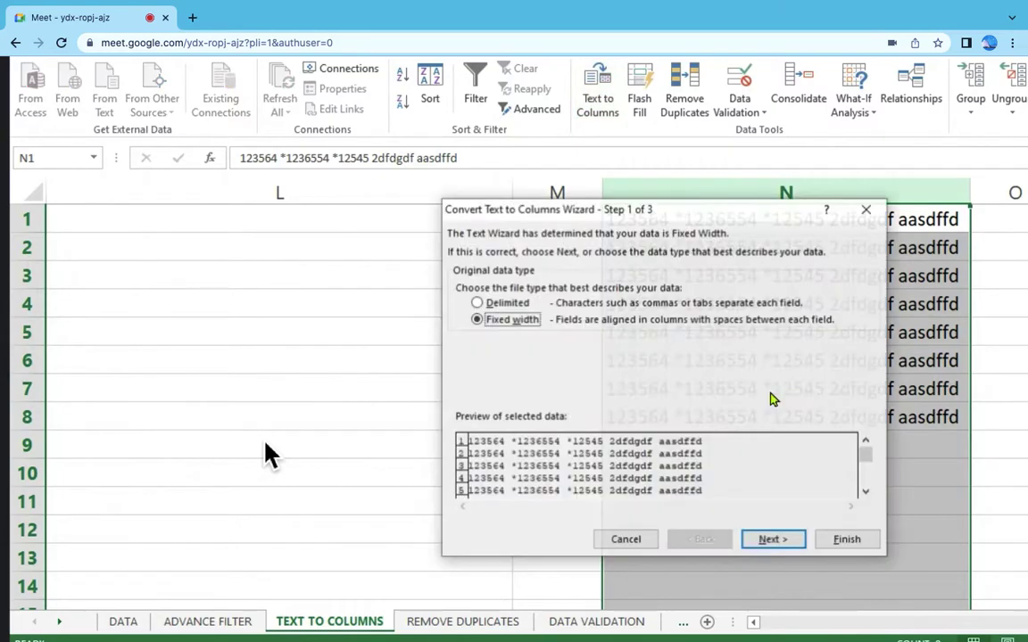
pyautogui.click(771, 540)
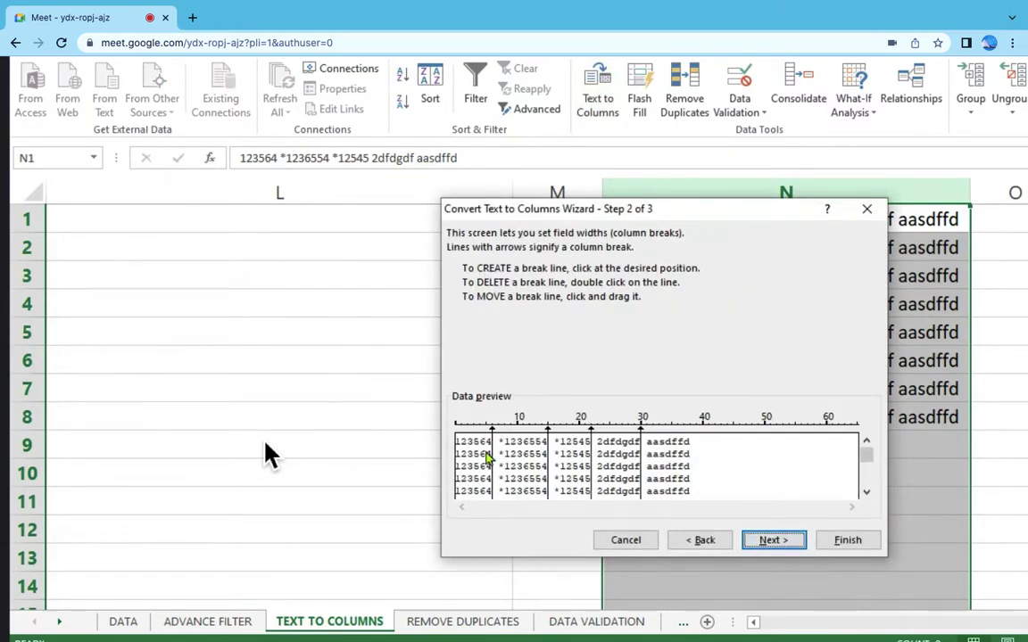
pyautogui.moveTo(493, 433); pyautogui.dragTo(506, 432)
pyautogui.click(492, 432)
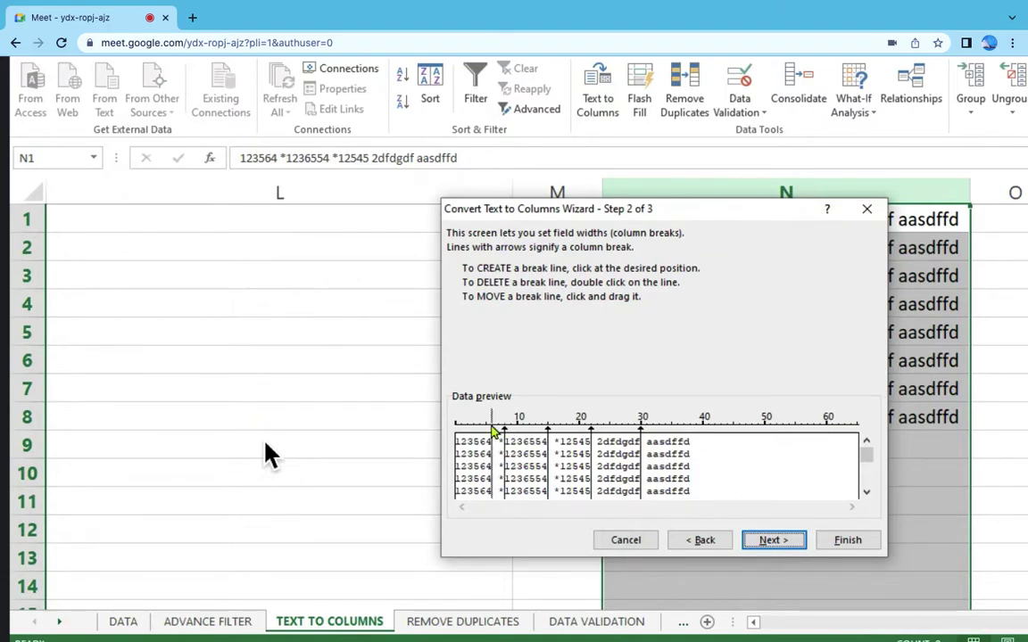
pyautogui.moveTo(505, 432); pyautogui.dragTo(492, 432)
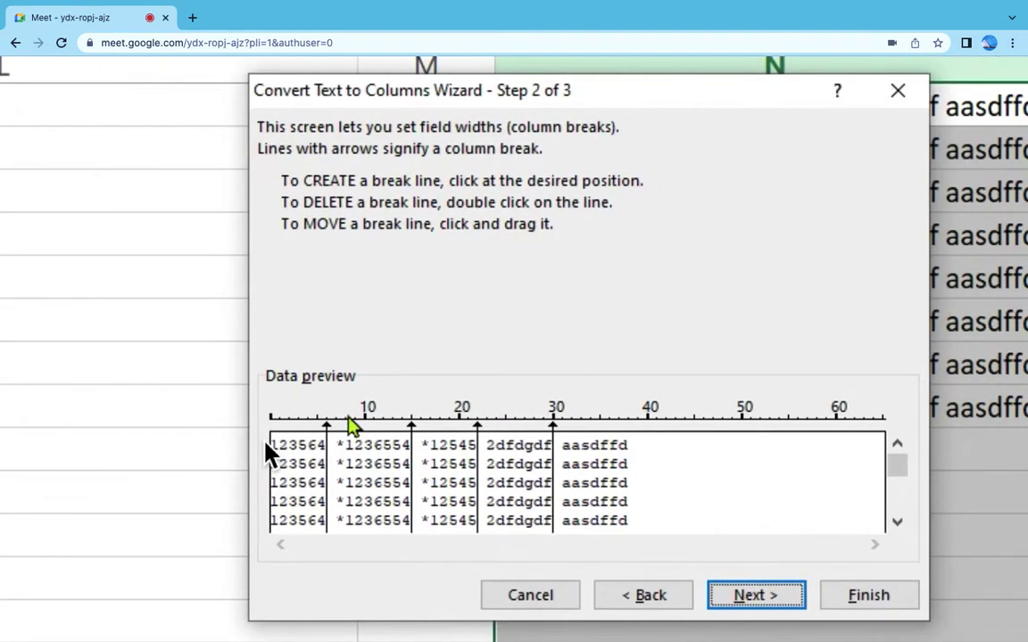
# - Place column breaks between the number and word fields in the preview, then close the wizard
pyautogui.click(345, 419)
pyautogui.click(393, 430)
pyautogui.click(439, 432)
pyautogui.click(496, 430)
pyautogui.click(589, 436)
pyautogui.click(656, 439)
pyautogui.click(740, 441)
pyautogui.click(816, 440)
pyautogui.click(703, 437)
pyautogui.click(619, 437)
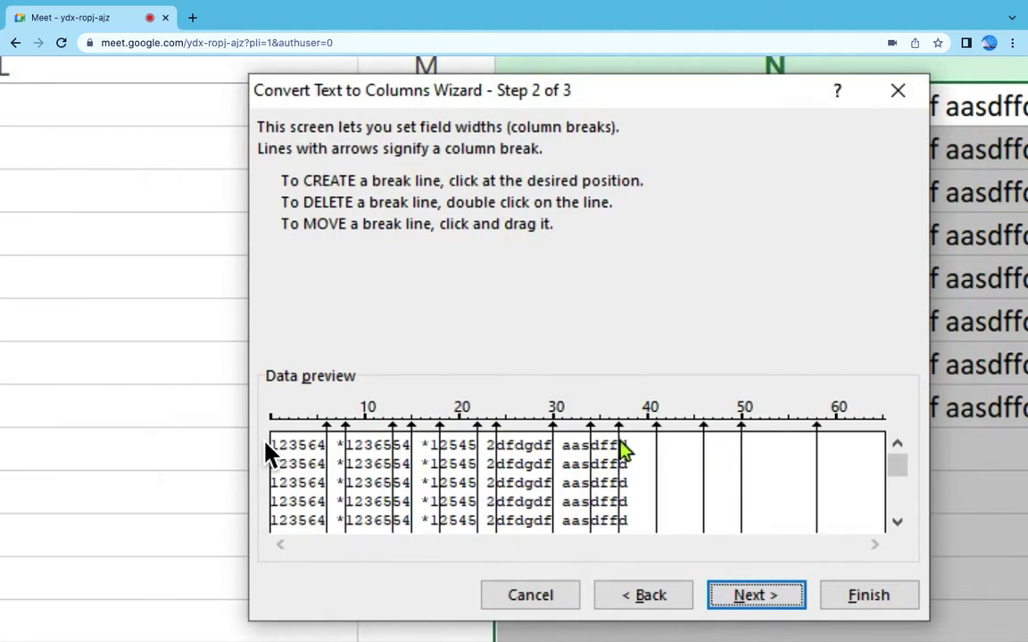
pyautogui.click(549, 595)
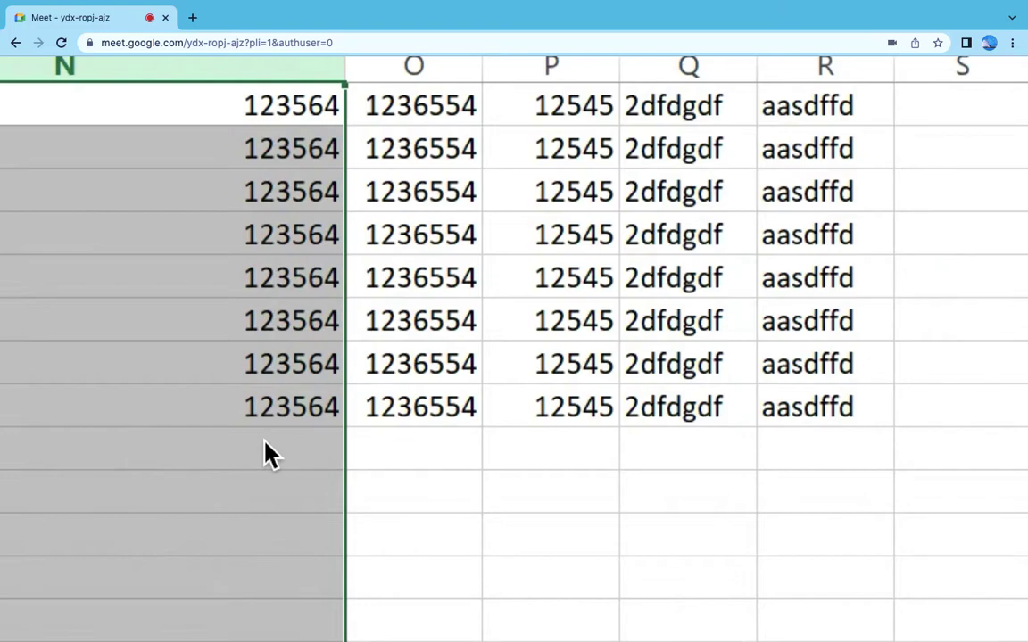
# - Undo the column N split and reopen Text to Columns with fixed width
pyautogui.hotkey('ctrl', 'z')
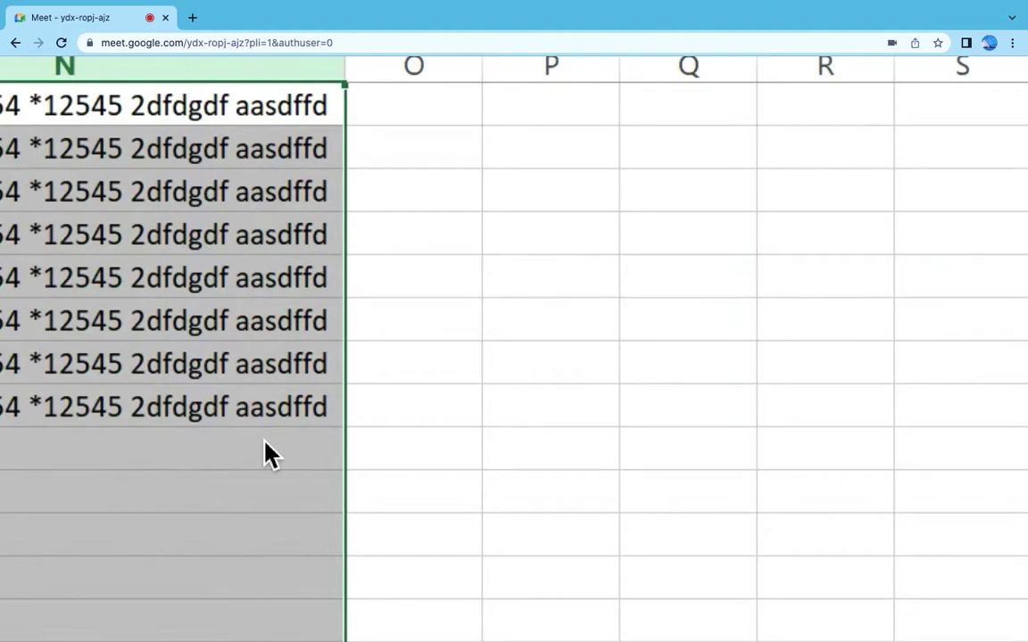
pyautogui.hotkey('alt', 'a')
pyautogui.press('e')
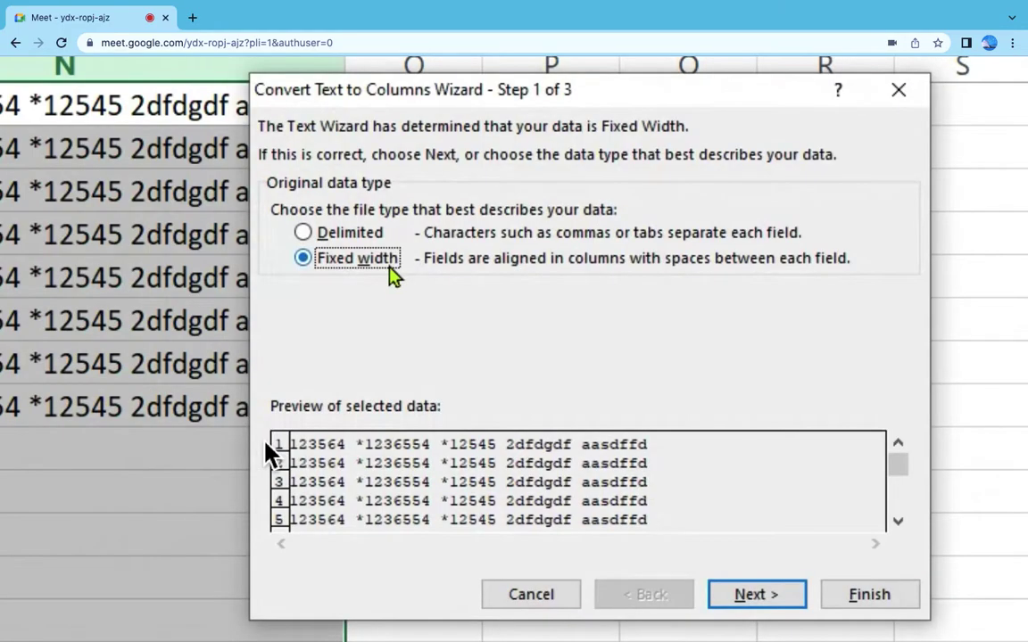
pyautogui.click(766, 603)
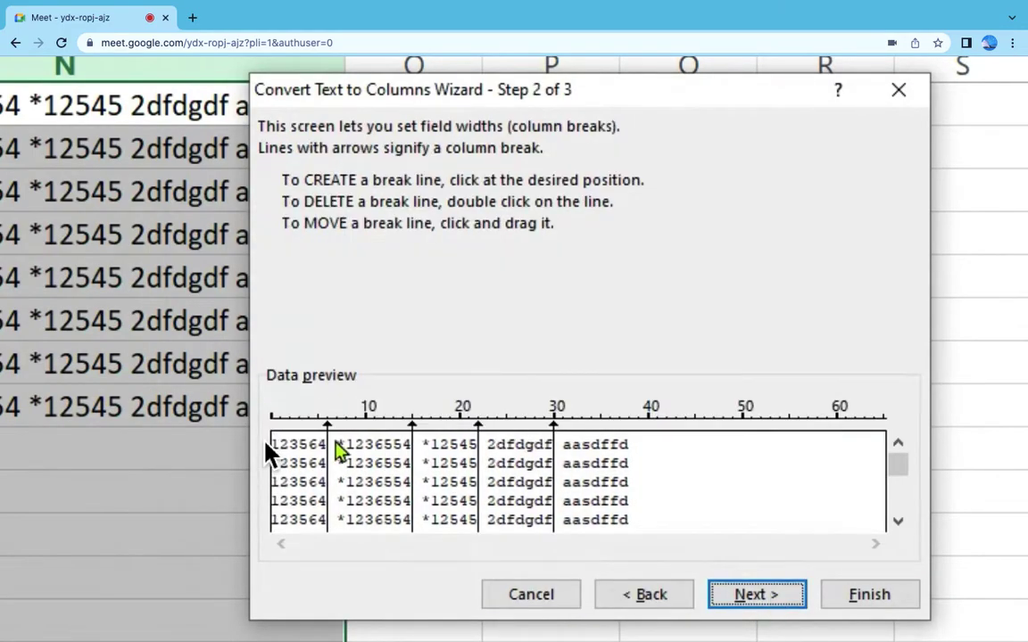
pyautogui.moveTo(328, 421); pyautogui.dragTo(346, 427)
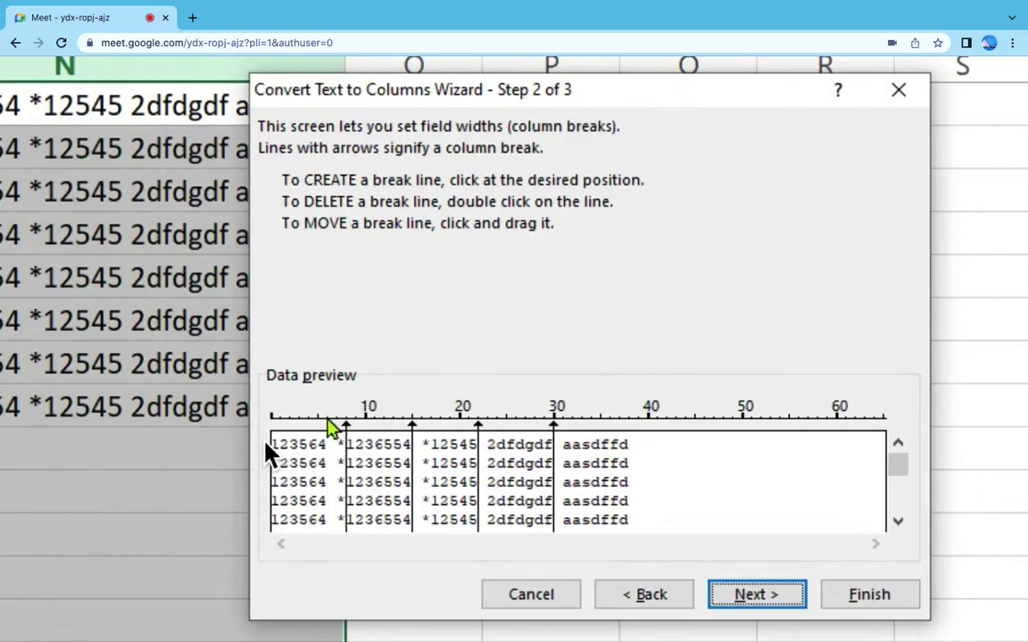
# - Set breaks after the first number, asterisk and words, then finish the fixed-width split of column N
pyautogui.click(327, 423)
pyautogui.click(638, 433)
pyautogui.click(591, 439)
pyautogui.click(526, 440)
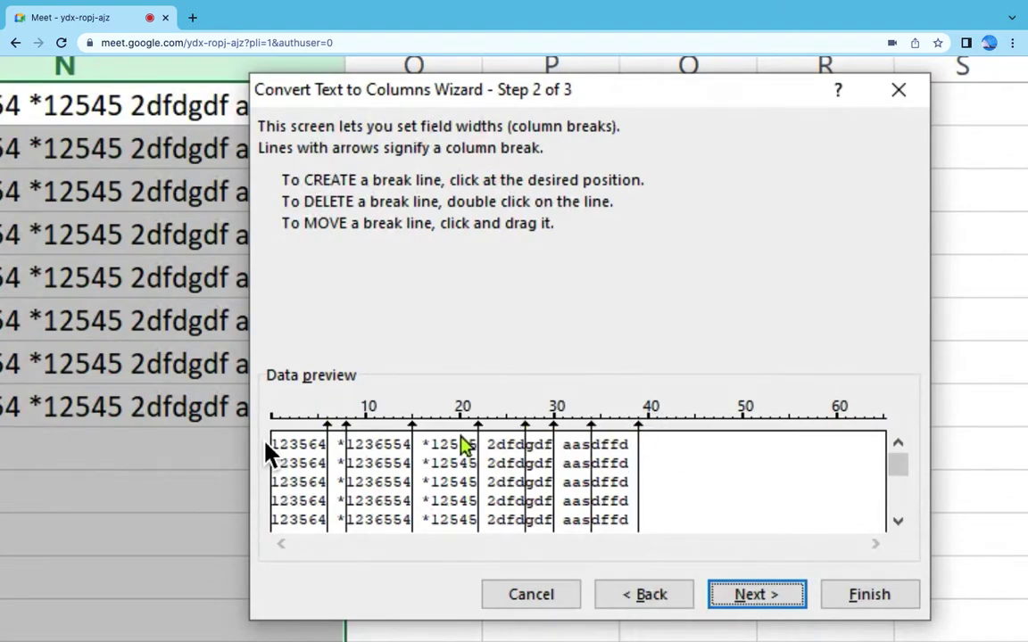
pyautogui.click(451, 439)
pyautogui.click(763, 598)
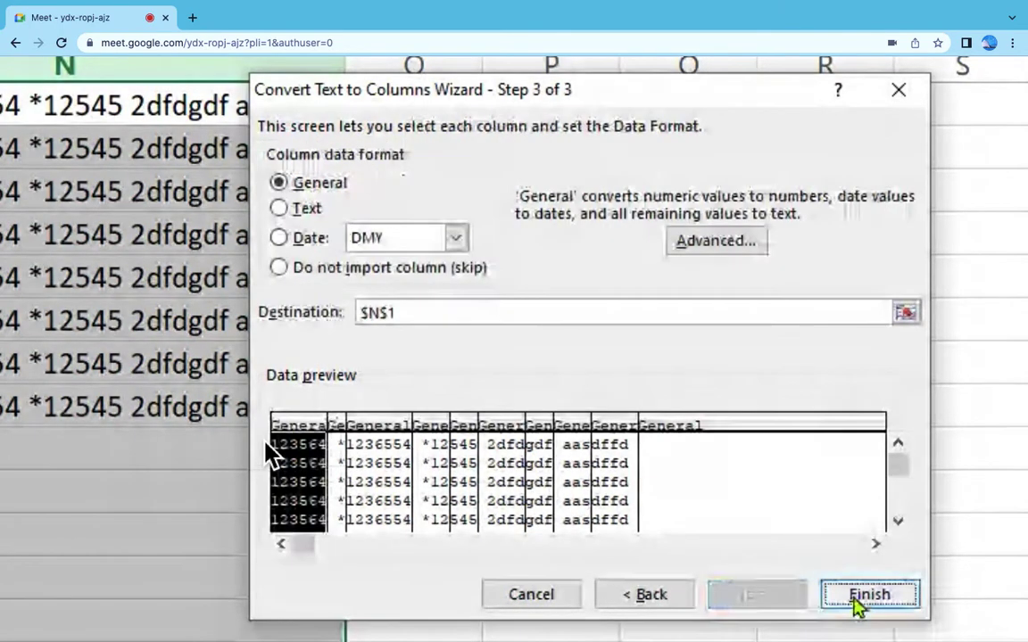
pyautogui.click(857, 602)
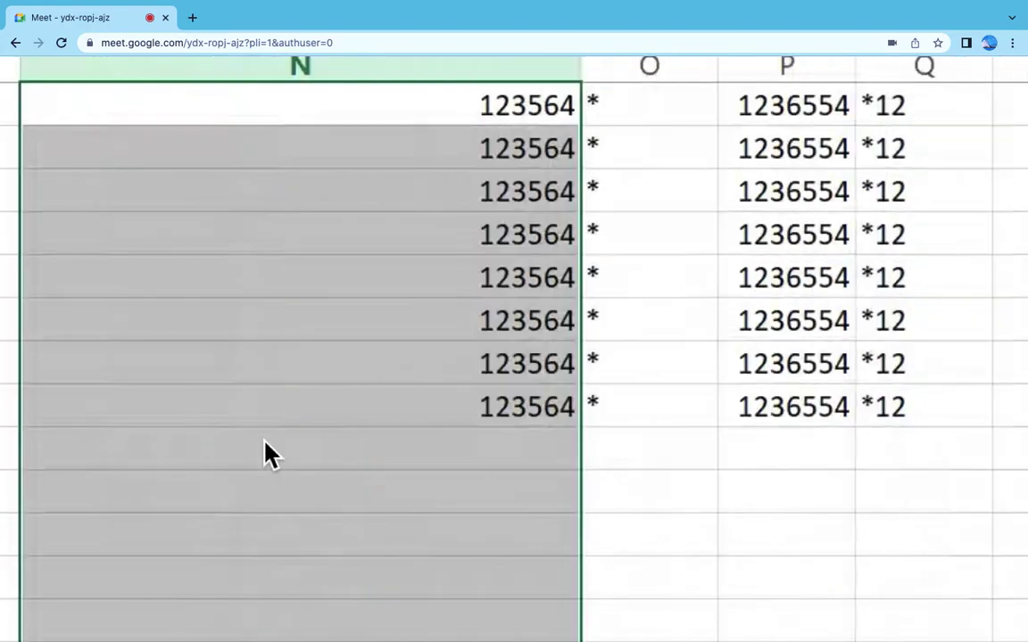
pyautogui.hscroll(5, 269, 455)
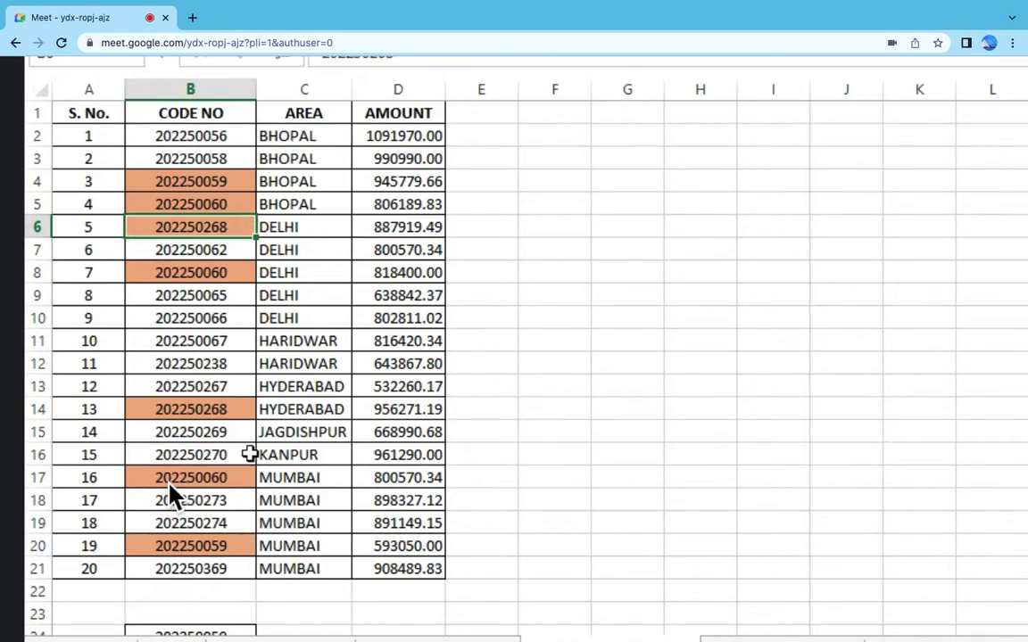
# - Select the repeated code 202250059 in cell B4 of the CODE NO column
pyautogui.click(241, 408)
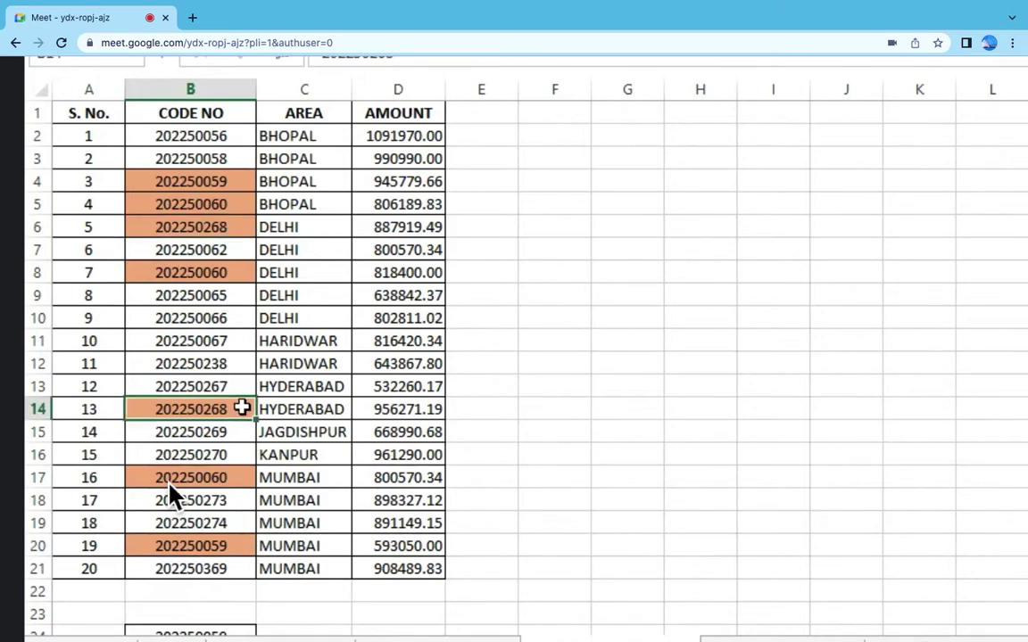
pyautogui.click(159, 177)
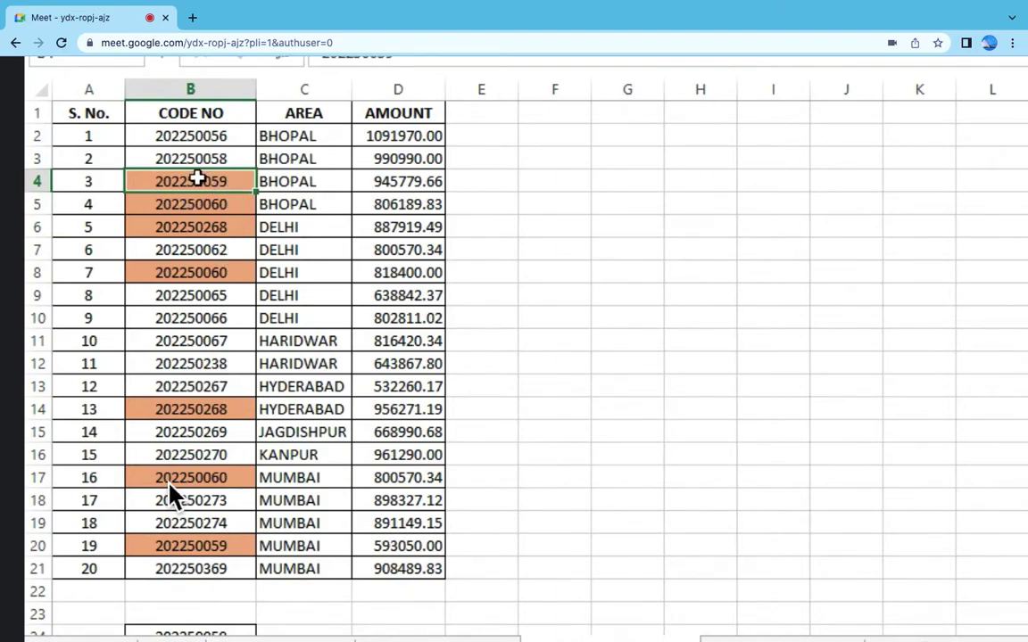
pyautogui.click(222, 205)
pyautogui.click(234, 180)
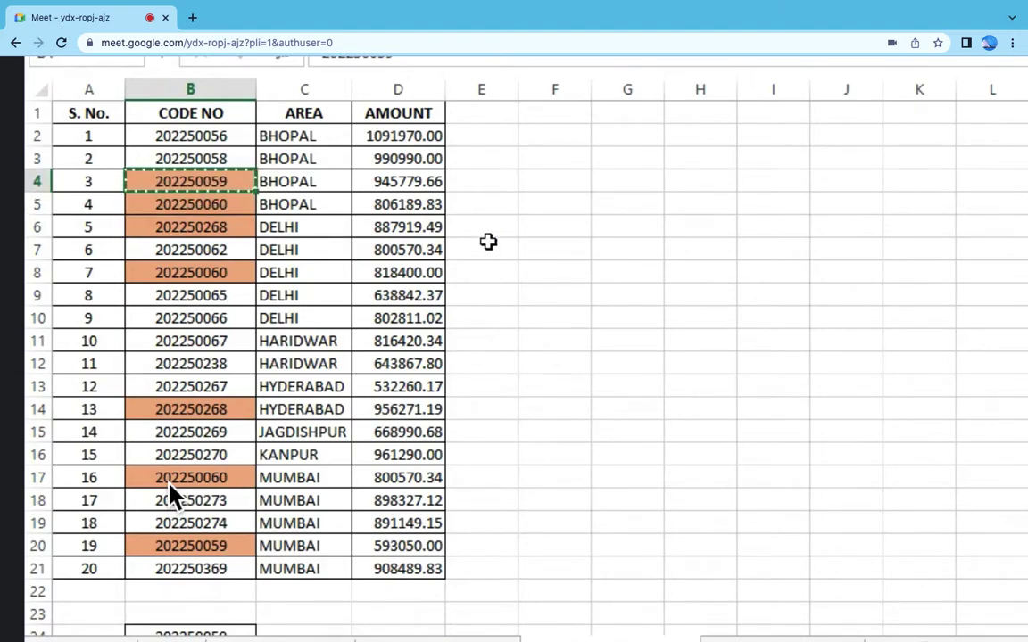
pyautogui.hotkey('ctrl', 'f')
pyautogui.hotkey('ctrl', 'v')
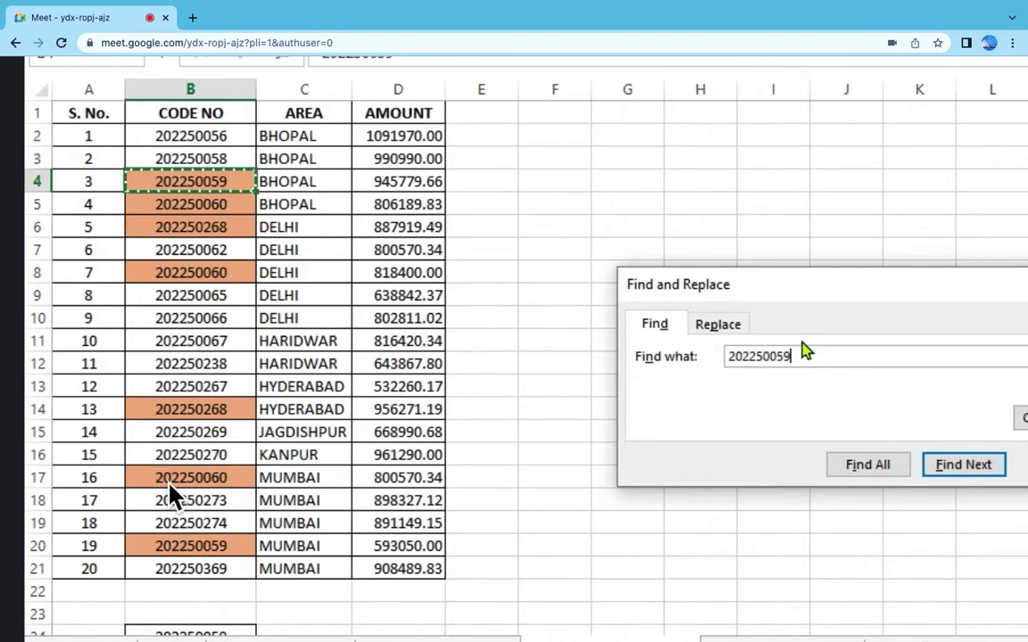
pyautogui.press('Return')
pyautogui.press('Return')
pyautogui.press('Return')
pyautogui.press('Return')
pyautogui.press('Return')
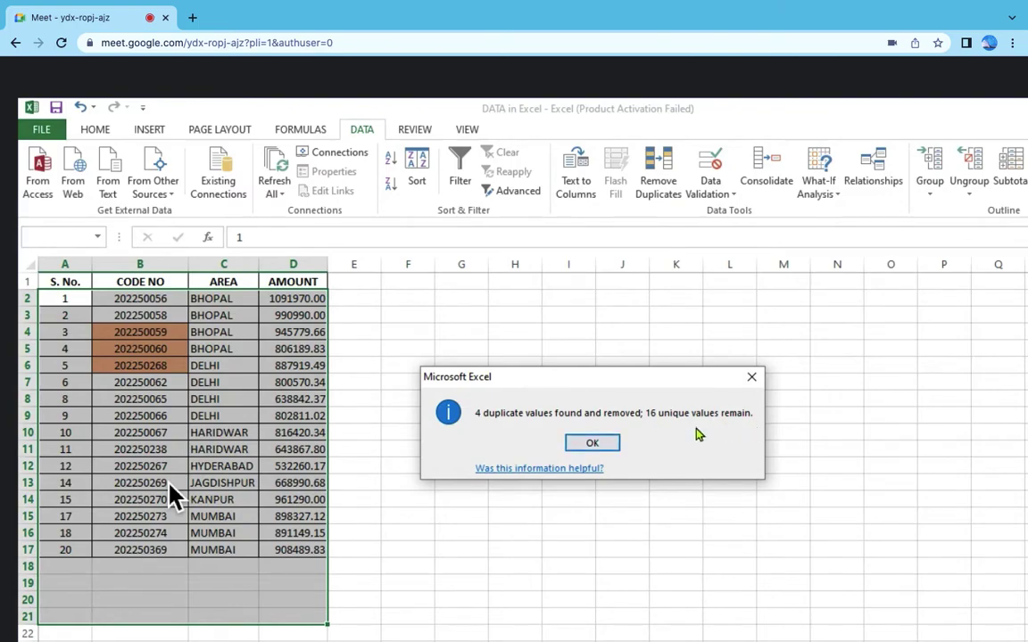
# - Dismiss the message reporting the removed duplicates and 16 remaining unique rows
pyautogui.click(592, 442)
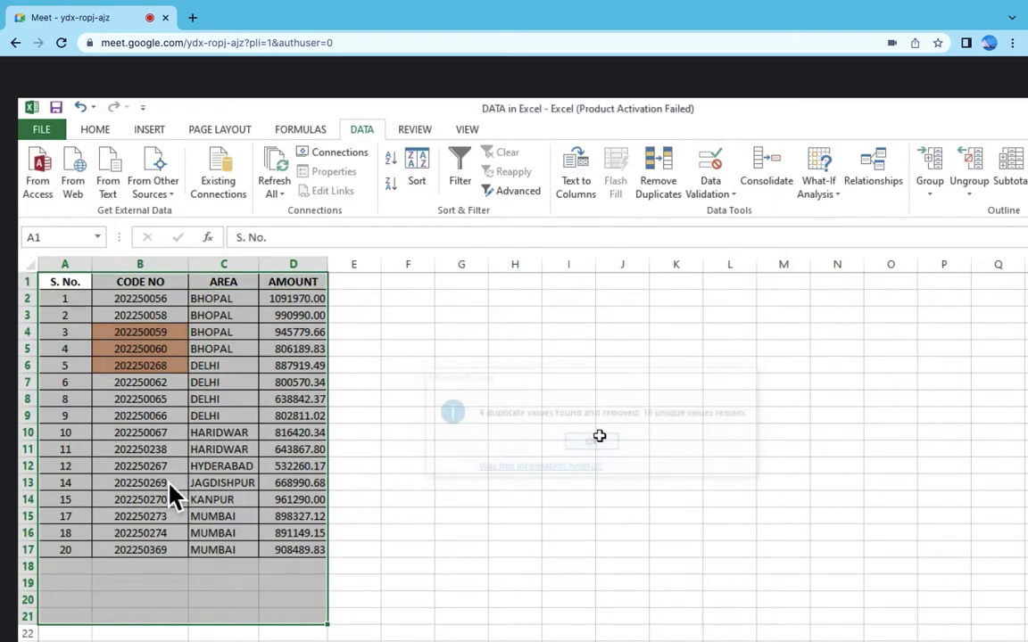
pyautogui.click(383, 367)
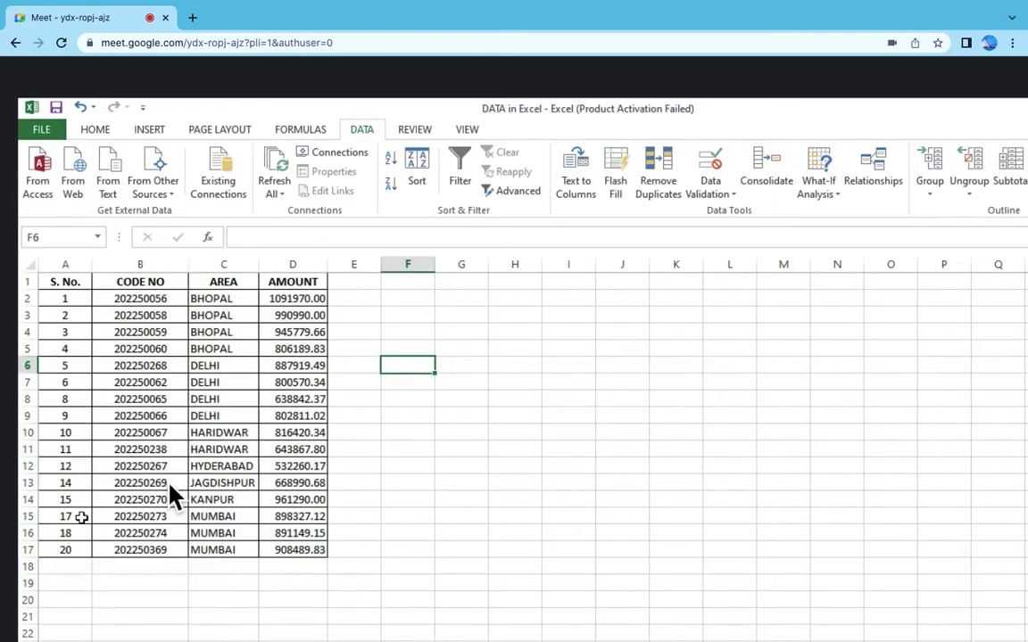
pyautogui.scroll(-1, 174, 496)
pyautogui.scroll(1, 174, 495)
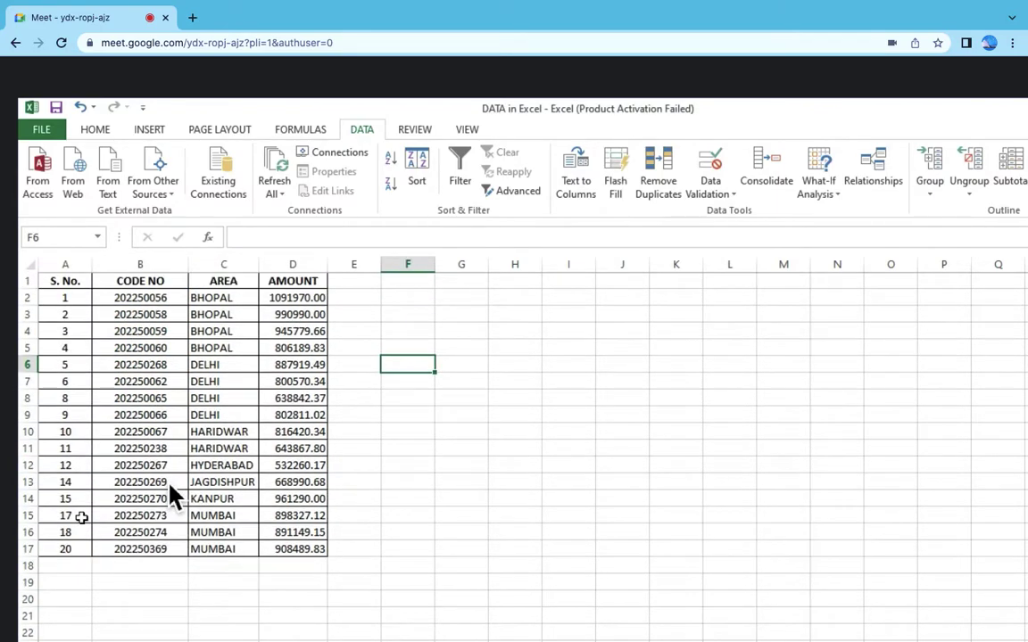
pyautogui.scroll(-2, 192, 515)
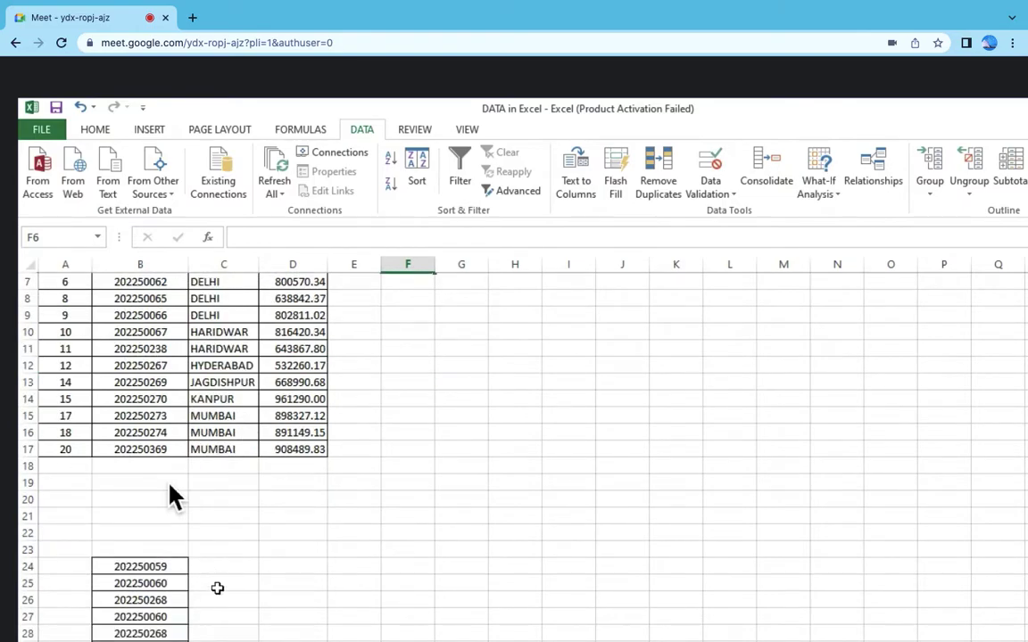
pyautogui.click(177, 564)
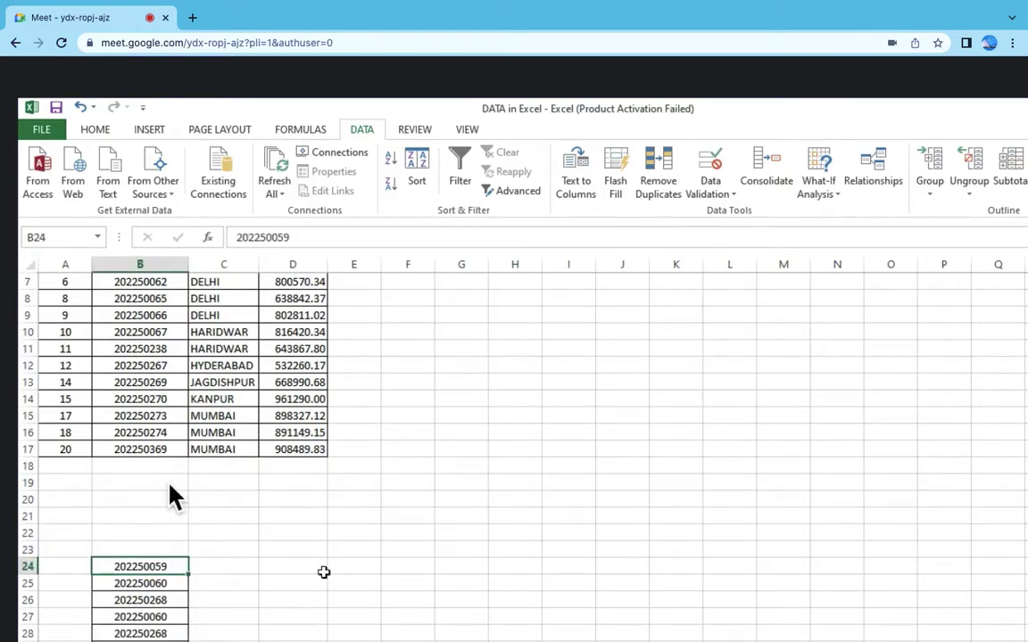
pyautogui.hotkey('ctrl', 'c')
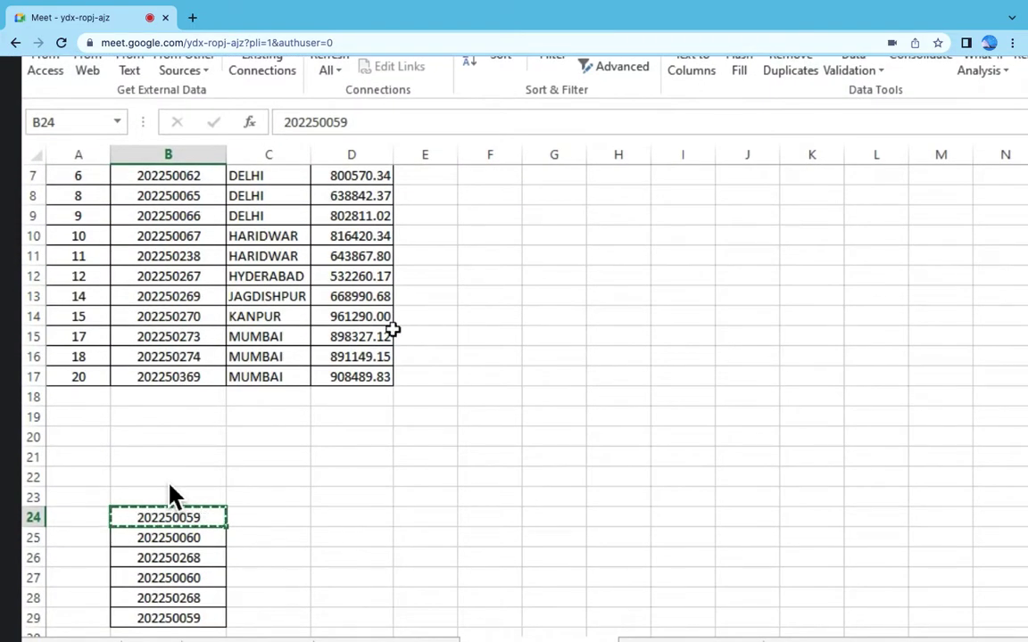
pyautogui.scroll(2, 357, 308)
pyautogui.click(297, 295)
pyautogui.hotkey('ctrl', 'f')
pyautogui.hotkey('ctrl', 'v')
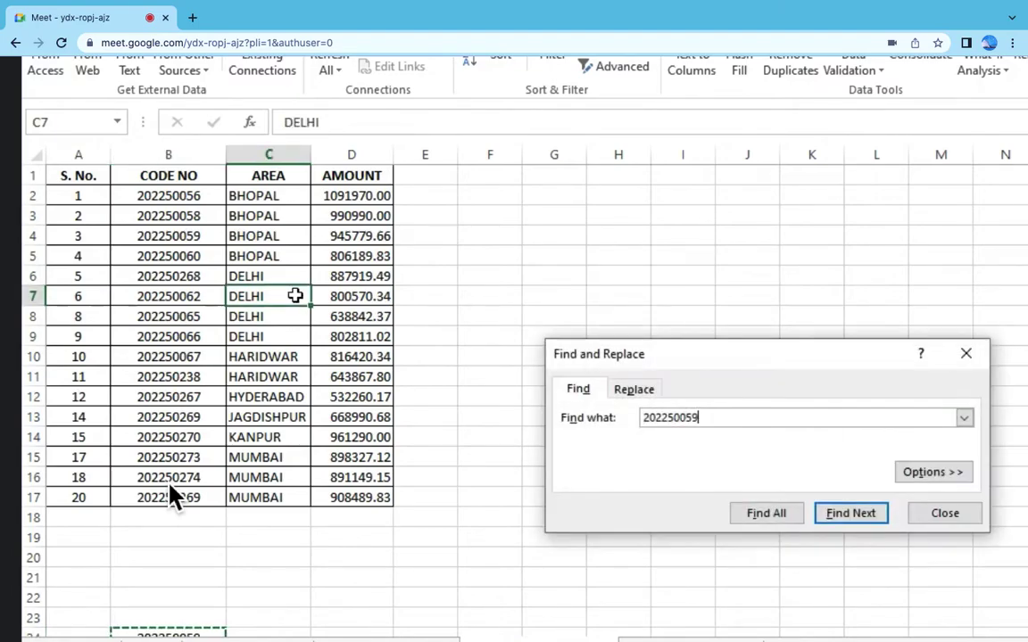
pyautogui.press('Return')
pyautogui.press('Return')
pyautogui.press('Return')
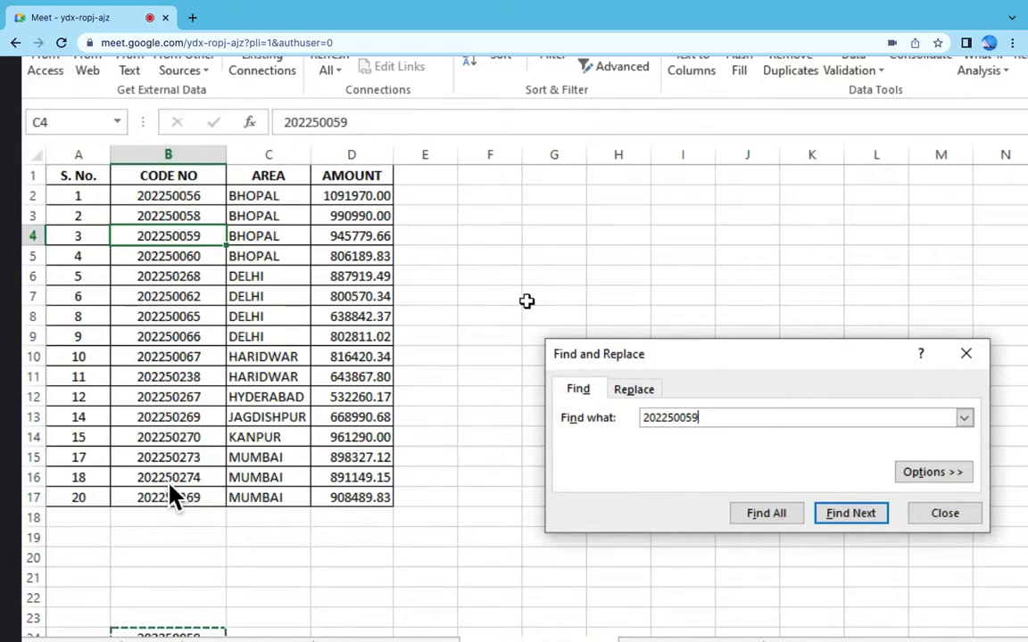
pyautogui.press('Return')
pyautogui.press('Return')
pyautogui.press('Return')
pyautogui.press('Escape')
pyautogui.scroll(-1, 218, 535)
pyautogui.click(195, 597)
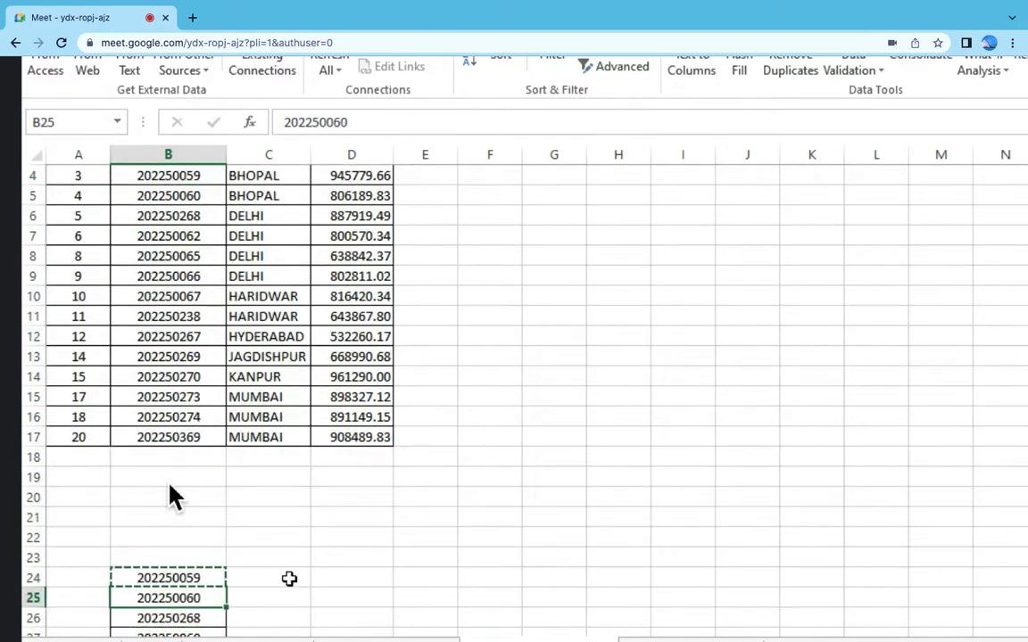
pyautogui.scroll(1, 209, 317)
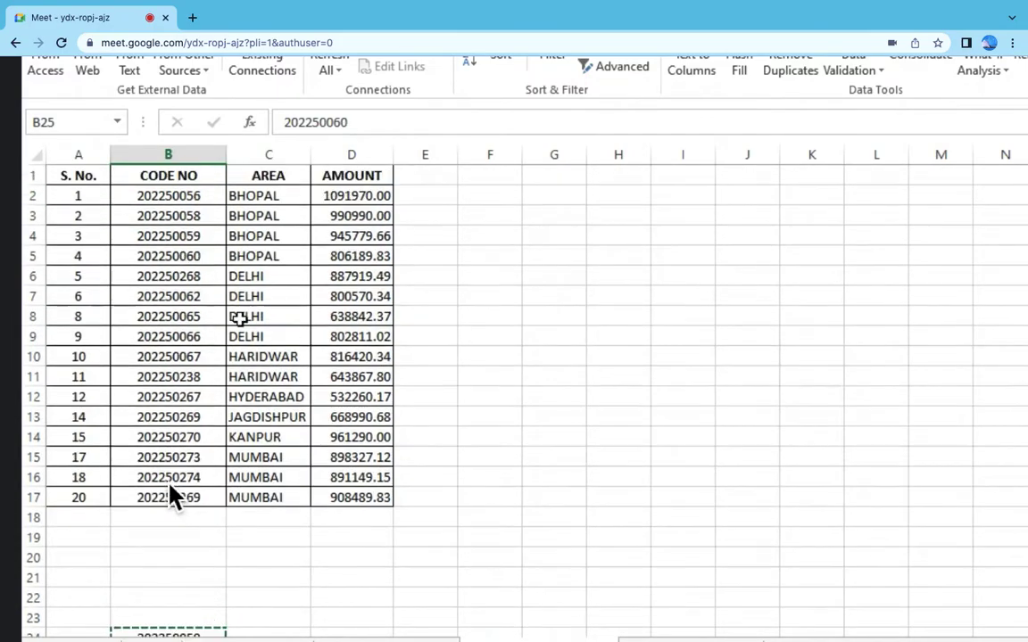
pyautogui.click(208, 253)
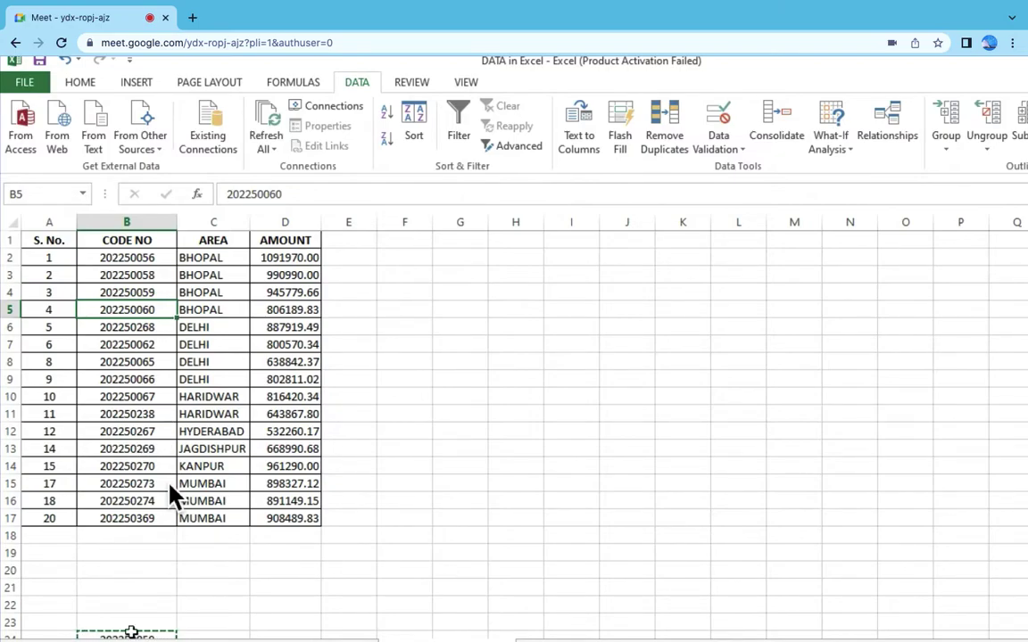
pyautogui.hotkey('ctrl', 'pageup')
pyautogui.click(196, 353)
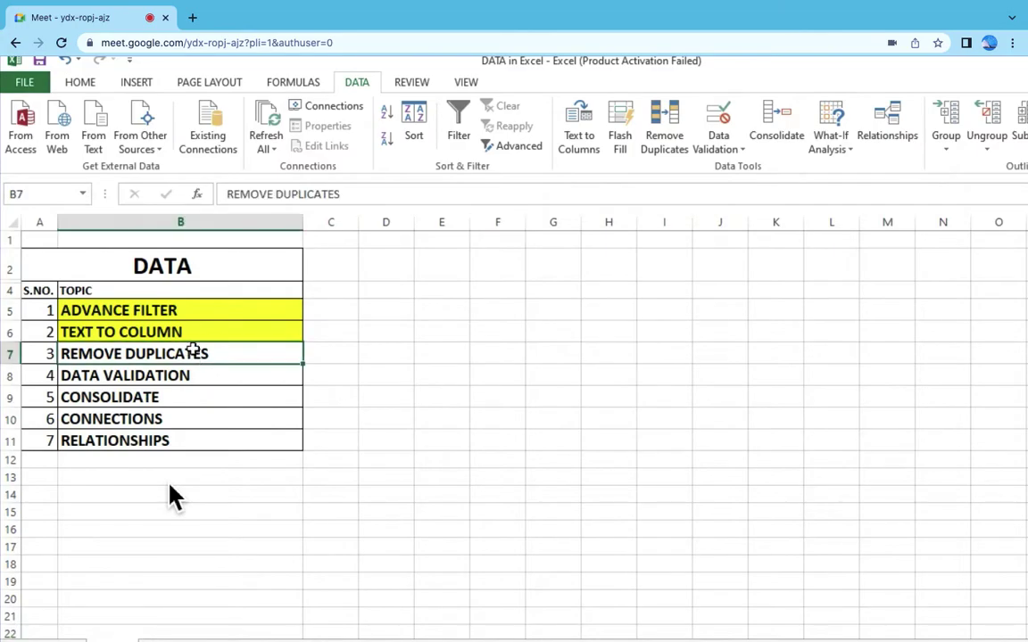
# - Use Format Painter to copy the topic list's yellow fill onto REMOVE DUPLICATES
pyautogui.click(89, 87)
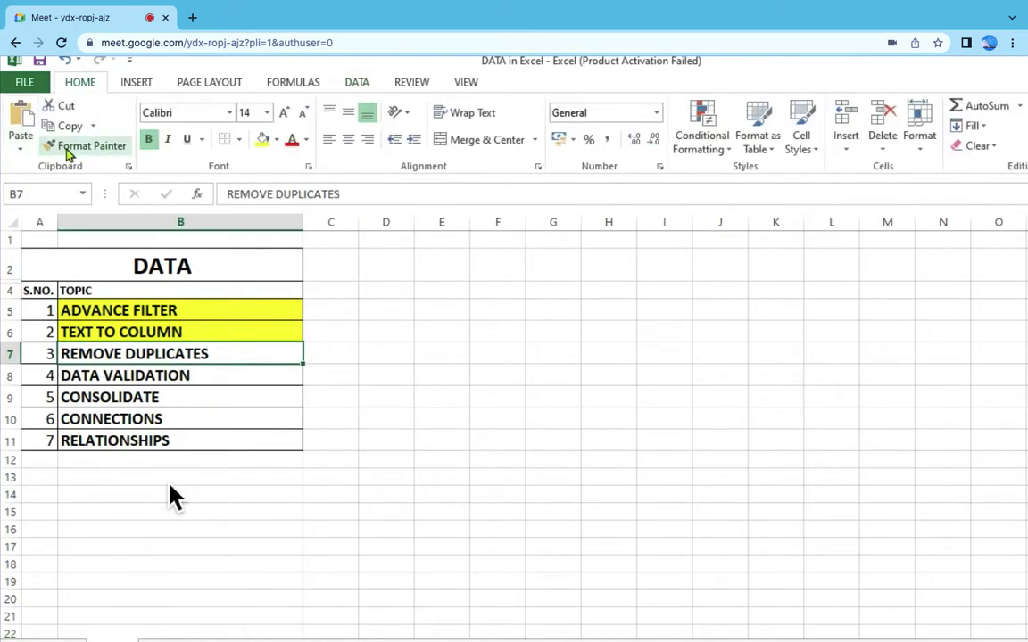
pyautogui.click(261, 140)
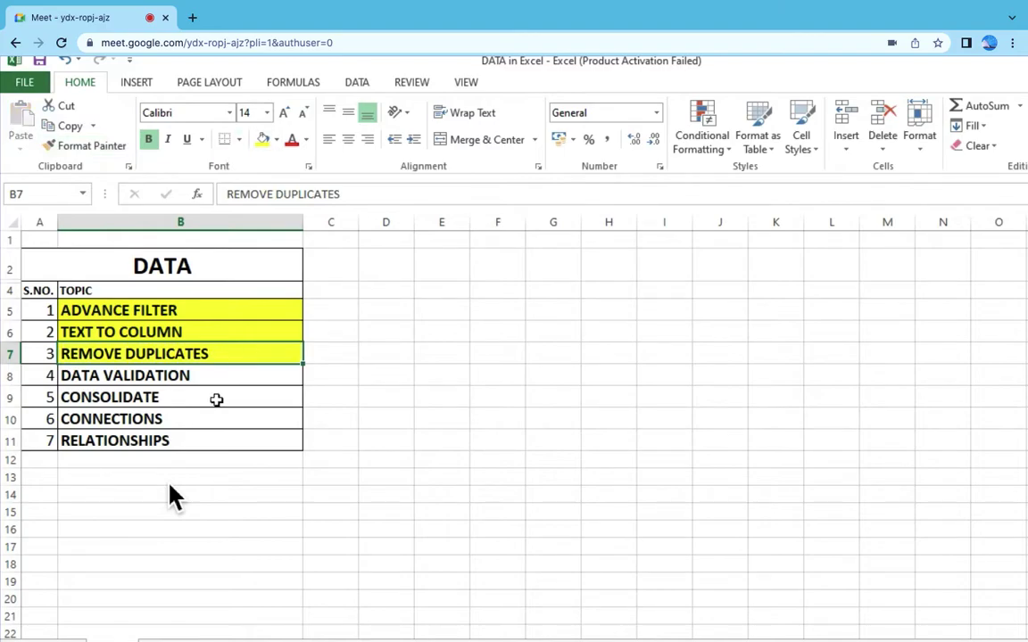
pyautogui.click(161, 373)
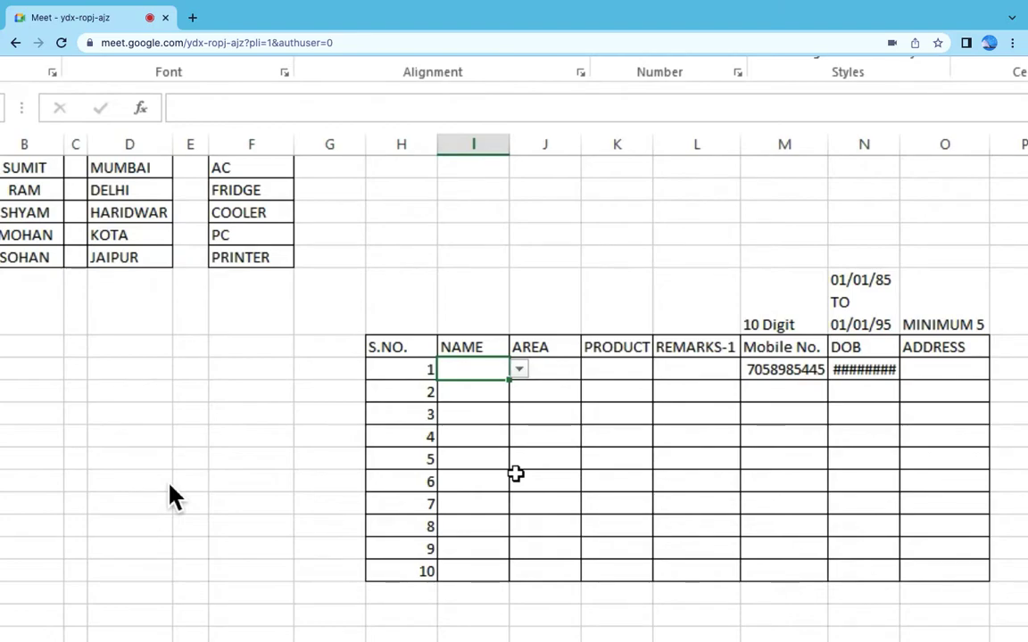
# - Select the entry table and the first NAME cells to check their validation
pyautogui.click(444, 283)
pyautogui.moveTo(400, 354); pyautogui.dragTo(941, 567)
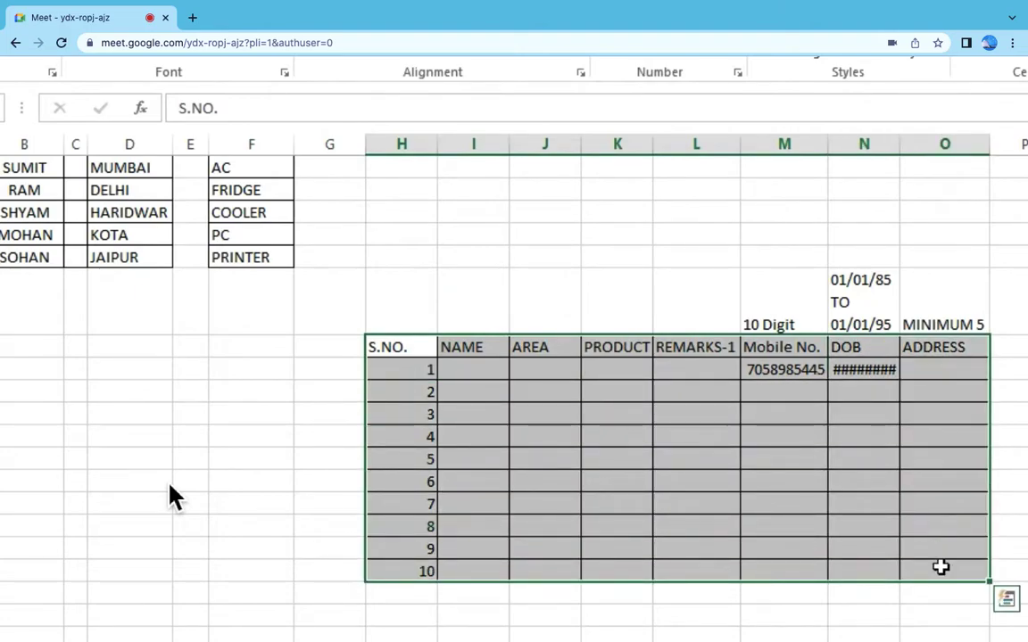
pyautogui.click(475, 256)
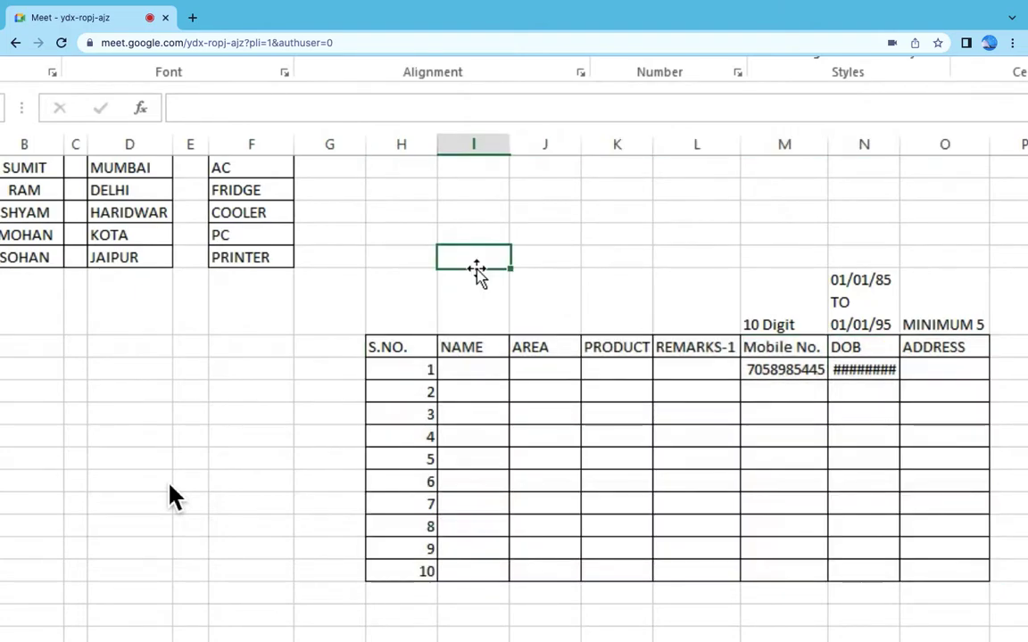
pyautogui.click(476, 350)
pyautogui.click(489, 371)
pyautogui.click(482, 394)
pyautogui.click(479, 414)
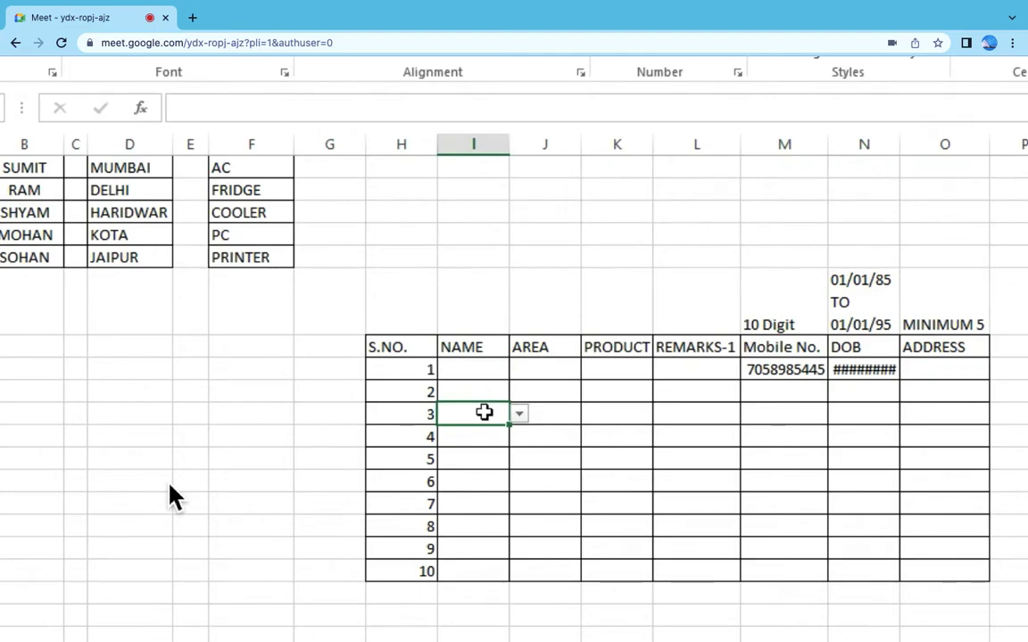
pyautogui.click(481, 368)
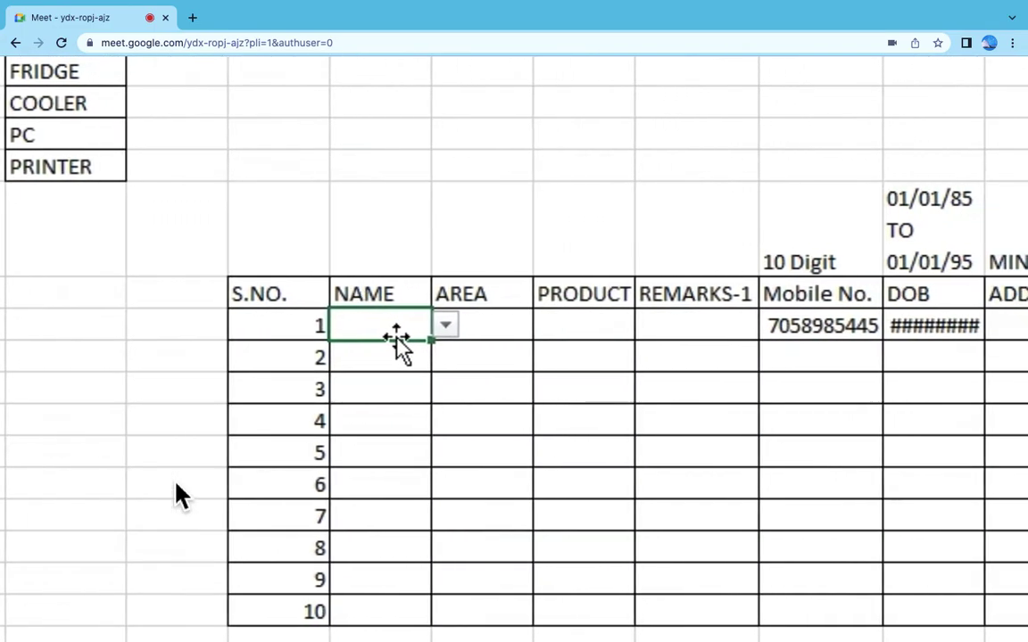
# - Fill NAME rows 1–4 from each cell's dropdown list of allowed names
pyautogui.click(446, 329)
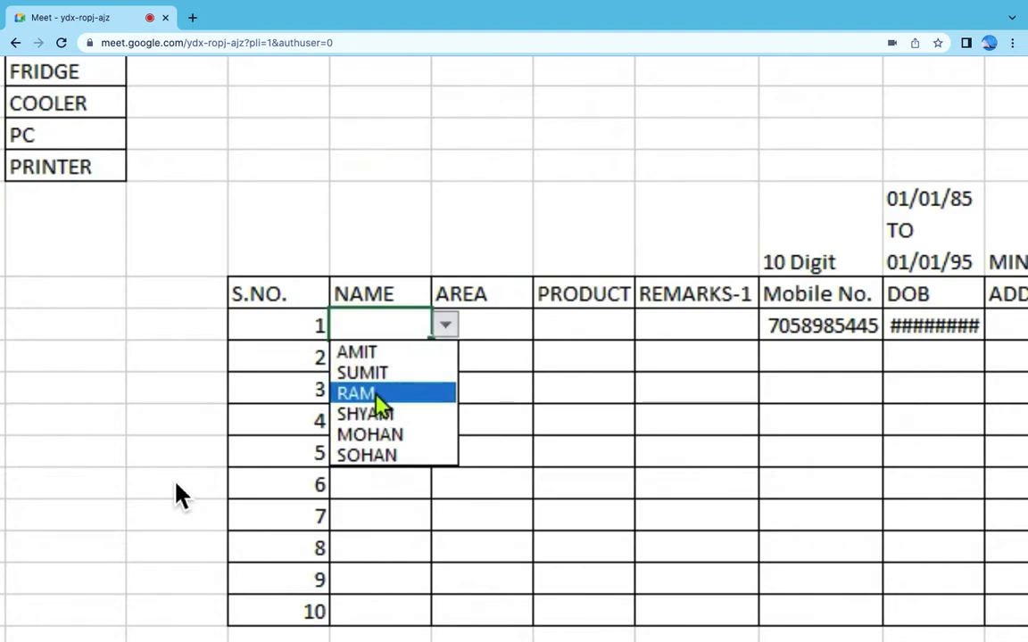
pyautogui.click(384, 353)
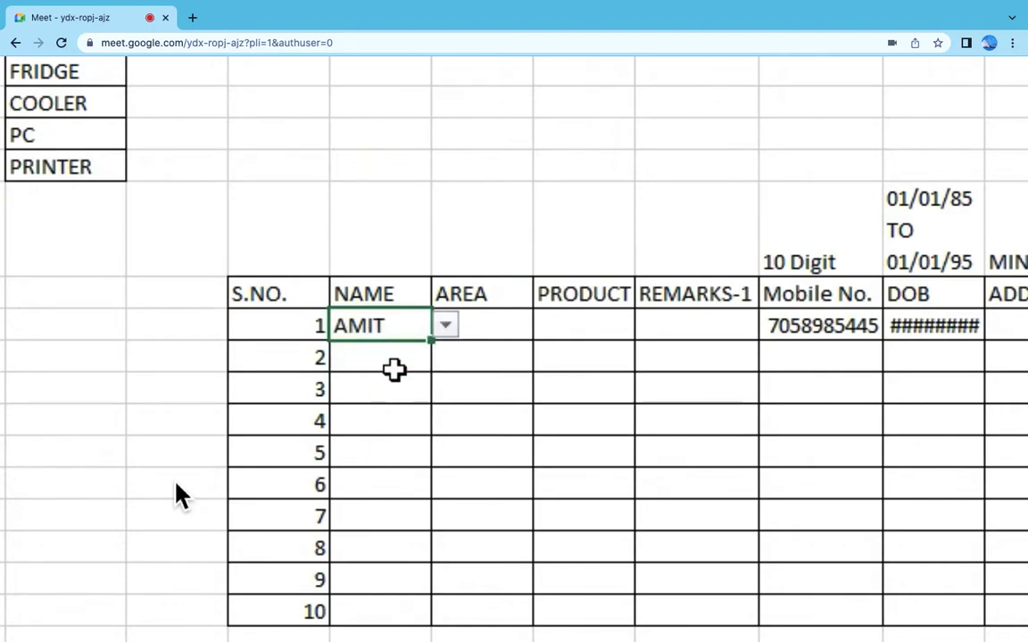
pyautogui.click(397, 364)
pyautogui.click(445, 357)
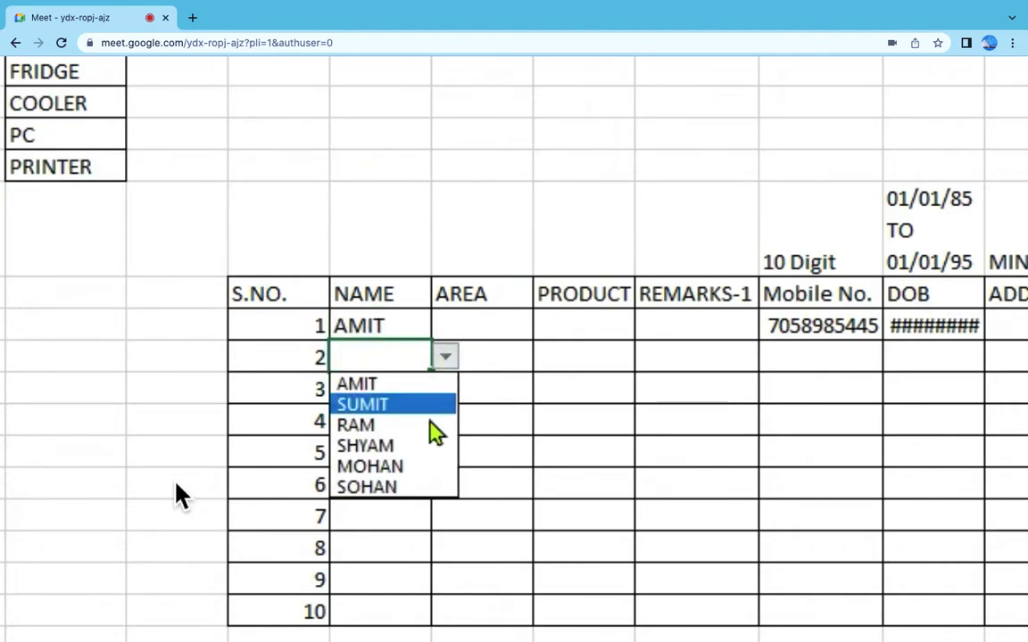
pyautogui.click(416, 482)
pyautogui.click(409, 392)
pyautogui.click(445, 390)
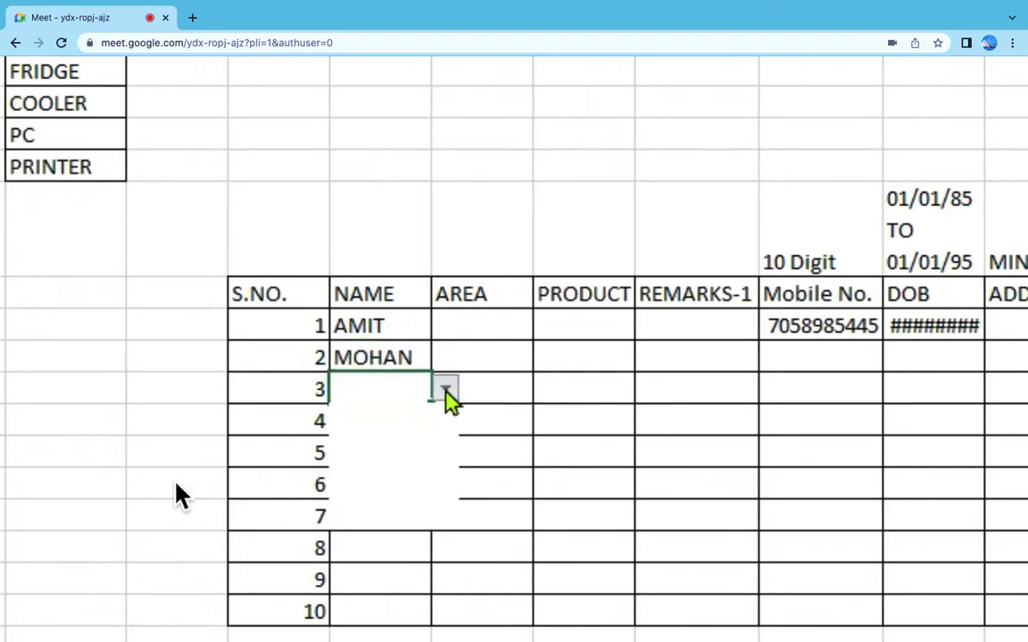
pyautogui.click(406, 518)
pyautogui.click(402, 419)
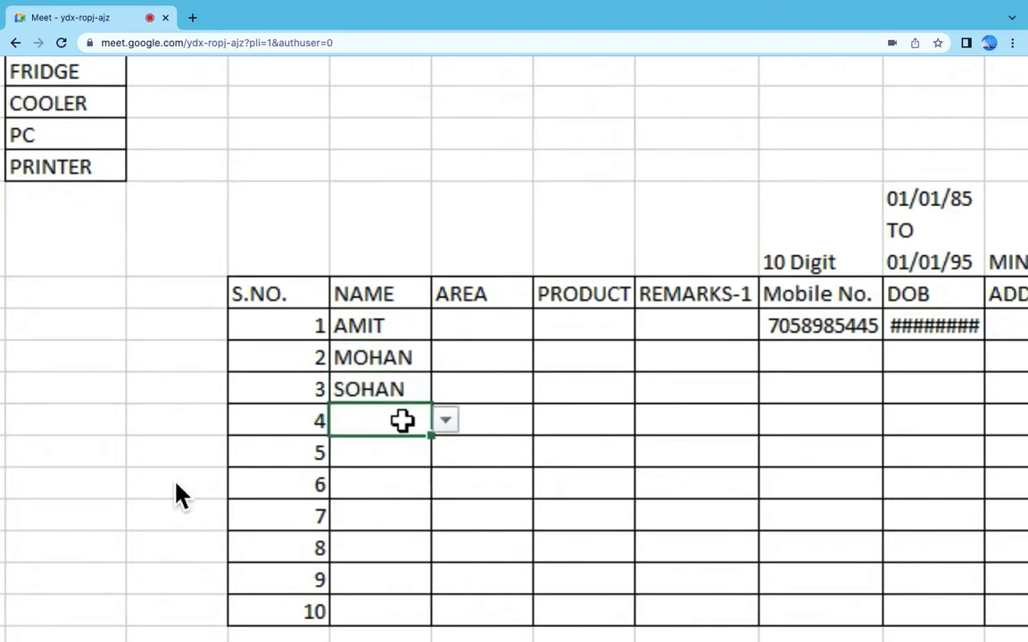
pyautogui.click(445, 422)
pyautogui.click(411, 508)
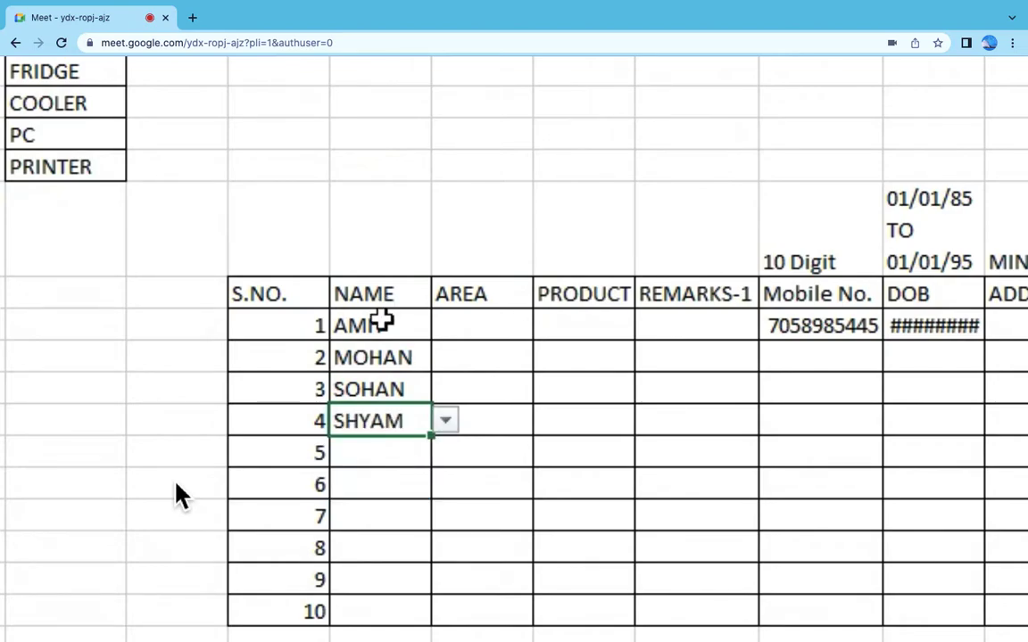
# - Enter the made-up name ASMKSDSJ in NAME row 5, triggering the Stop alert, and cancel it
pyautogui.click(383, 323)
pyautogui.click(402, 451)
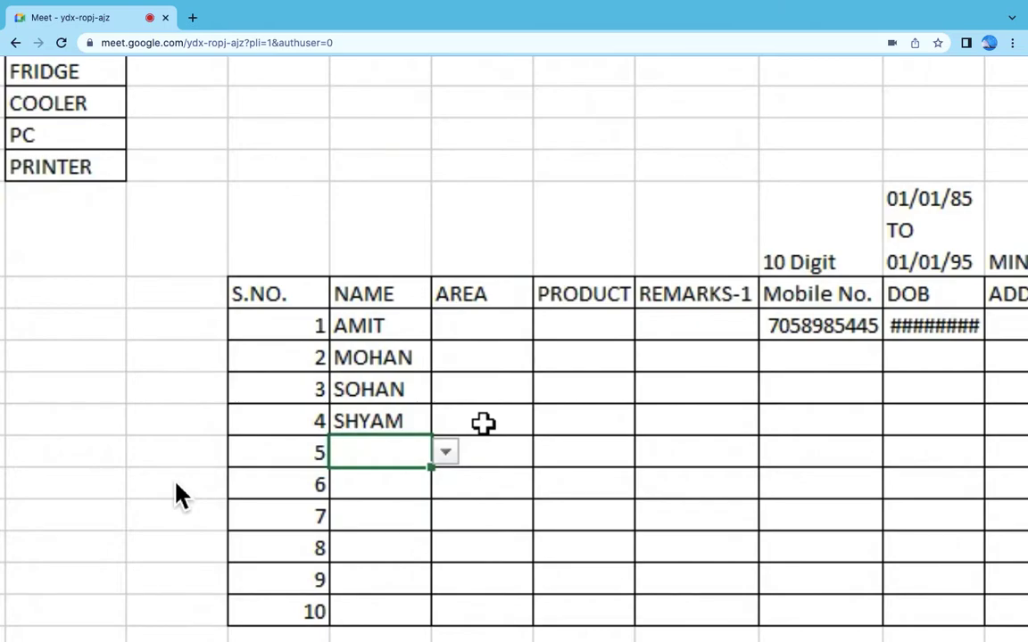
pyautogui.write('ASMKSDSJ')
pyautogui.press('Return')
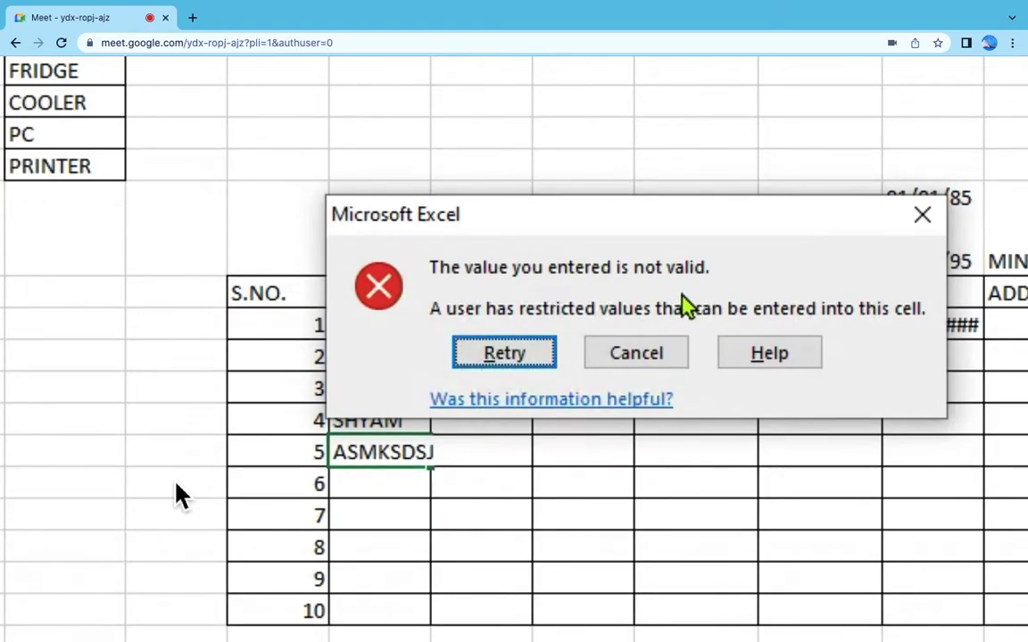
pyautogui.click(514, 352)
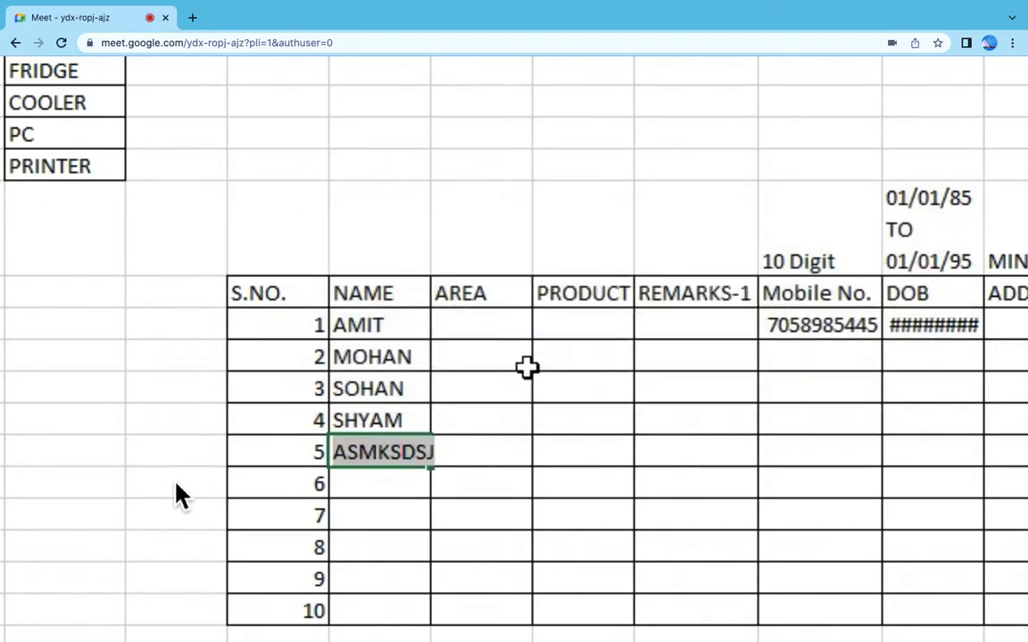
pyautogui.click(486, 443)
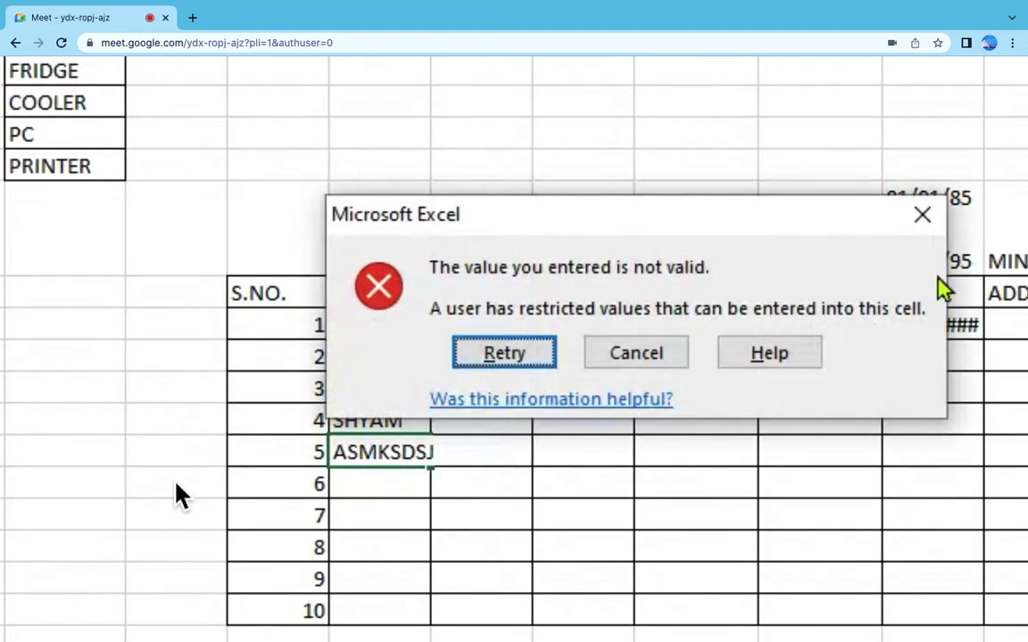
pyautogui.click(924, 215)
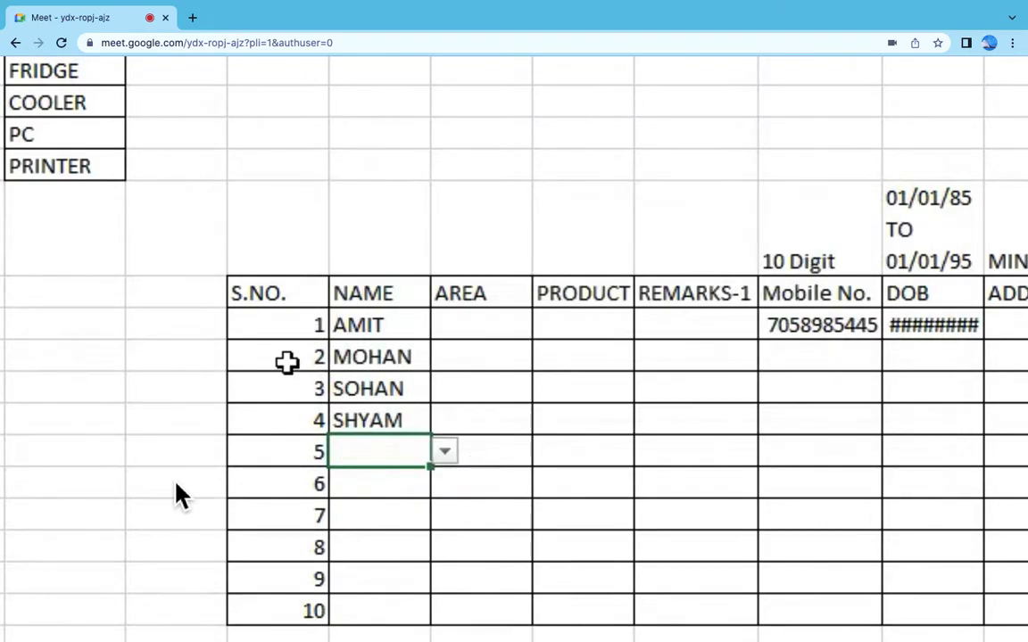
# - Click back through the filled NAME cells to the empty row 5 cell
pyautogui.click(403, 331)
pyautogui.click(402, 362)
pyautogui.click(406, 385)
pyautogui.click(406, 414)
pyautogui.click(406, 450)
pyautogui.click(446, 475)
pyautogui.click(428, 452)
# - Pick MOHAN, MOHAN, SUMIT, MOHAN and RAM for NAME rows 5–9 from the dropdowns
pyautogui.click(444, 452)
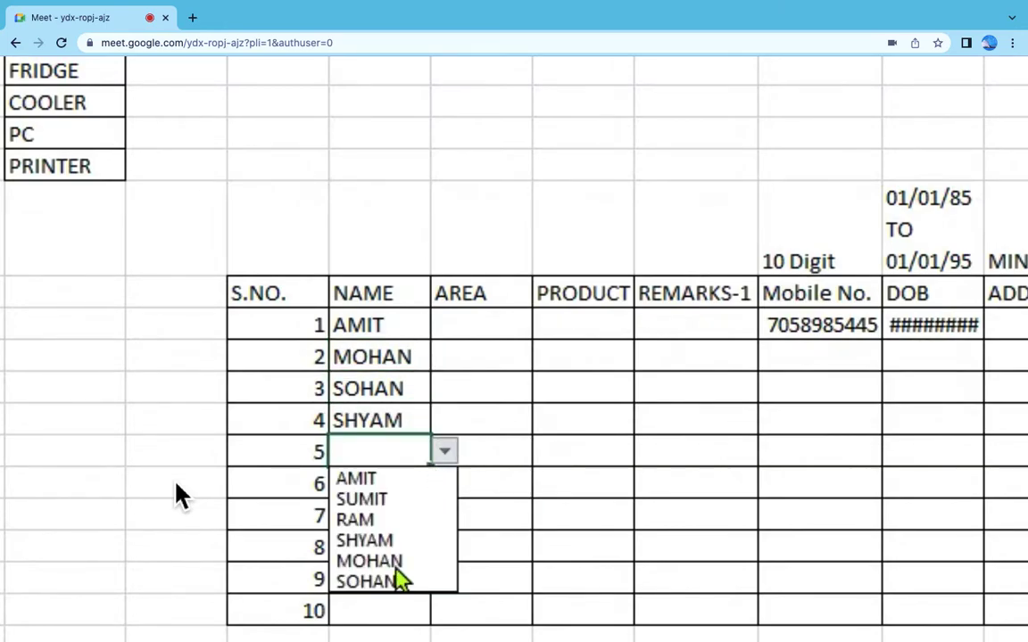
pyautogui.click(388, 559)
pyautogui.click(399, 486)
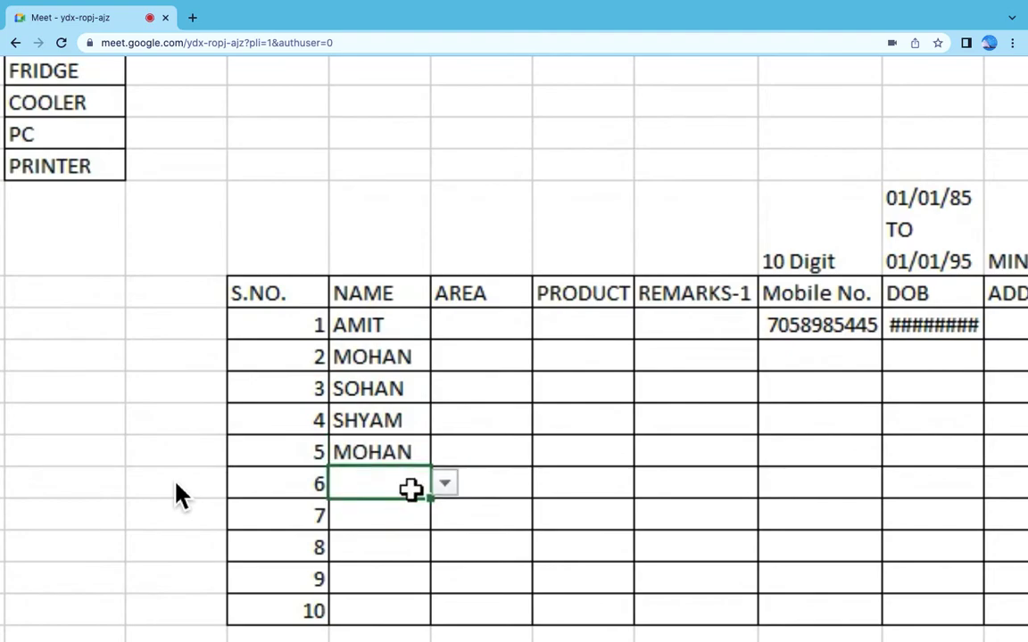
pyautogui.click(444, 483)
pyautogui.click(400, 594)
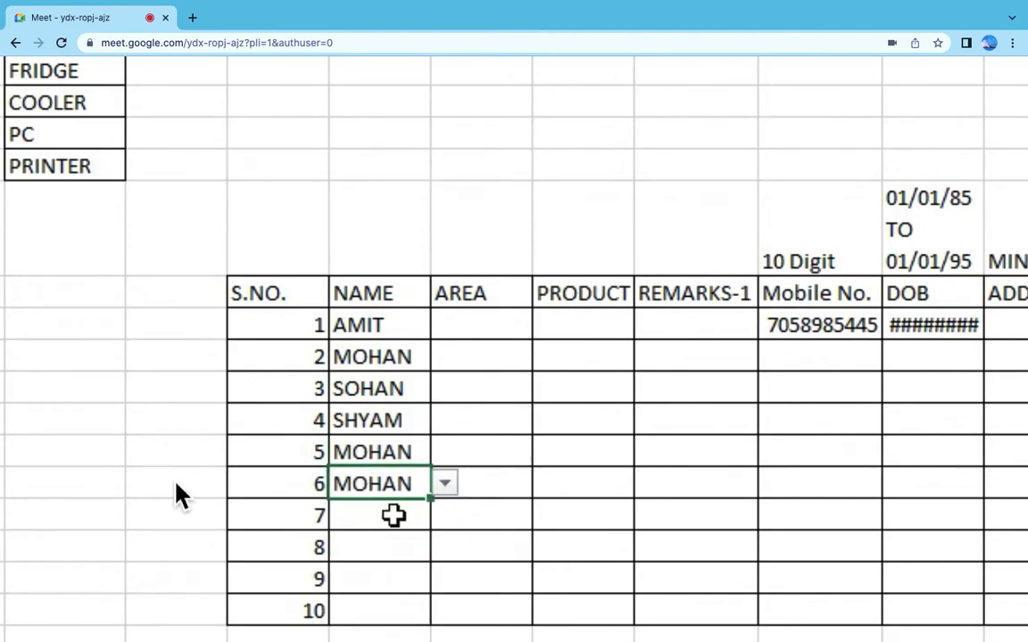
pyautogui.click(394, 516)
pyautogui.click(443, 517)
pyautogui.click(403, 562)
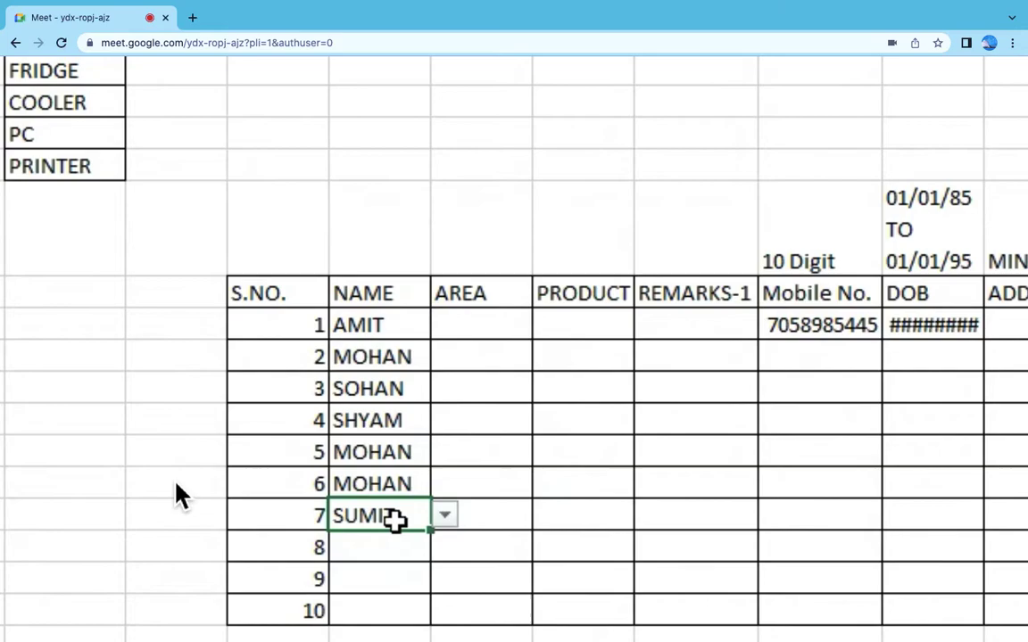
pyautogui.click(402, 548)
pyautogui.click(444, 547)
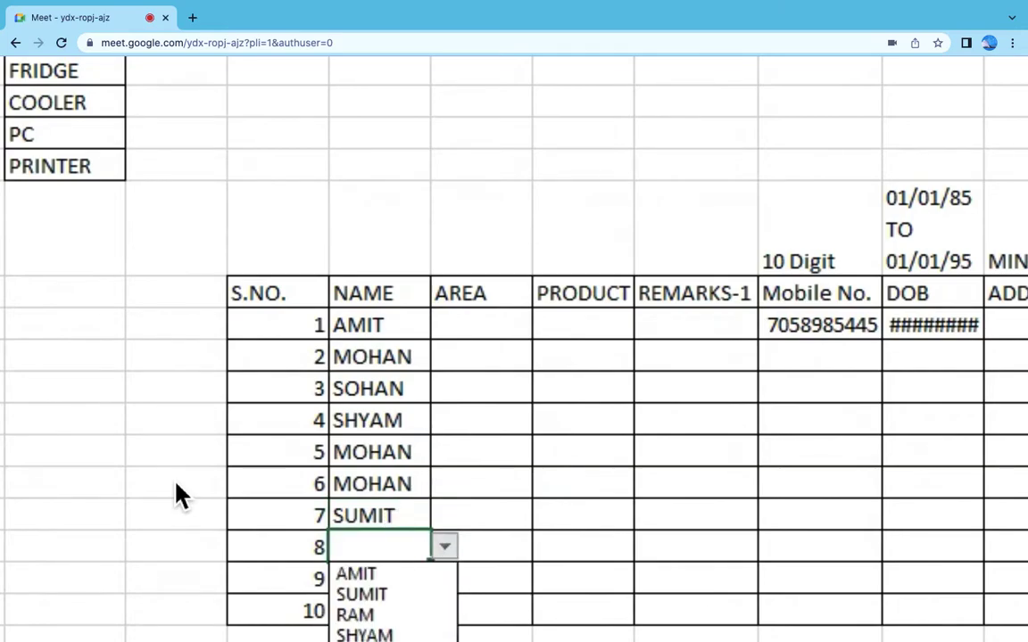
pyautogui.click(384, 638)
pyautogui.click(371, 578)
pyautogui.click(444, 578)
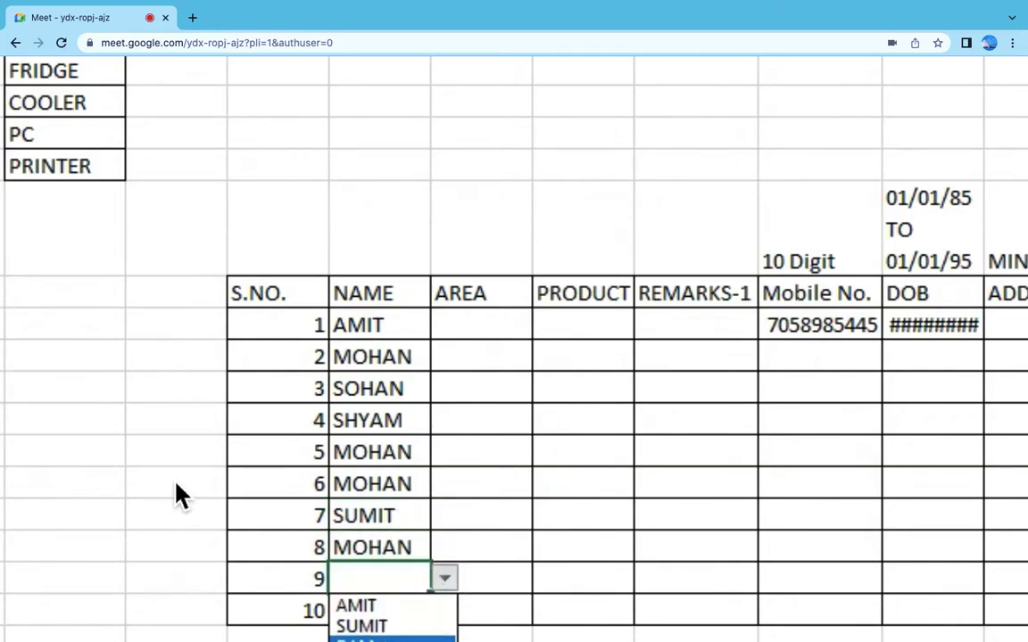
pyautogui.click(375, 639)
pyautogui.scroll(1, 106, 377)
# - Select the cell above the NAME header, scroll through the sheet and open Data Validation
pyautogui.click(393, 295)
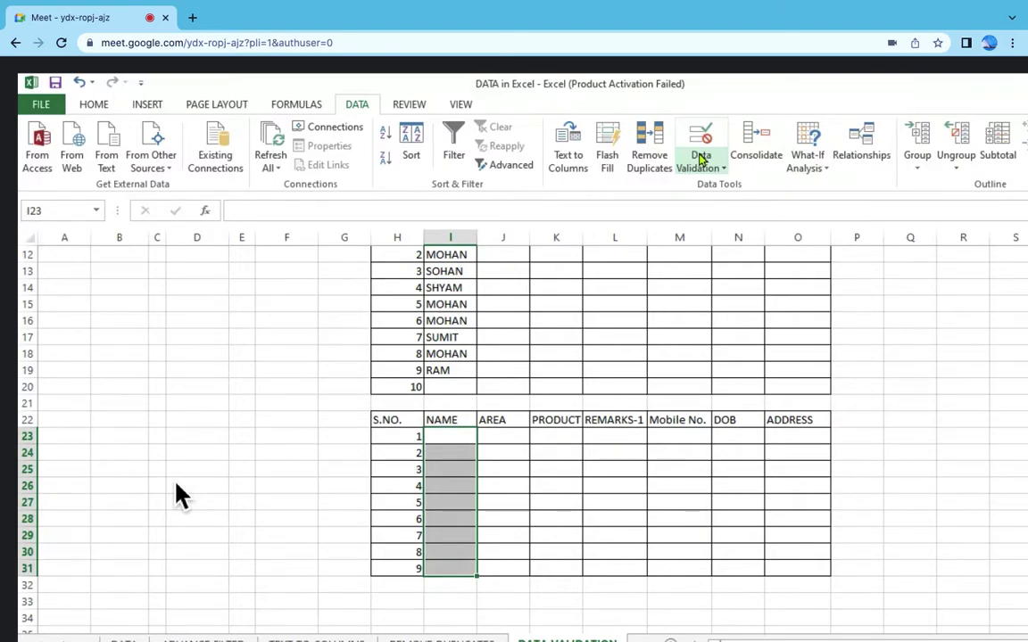
pyautogui.scroll(4, 280, 332)
pyautogui.scroll(-3, 277, 433)
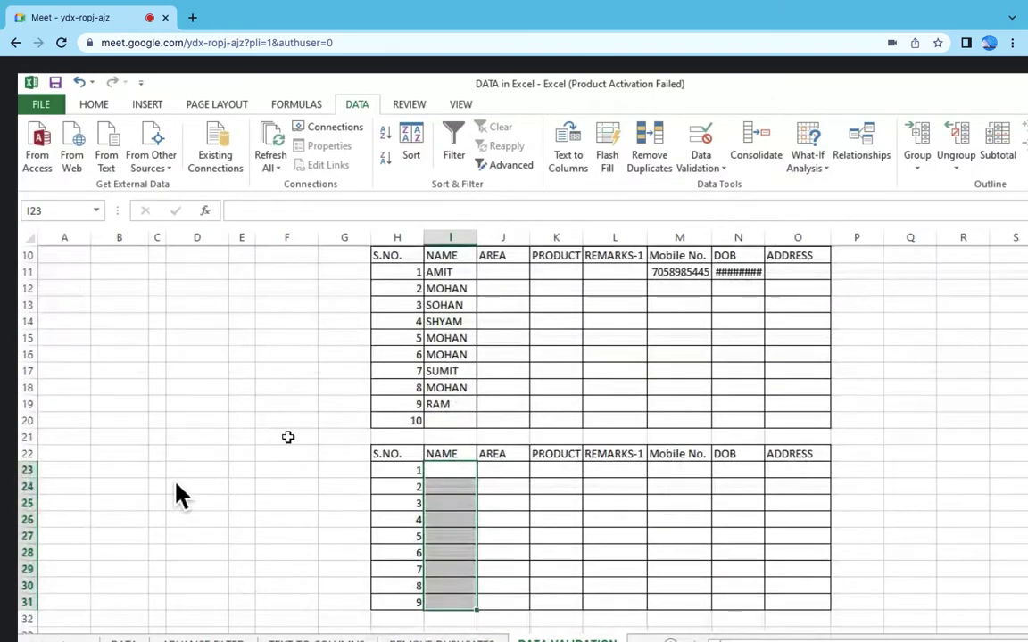
pyautogui.scroll(-2, 289, 436)
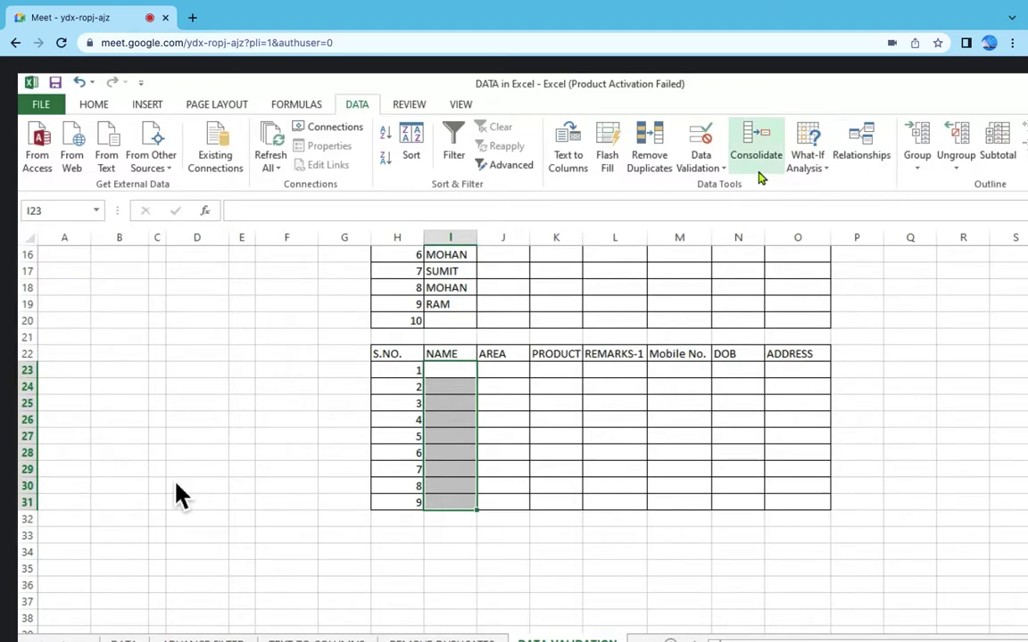
pyautogui.click(713, 168)
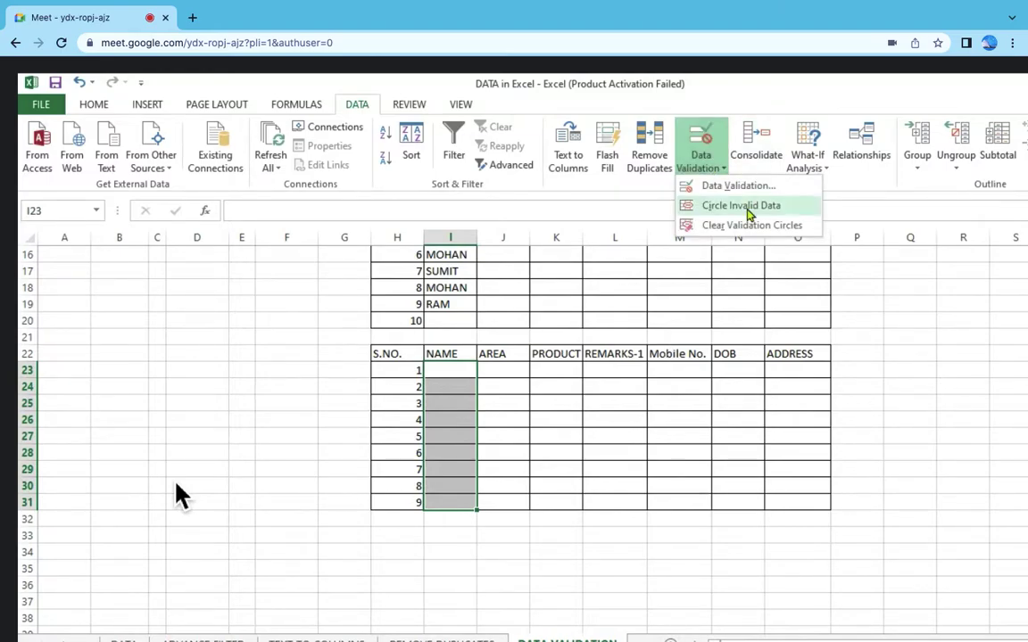
# - Restrict NAME cells I23:I31 to a dropdown list of the names in B3:B8
pyautogui.click(738, 186)
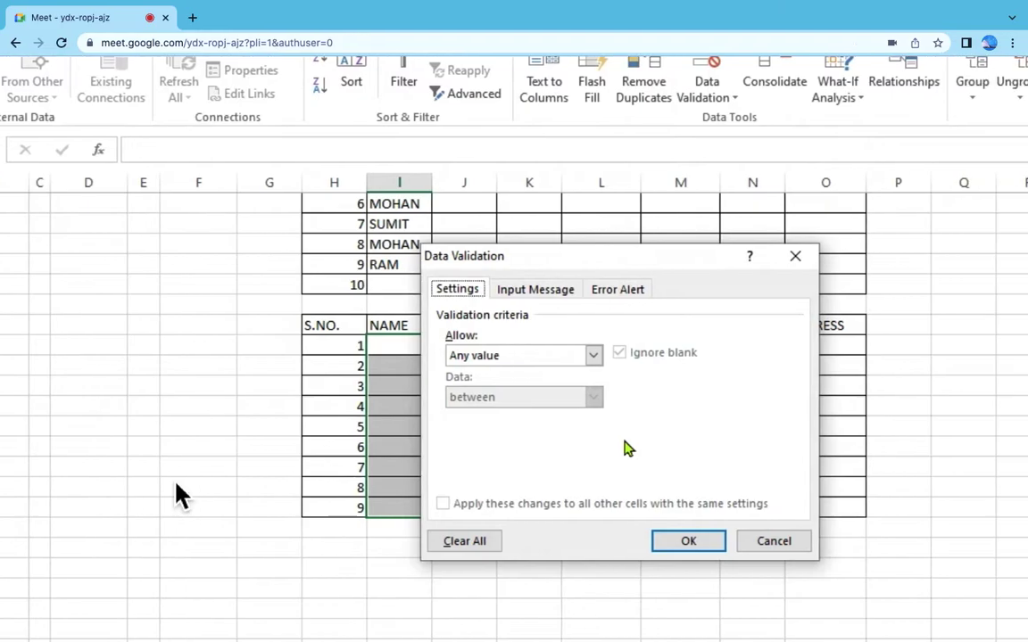
pyautogui.click(581, 356)
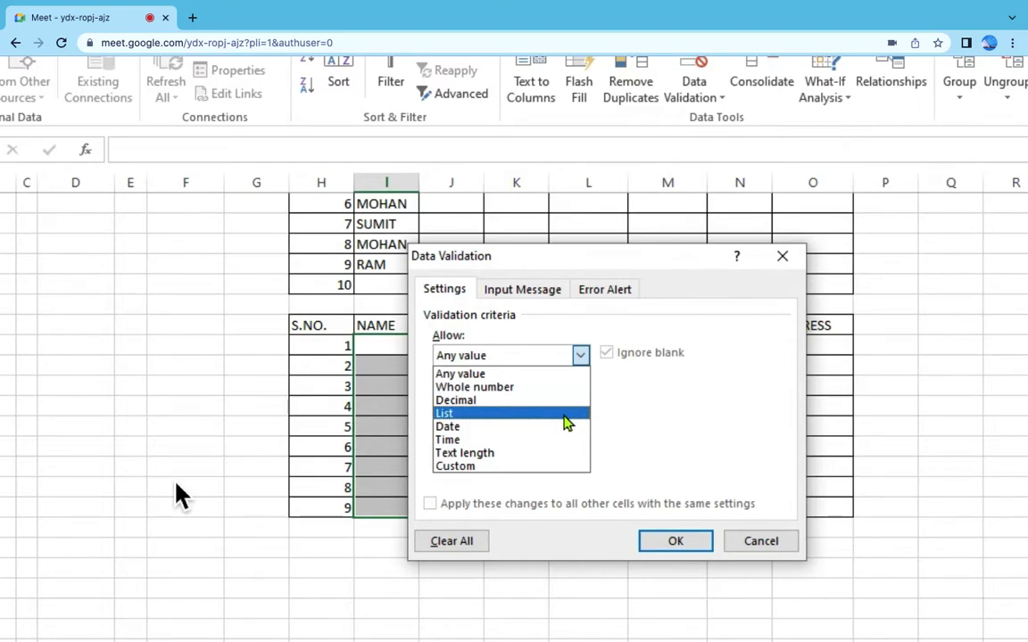
pyautogui.click(446, 415)
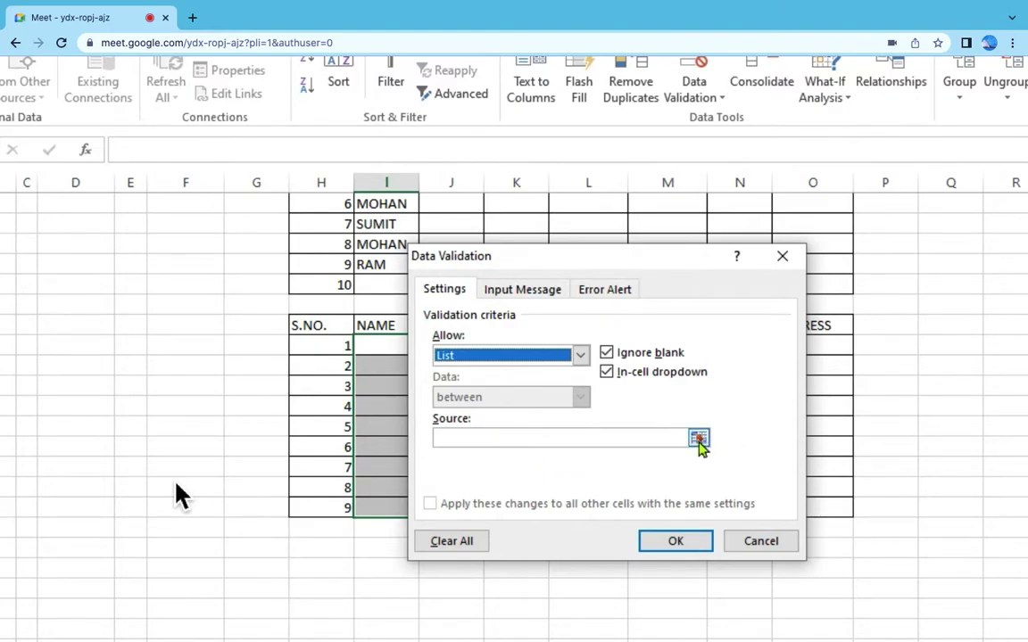
pyautogui.click(698, 439)
pyautogui.scroll(5, 184, 362)
pyautogui.scroll(1, 192, 351)
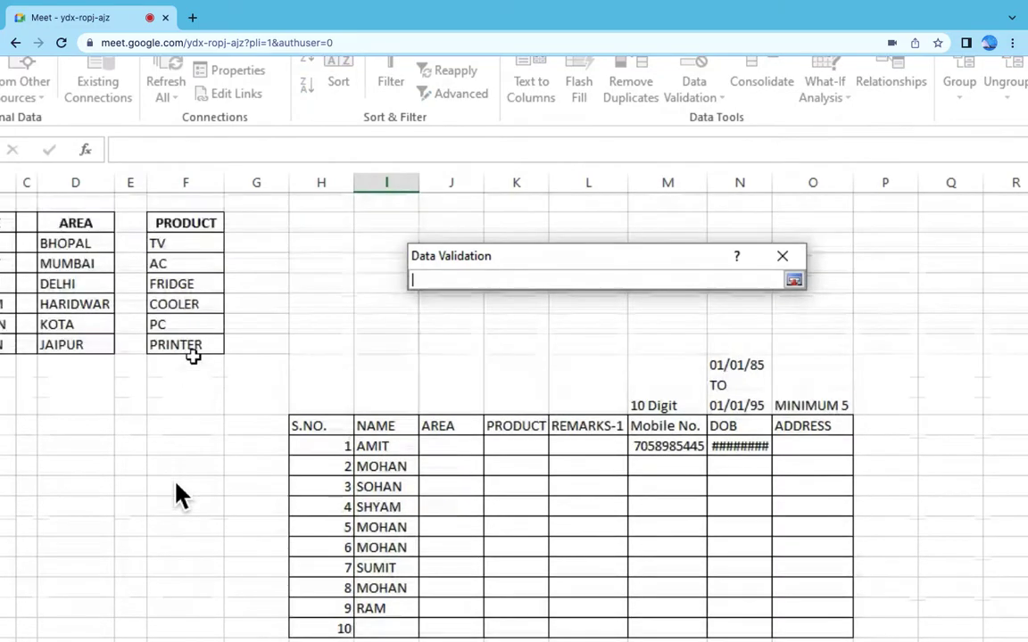
pyautogui.moveTo(7, 243); pyautogui.dragTo(7, 347)
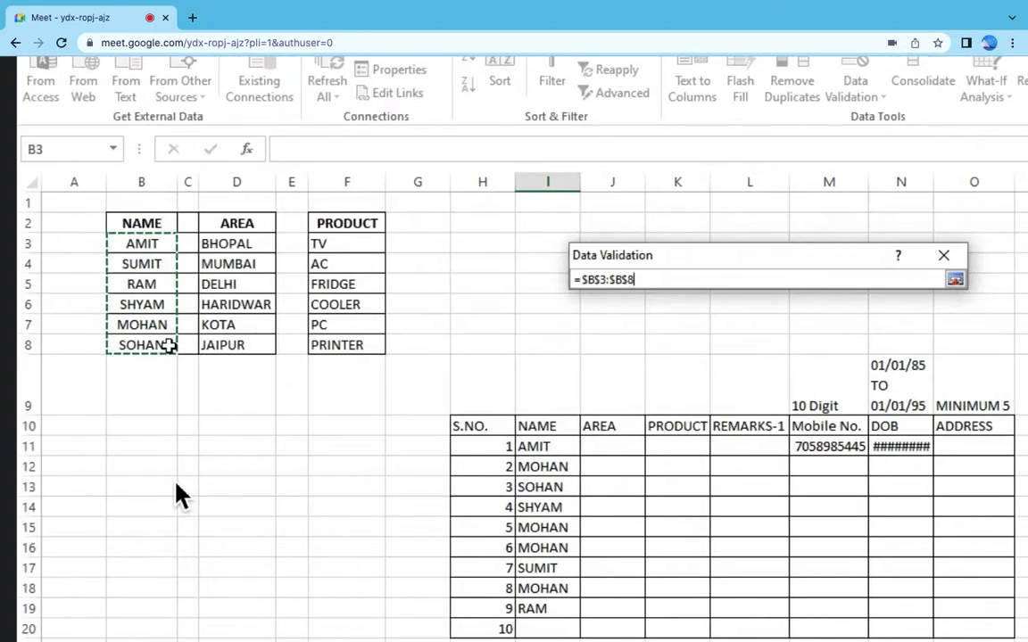
pyautogui.press('Return')
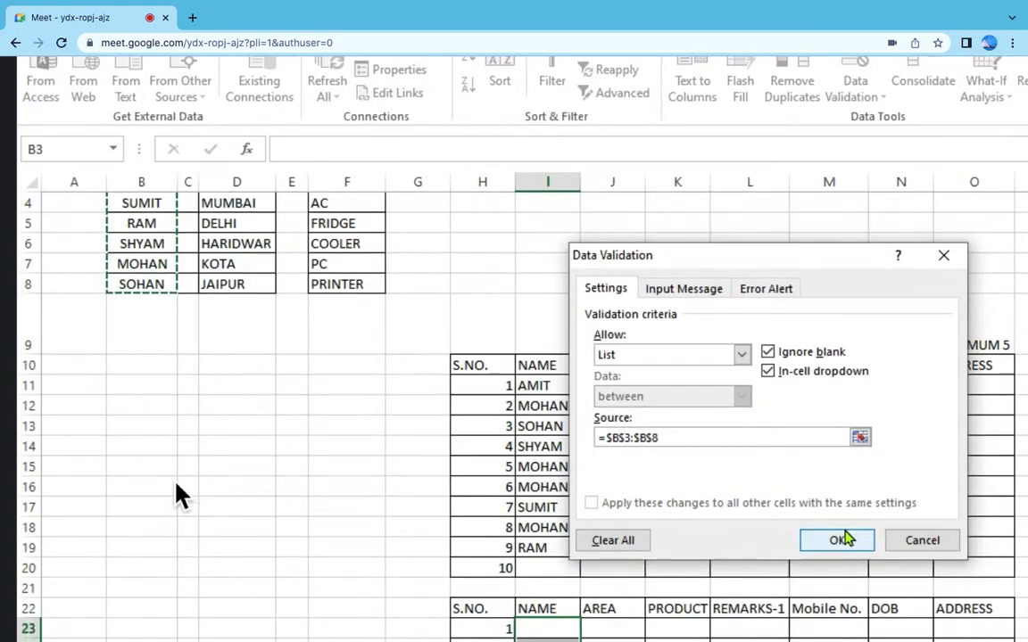
pyautogui.click(836, 535)
pyautogui.scroll(-3, 636, 528)
pyautogui.moveTo(547, 406); pyautogui.dragTo(547, 567)
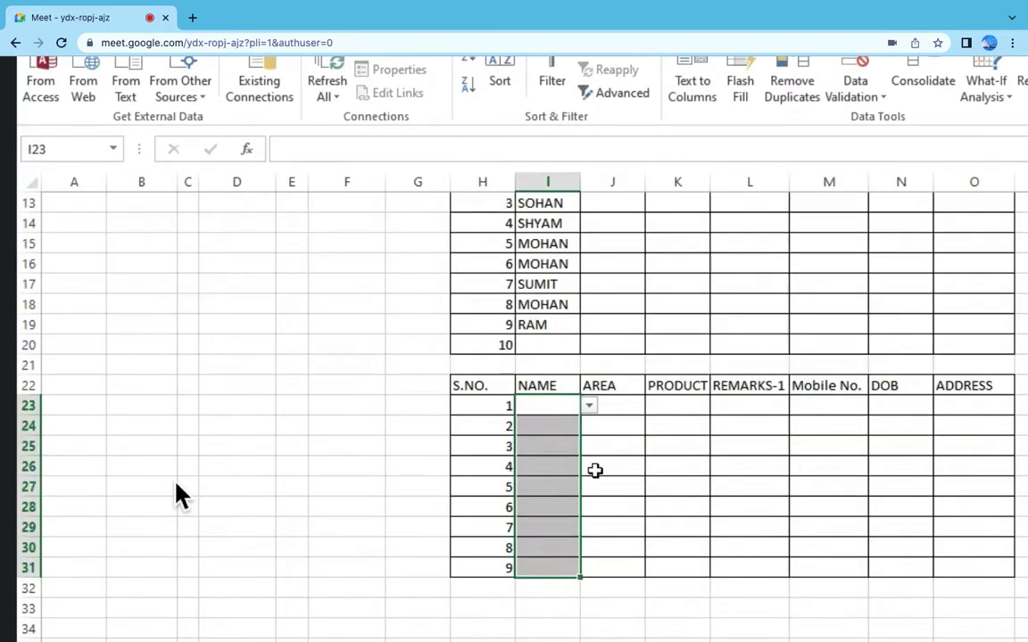
# - Pick AMIT, RAM and RAM from the dropdowns in I23, I24 and I25
pyautogui.click(291, 466)
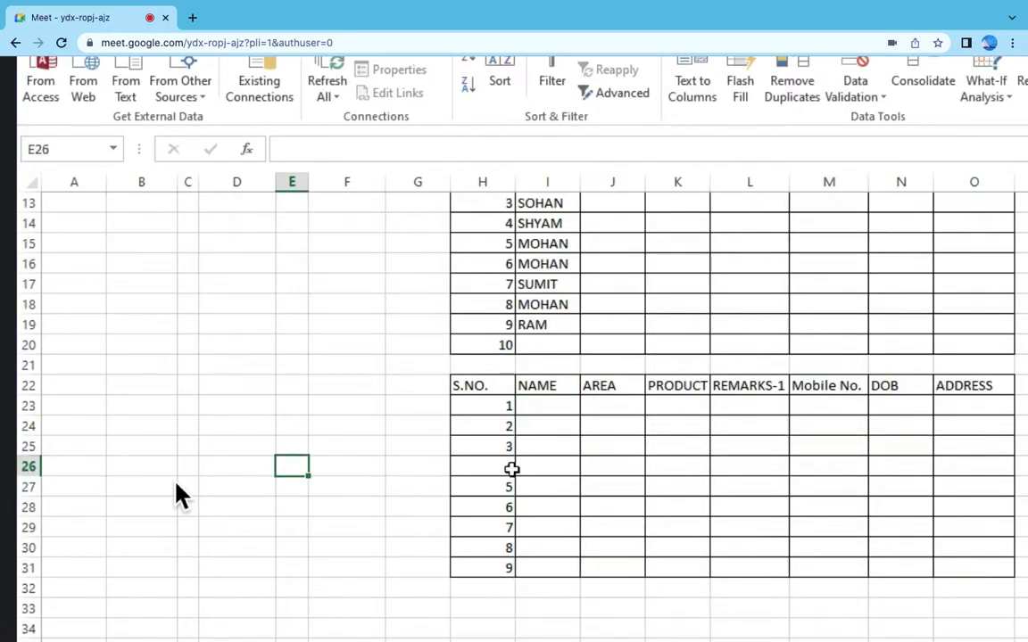
pyautogui.click(546, 406)
pyautogui.click(589, 407)
pyautogui.click(562, 421)
pyautogui.click(557, 427)
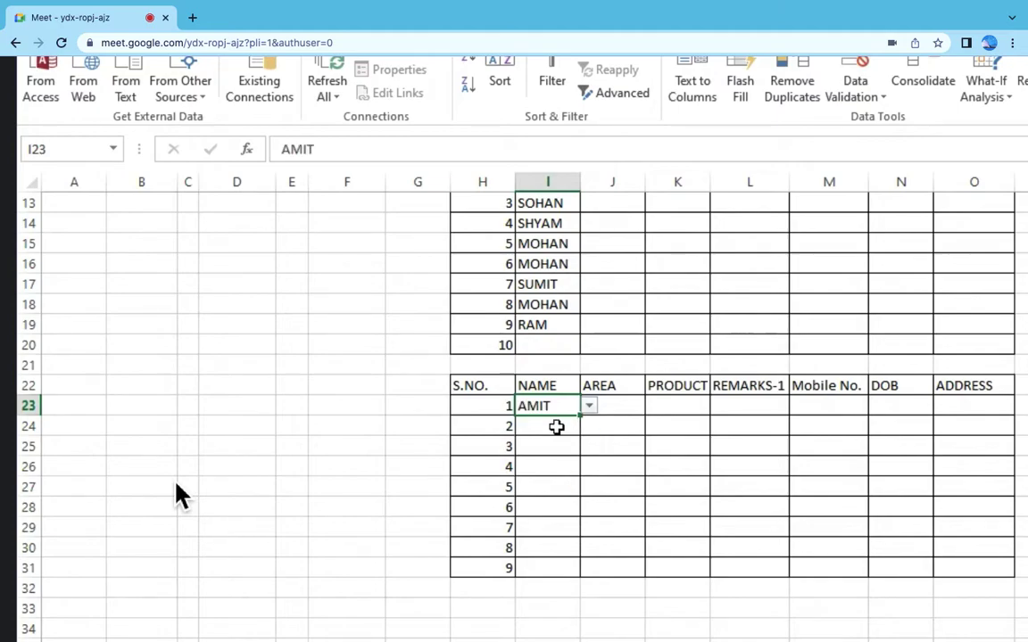
pyautogui.click(589, 427)
pyautogui.click(553, 467)
pyautogui.click(553, 447)
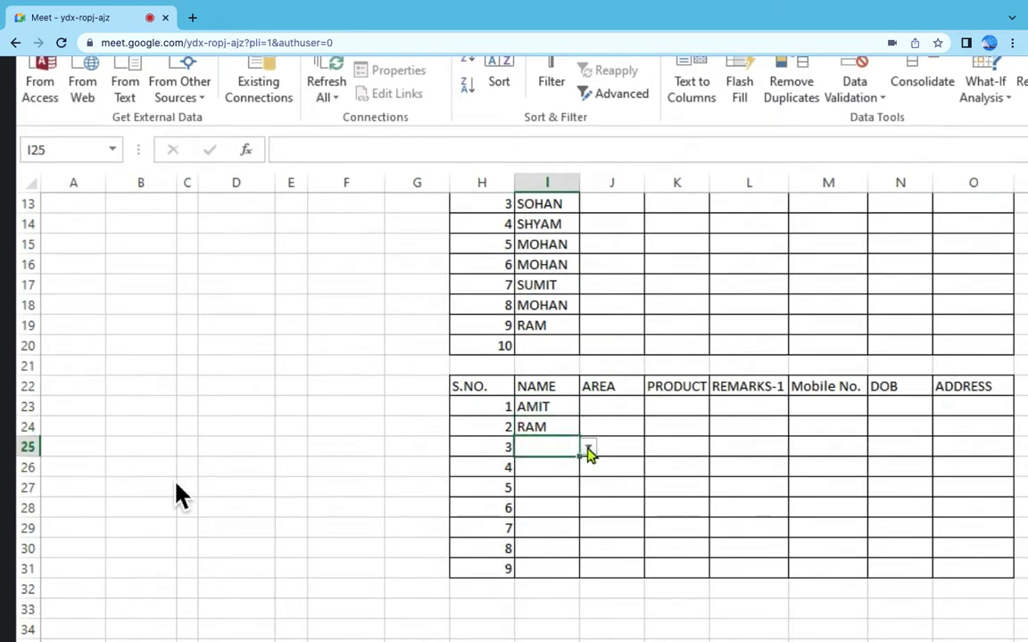
pyautogui.click(589, 447)
pyautogui.click(571, 492)
# - Pick SUMIT for I27 and AMIT for I29 and I30, then select empty I26
pyautogui.click(558, 486)
pyautogui.click(589, 488)
pyautogui.click(576, 517)
pyautogui.click(555, 528)
pyautogui.click(589, 529)
pyautogui.click(533, 545)
pyautogui.click(553, 549)
pyautogui.click(589, 549)
pyautogui.click(567, 567)
pyautogui.click(558, 468)
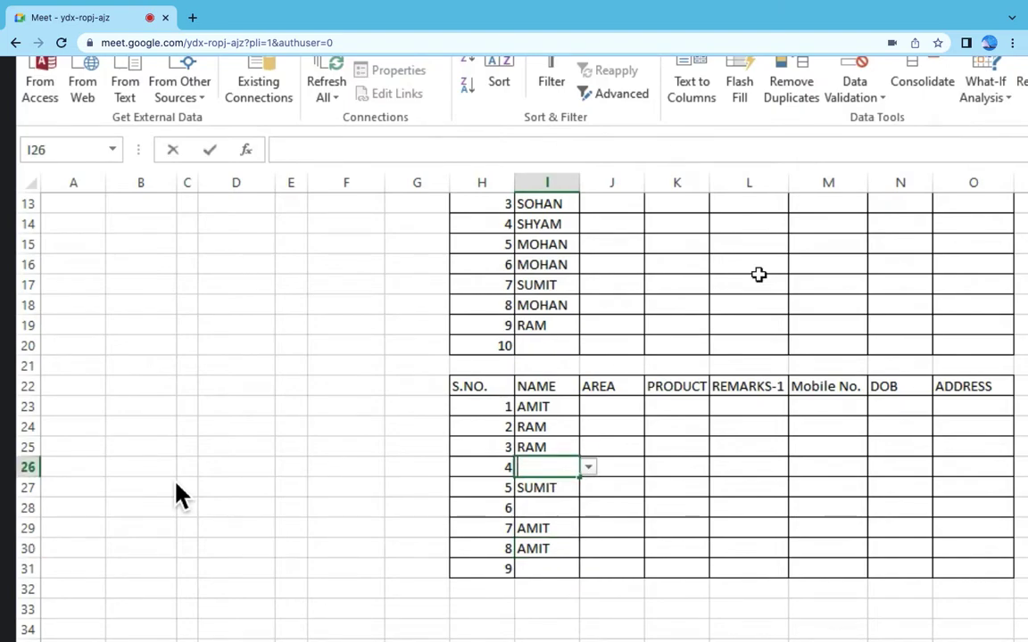
# - Test the validation with the made-up name DSJFHJDFHK in I26, then cancel it so I26 stays empty
pyautogui.write('DSJFHJDFHK')
pyautogui.press('Return')
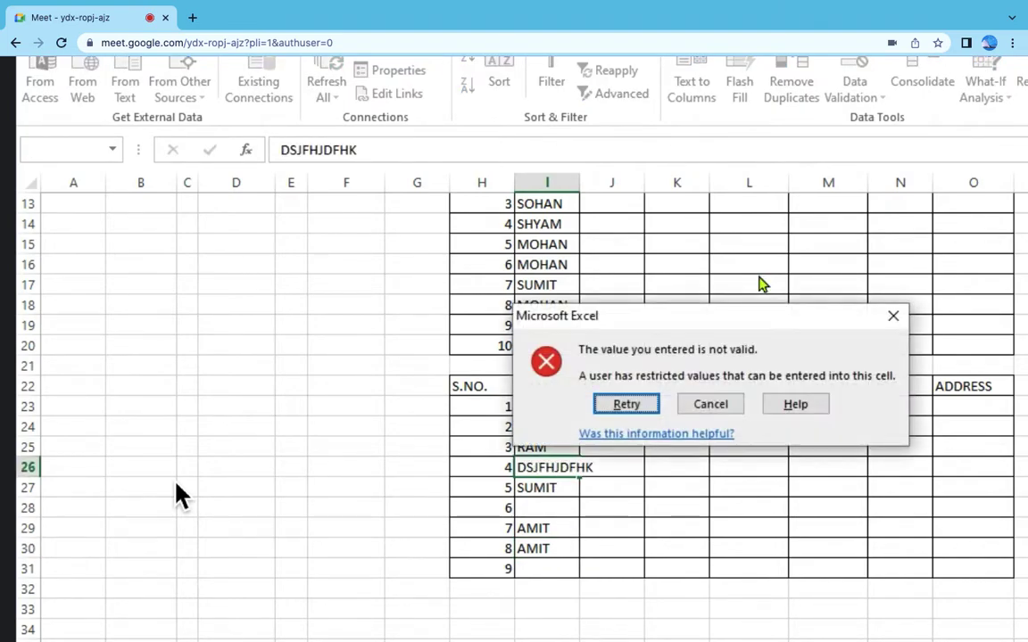
pyautogui.press('Return')
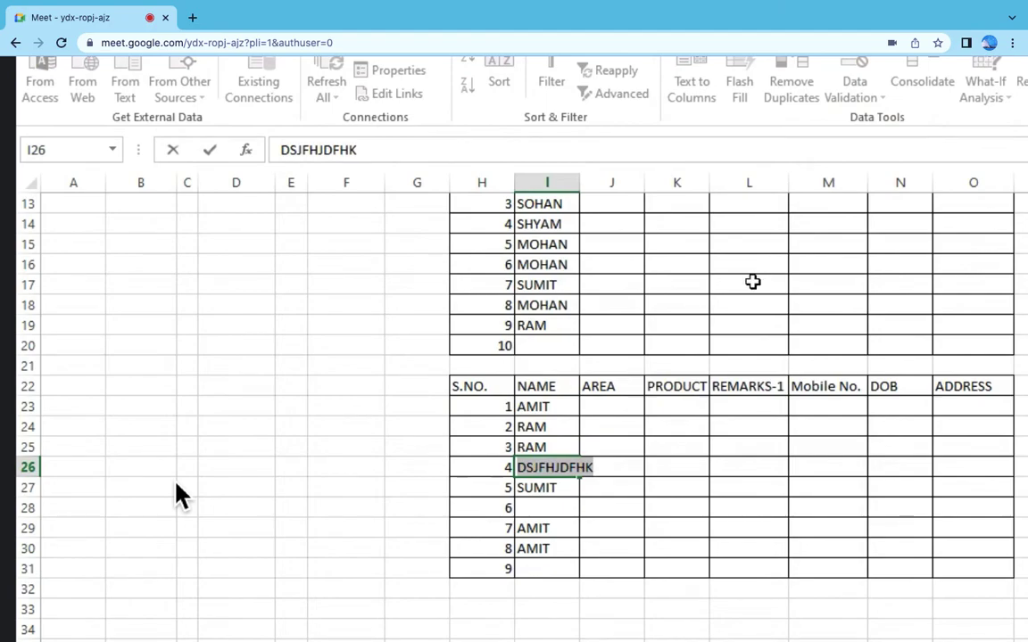
pyautogui.press('Escape')
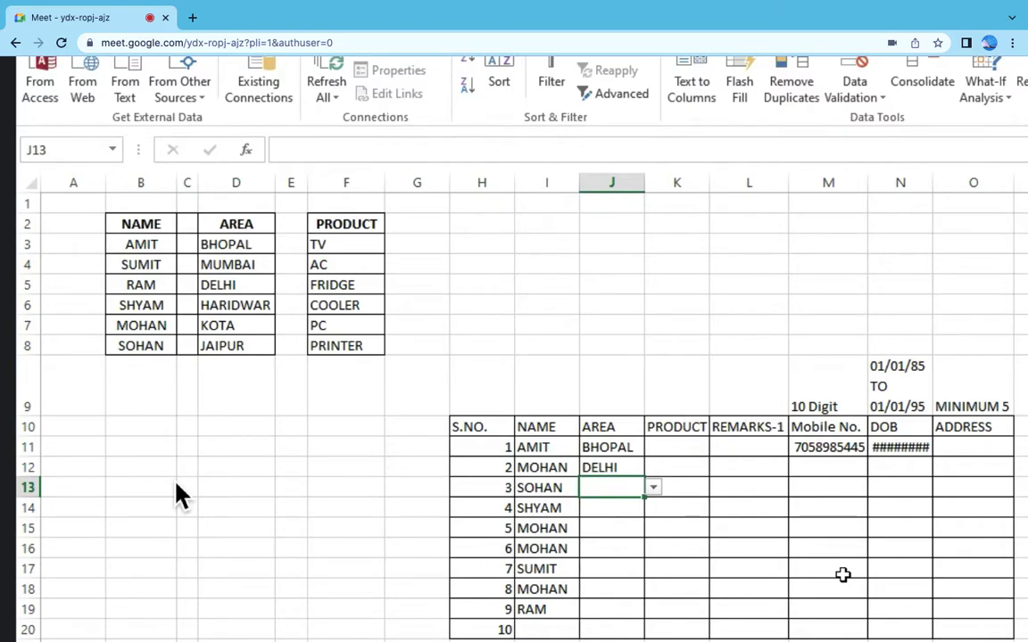
# - Enter HYDERABAD in J13 and keep it despite the 'Data is Different' warning
pyautogui.write('HYDERABAD')
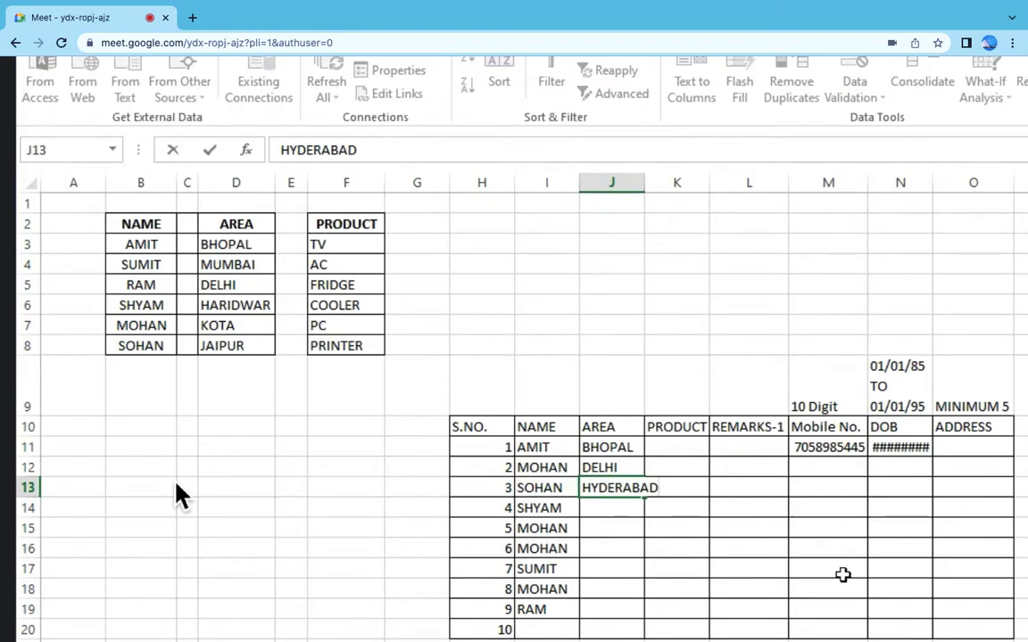
pyautogui.press('Return')
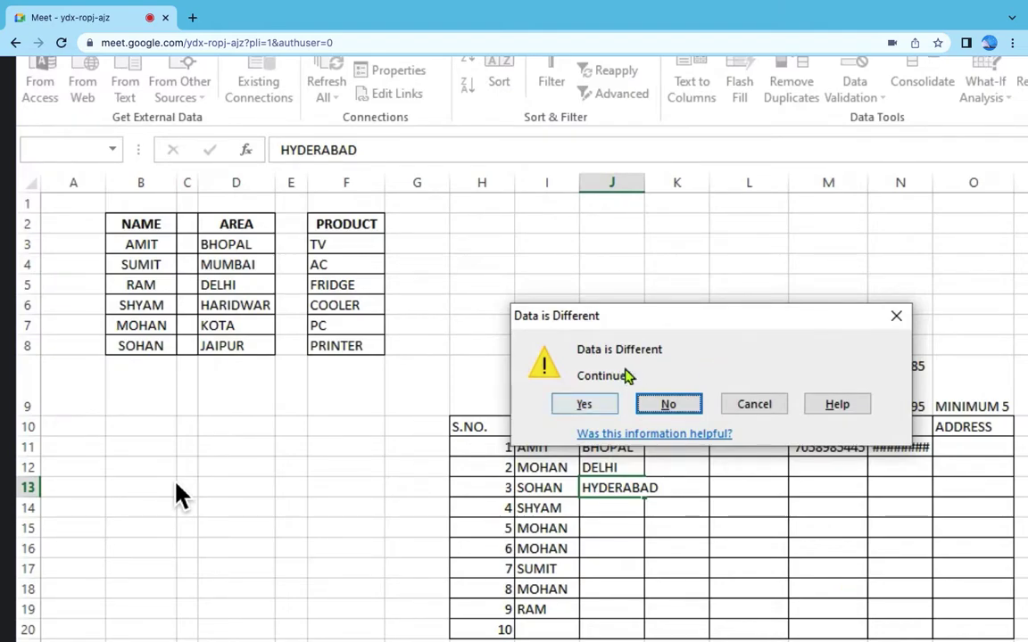
pyautogui.click(594, 406)
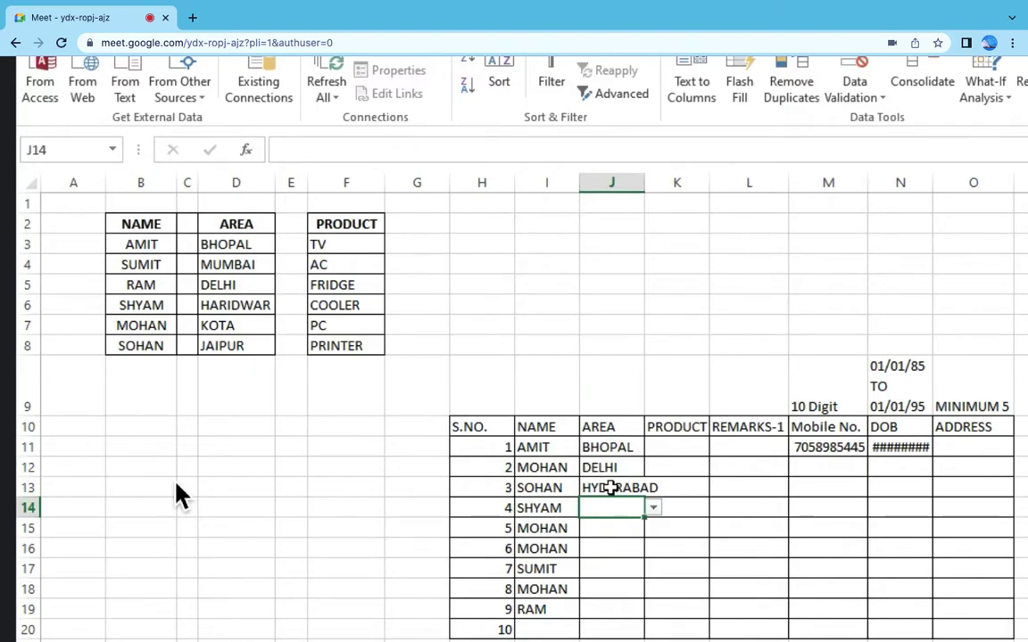
# - In J14, reject ABCD at the warning, then accept HSDJFHDSJHFKJDS
pyautogui.moveTo(558, 447); pyautogui.dragTo(542, 608)
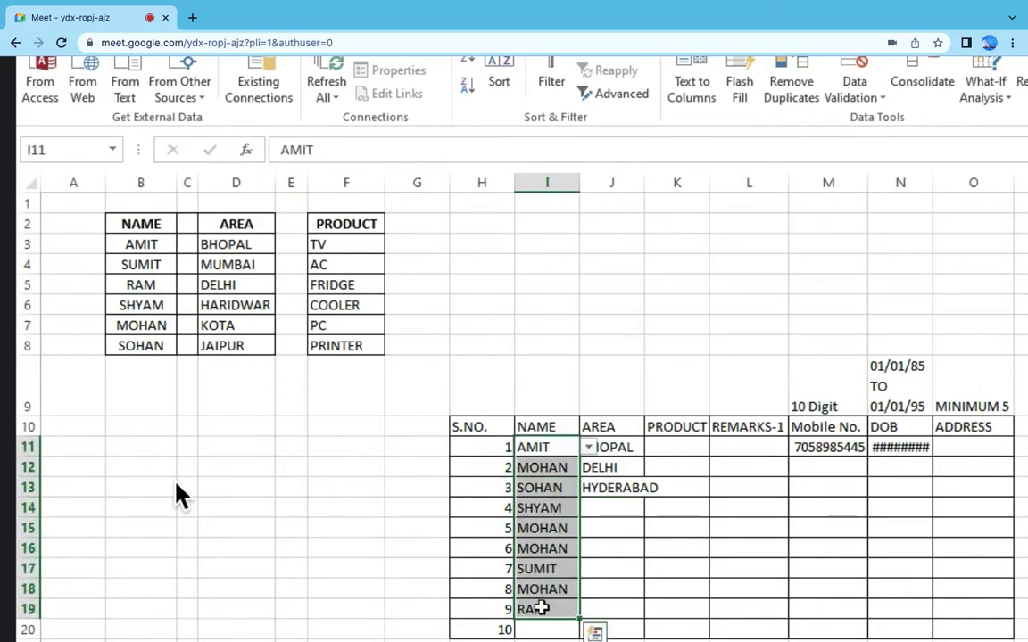
pyautogui.moveTo(629, 447); pyautogui.dragTo(623, 625)
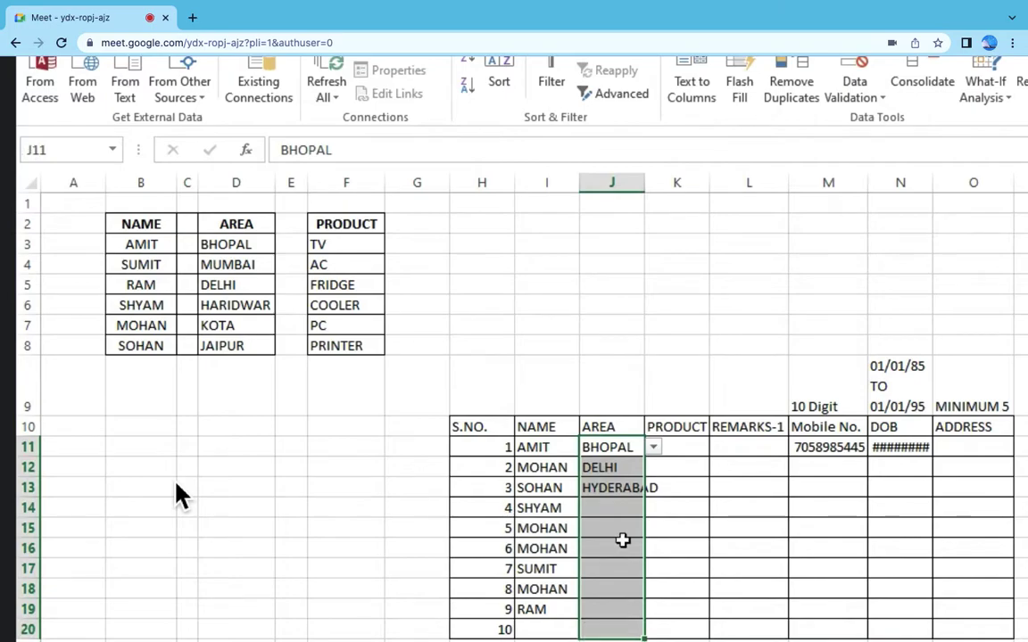
pyautogui.click(624, 511)
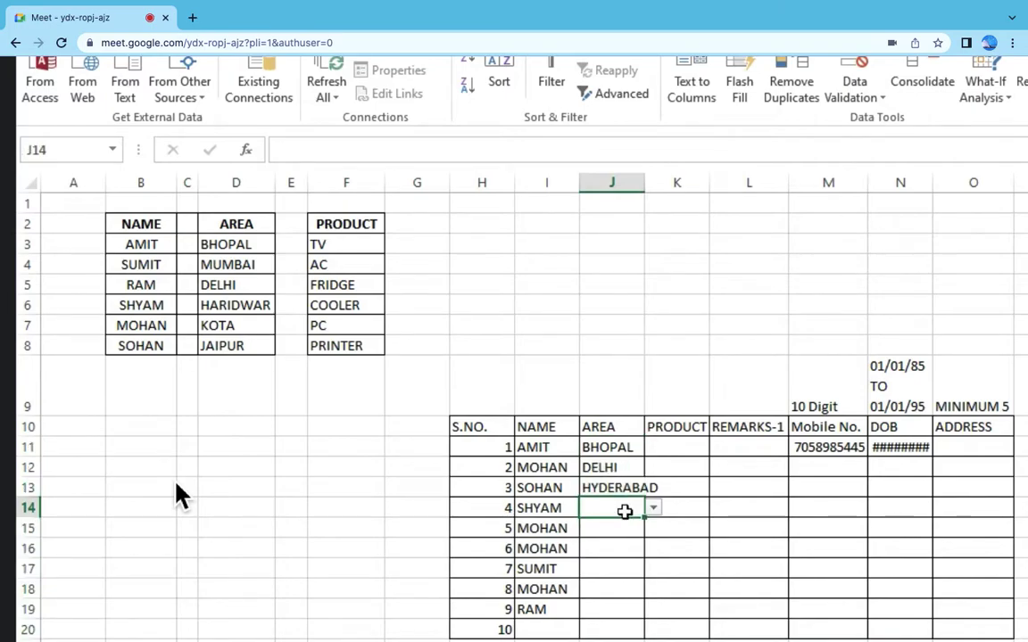
pyautogui.write('ABCD')
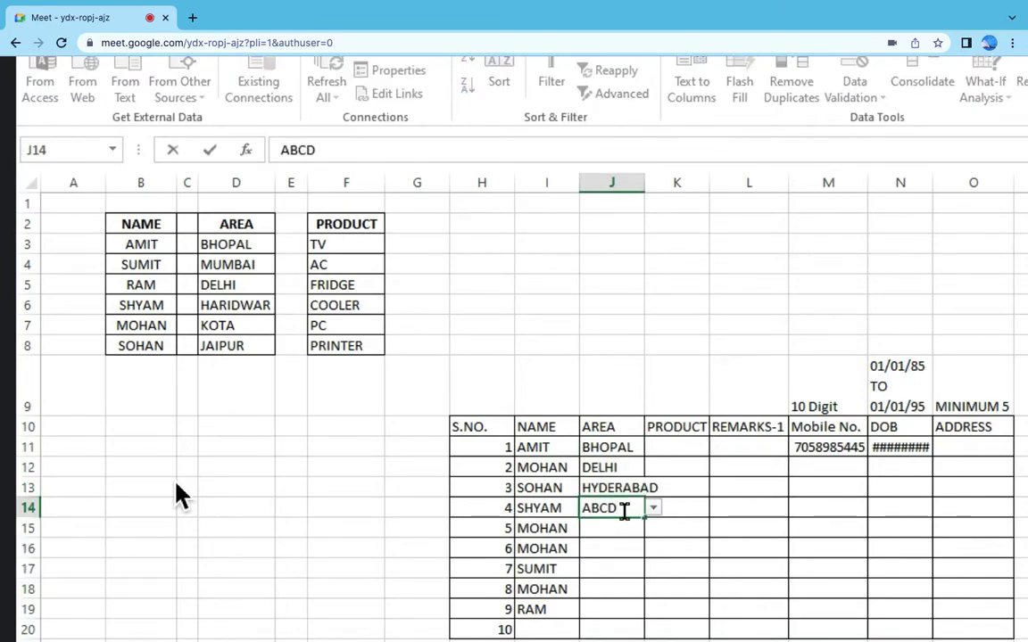
pyautogui.press('Return')
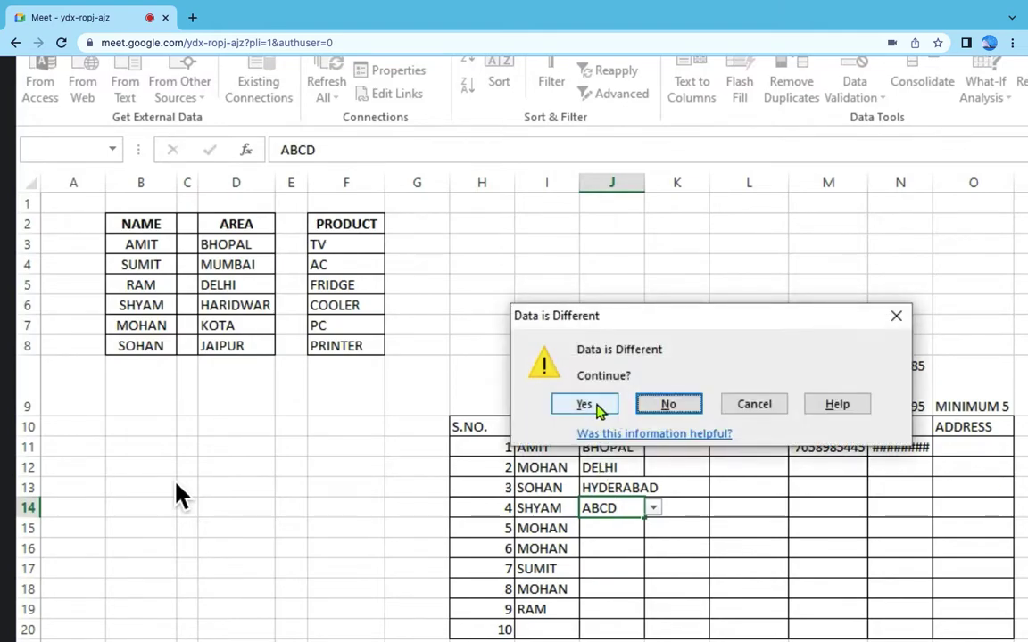
pyautogui.click(667, 406)
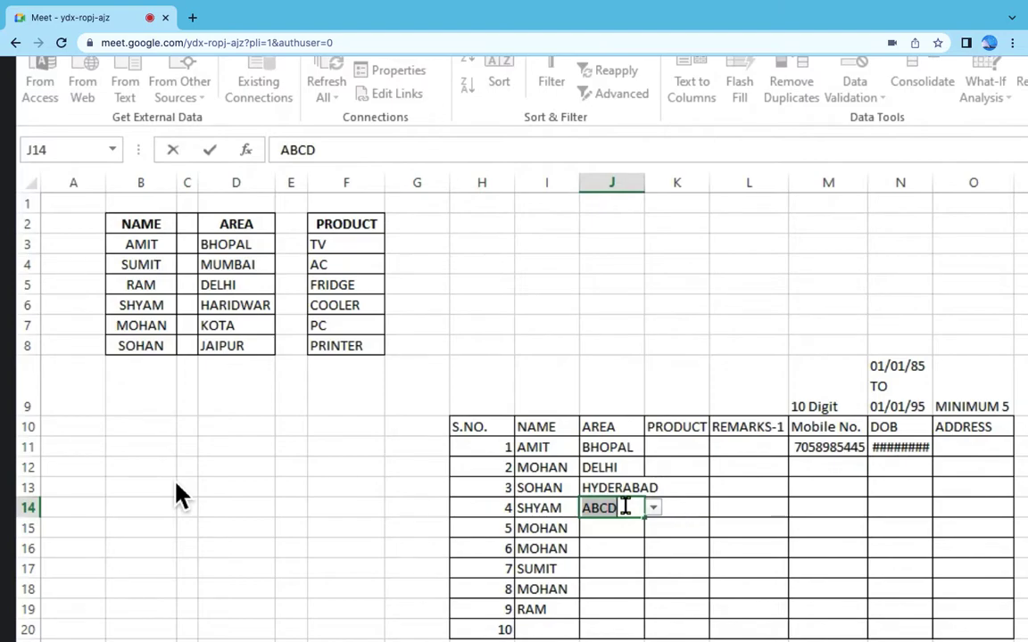
pyautogui.write('HSDJFHDSJHFKJDS')
pyautogui.press('Return')
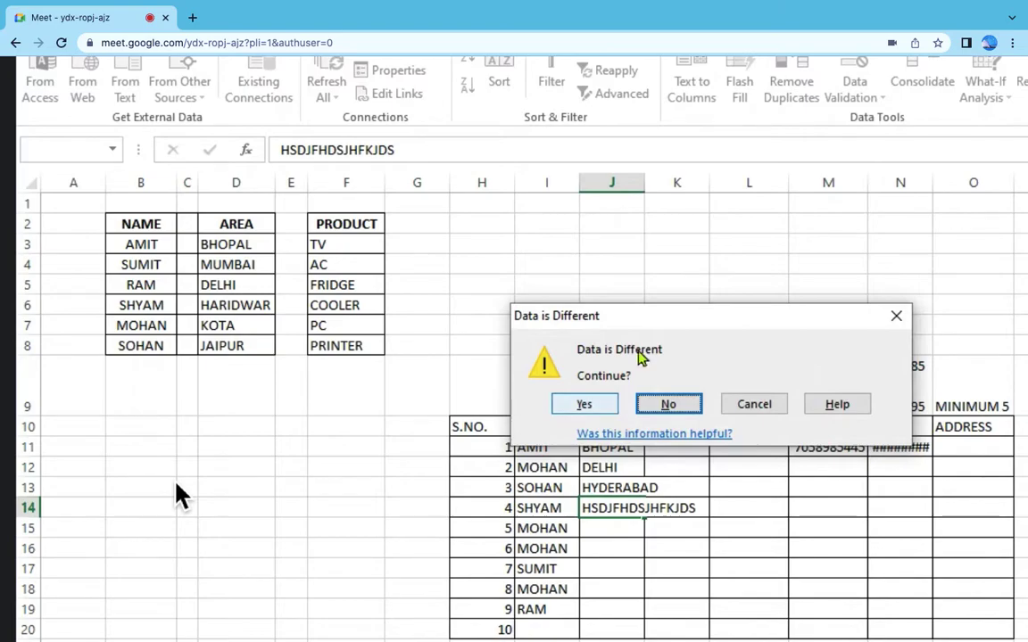
pyautogui.click(585, 405)
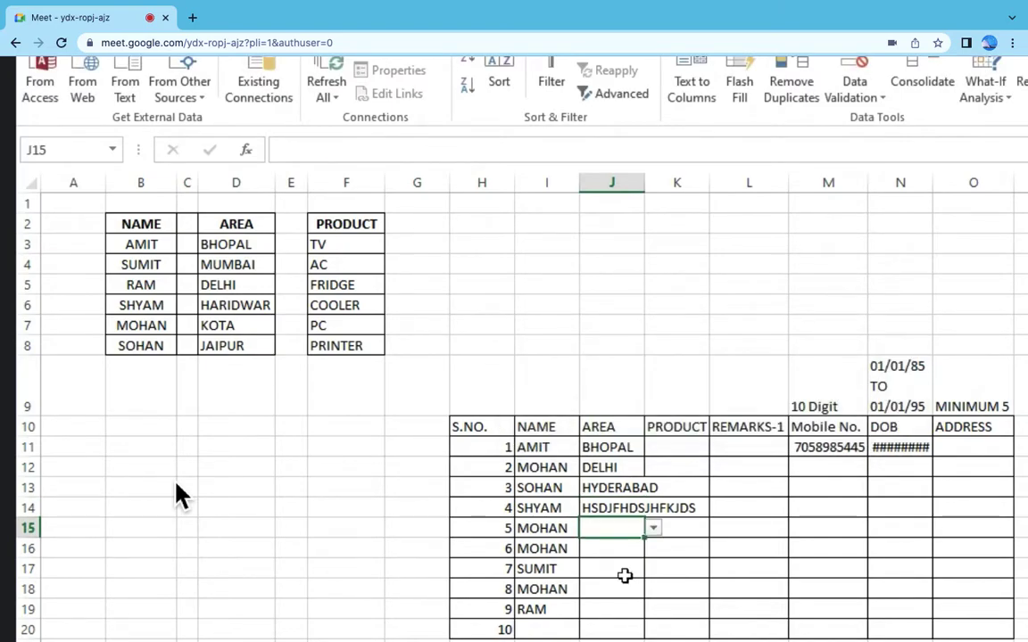
# - Enter JXHFKJDS in J15 and cancel it at the warning so J15 stays empty
pyautogui.write('JXHFKJDS')
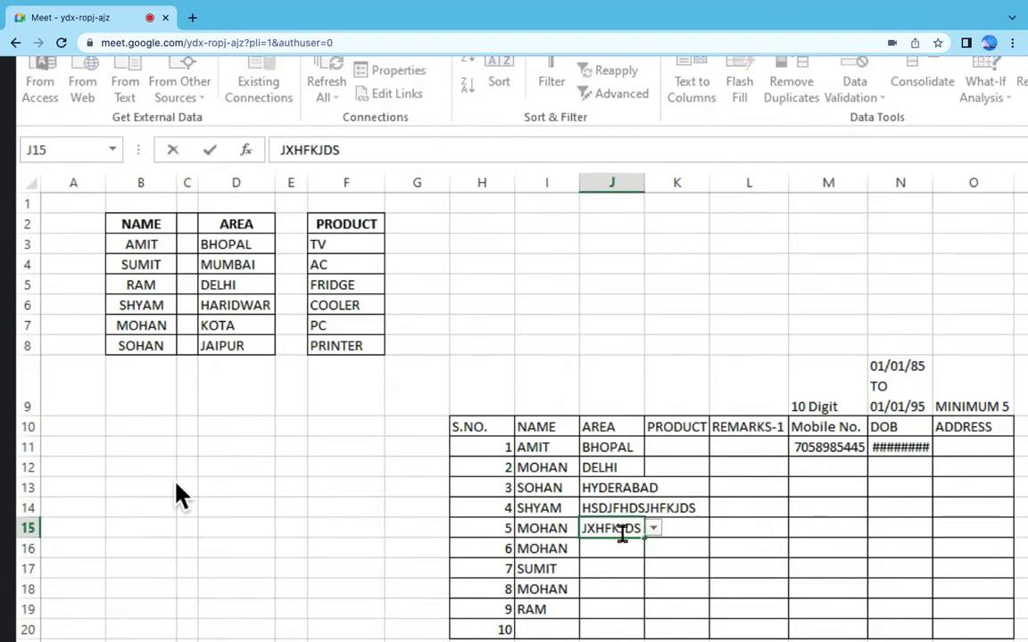
pyautogui.press('Return')
pyautogui.click(756, 403)
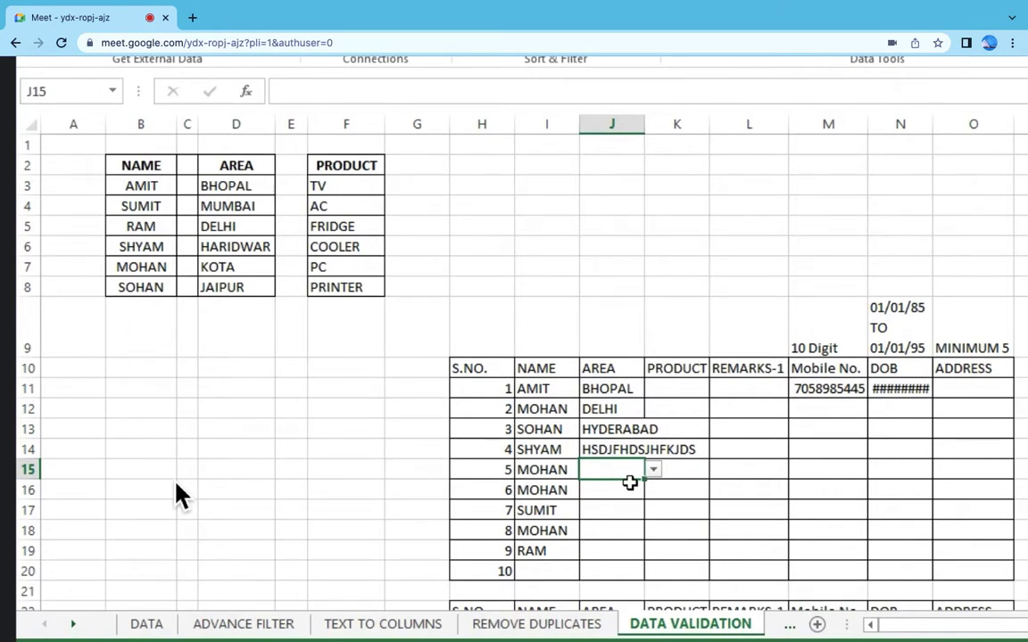
# - Select the lower table's AREA cells J23:J31 and bring up the Data Validation menu
pyautogui.moveTo(535, 389); pyautogui.dragTo(528, 551)
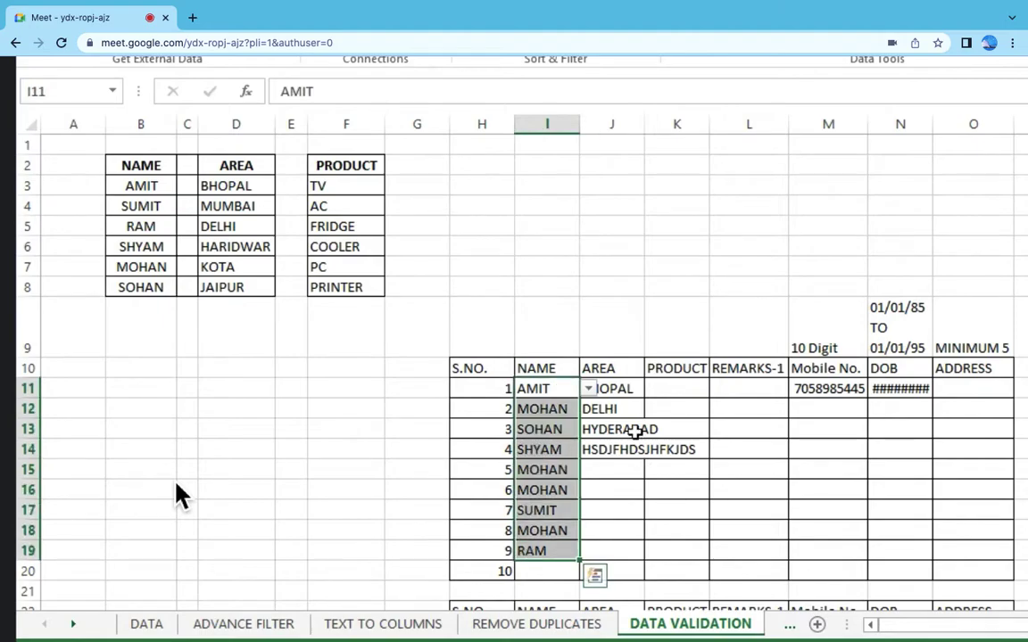
pyautogui.moveTo(598, 389); pyautogui.dragTo(607, 548)
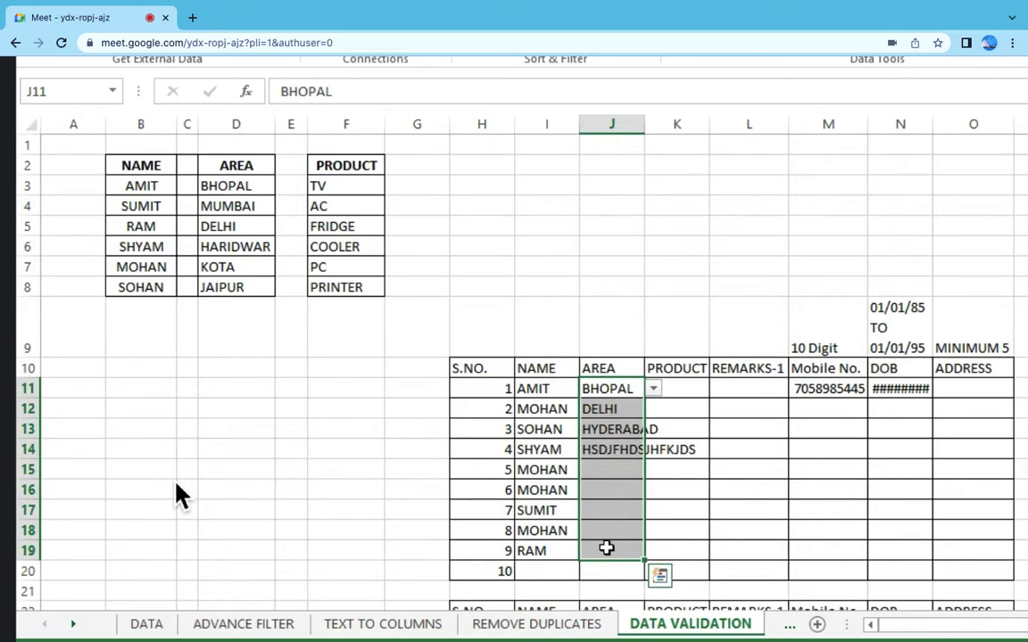
pyautogui.scroll(-3, 616, 452)
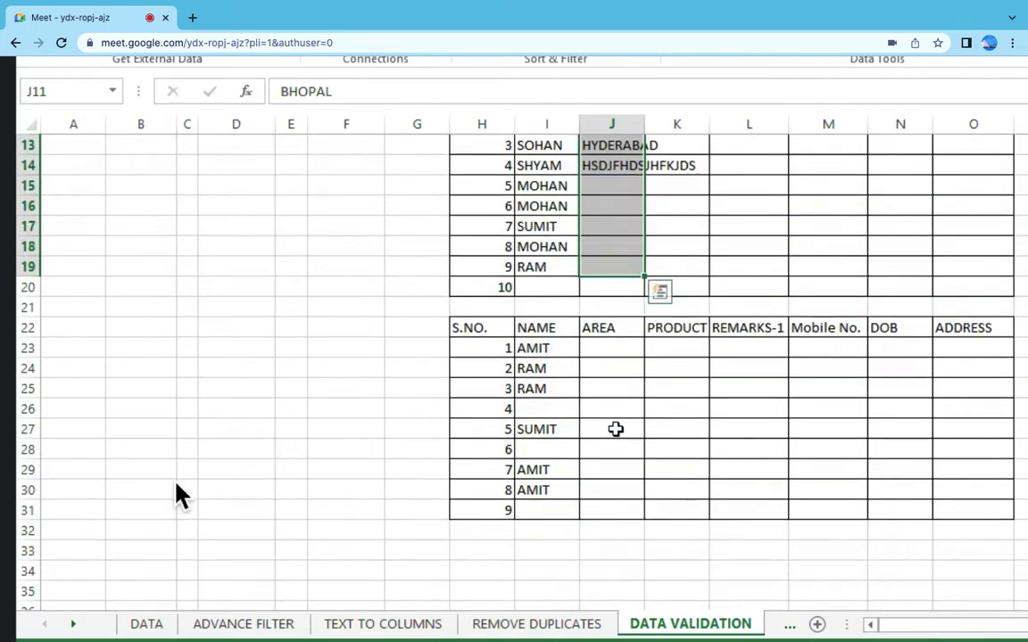
pyautogui.scroll(2, 615, 437)
pyautogui.moveTo(629, 511); pyautogui.dragTo(618, 564)
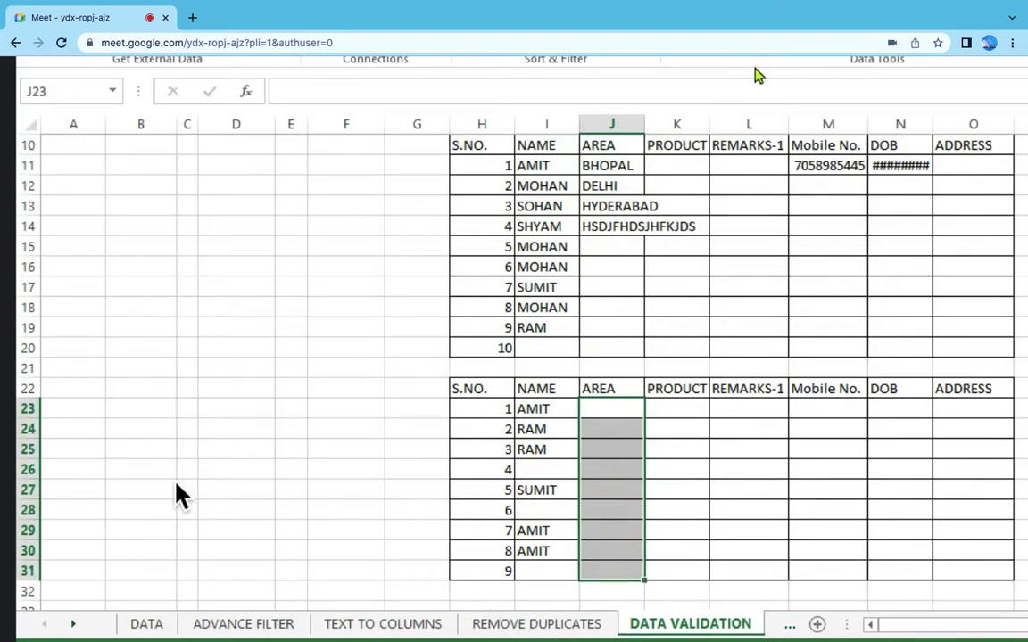
pyautogui.click(839, 53)
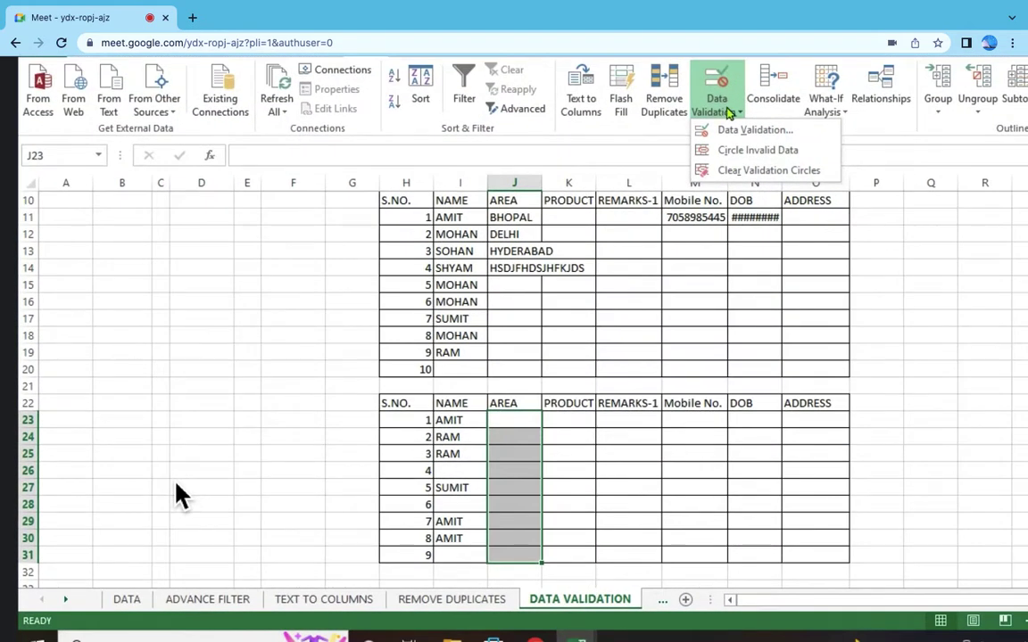
# - Set the J23:J31 validation to a list sourced from the AREA values in D3:D8
pyautogui.click(753, 131)
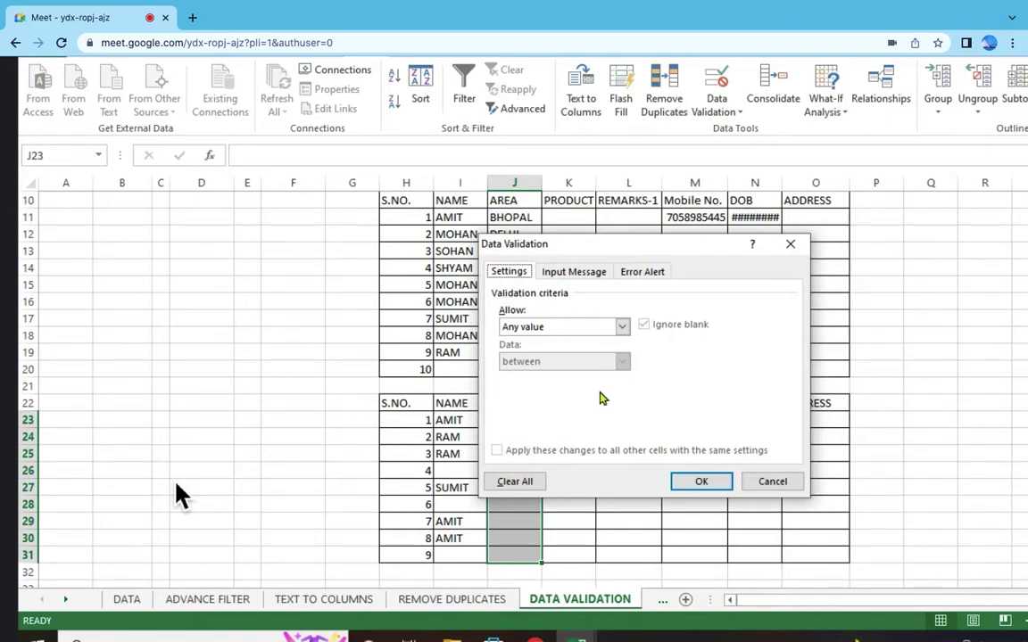
pyautogui.click(622, 327)
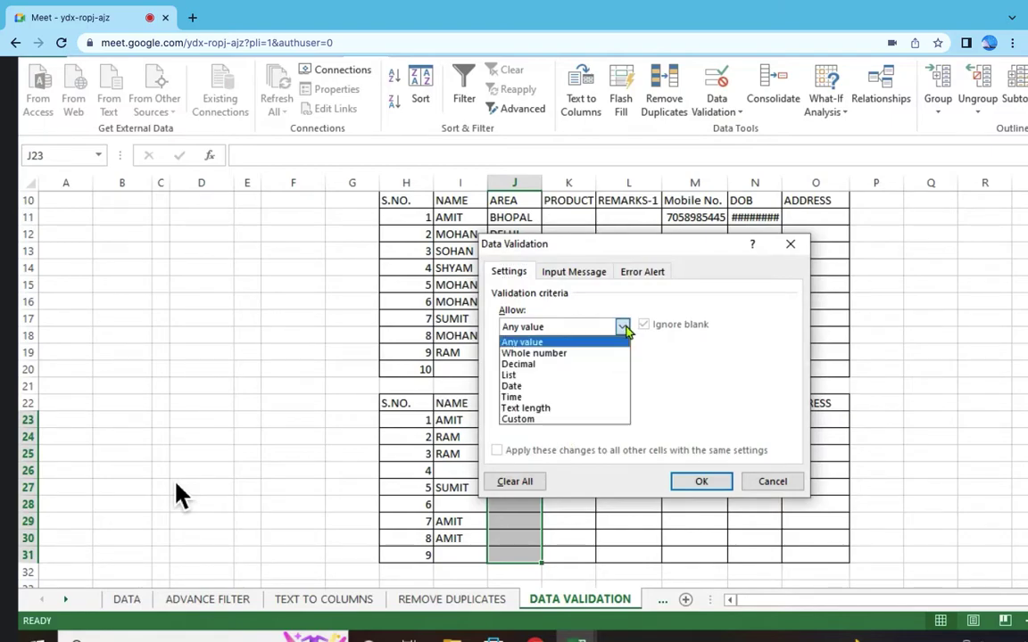
pyautogui.click(603, 376)
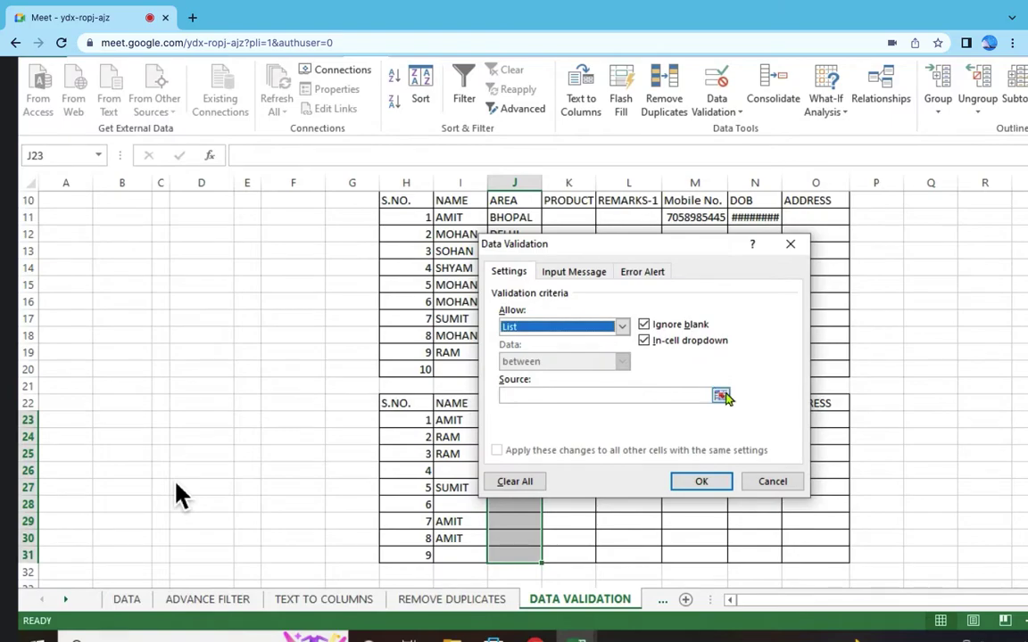
pyautogui.click(721, 395)
pyautogui.scroll(3, 303, 345)
pyautogui.moveTo(220, 237); pyautogui.dragTo(216, 313)
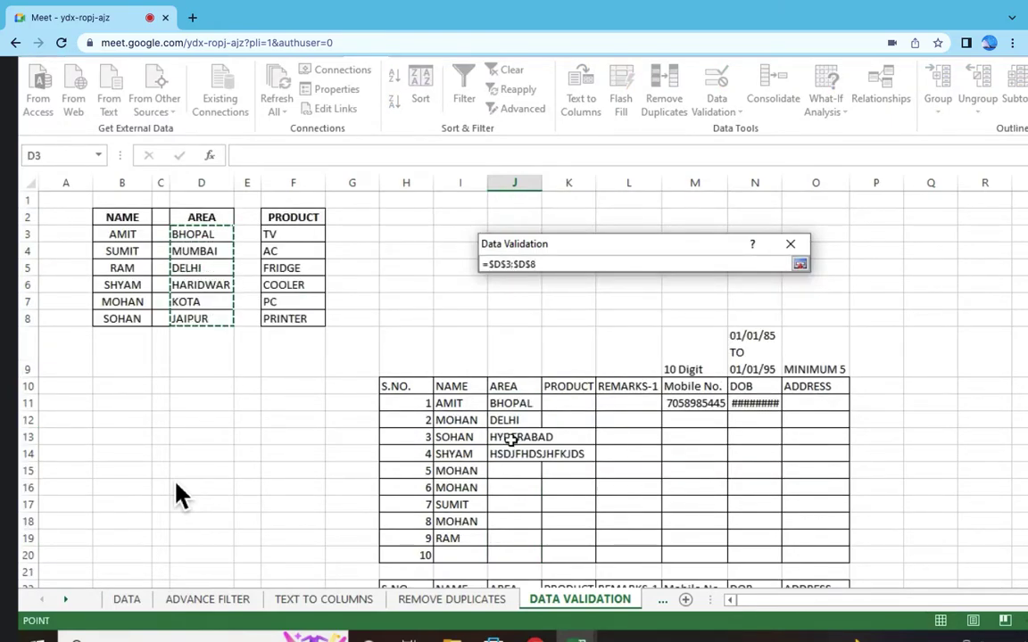
pyautogui.scroll(-1, 510, 440)
pyautogui.press('Return')
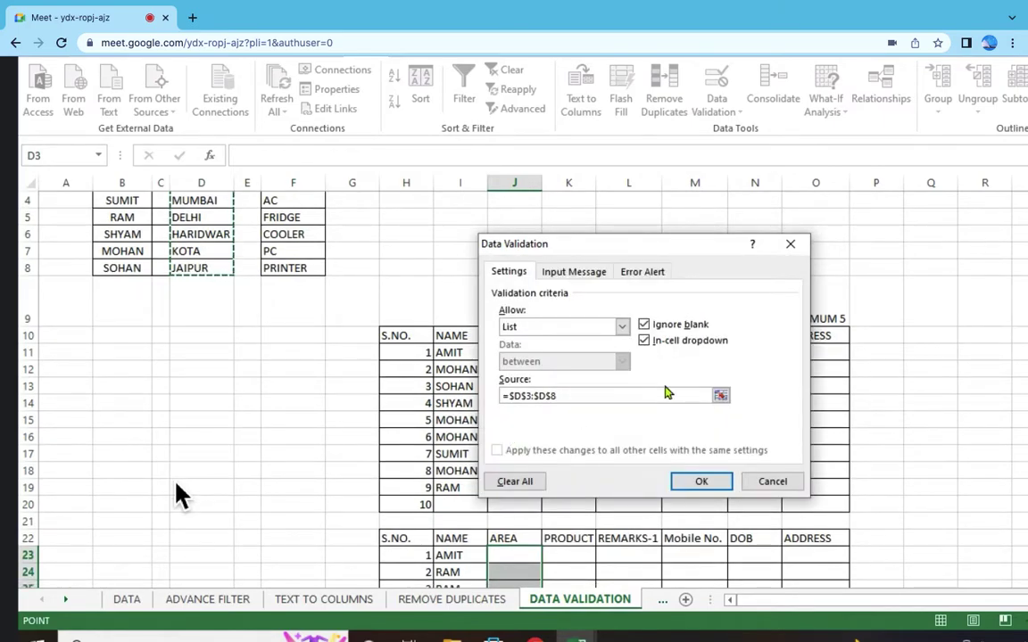
pyautogui.scroll(-1, 665, 392)
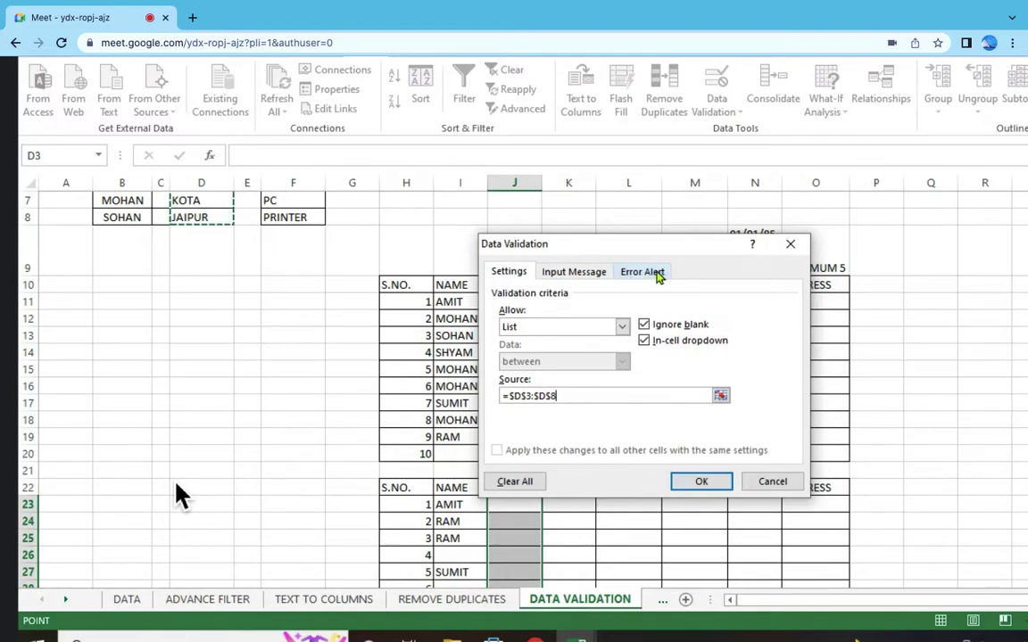
pyautogui.click(658, 275)
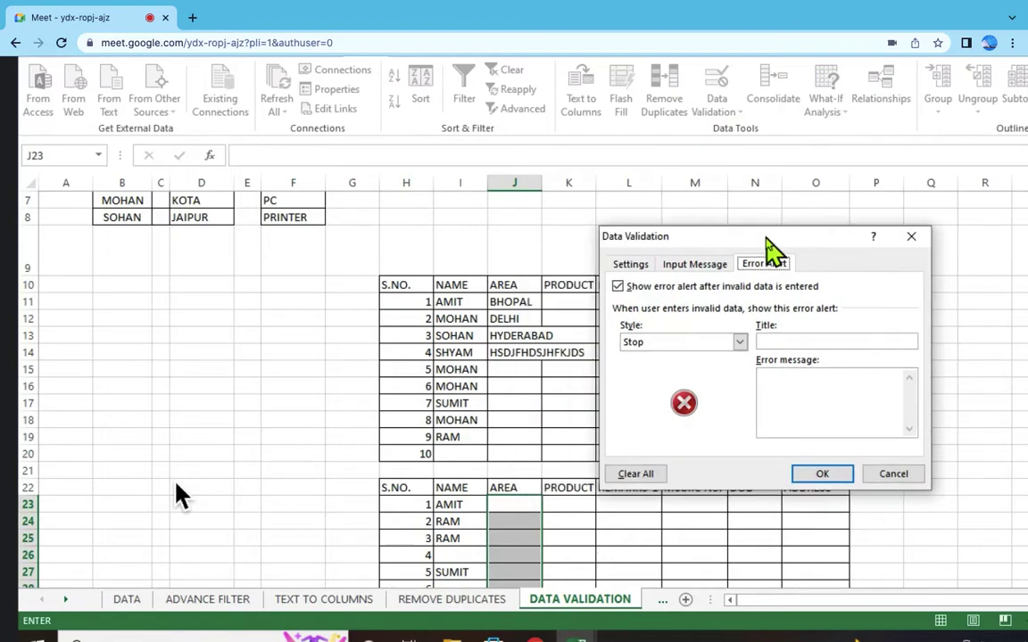
# - Move the Data Validation dialog aside to reveal more of the sheet
pyautogui.moveTo(646, 252); pyautogui.dragTo(823, 236)
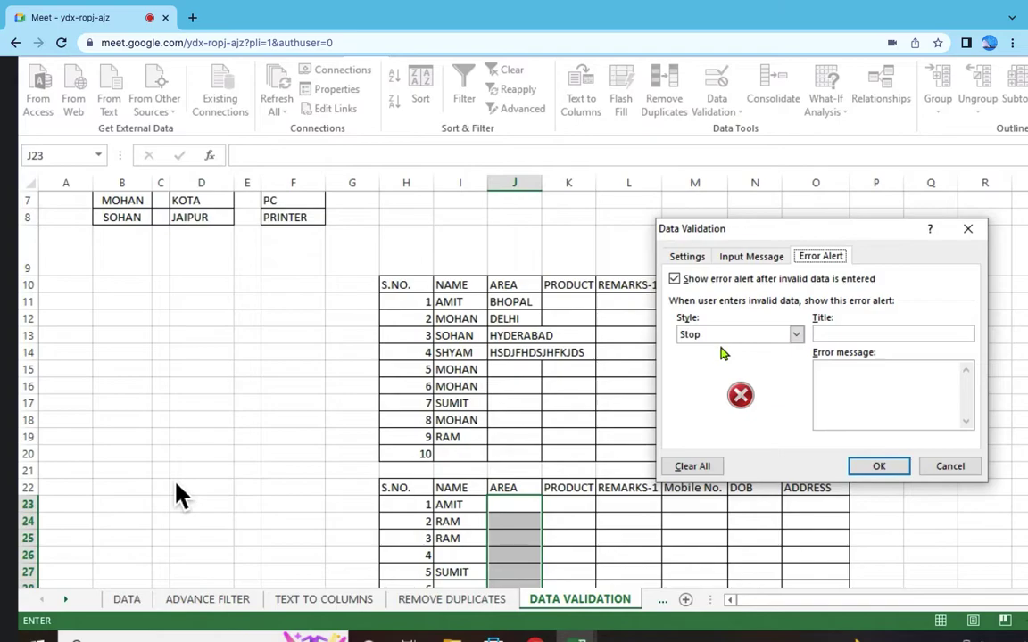
# - Cancel the validation dialog, then test I11 with HGHJDS and cancel the rejection so AMIT remains
pyautogui.click(946, 465)
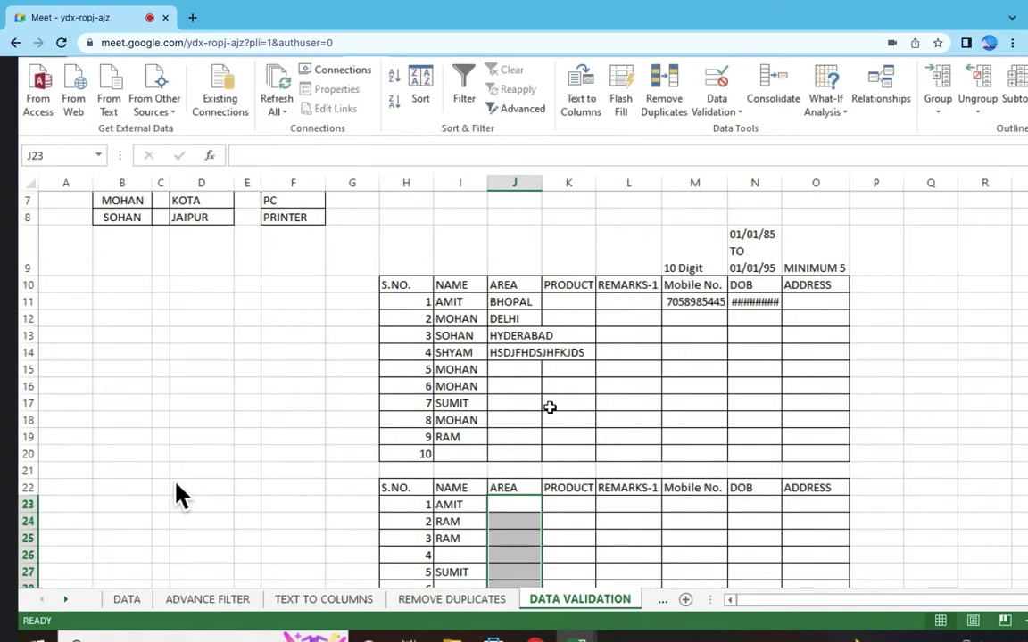
pyautogui.click(460, 304)
pyautogui.write('HGHJDS')
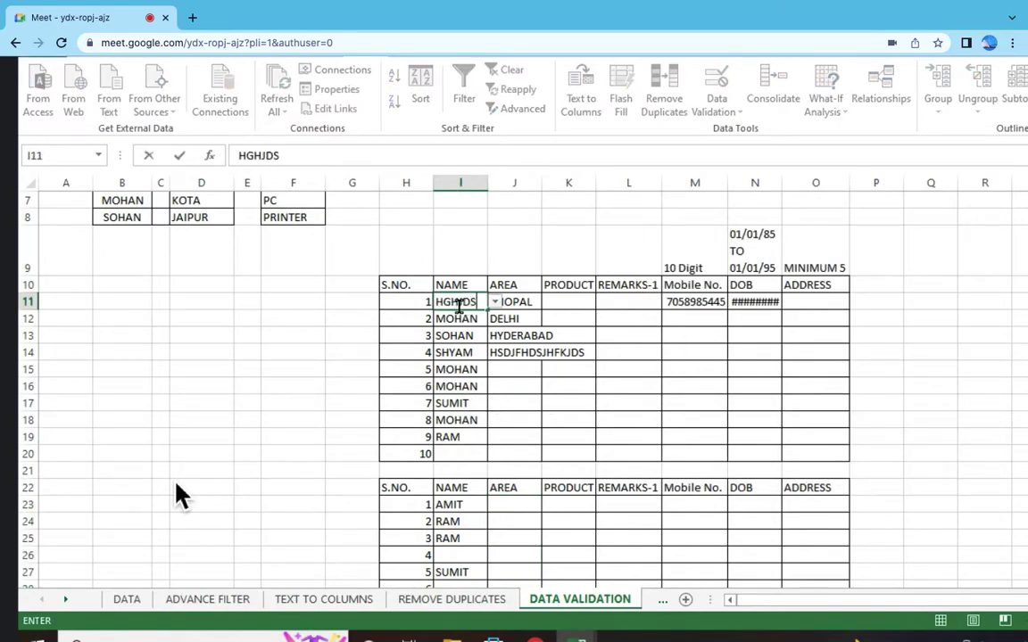
pyautogui.press('Return')
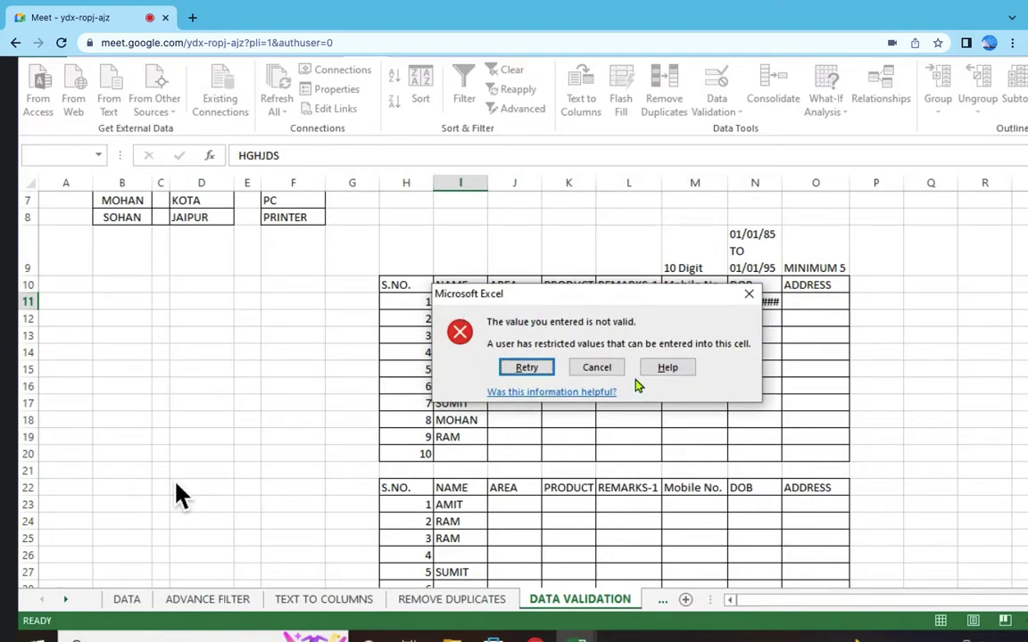
pyautogui.press('Escape')
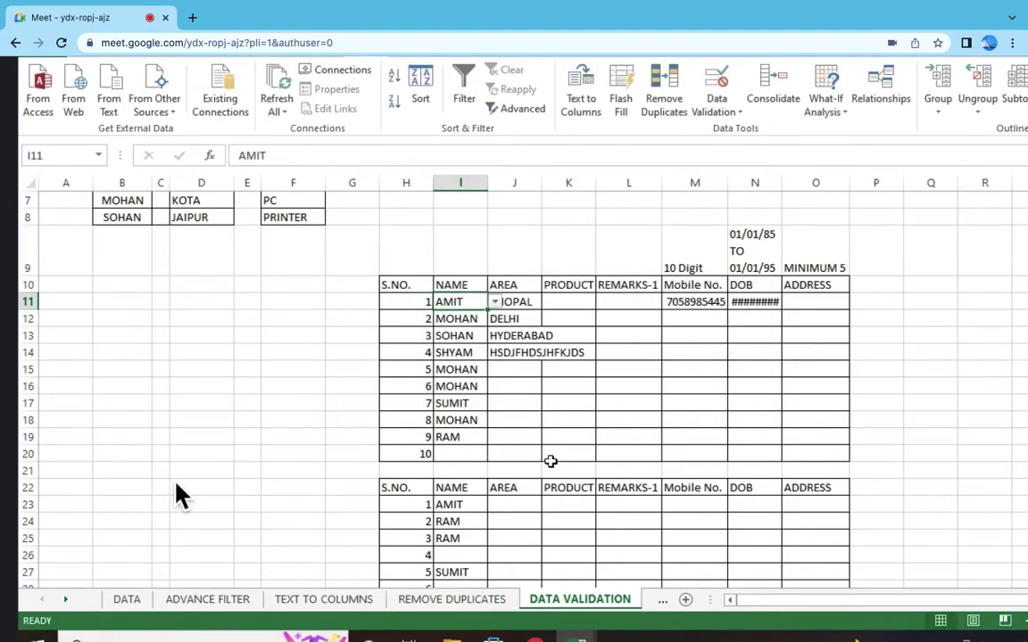
pyautogui.scroll(-1, 551, 428)
pyautogui.scroll(2, 536, 490)
pyautogui.scroll(-2, 522, 430)
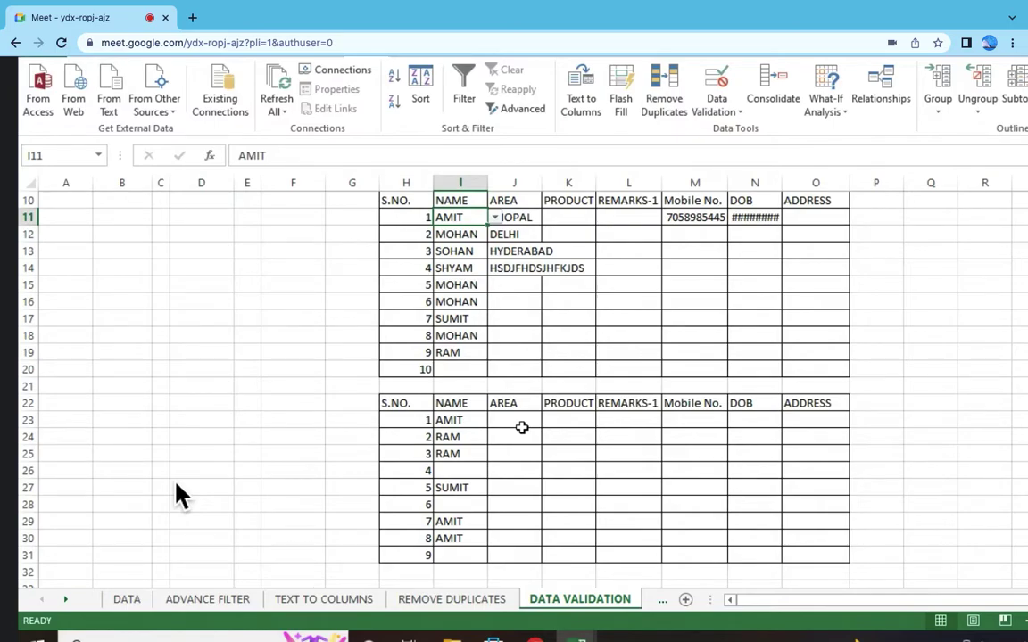
pyautogui.moveTo(522, 426); pyautogui.dragTo(516, 553)
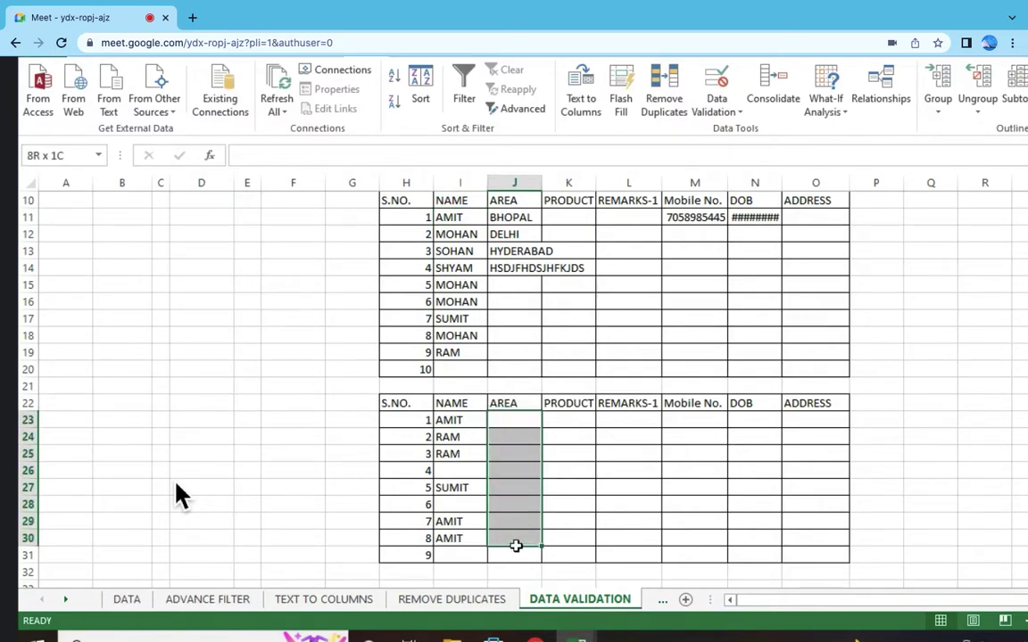
pyautogui.click(514, 217)
pyautogui.scroll(1, 519, 301)
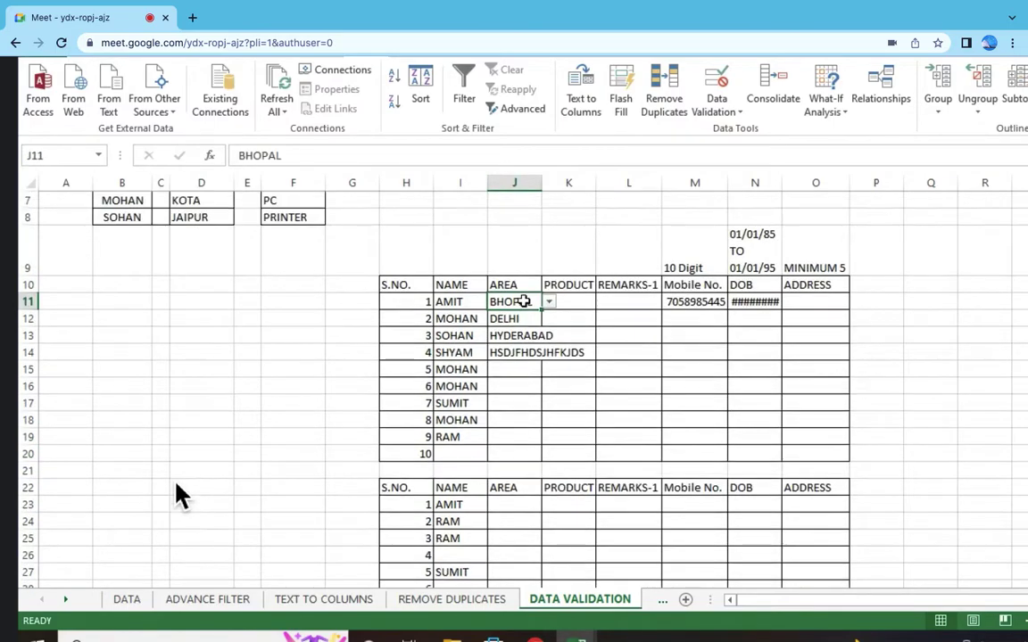
pyautogui.doubleClick(521, 304)
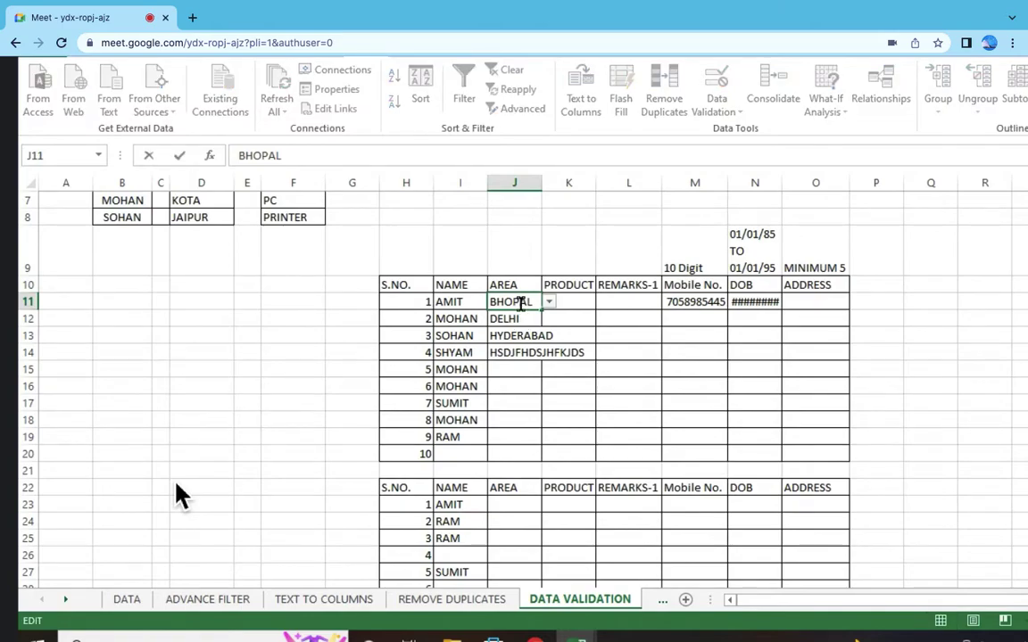
pyautogui.press('Escape')
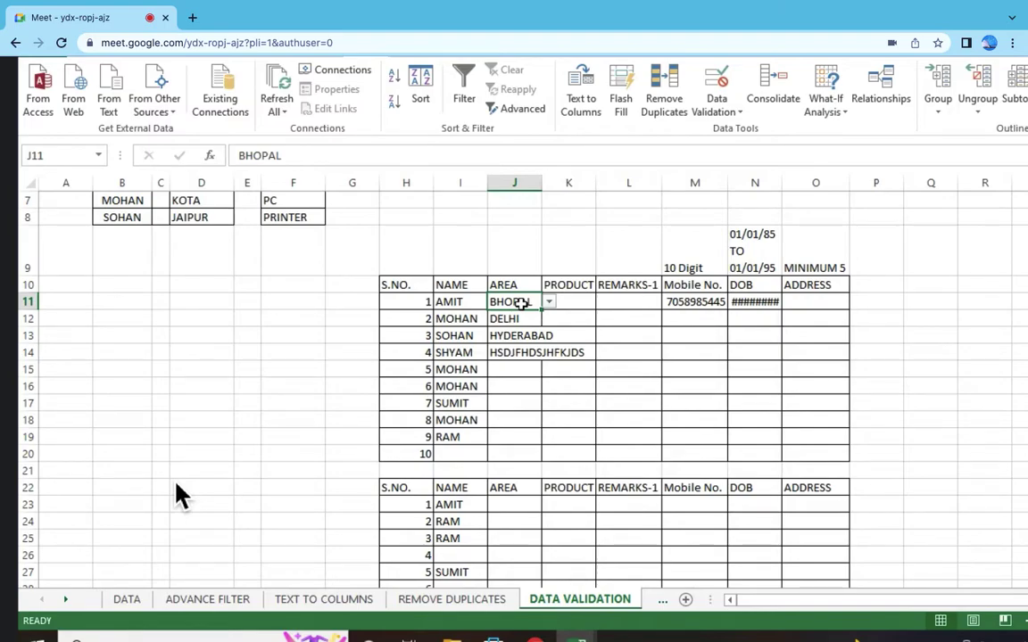
pyautogui.click(516, 370)
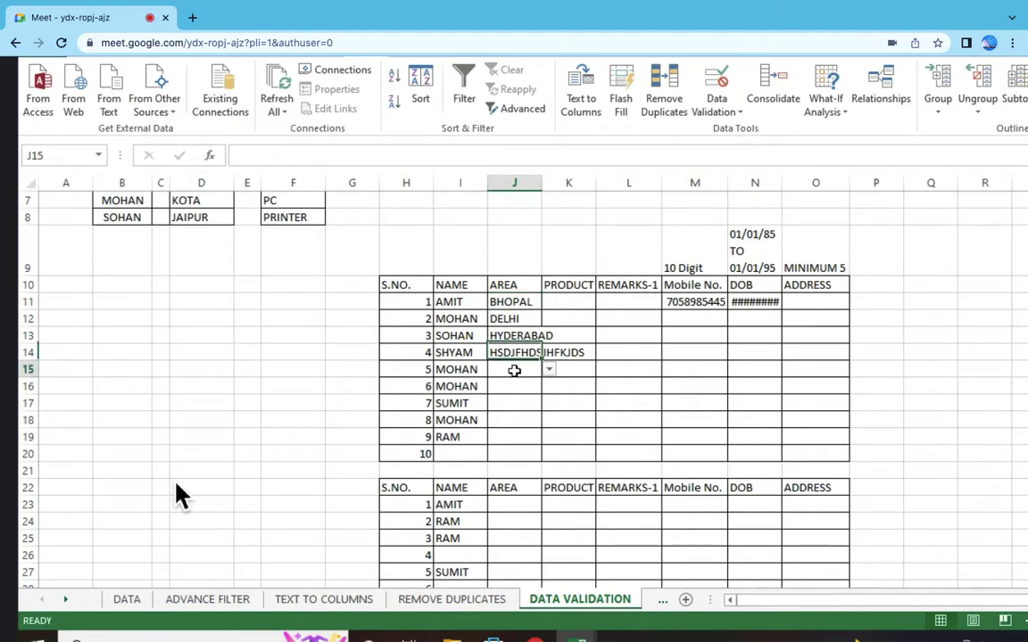
pyautogui.write('DSFSDFSD')
pyautogui.press('Return')
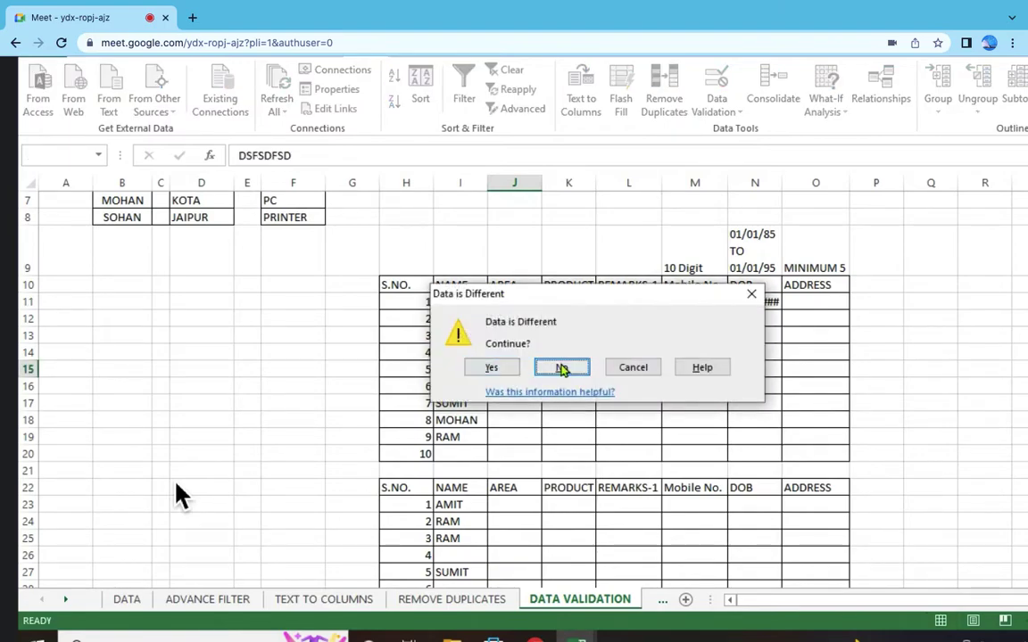
pyautogui.click(751, 293)
pyautogui.scroll(-1, 535, 446)
pyautogui.click(520, 421)
pyautogui.moveTo(520, 421); pyautogui.dragTo(510, 546)
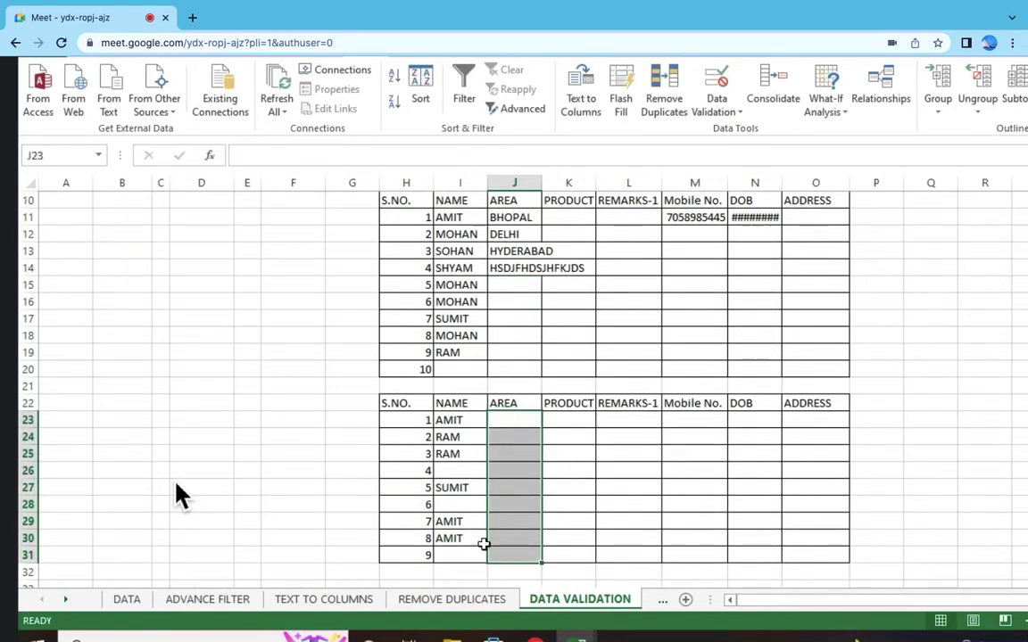
pyautogui.scroll(3, 266, 379)
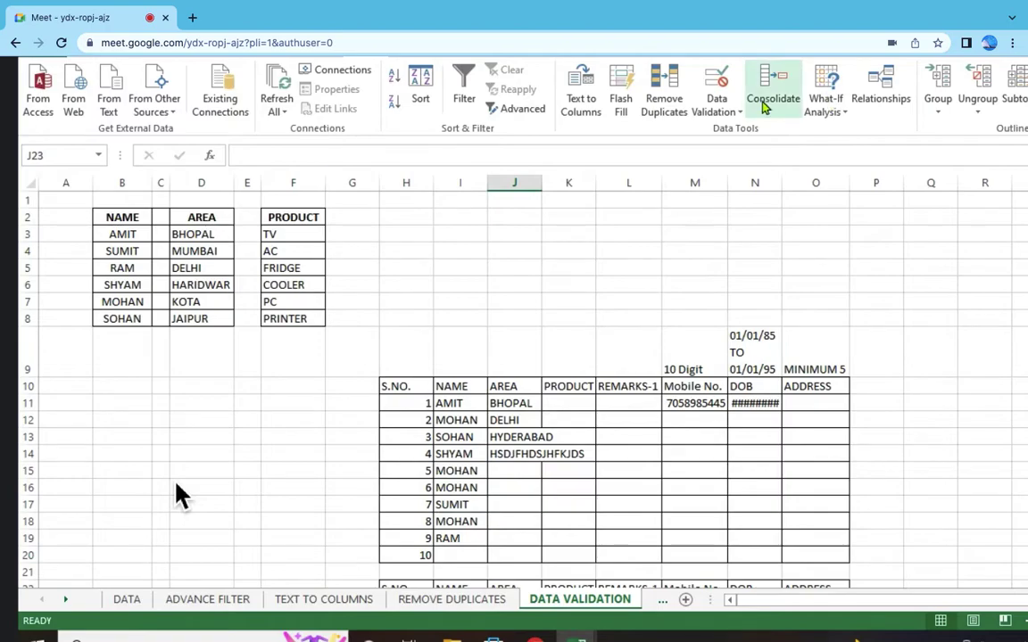
# - Give J23:J31 a List validation rule sourced from the areas in D3:D8
pyautogui.click(718, 107)
pyautogui.click(769, 141)
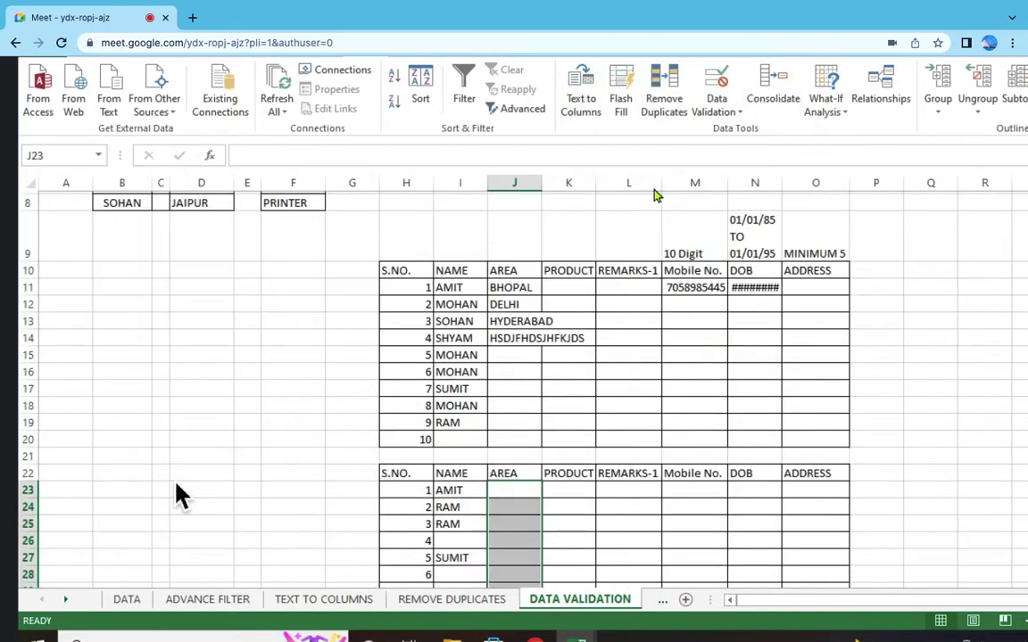
pyautogui.click(699, 258)
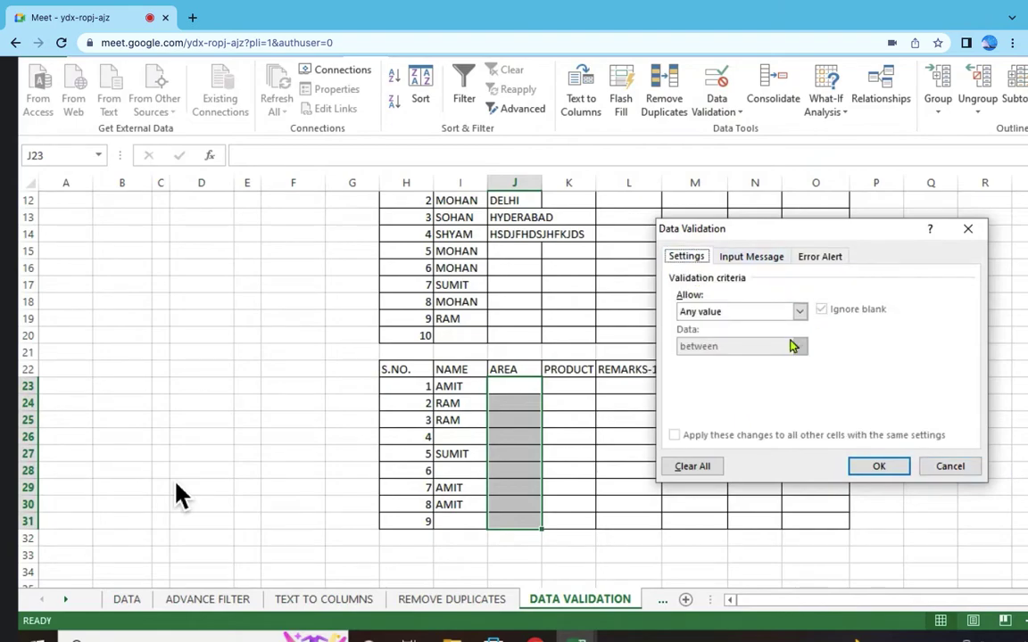
pyautogui.click(798, 310)
pyautogui.click(758, 360)
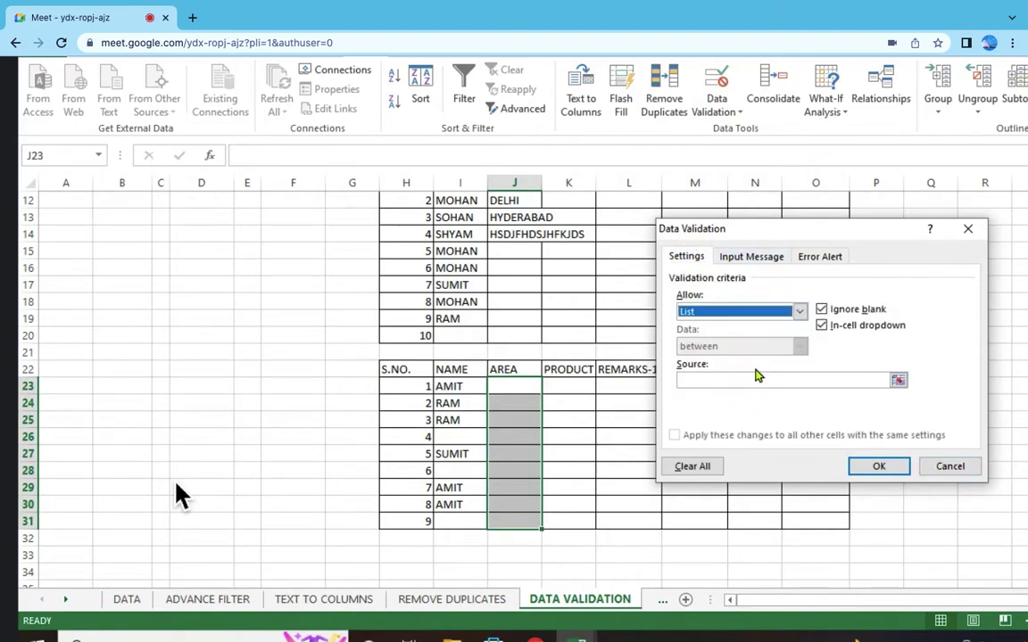
pyautogui.click(898, 380)
pyautogui.scroll(4, 241, 227)
pyautogui.moveTo(201, 234); pyautogui.dragTo(201, 318)
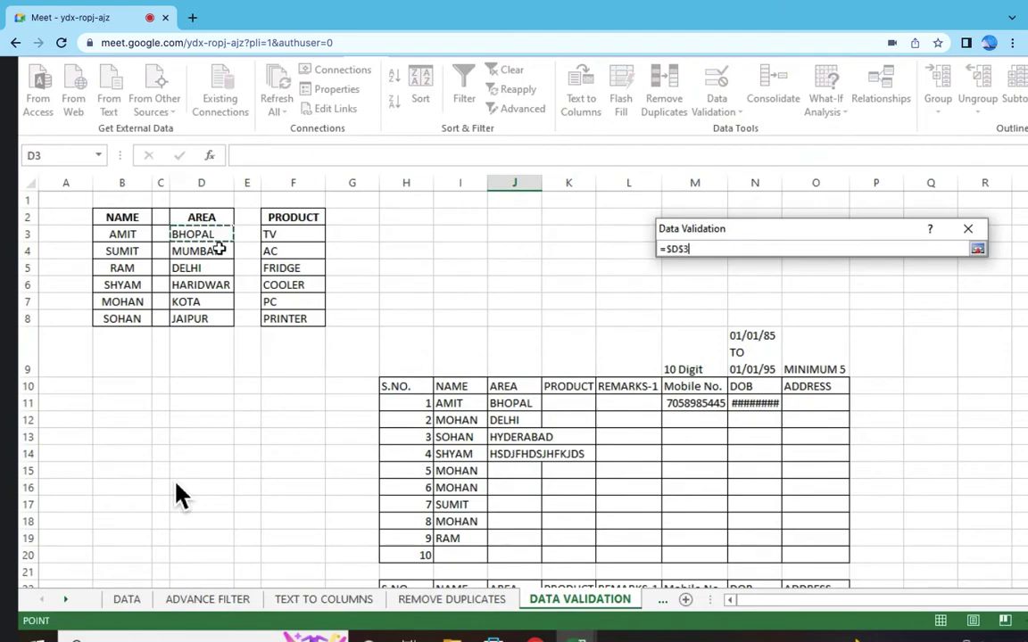
pyautogui.press('Return')
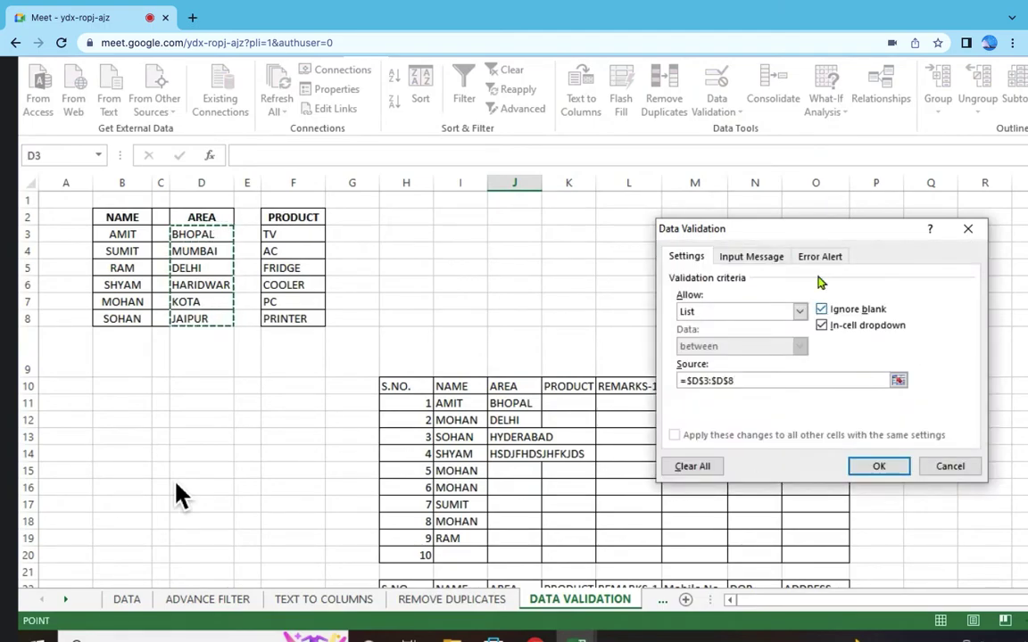
# - Set the rule's error alert style to Warning and apply it
pyautogui.click(819, 257)
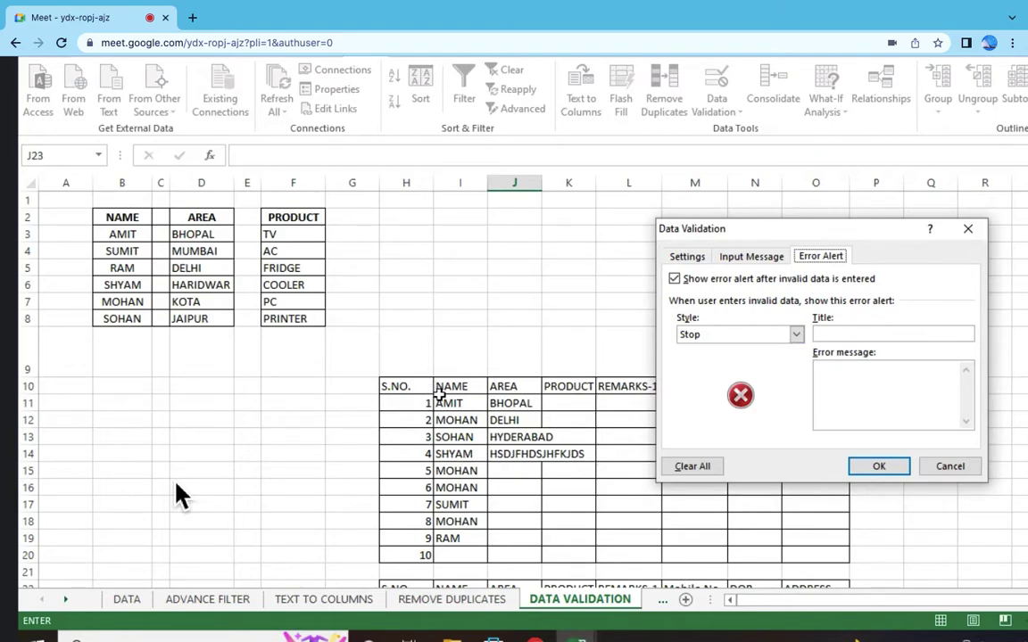
pyautogui.click(797, 335)
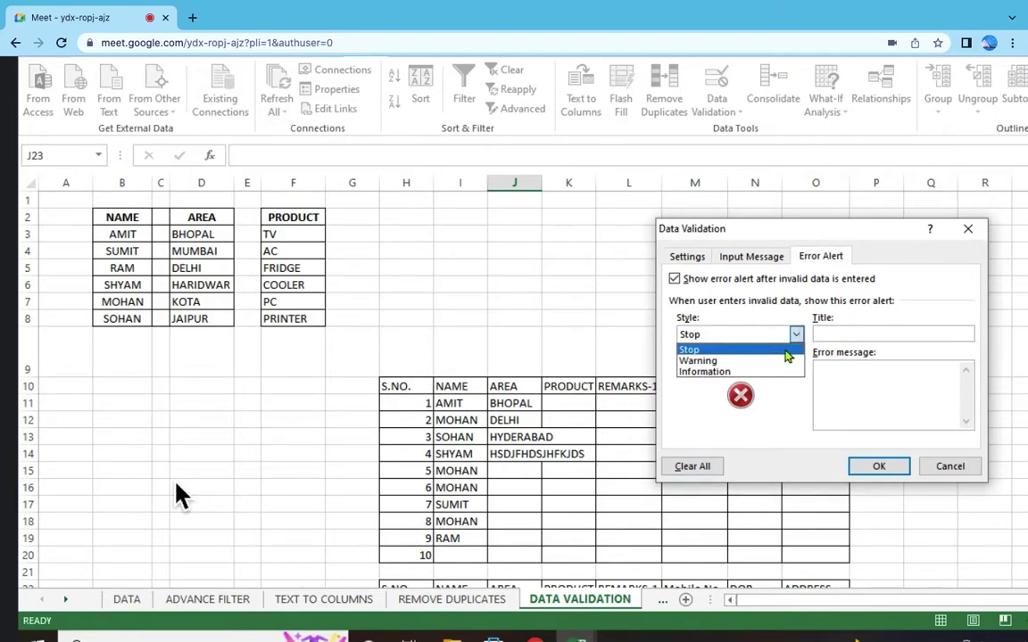
pyautogui.click(783, 361)
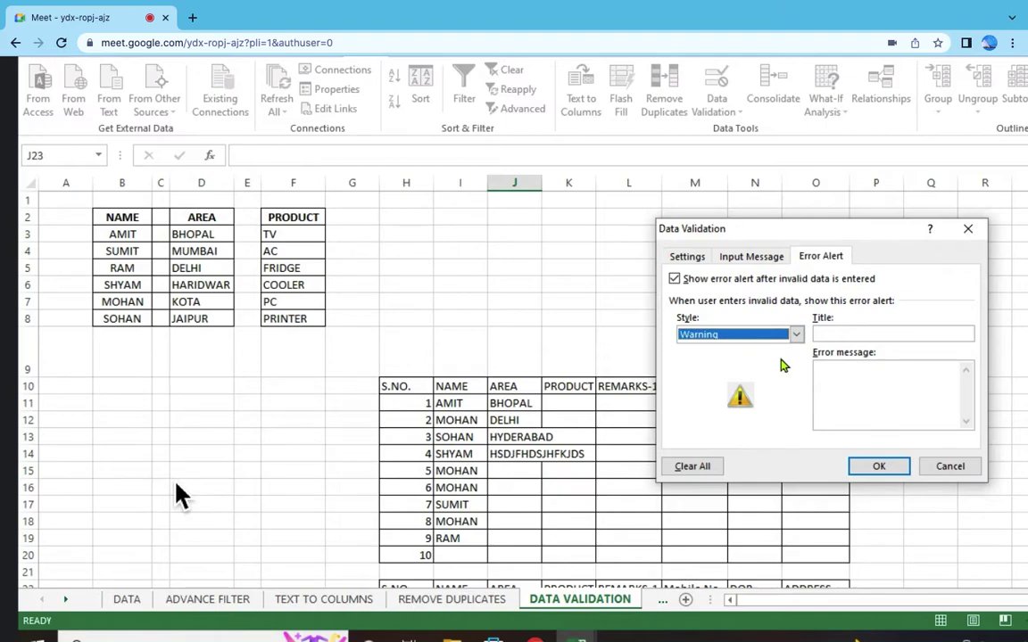
pyautogui.click(877, 467)
pyautogui.scroll(-3, 607, 509)
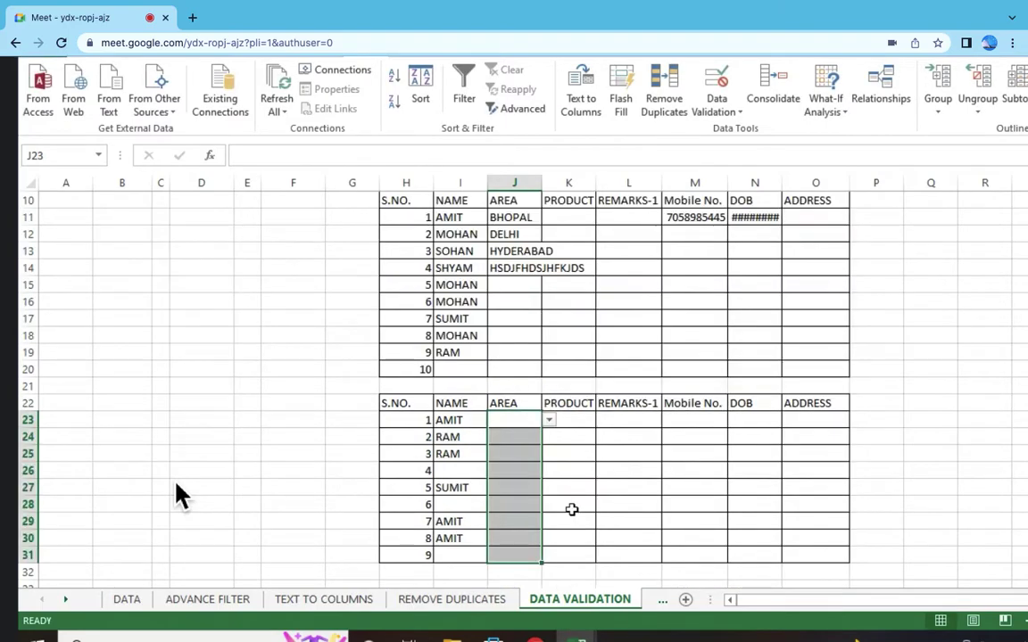
# - Pick DELHI for J23 and MUMBAI for J24 from the area dropdowns
pyautogui.scroll(-1, 571, 510)
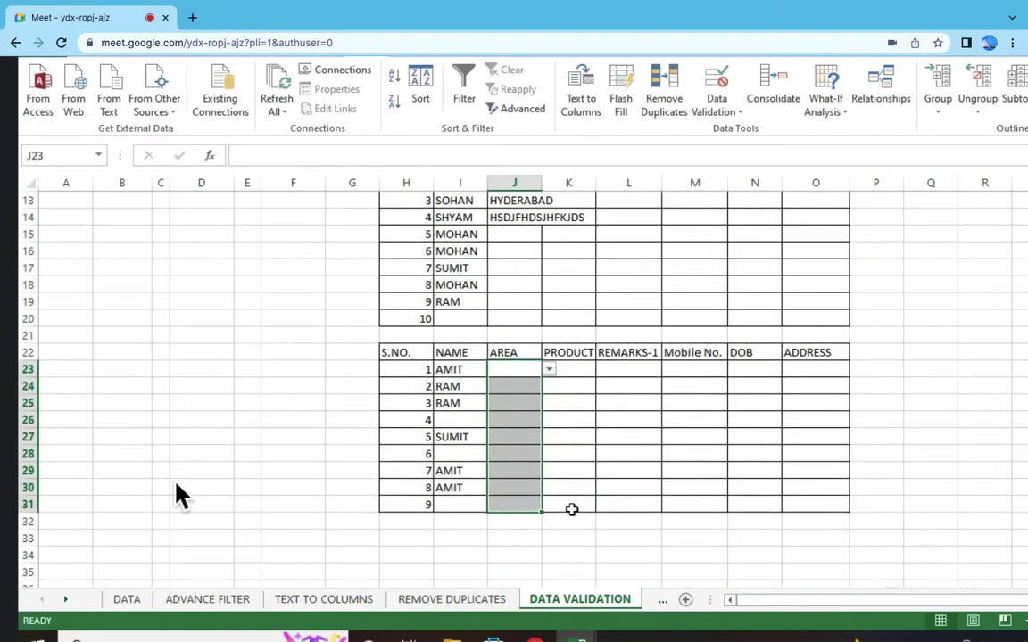
pyautogui.click(550, 369)
pyautogui.click(504, 405)
pyautogui.click(532, 386)
pyautogui.click(549, 386)
pyautogui.click(536, 411)
# - Test J25 with SJDGASHJGD, decline the warning, and leave J25 empty
pyautogui.click(524, 402)
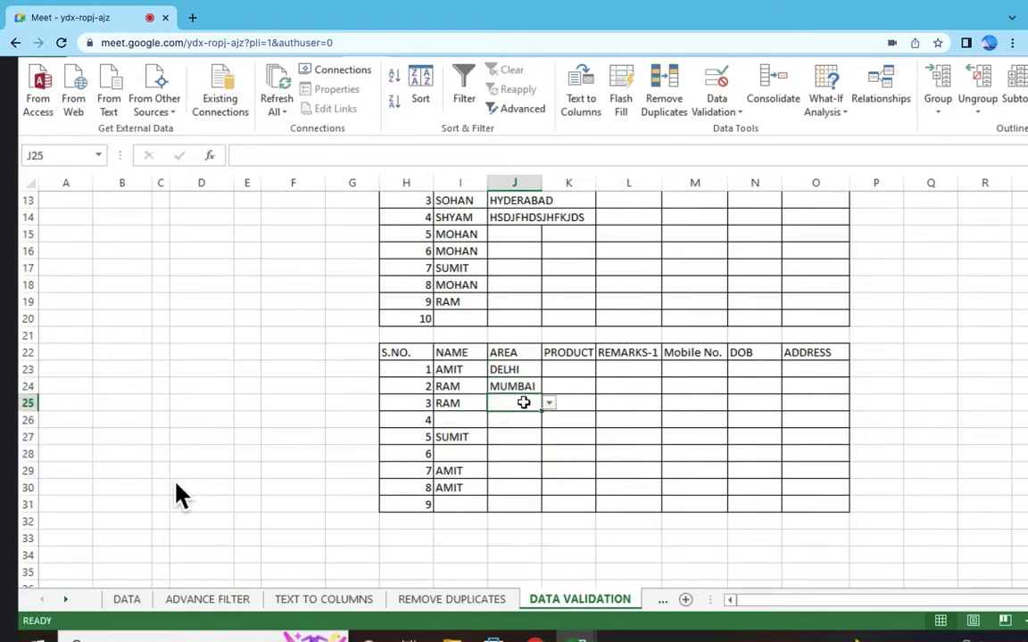
pyautogui.write('SJDG')
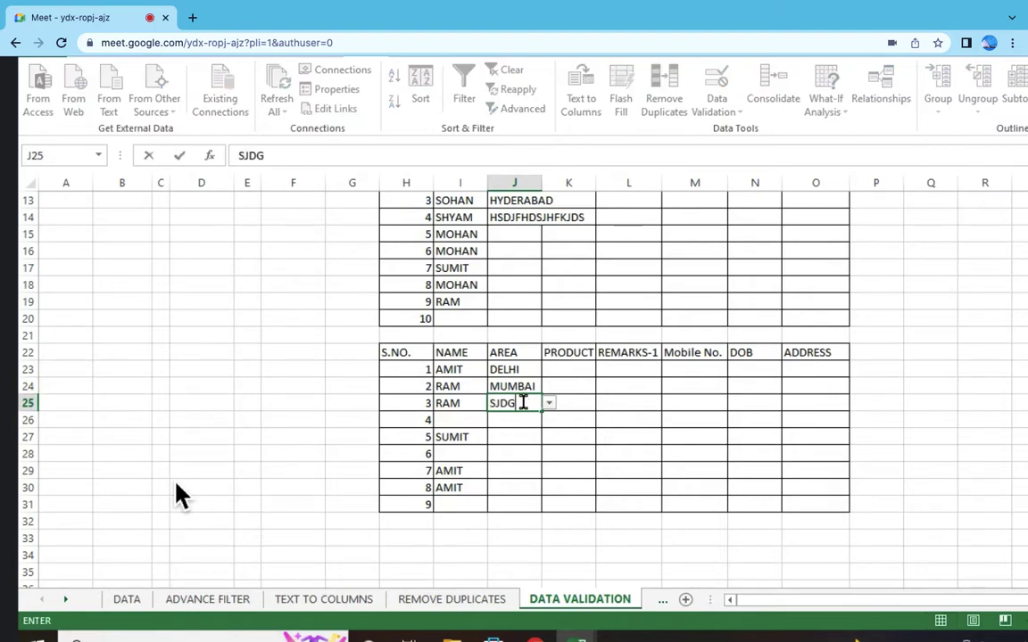
pyautogui.write('ASHJGD')
pyautogui.press('Return')
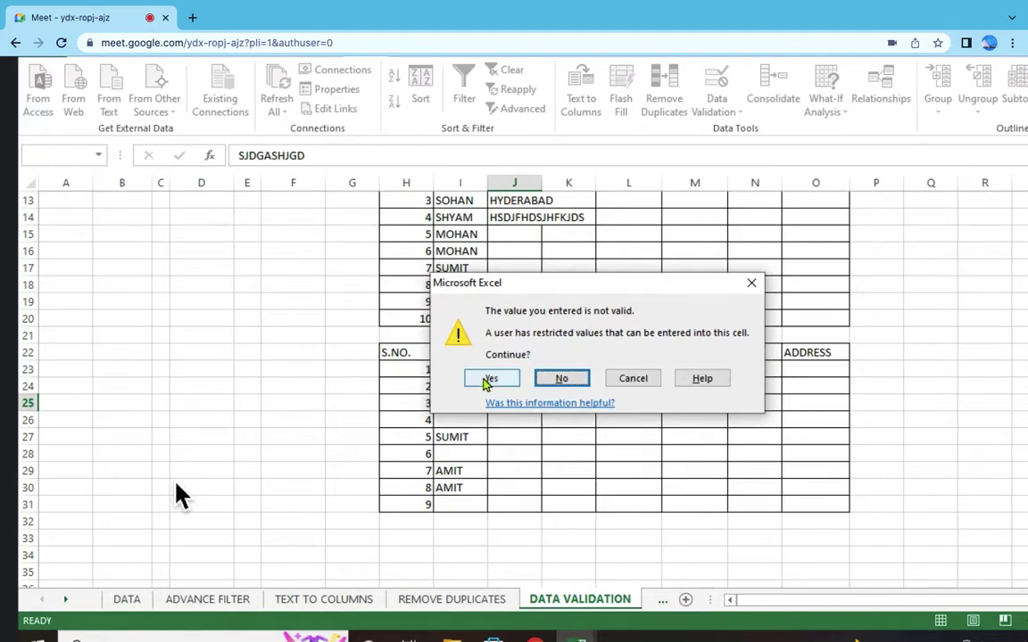
pyautogui.click(573, 381)
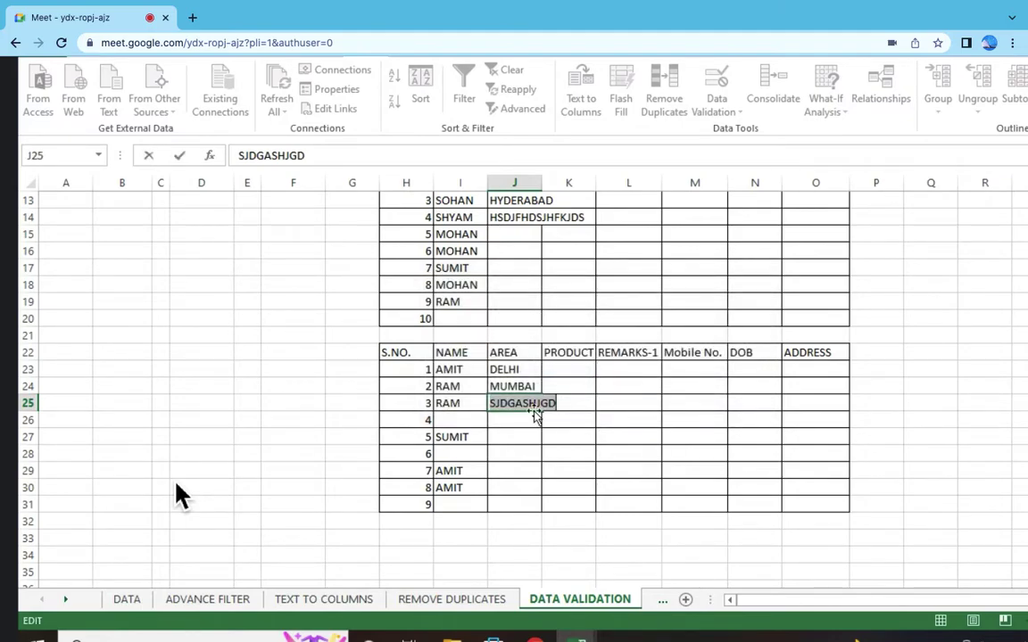
pyautogui.press('BackSpace')
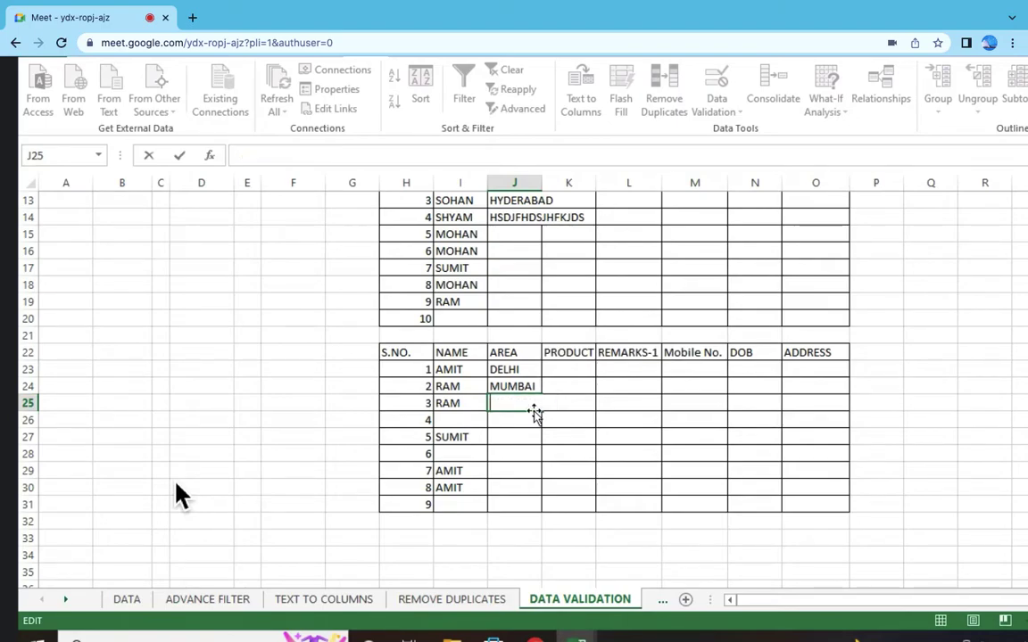
pyautogui.press('Return')
pyautogui.click(533, 401)
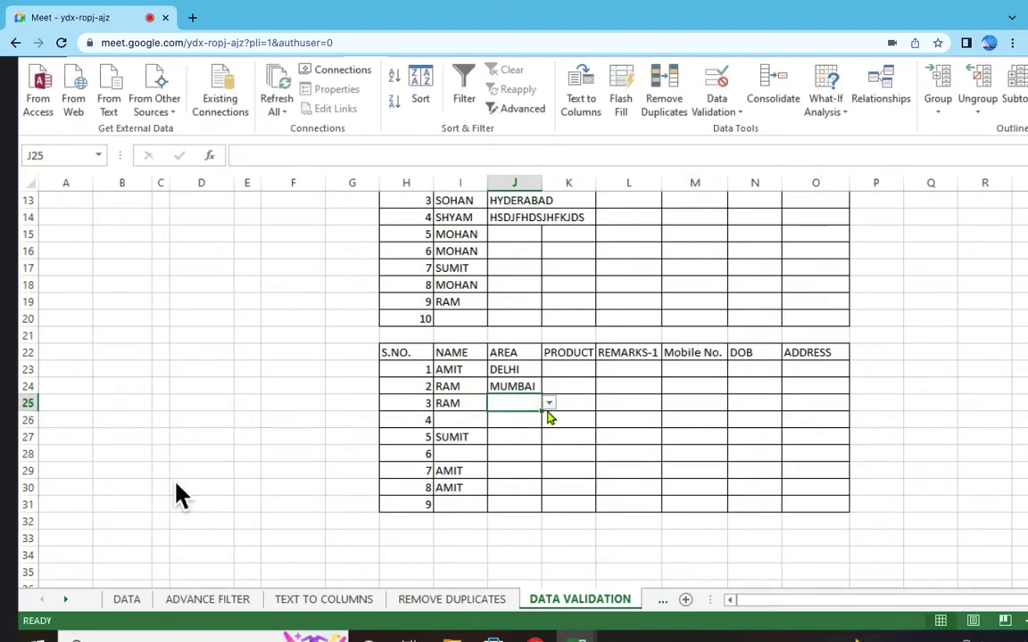
pyautogui.click(549, 405)
pyautogui.click(550, 406)
pyautogui.scroll(3, 555, 421)
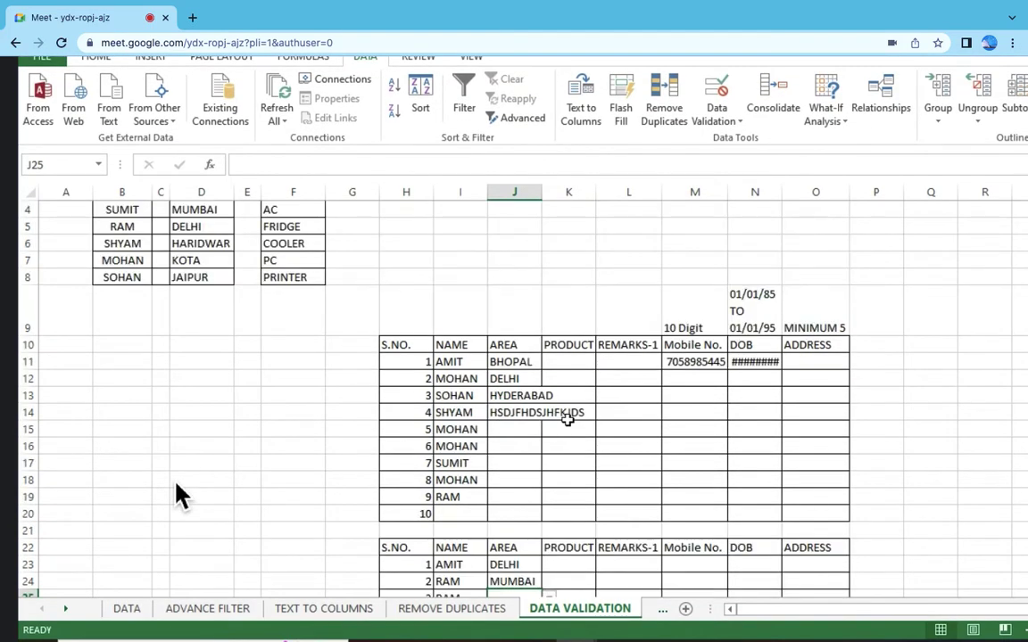
# - Clear the AREA entries in J11:J14
pyautogui.click(506, 382)
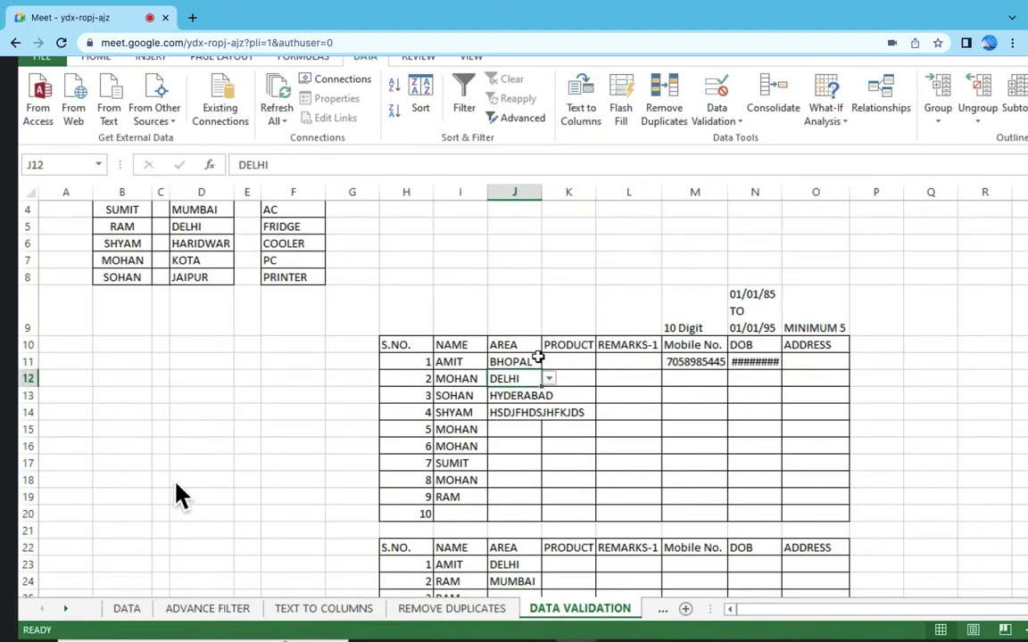
pyautogui.moveTo(535, 361); pyautogui.dragTo(531, 408)
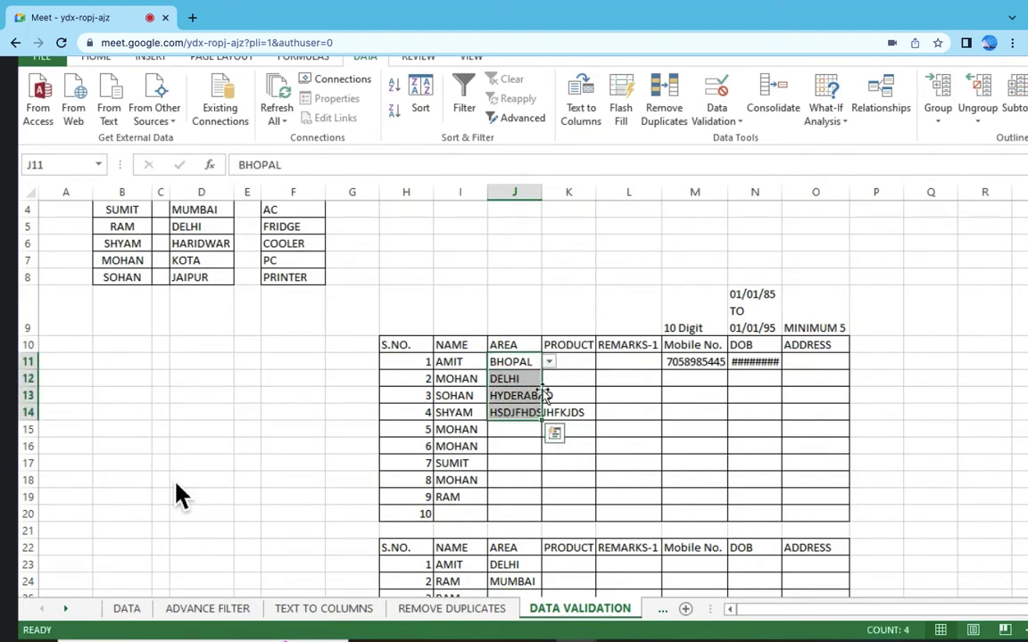
pyautogui.press('Delete')
# - Choose TV, FRIDGE and PC for K11, K12 and K13 from the product dropdowns
pyautogui.click(601, 365)
pyautogui.click(575, 359)
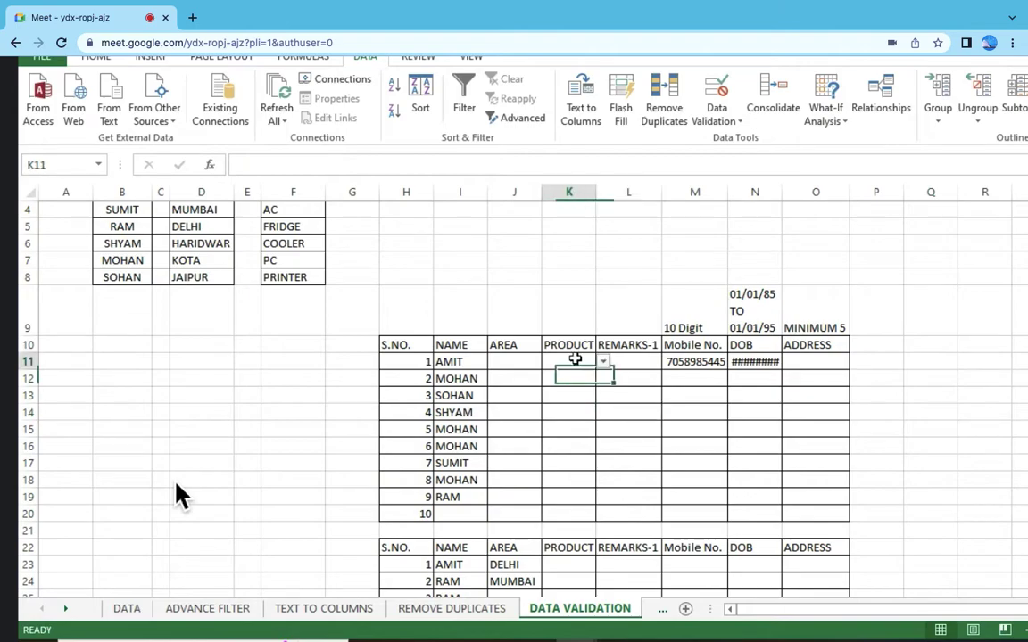
pyautogui.click(603, 361)
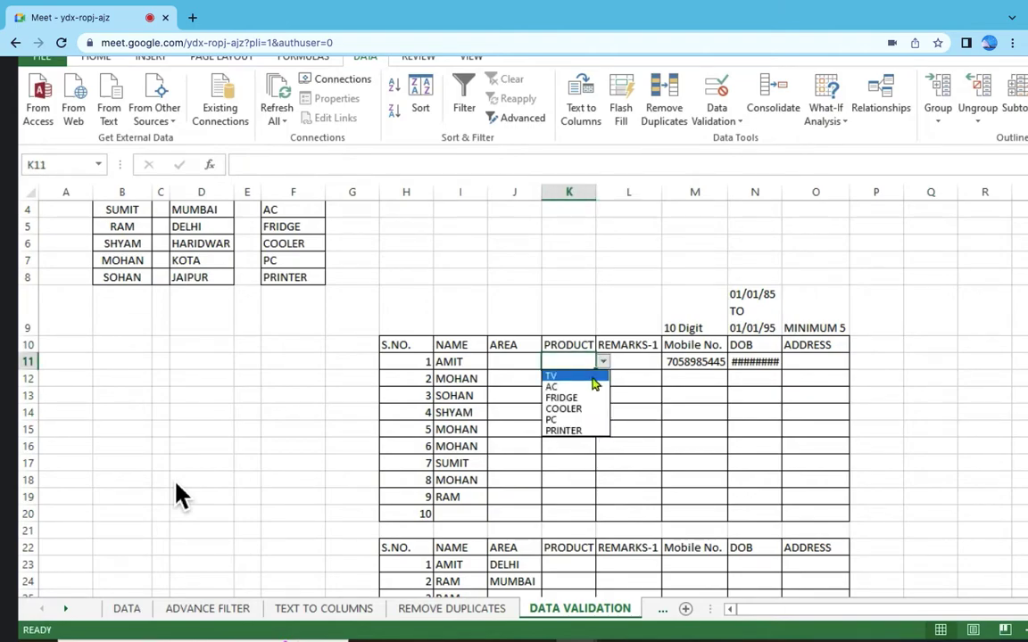
pyautogui.click(592, 376)
pyautogui.click(592, 376)
pyautogui.click(603, 378)
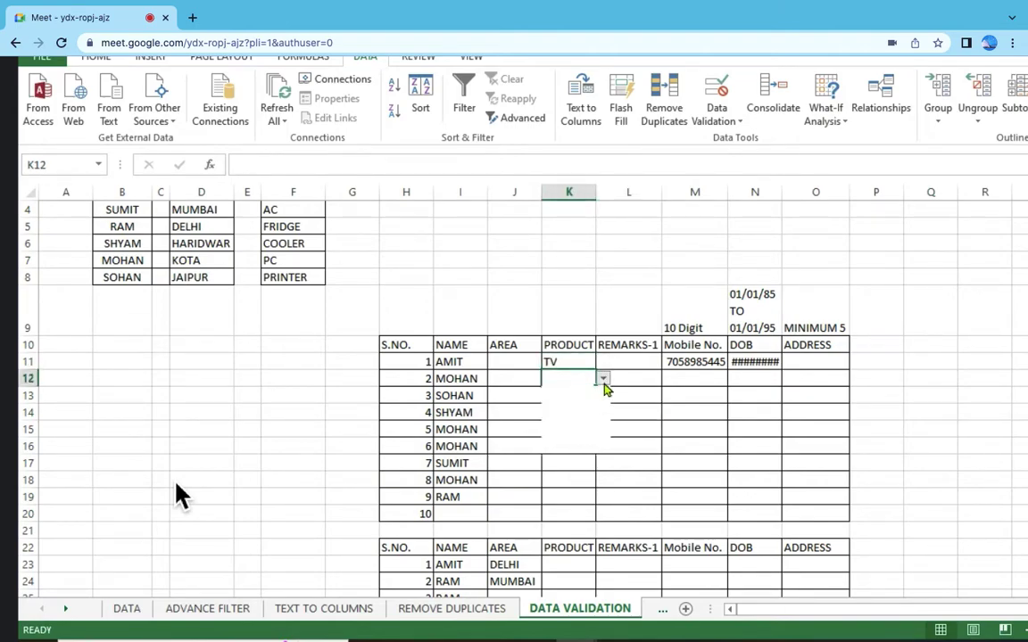
pyautogui.click(588, 414)
pyautogui.click(577, 398)
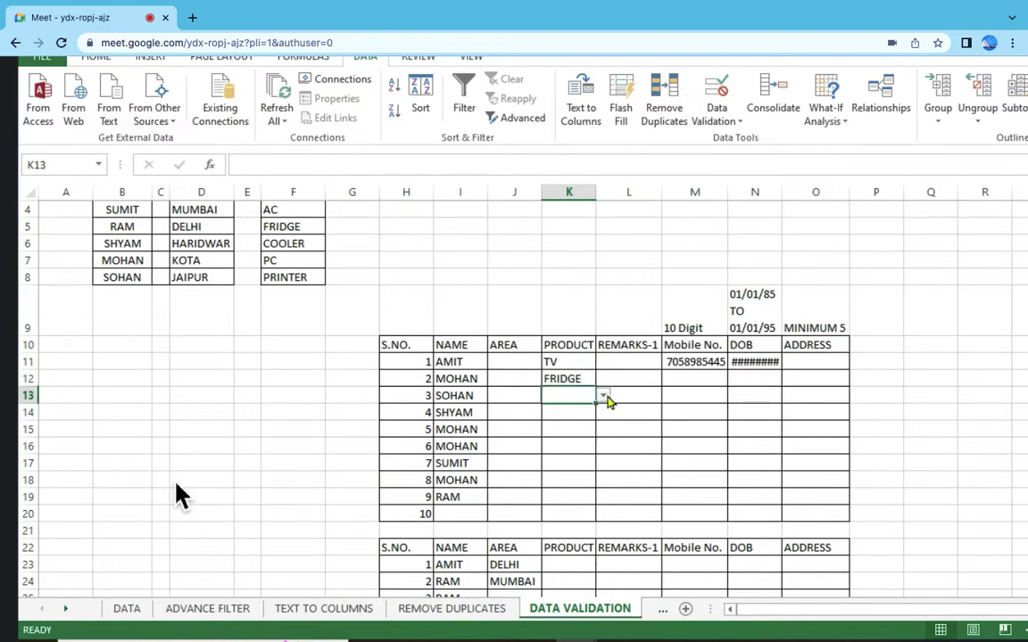
pyautogui.click(604, 397)
pyautogui.click(581, 452)
# - Enter KV in K14 to trigger the Product is Different alert
pyautogui.click(582, 414)
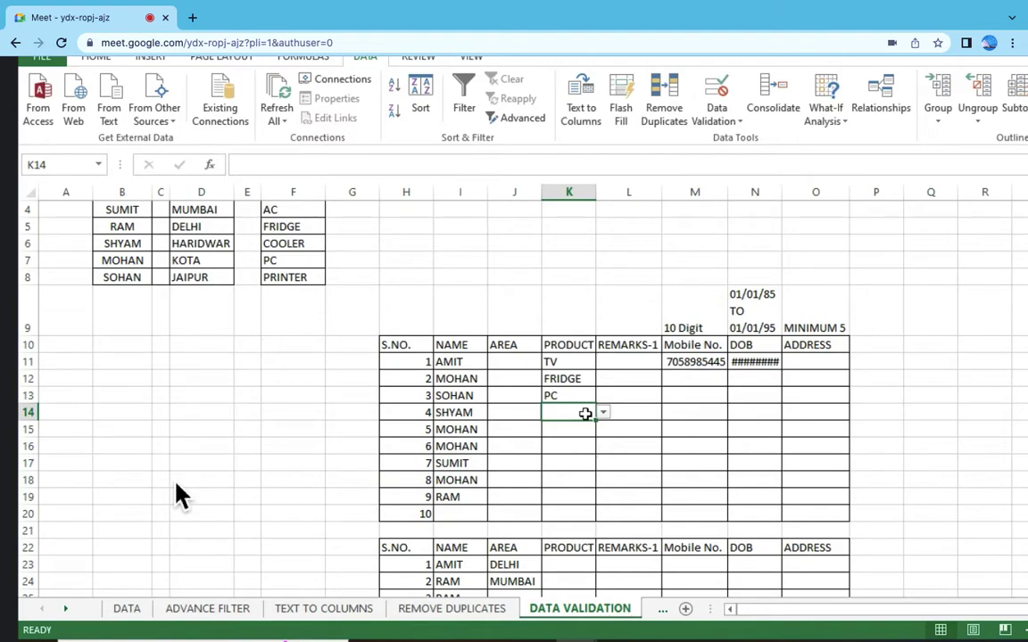
pyautogui.write('K')
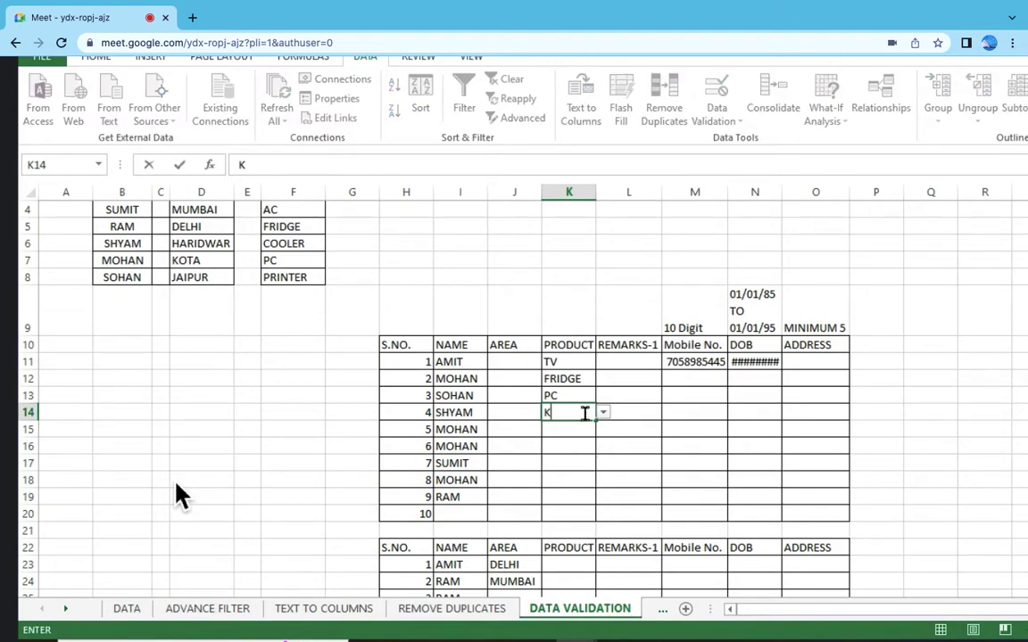
pyautogui.write('V')
pyautogui.press('Return')
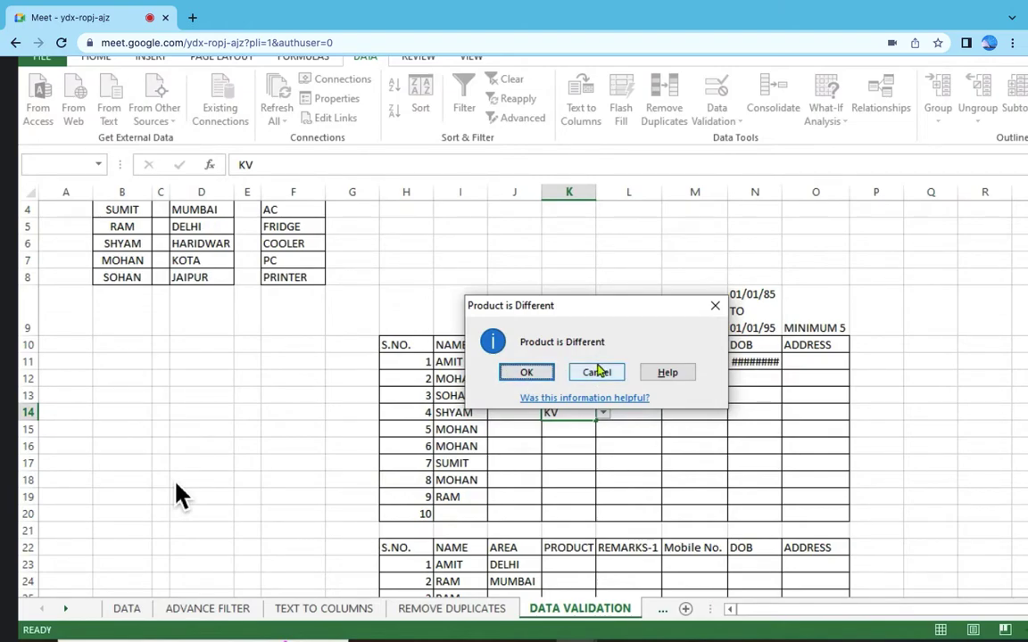
# - Keep KV in K14 and enter SDHJFHKJS in K15 and SDS in K16, accepting each alert
pyautogui.click(526, 372)
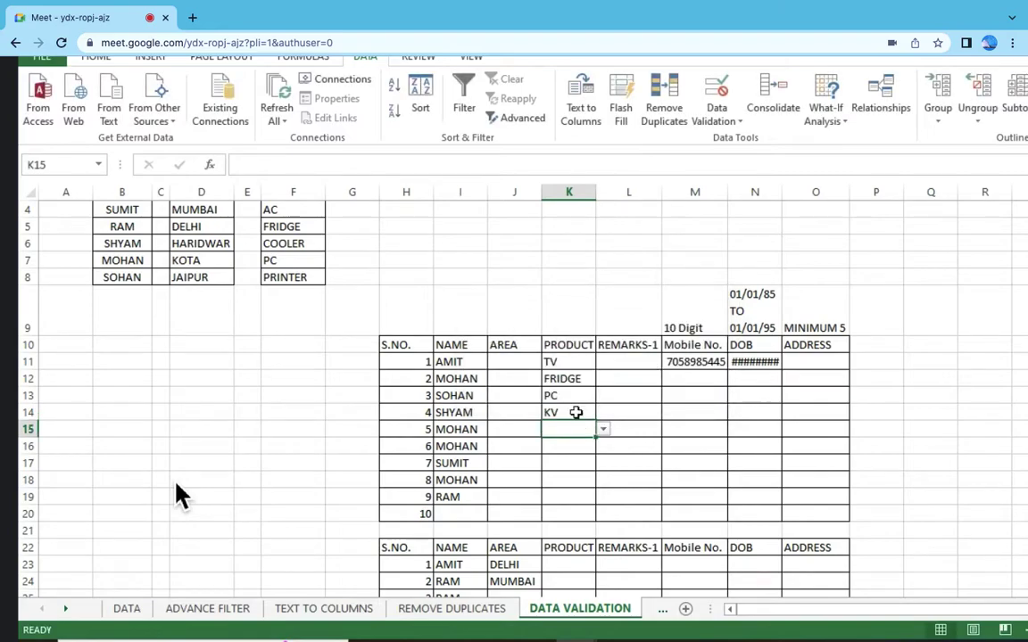
pyautogui.click(575, 412)
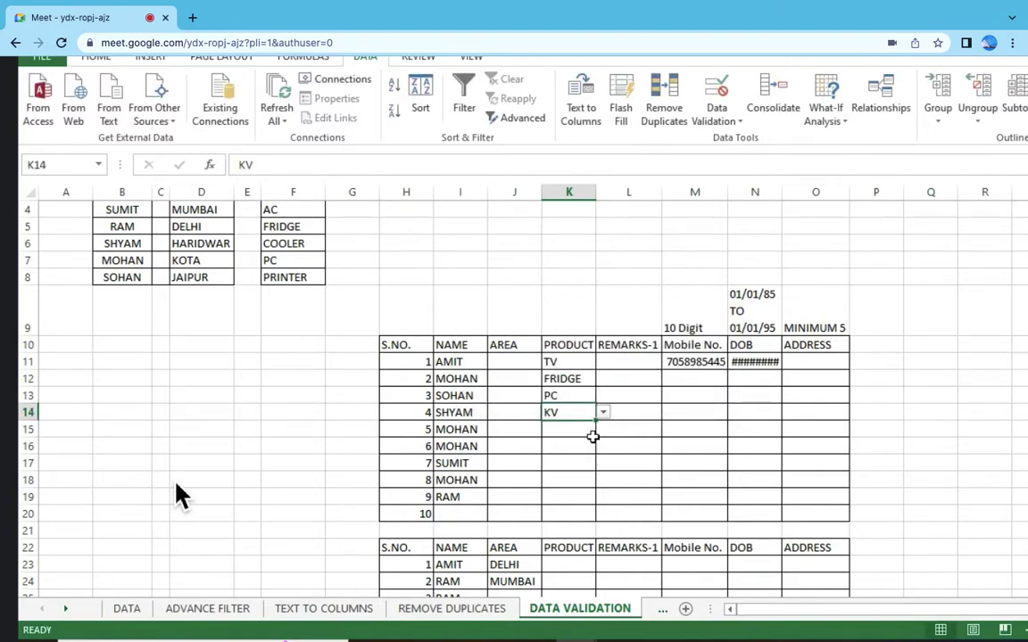
pyautogui.click(580, 426)
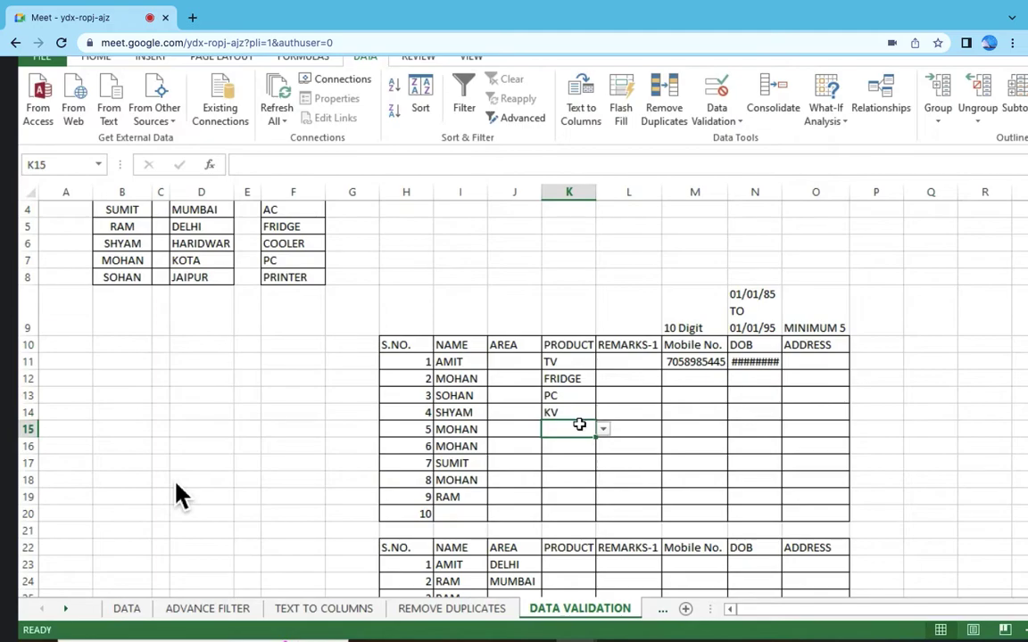
pyautogui.write('SDHJFHKJS')
pyautogui.press('Return')
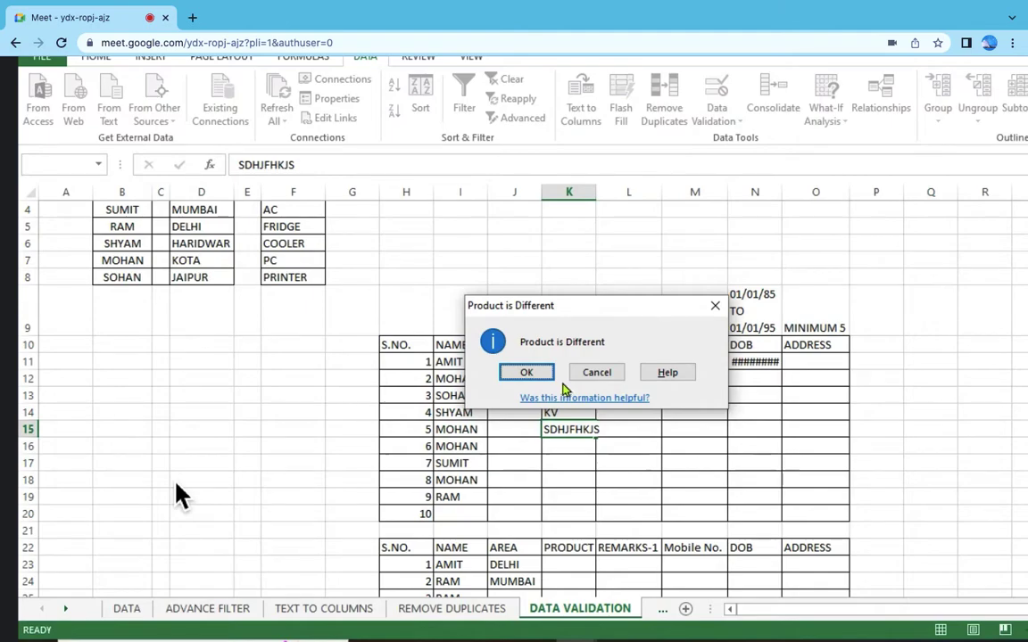
pyautogui.click(528, 373)
pyautogui.write('SDS')
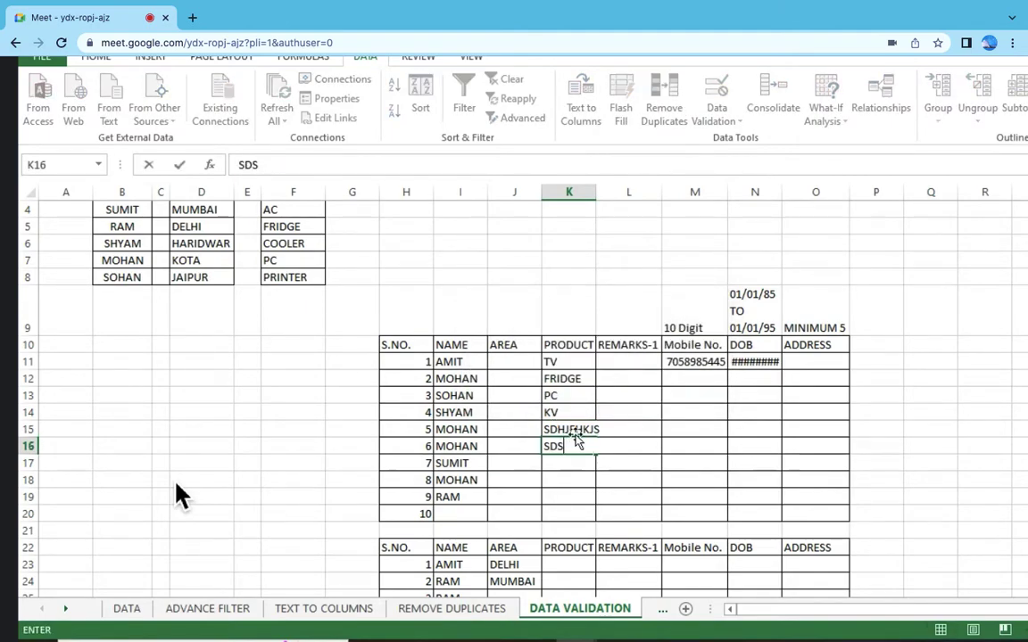
pyautogui.press('Return')
pyautogui.click(524, 373)
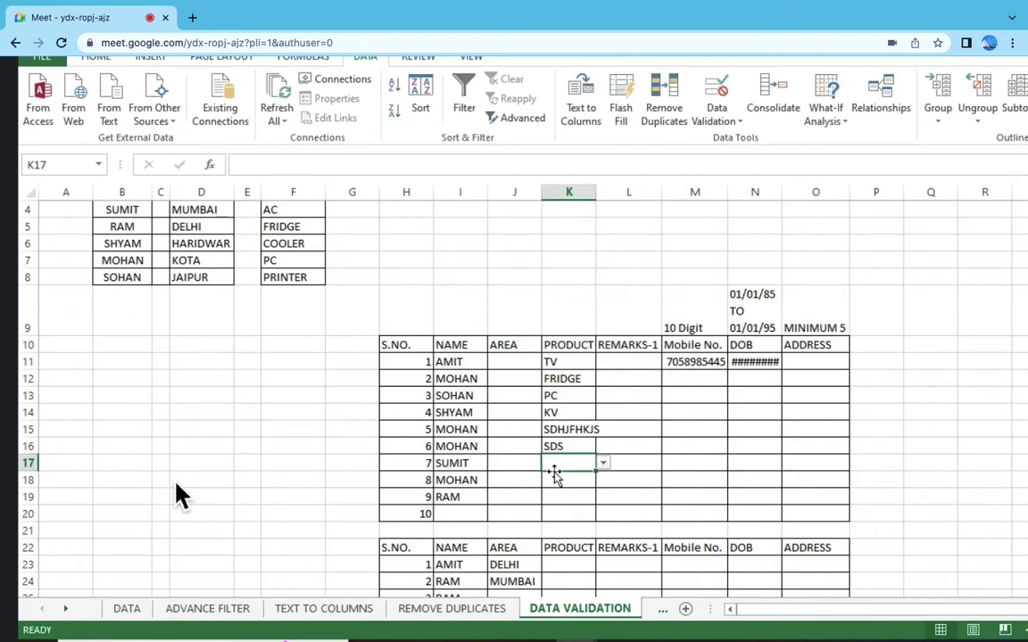
pyautogui.scroll(-1, 564, 477)
pyautogui.scroll(-2, 564, 477)
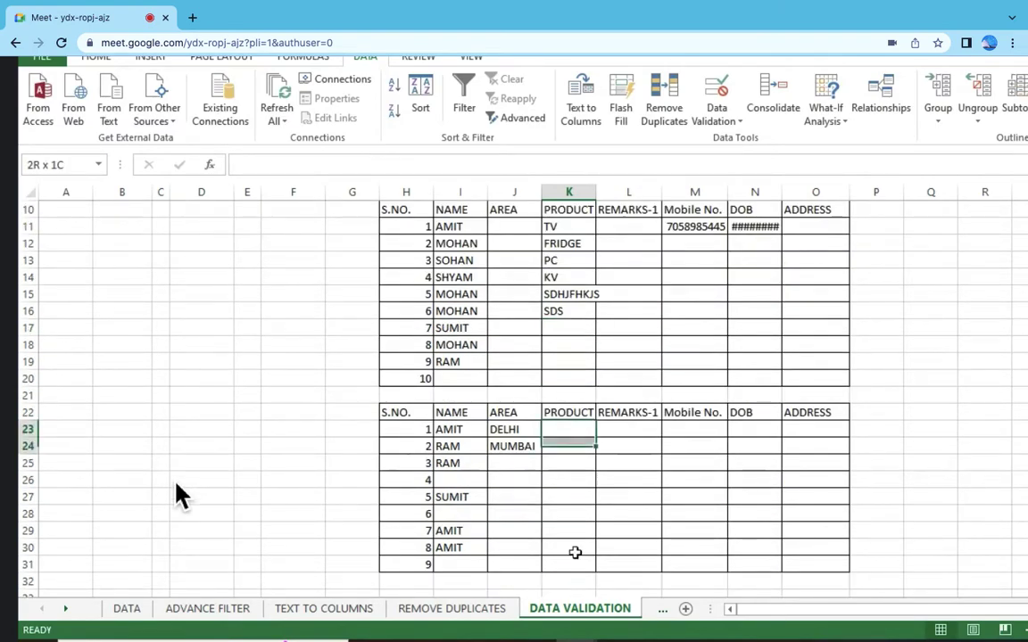
# - Give the lower PRODUCT cells from K23 a List validation rule sourced from F3:F8
pyautogui.moveTo(575, 436); pyautogui.dragTo(574, 562)
pyautogui.scroll(3, 583, 471)
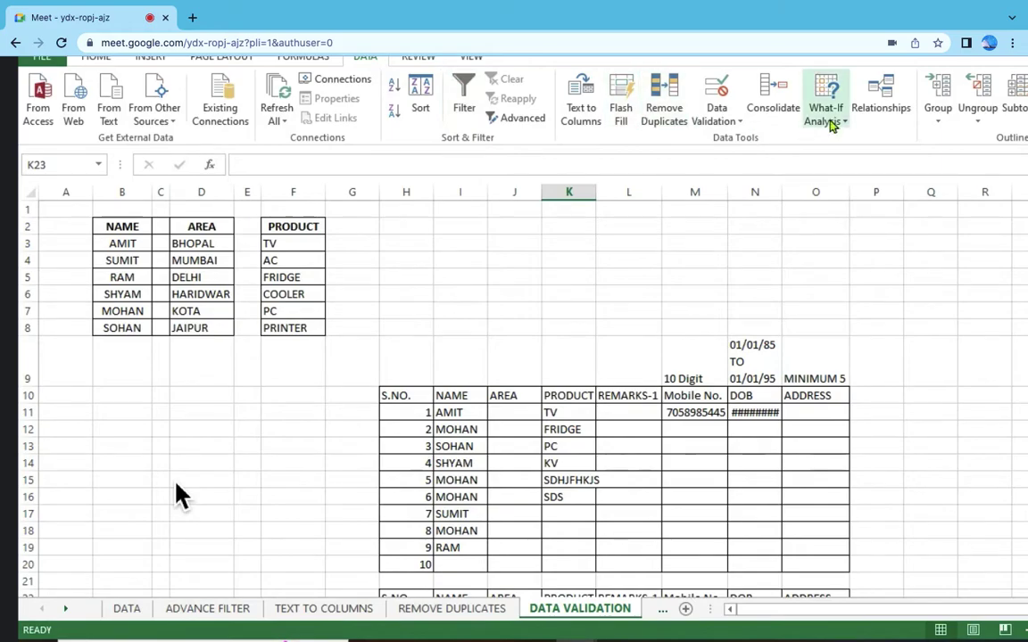
pyautogui.click(715, 93)
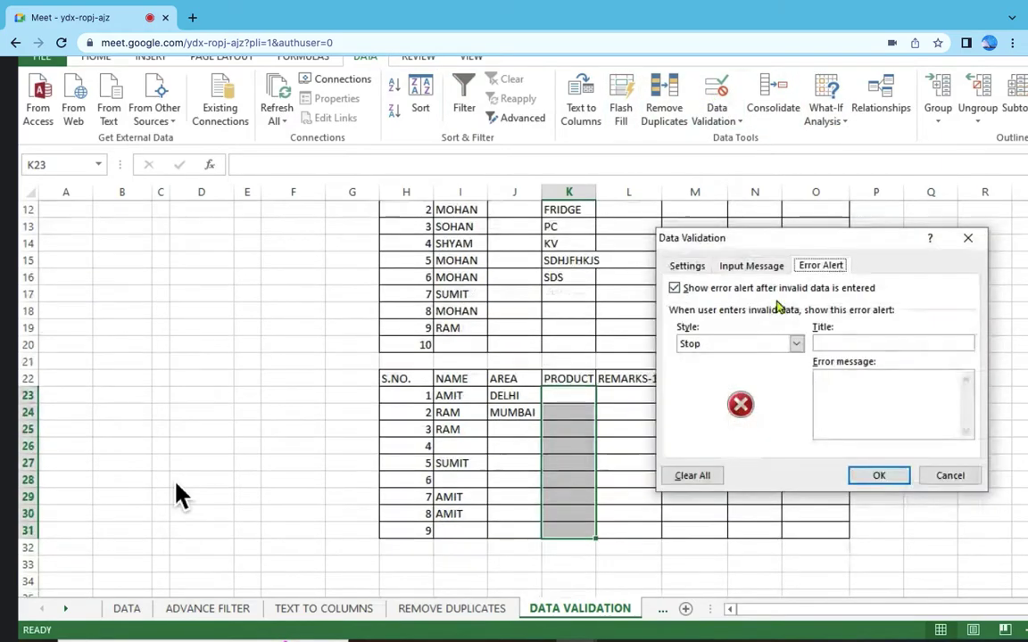
pyautogui.click(689, 266)
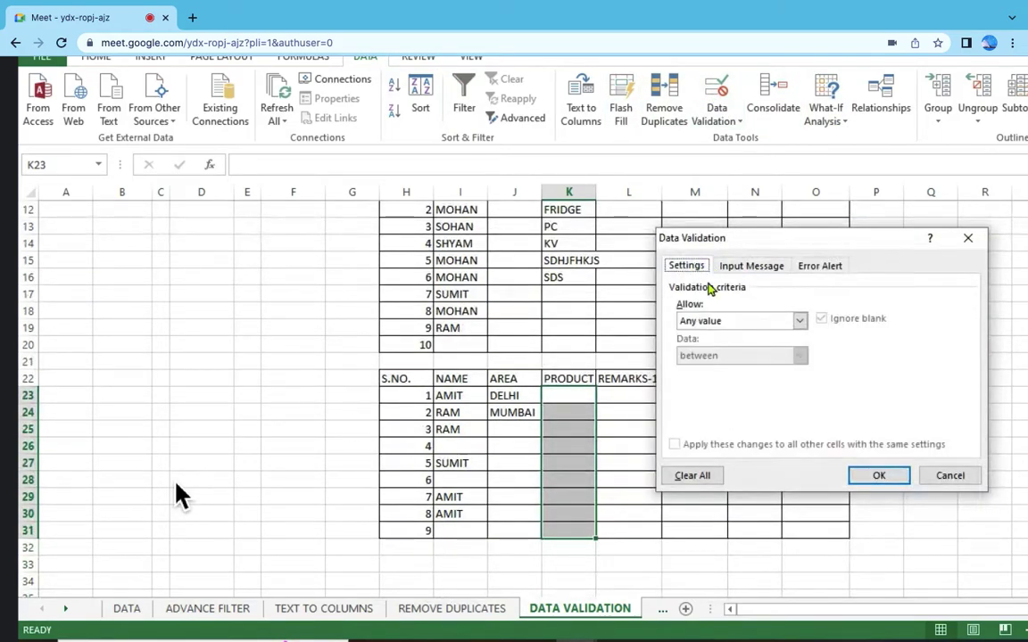
pyautogui.click(801, 321)
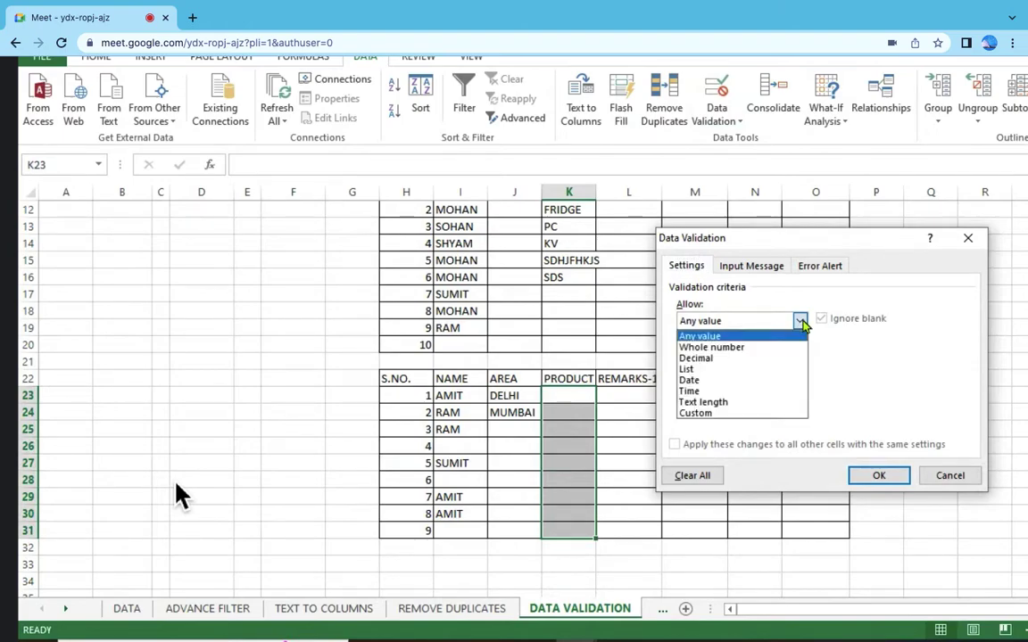
pyautogui.click(754, 367)
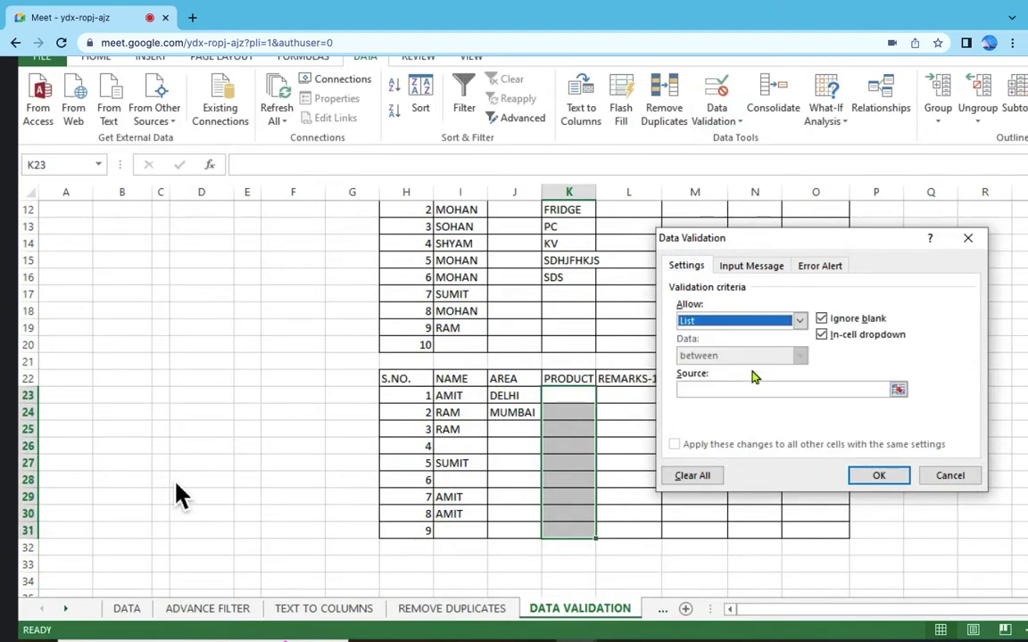
pyautogui.click(898, 390)
pyautogui.scroll(4, 297, 363)
pyautogui.moveTo(295, 246); pyautogui.dragTo(305, 328)
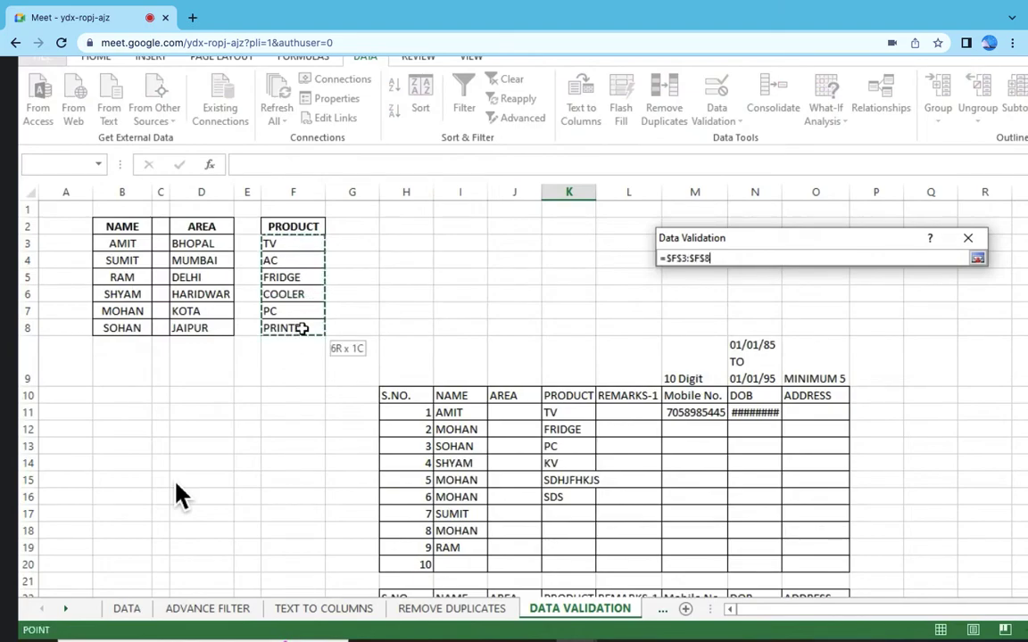
pyautogui.press('Return')
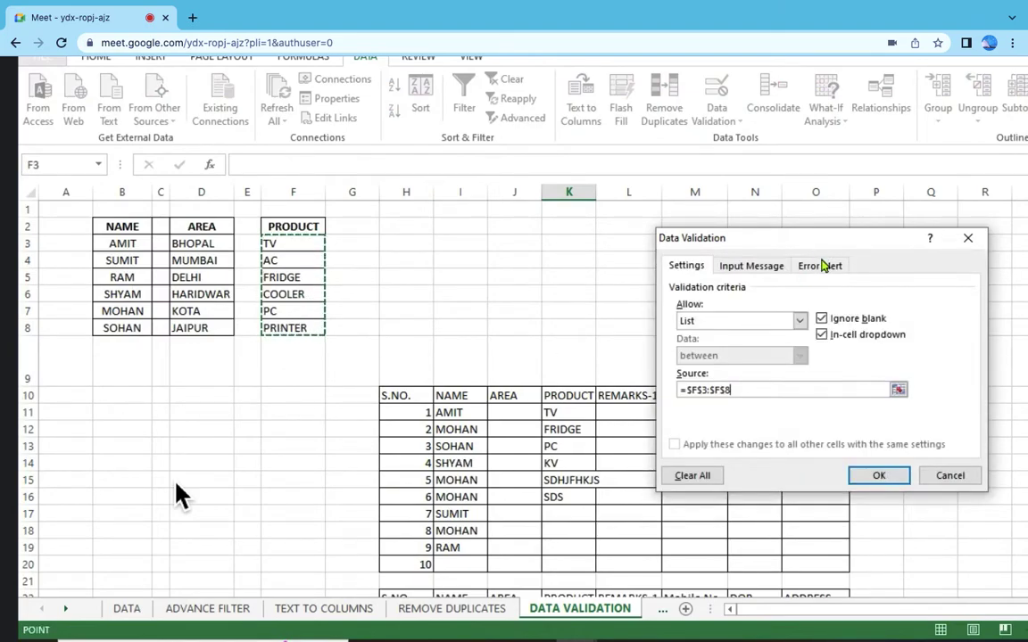
# - Set the product rule's error alert style to Information and apply it
pyautogui.click(819, 266)
pyautogui.click(795, 344)
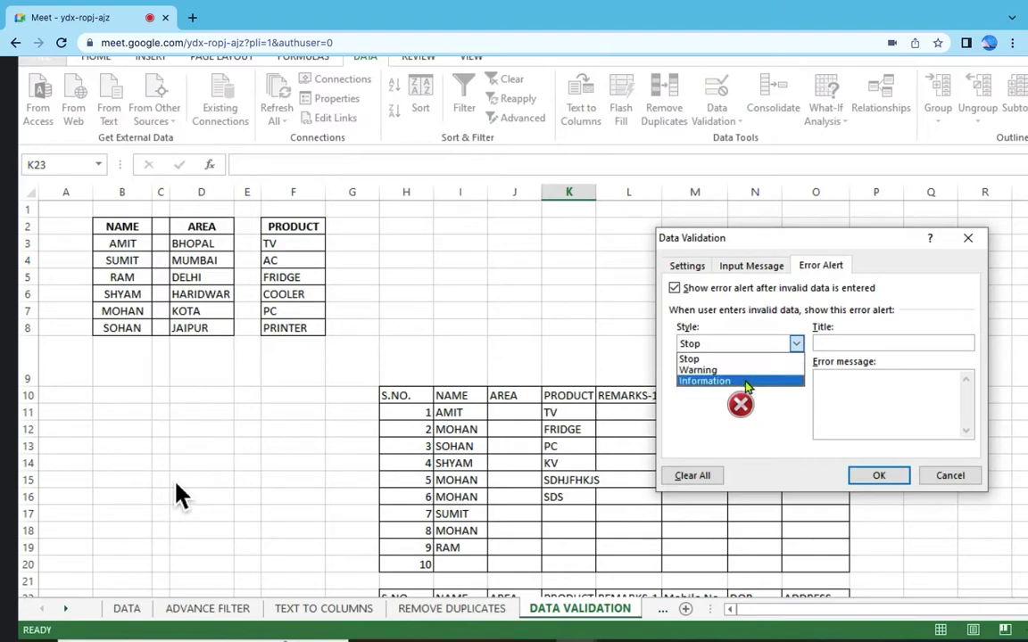
pyautogui.click(749, 381)
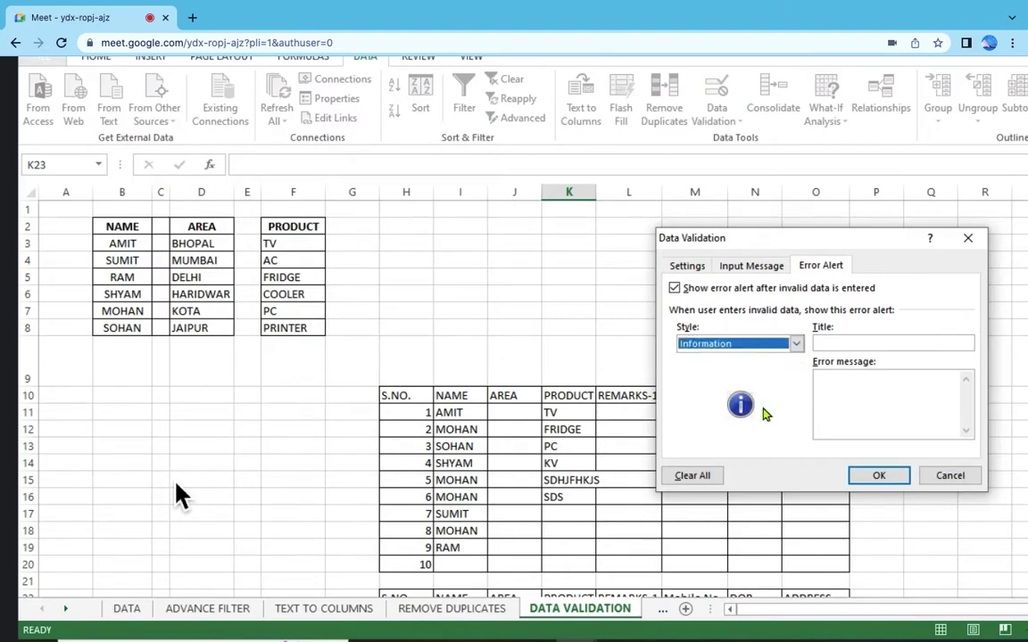
pyautogui.click(879, 475)
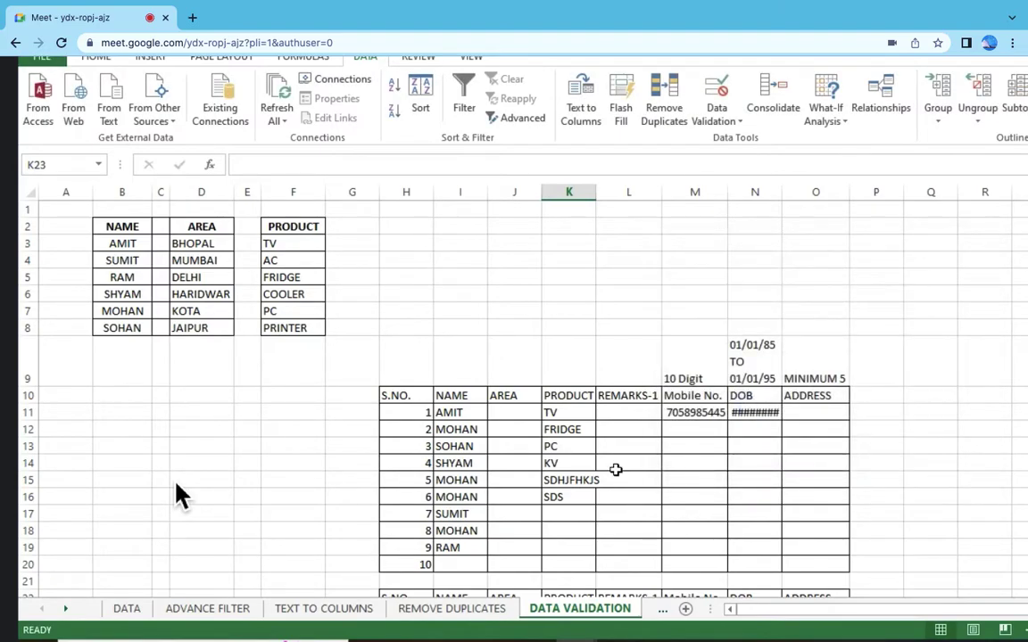
# - Choose FRIDGE, COOLER and COOLER for K23, K24 and K25 from the product dropdowns
pyautogui.scroll(-1, 616, 470)
pyautogui.scroll(-4, 615, 471)
pyautogui.click(604, 329)
pyautogui.click(580, 361)
pyautogui.click(593, 346)
pyautogui.click(604, 346)
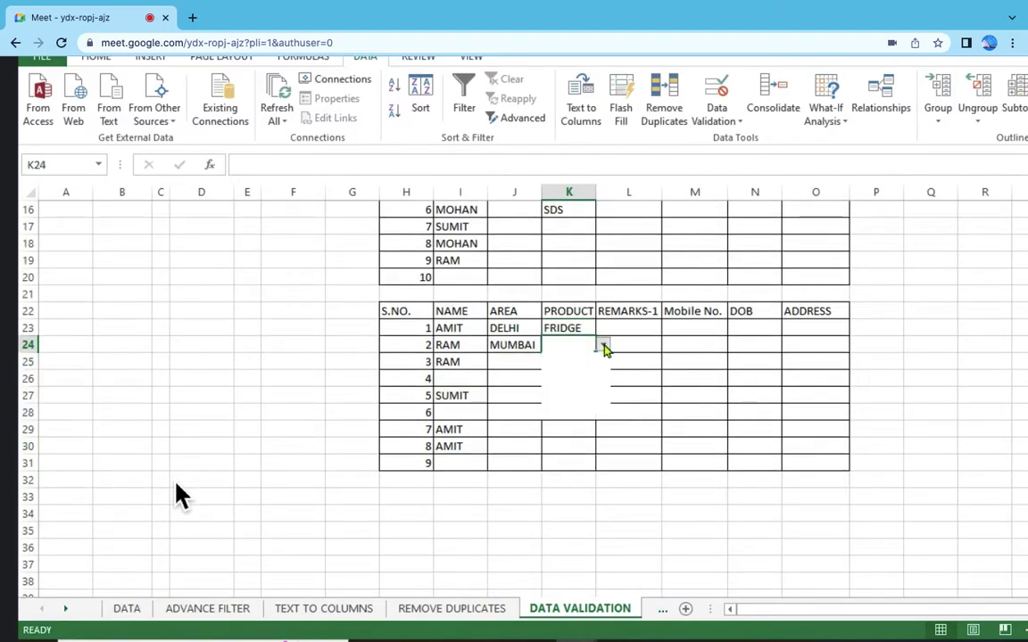
pyautogui.click(584, 390)
pyautogui.click(579, 360)
pyautogui.click(604, 361)
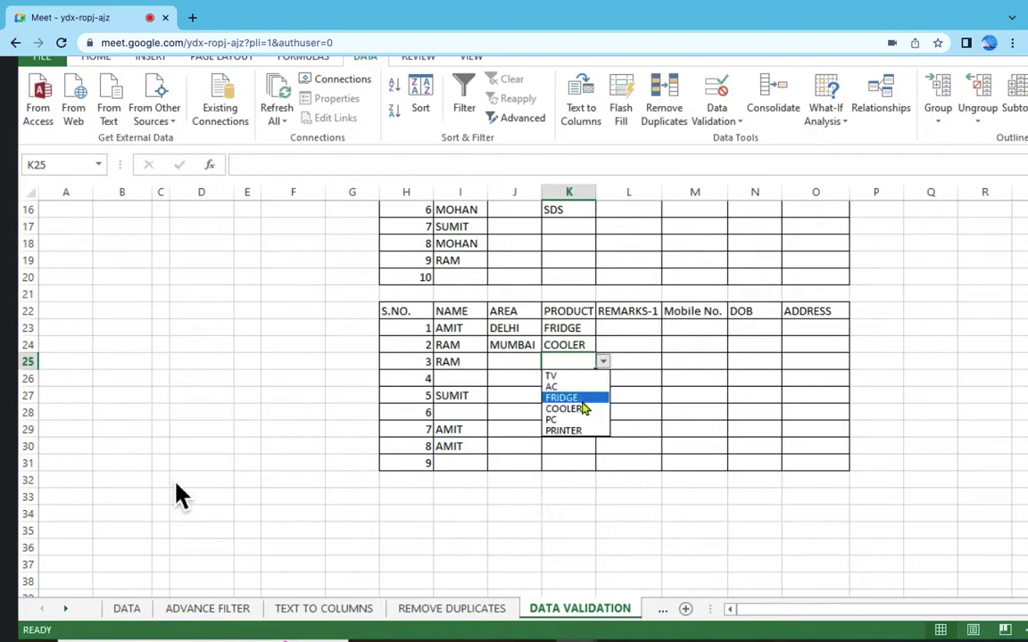
pyautogui.click(582, 408)
# - Enter DFHKJDS in K26 and keep it despite the validation warning
pyautogui.click(582, 377)
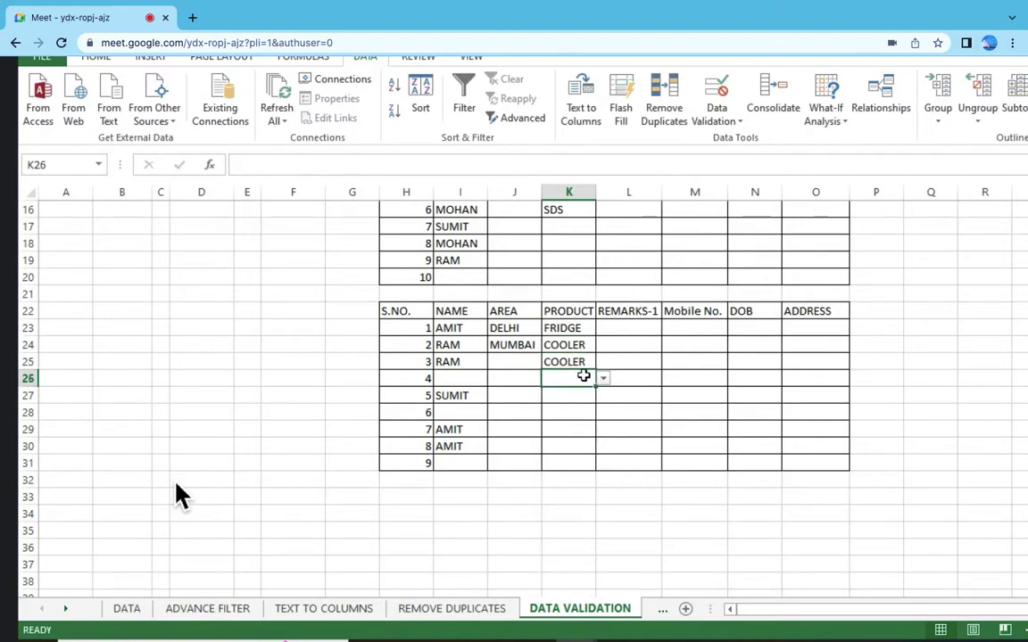
pyautogui.write('DFHKJDS')
pyautogui.press('Return')
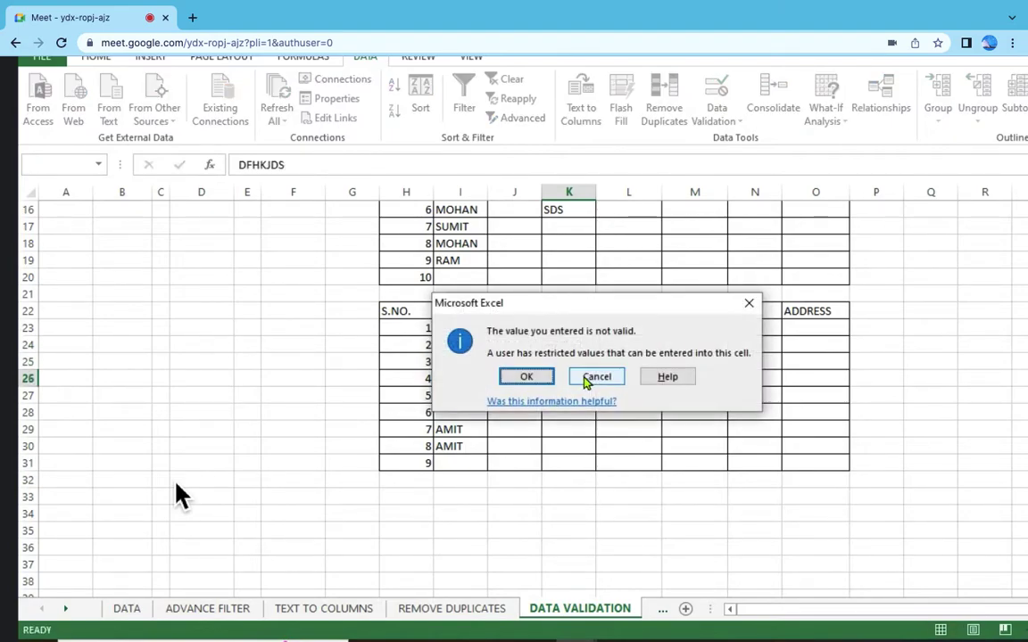
pyautogui.click(586, 379)
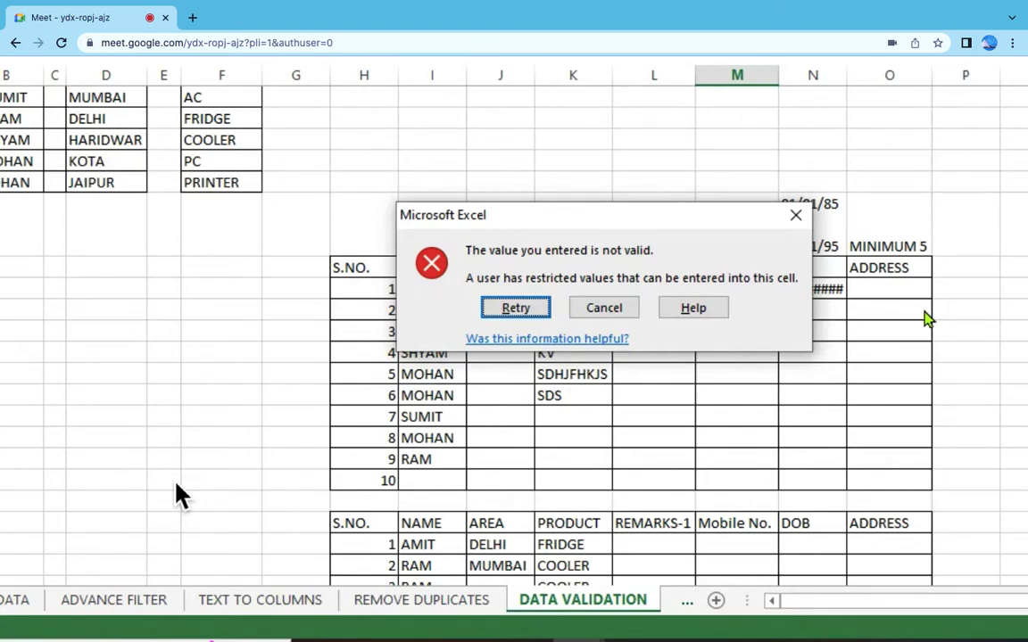
# - Have a 13-digit number refused in M13, then enter a valid mobile number for SOHAN
pyautogui.press('Escape')
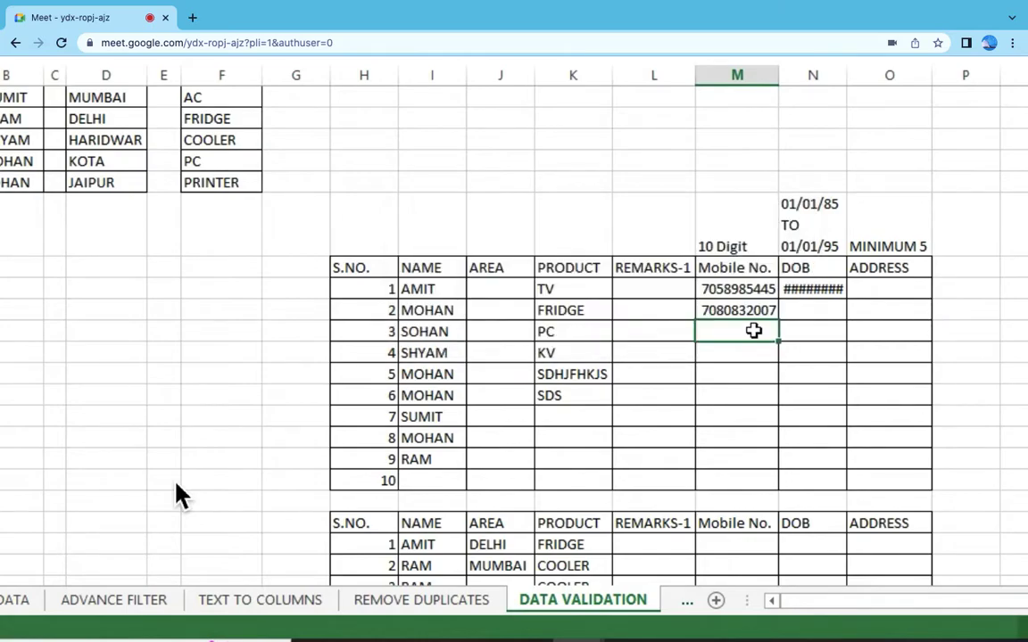
pyautogui.write('2154321653565')
pyautogui.press('Return')
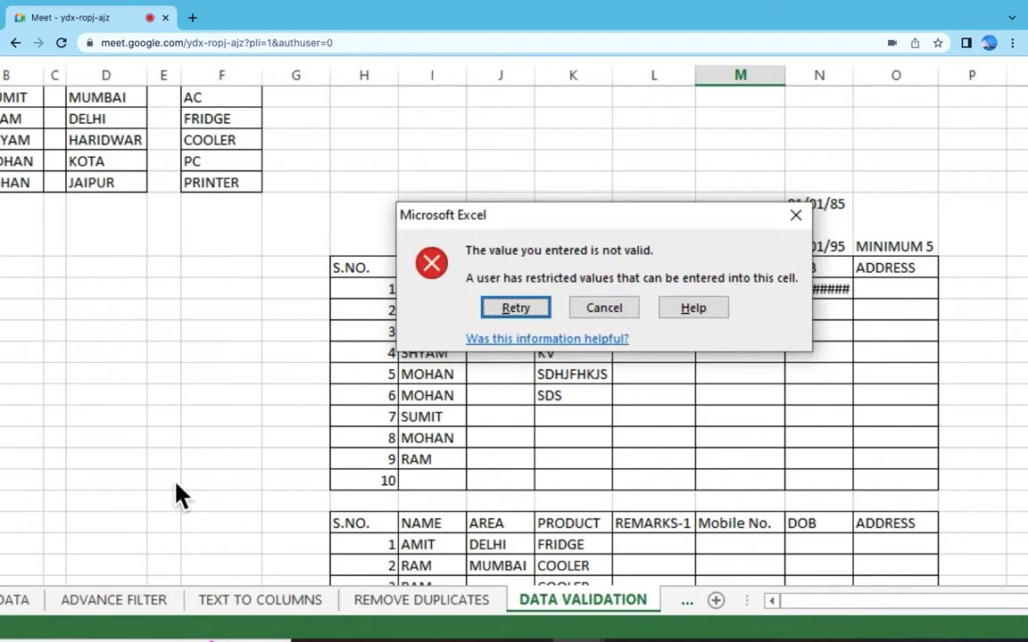
pyautogui.press('Escape')
pyautogui.write('1234567899')
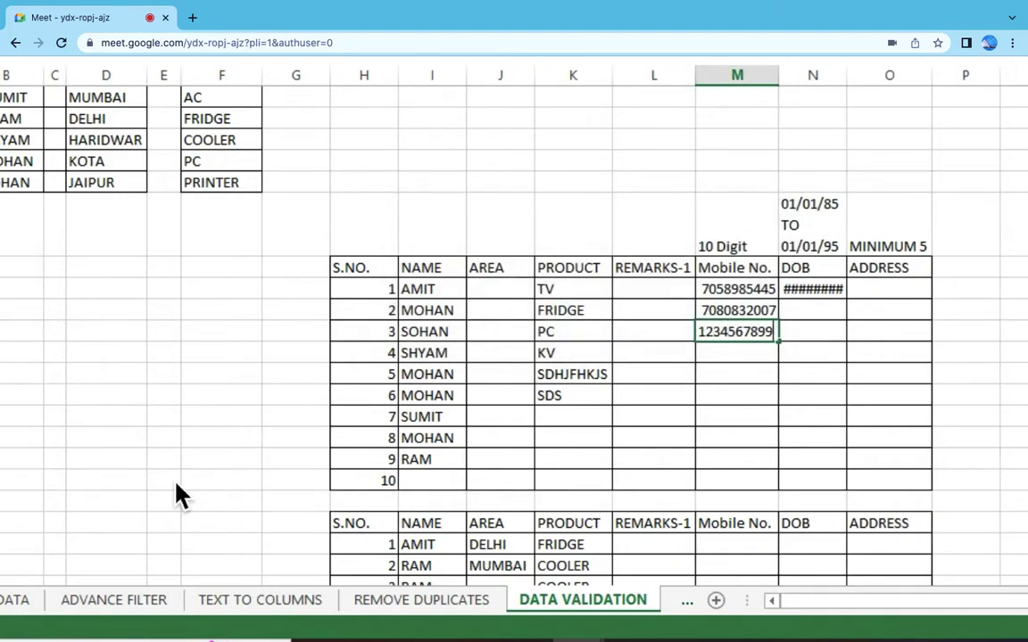
pyautogui.press('Return')
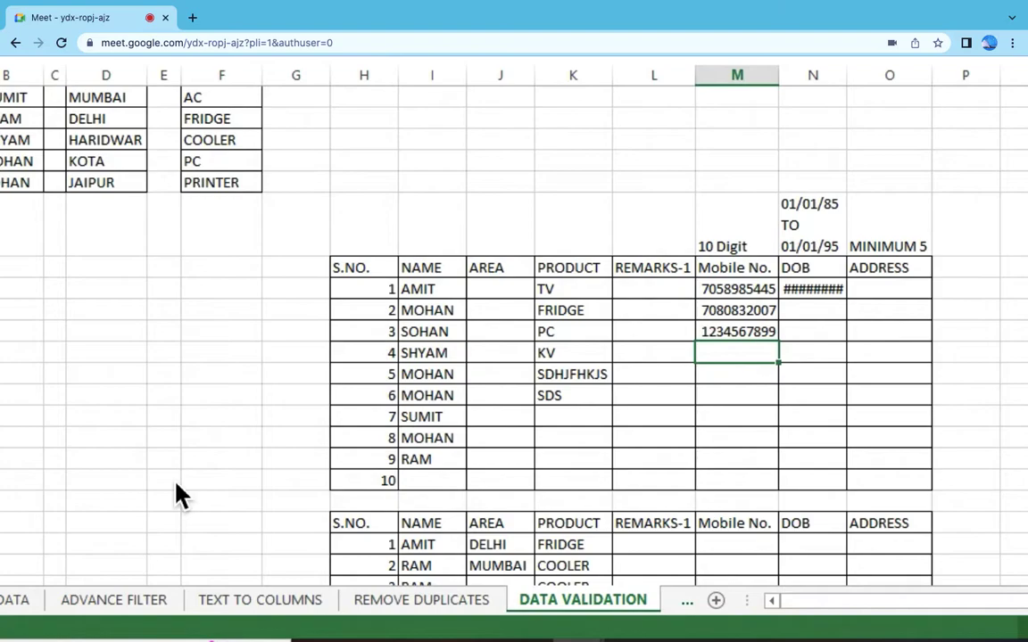
pyautogui.scroll(-2, 973, 406)
pyautogui.moveTo(759, 381); pyautogui.dragTo(767, 547)
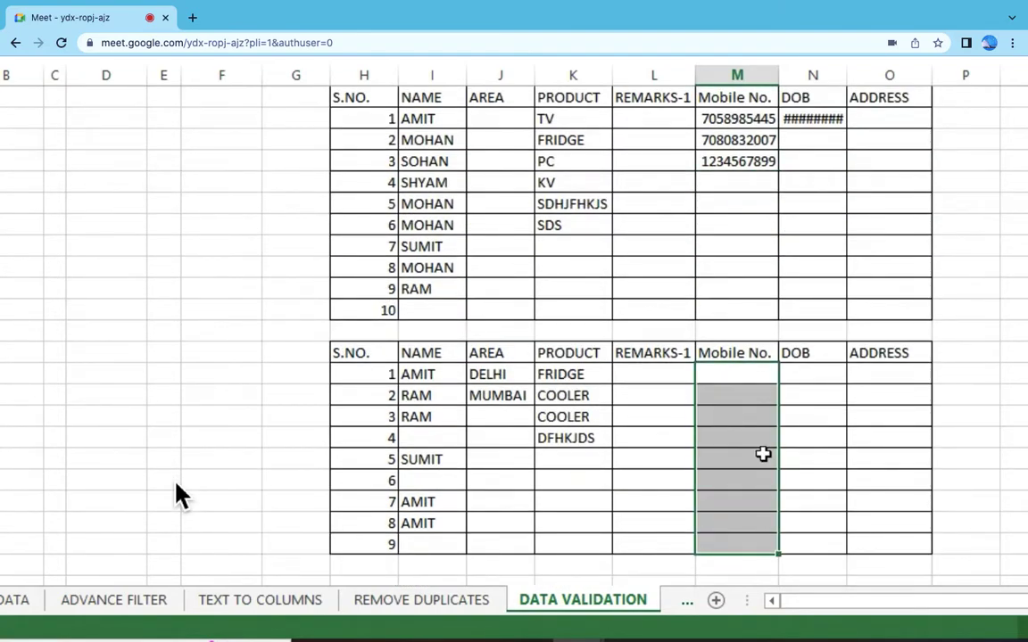
# - Restrict M23:M31 to Text length equal to 10 characters
pyautogui.scroll(1, 748, 470)
pyautogui.scroll(2, 748, 470)
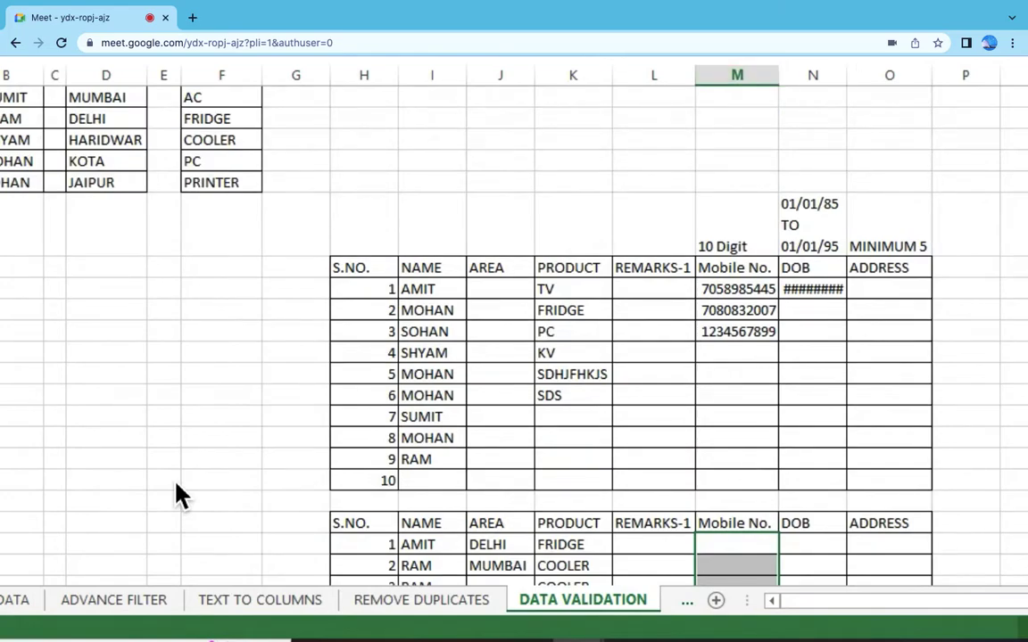
pyautogui.hotkey('alt', 'a', 'v', 'v')
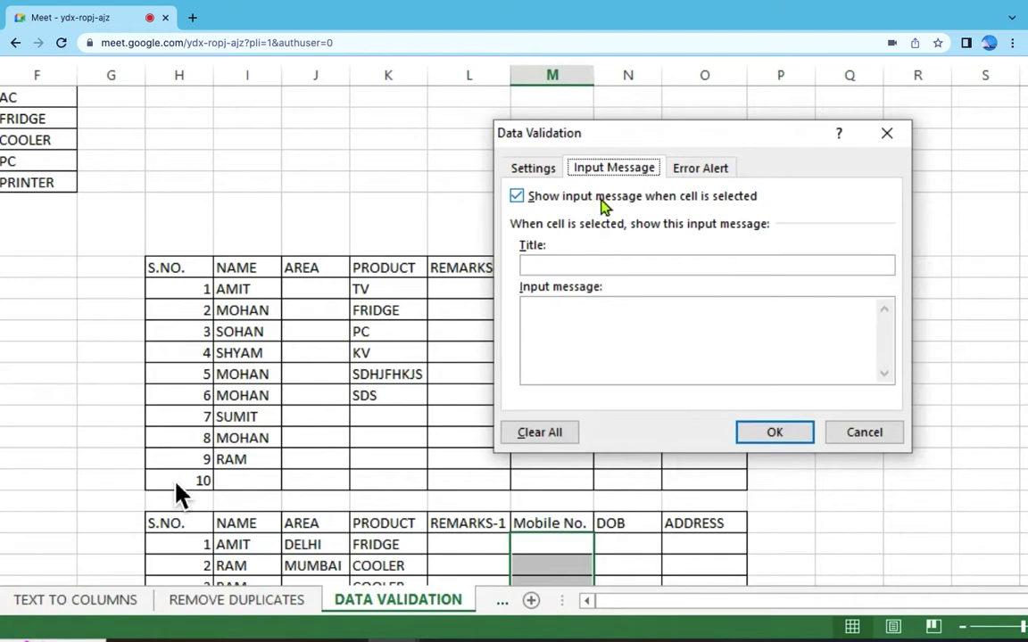
pyautogui.click(536, 169)
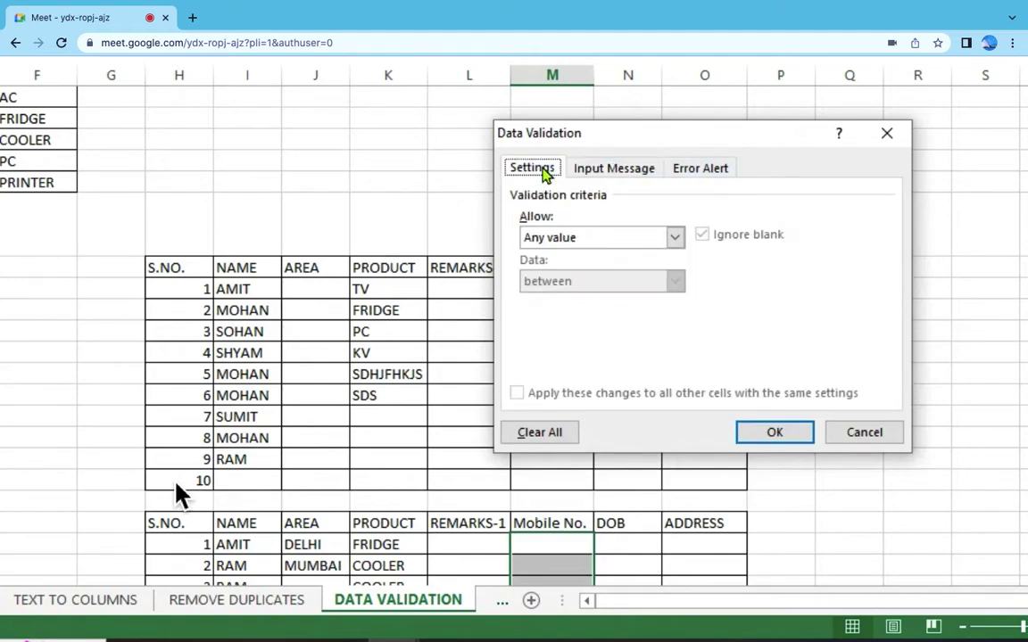
pyautogui.click(675, 238)
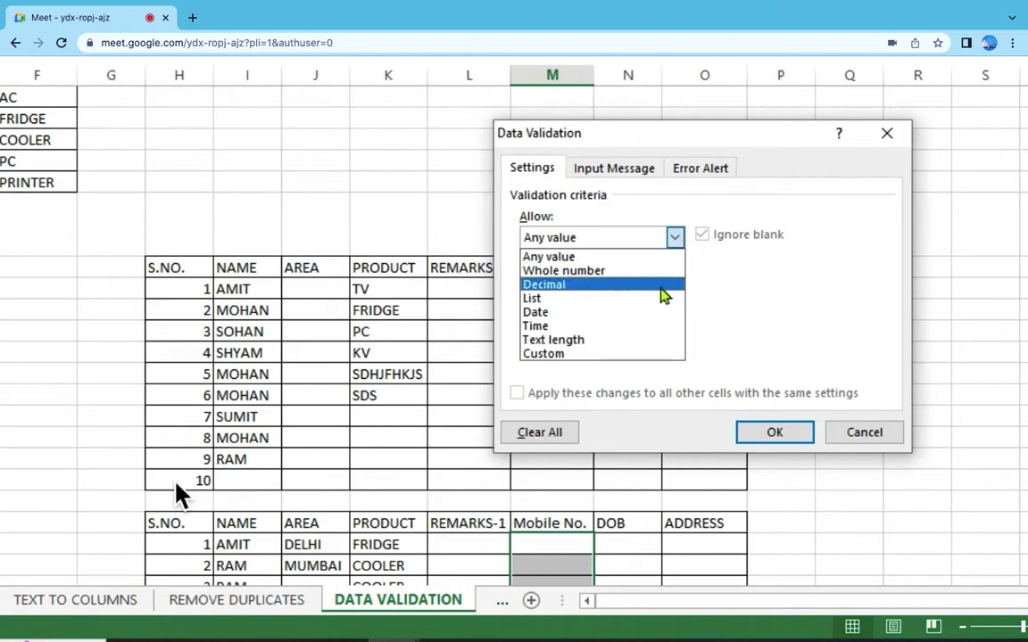
pyautogui.click(584, 340)
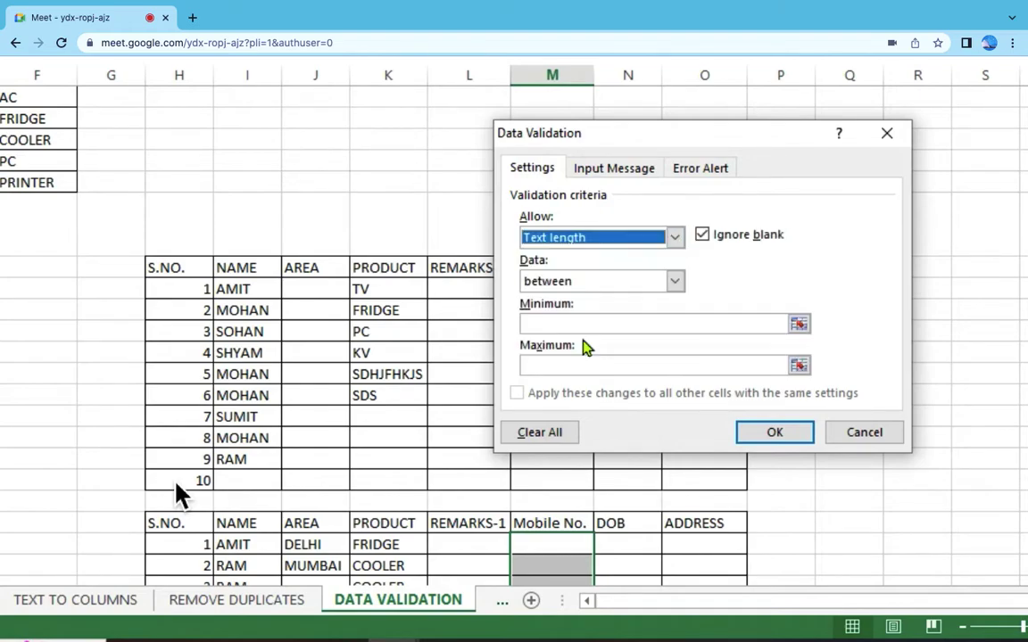
pyautogui.click(676, 282)
pyautogui.click(659, 328)
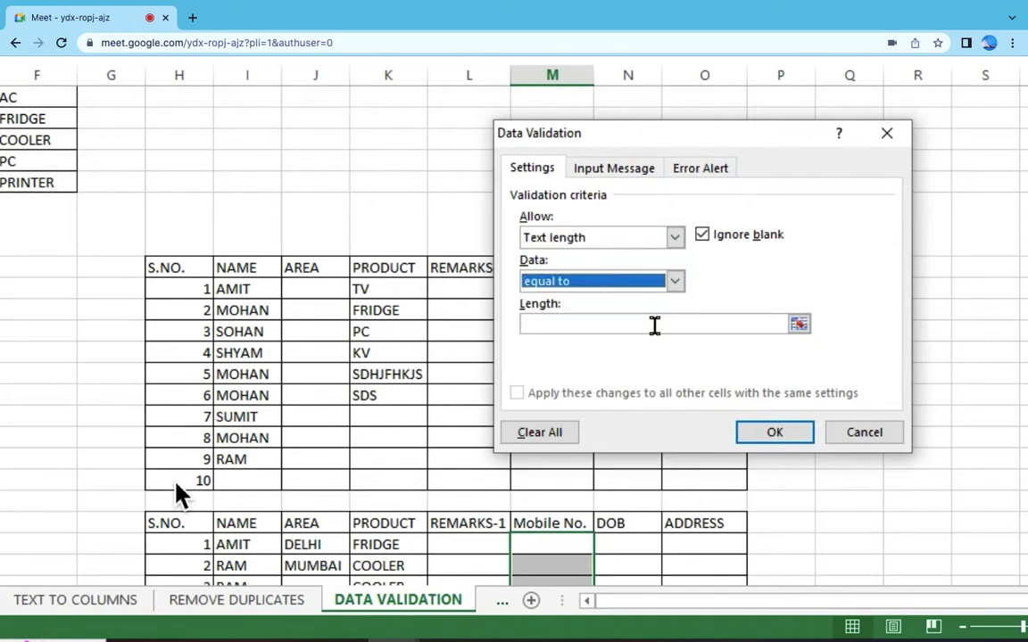
pyautogui.write('10')
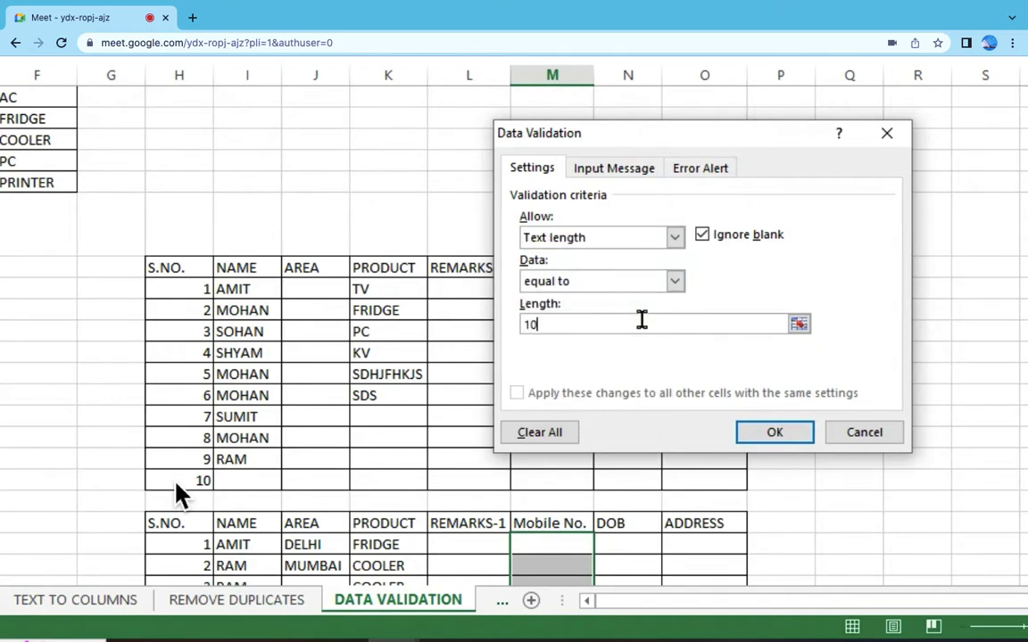
pyautogui.click(775, 432)
pyautogui.scroll(-5, 670, 463)
pyautogui.click(560, 312)
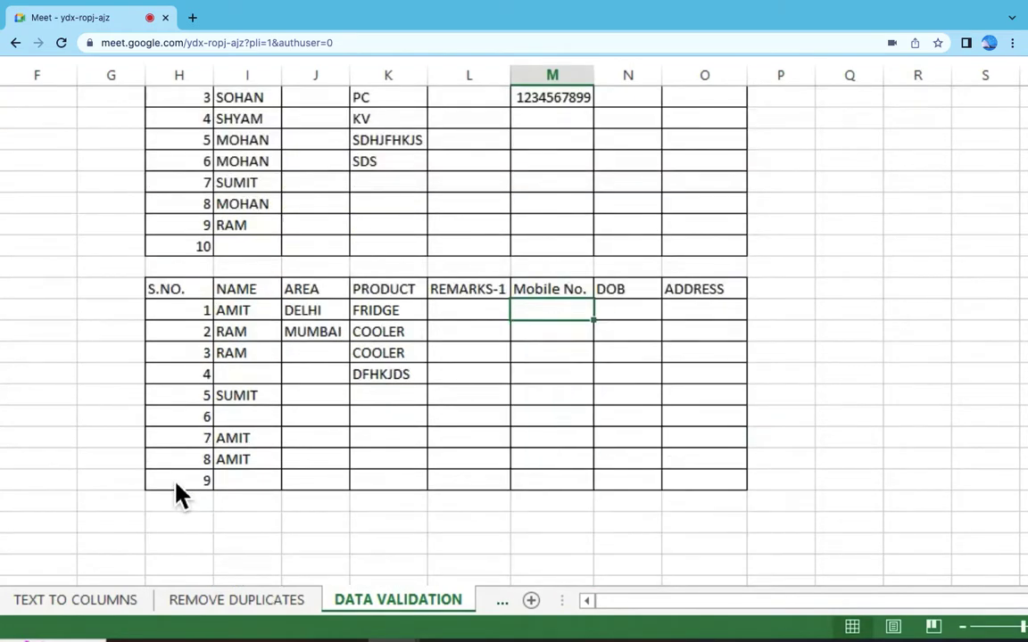
# - Enter a 10-digit mobile number, then test and discard 5-digit and 16-digit numbers
pyautogui.write('1234567899')
pyautogui.press('Return')
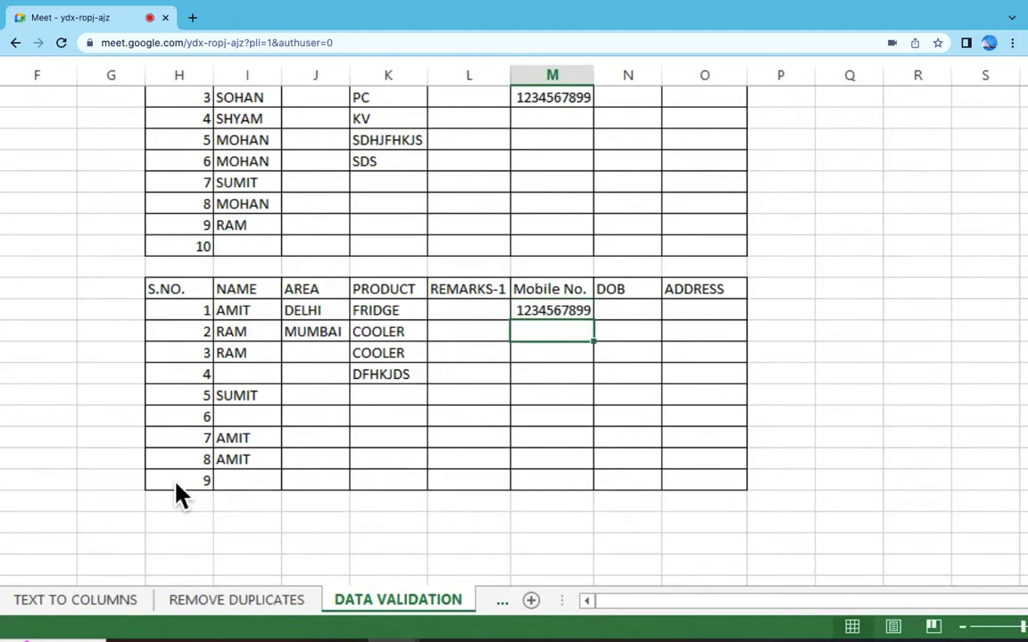
pyautogui.write('25487')
pyautogui.press('Return')
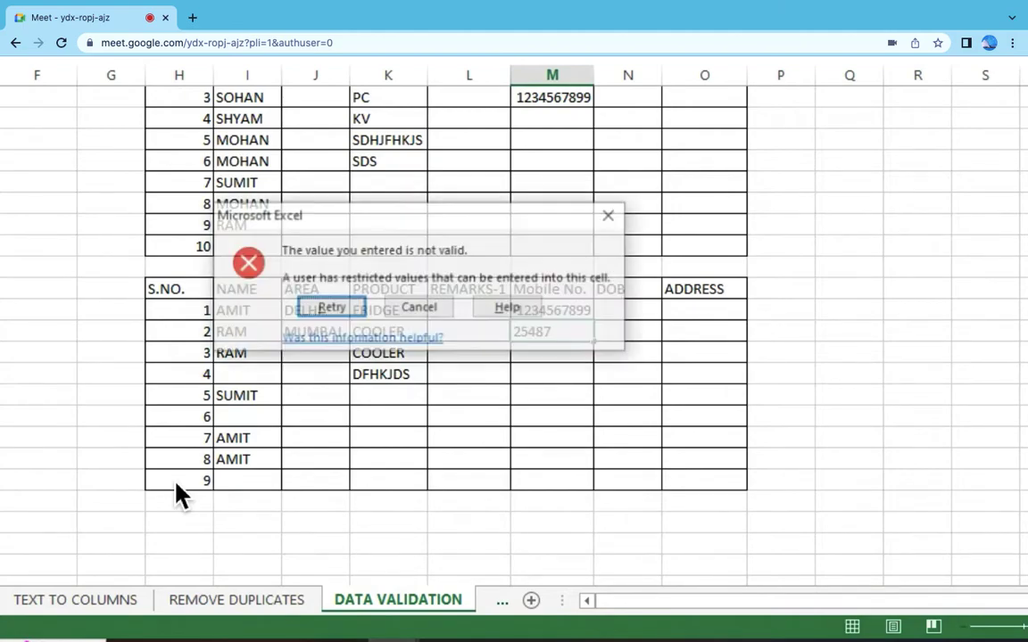
pyautogui.press('Return')
pyautogui.write('13214561234')
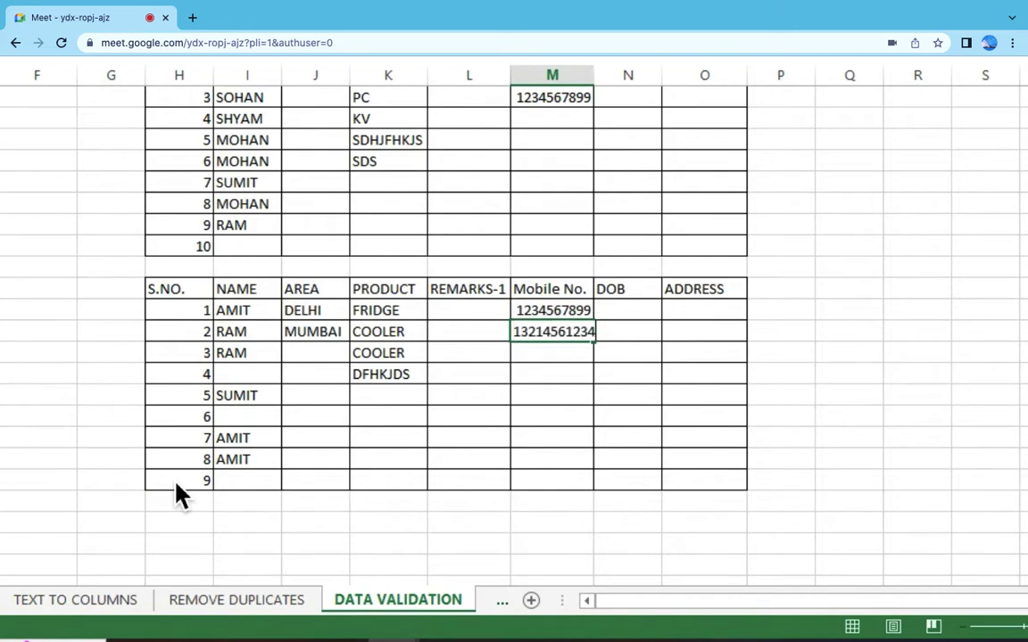
pyautogui.write('51456')
pyautogui.press('Return')
pyautogui.press('Return')
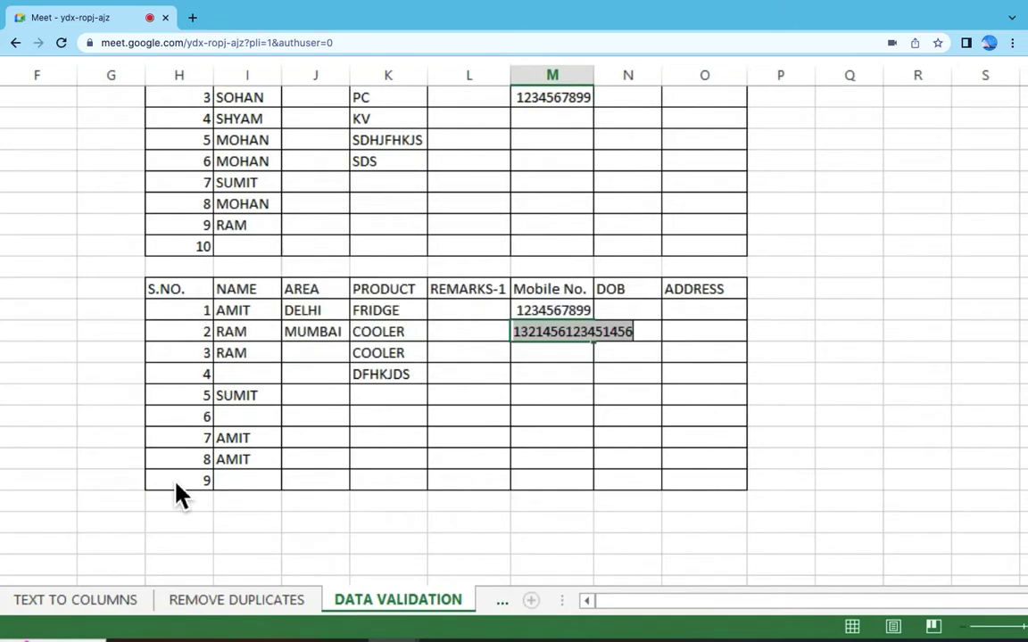
pyautogui.press('Escape')
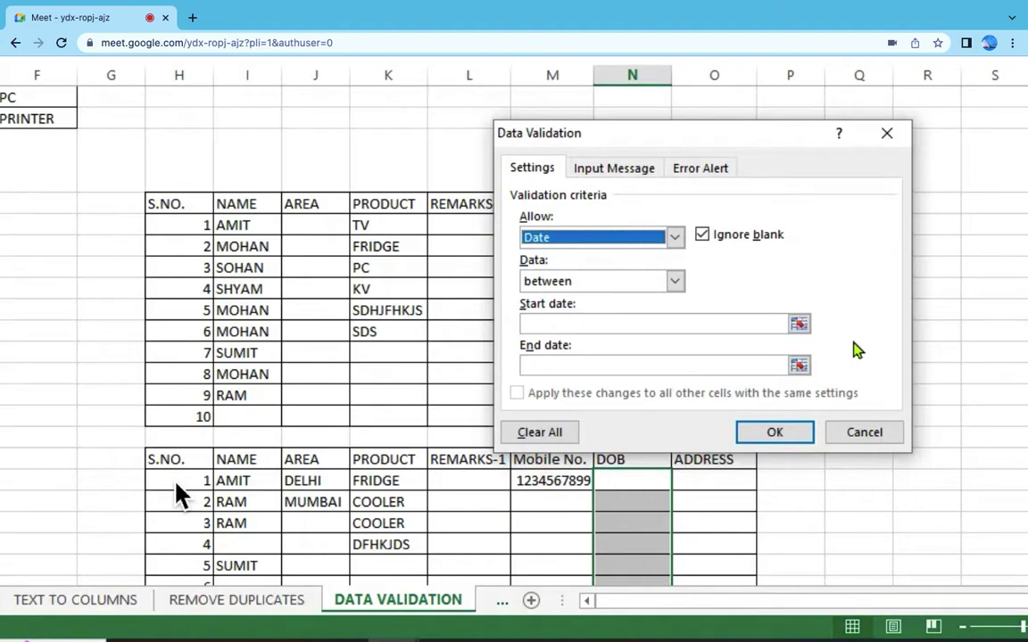
# - Restrict the lower-table DOB cells to dates between 01/01/1995 and 01/01/2022
pyautogui.click(799, 323)
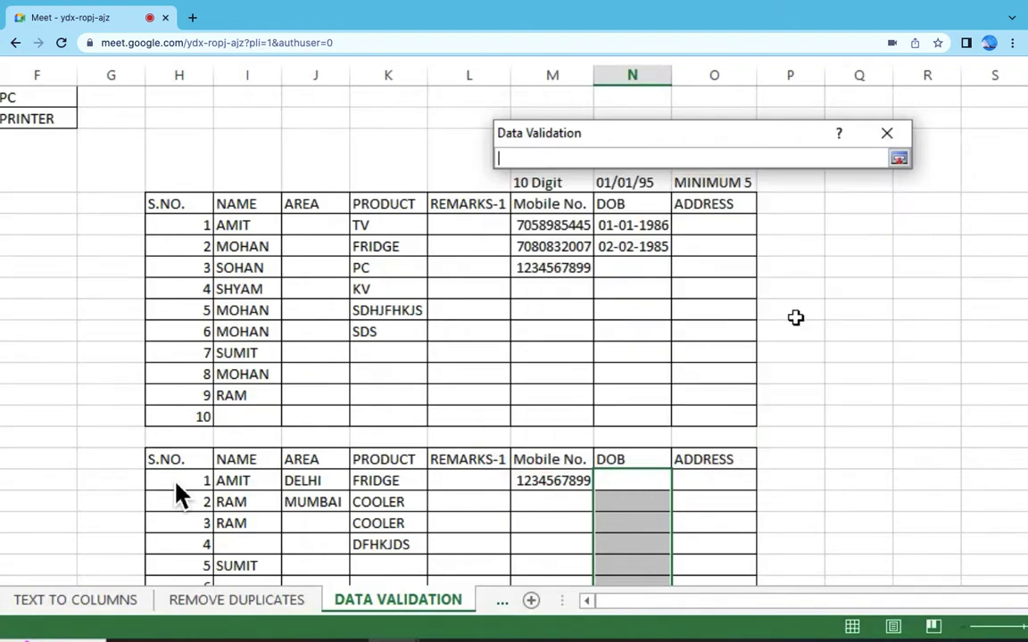
pyautogui.click(899, 159)
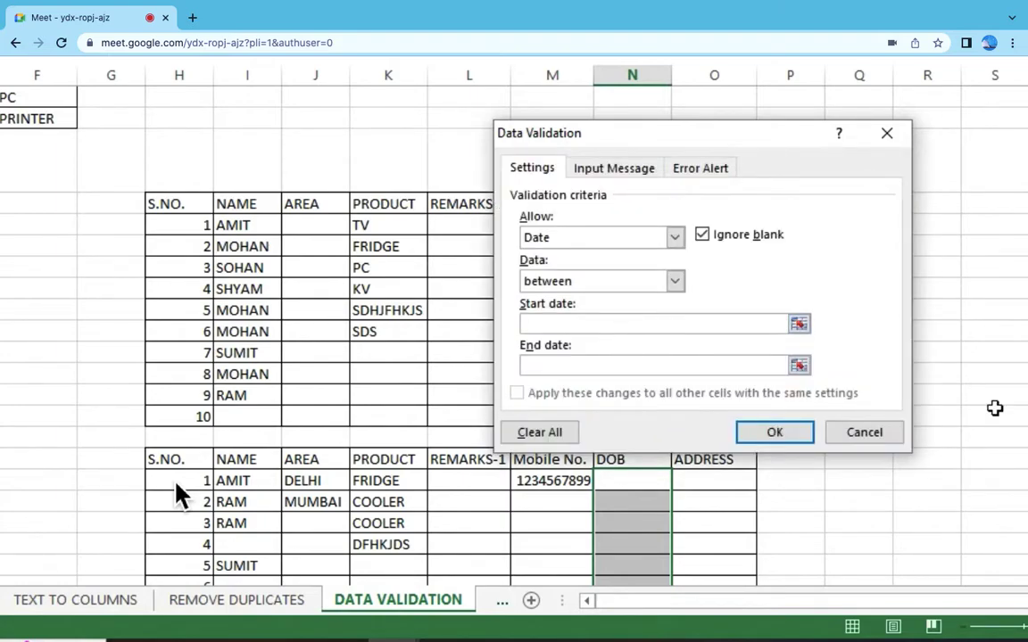
pyautogui.write('01/01/1995')
pyautogui.click(670, 366)
pyautogui.write('01/01/')
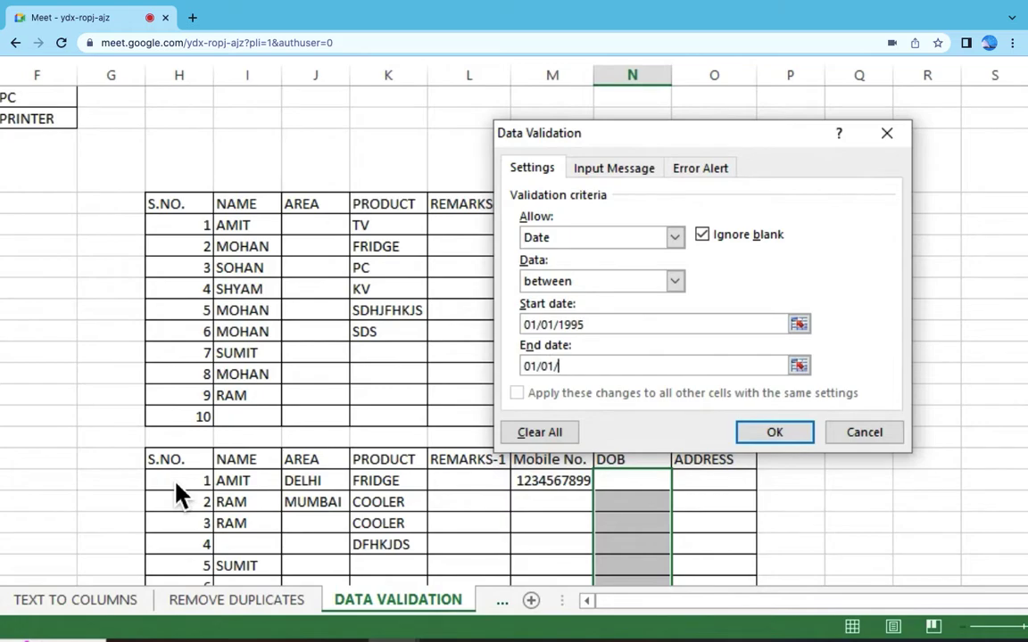
pyautogui.write('2')
pyautogui.write('0')
pyautogui.write('22')
pyautogui.click(785, 433)
pyautogui.click(647, 480)
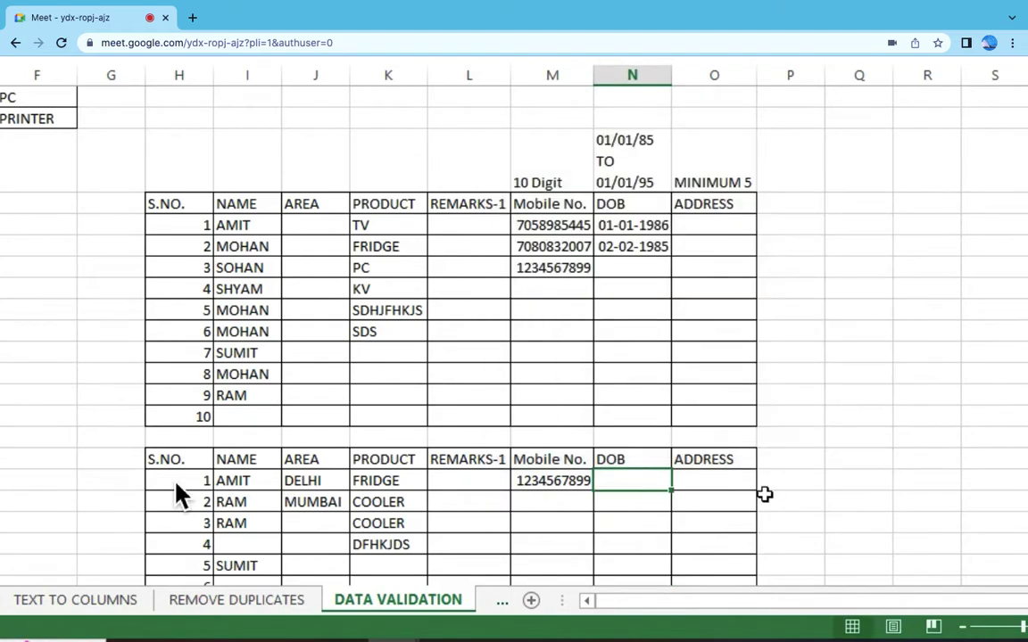
# - Test the DOB rule with 213255, which is rejected and discarded
pyautogui.write('213255')
pyautogui.press('Return')
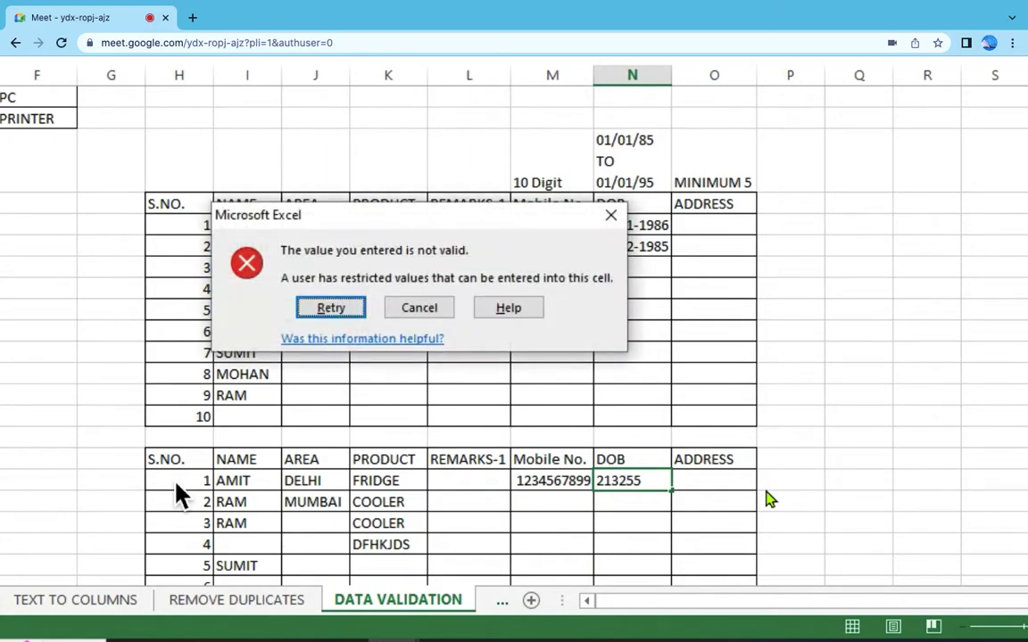
pyautogui.press('Escape')
pyautogui.scroll(-3, 615, 424)
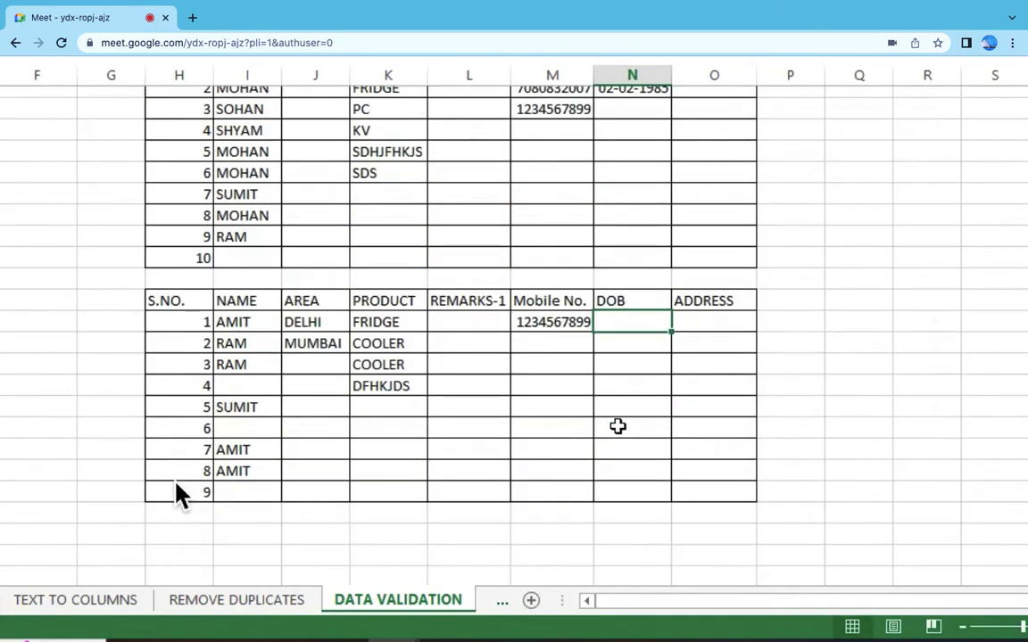
pyautogui.scroll(3, 631, 329)
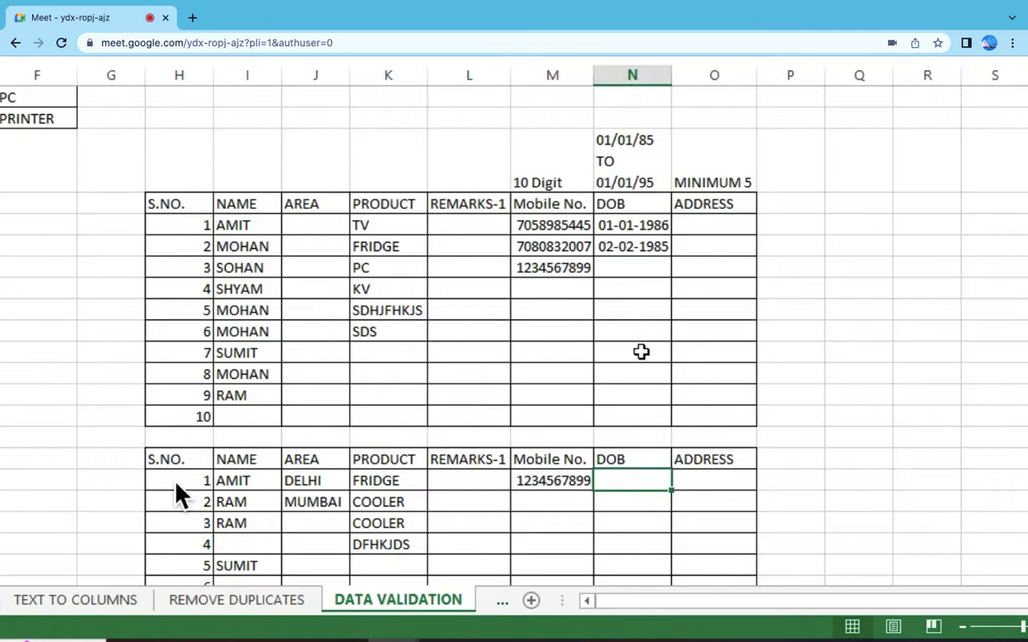
pyautogui.scroll(-3, 641, 351)
# - Enter 01/01/1996 as RAM's DOB, then confirm 01/01/1975 is rejected and cleared
pyautogui.click(646, 331)
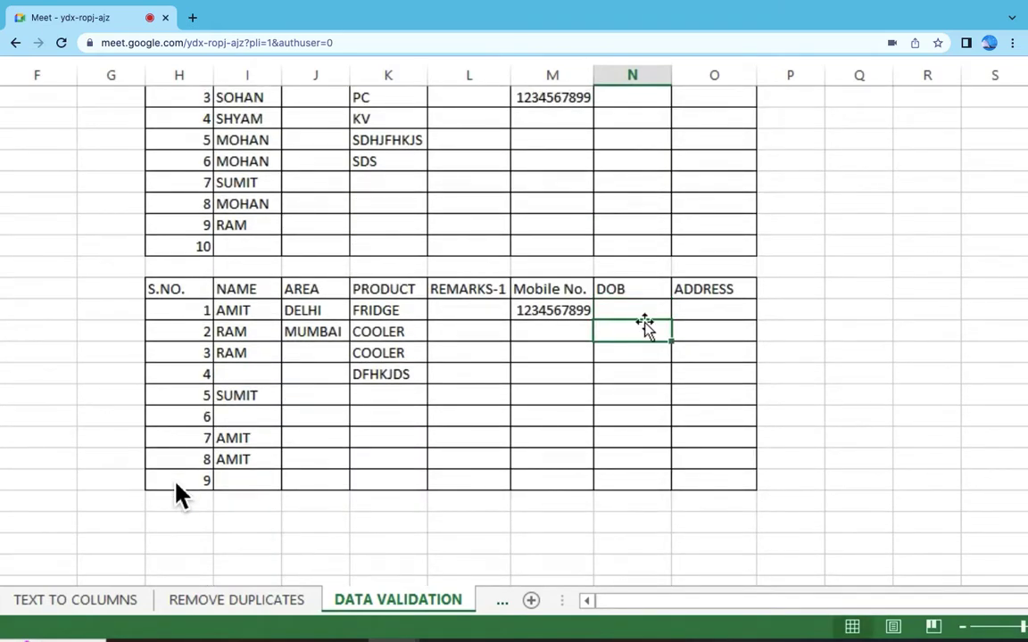
pyautogui.write('01')
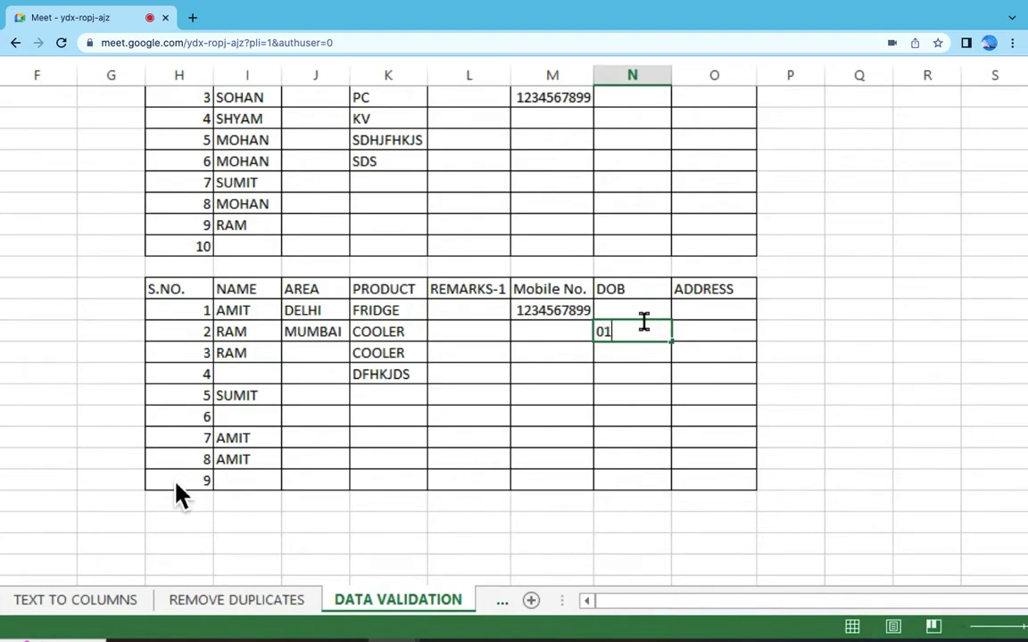
pyautogui.write('/01')
pyautogui.write('/1996')
pyautogui.press('Return')
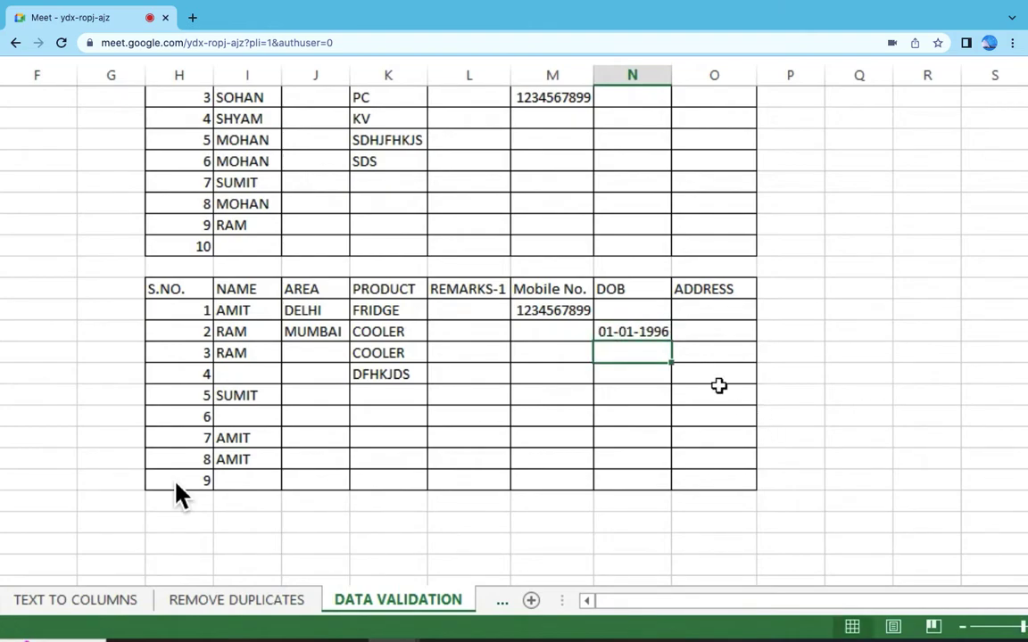
pyautogui.write('01')
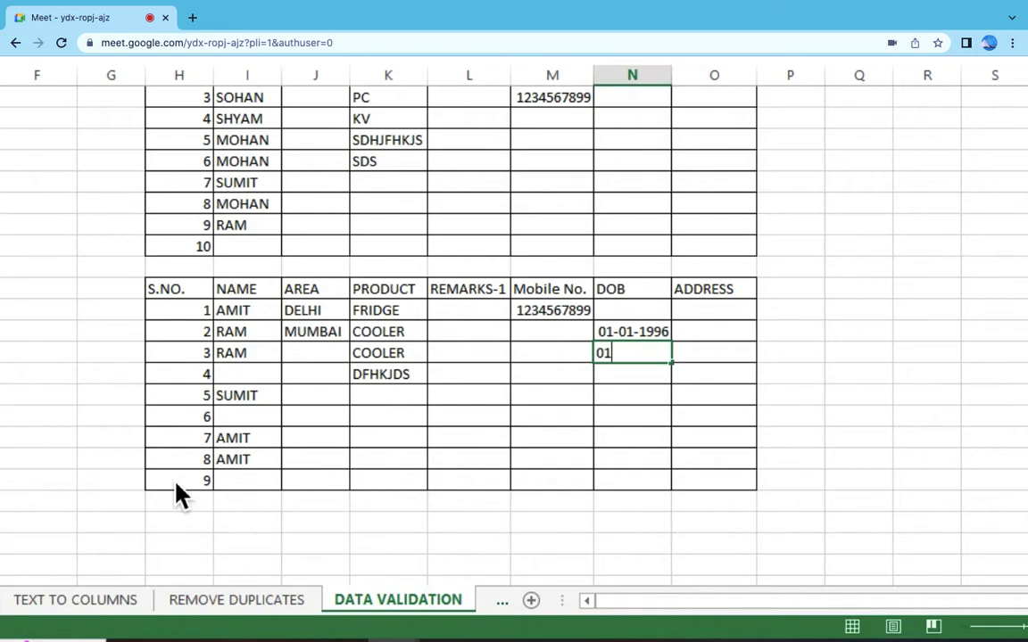
pyautogui.write('/0')
pyautogui.write('1/1975')
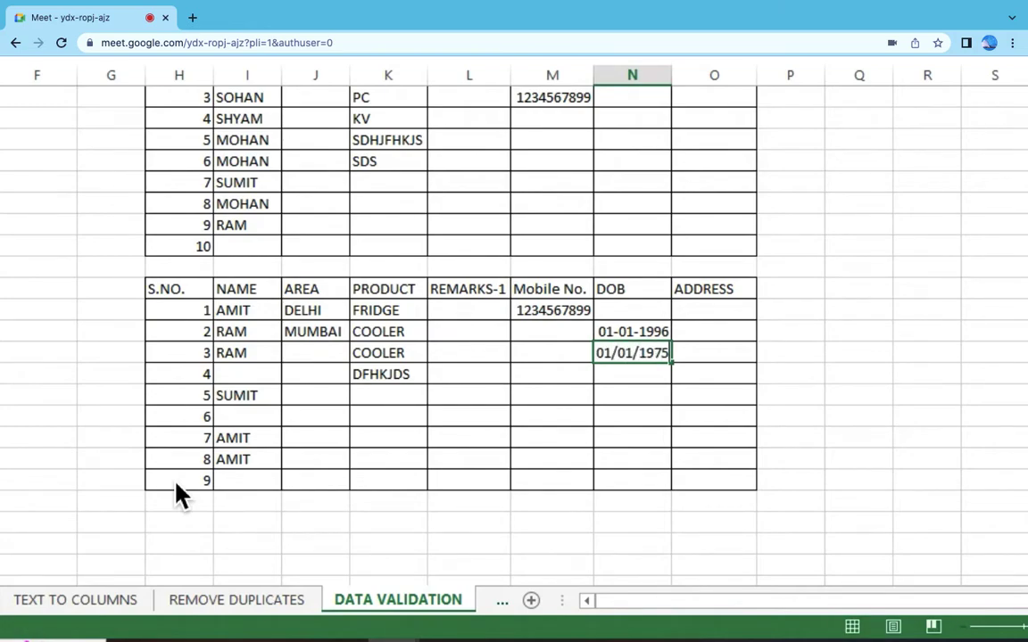
pyautogui.press('Return')
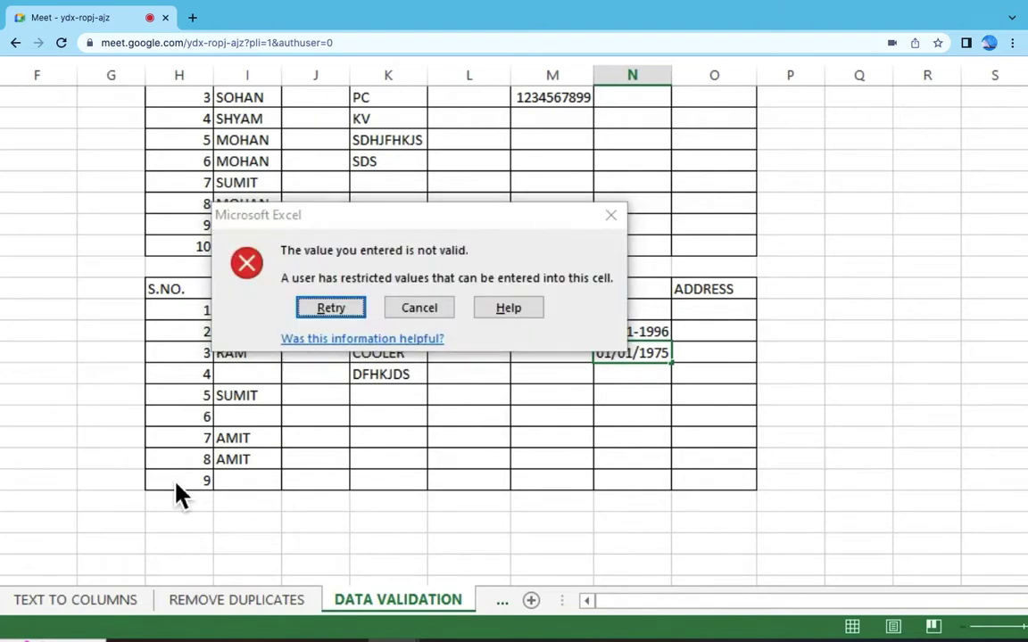
pyautogui.press('Return')
pyautogui.press('Escape')
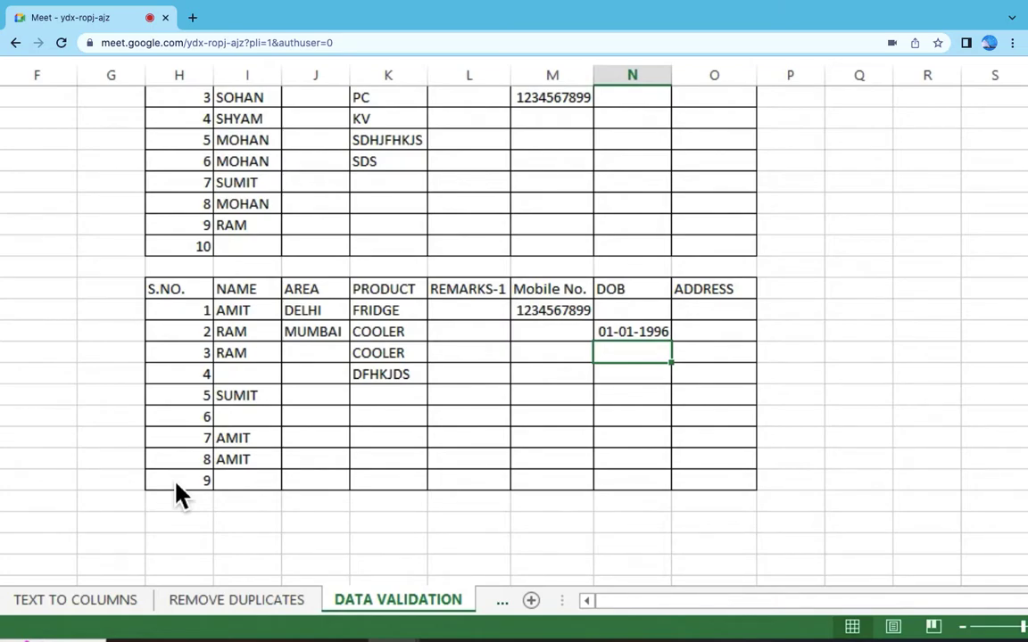
pyautogui.scroll(4, 178, 496)
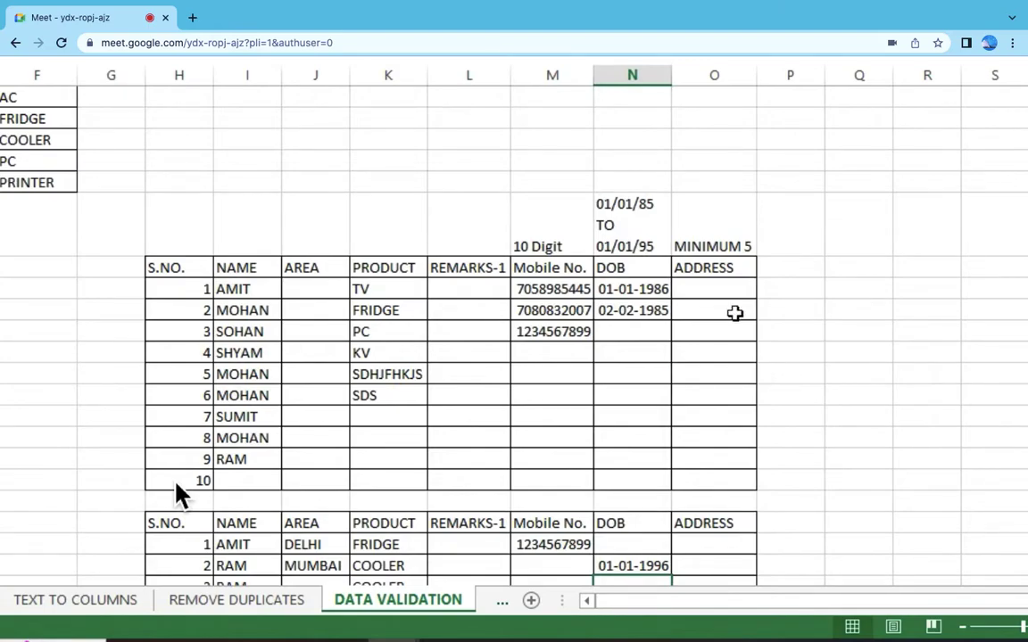
# - Test the upper-table ADDRESS rule with 'QTR', which is rejected and cleared
pyautogui.click(722, 290)
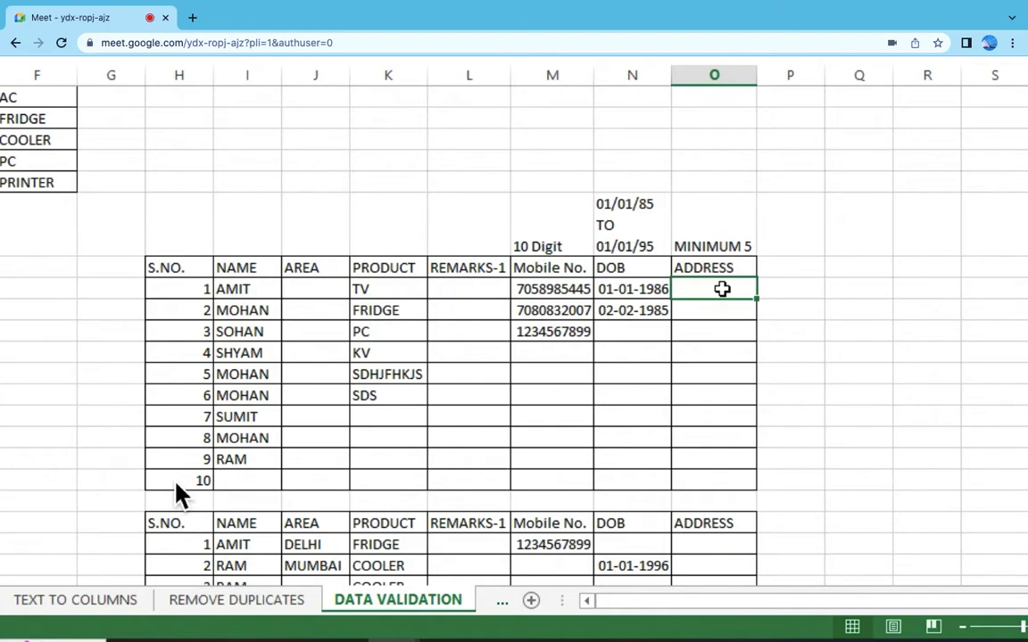
pyautogui.write('QTR-01')
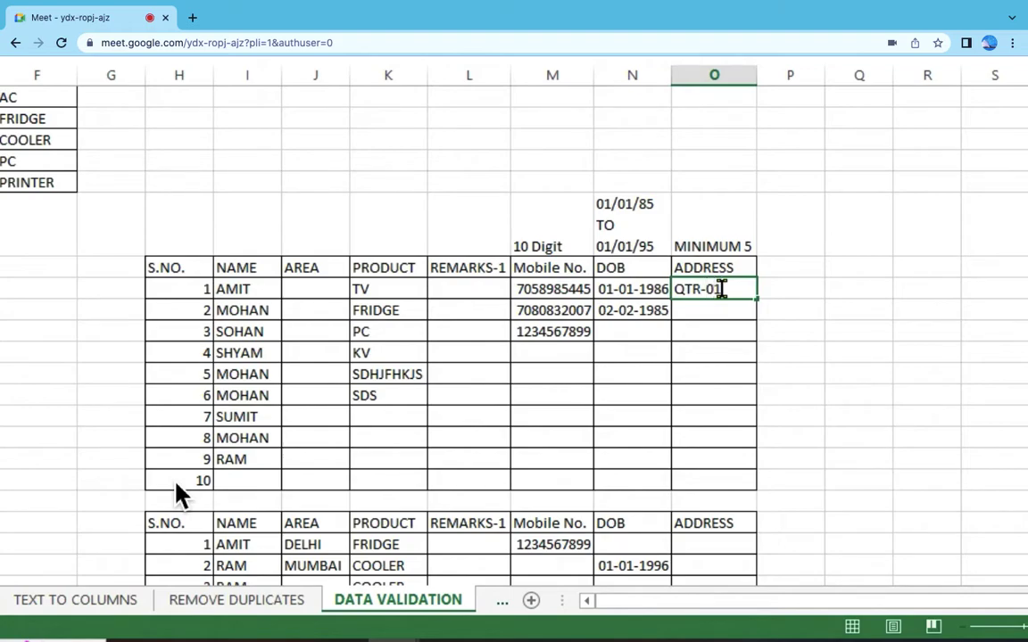
pyautogui.press('BackSpace')
pyautogui.press('BackSpace')
pyautogui.press('BackSpace')
pyautogui.press('Return')
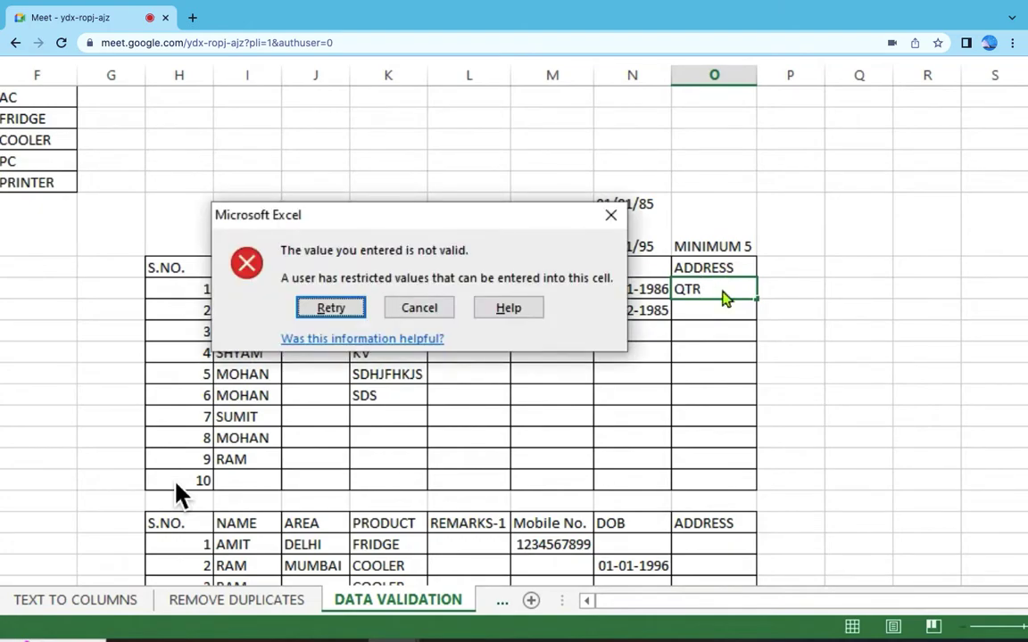
pyautogui.press('Return')
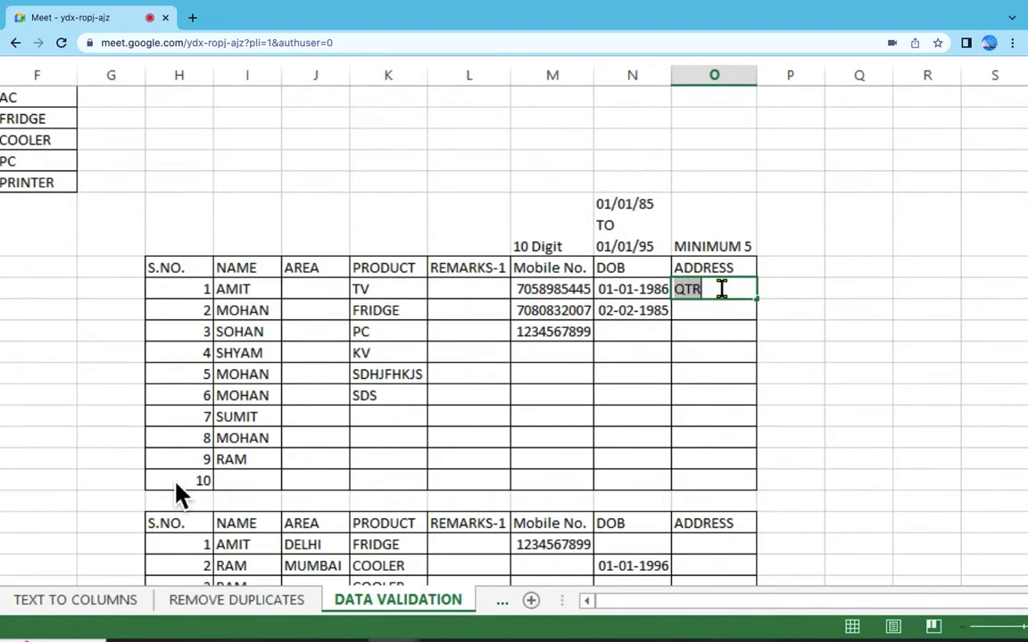
pyautogui.press('Escape')
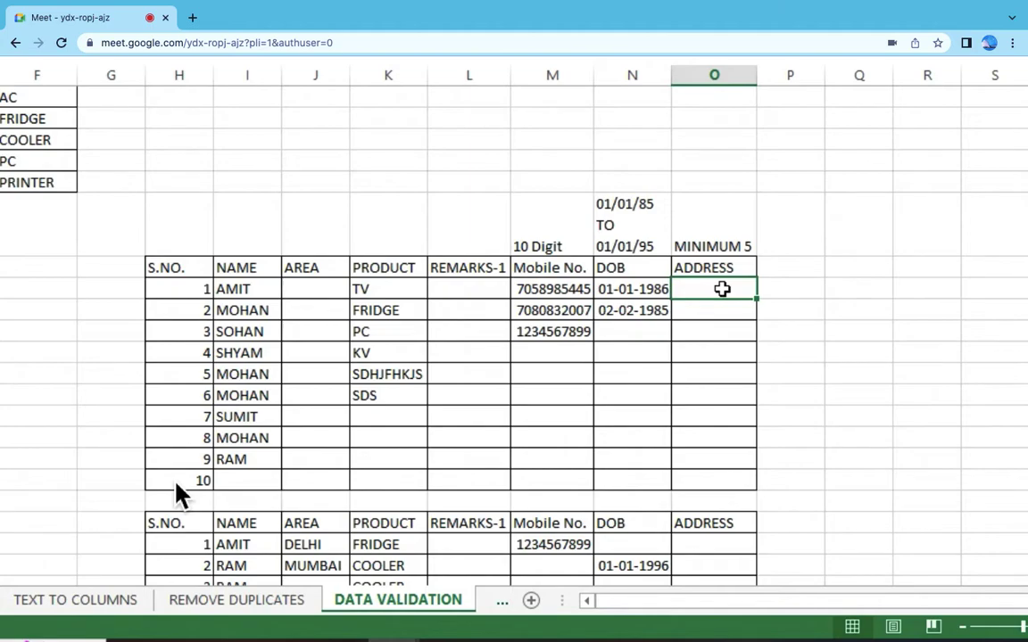
pyautogui.write('DSAHDJASHDJGDKJSAH')
pyautogui.press('Return')
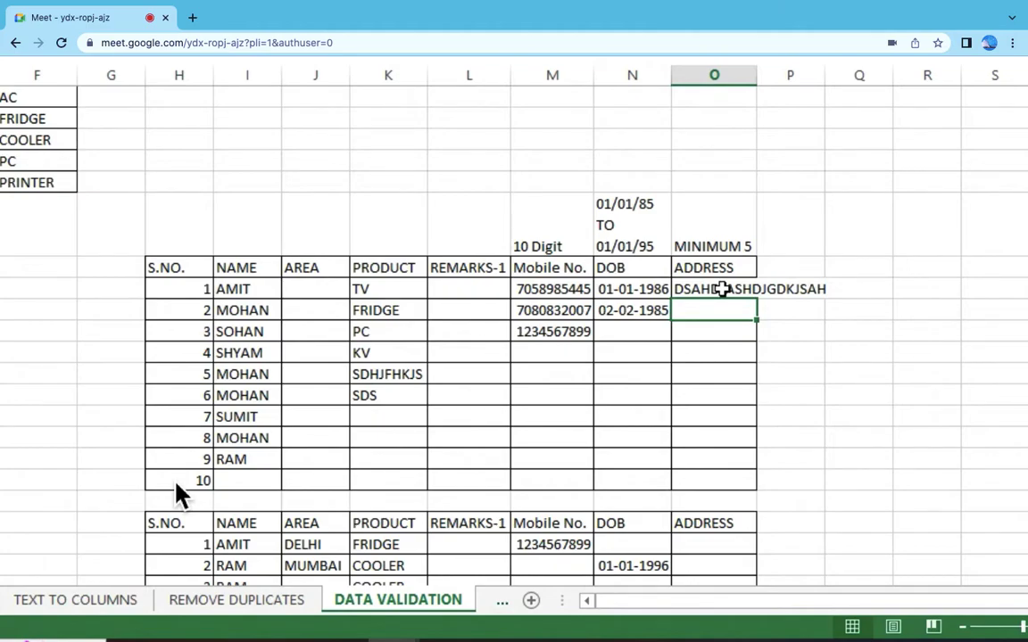
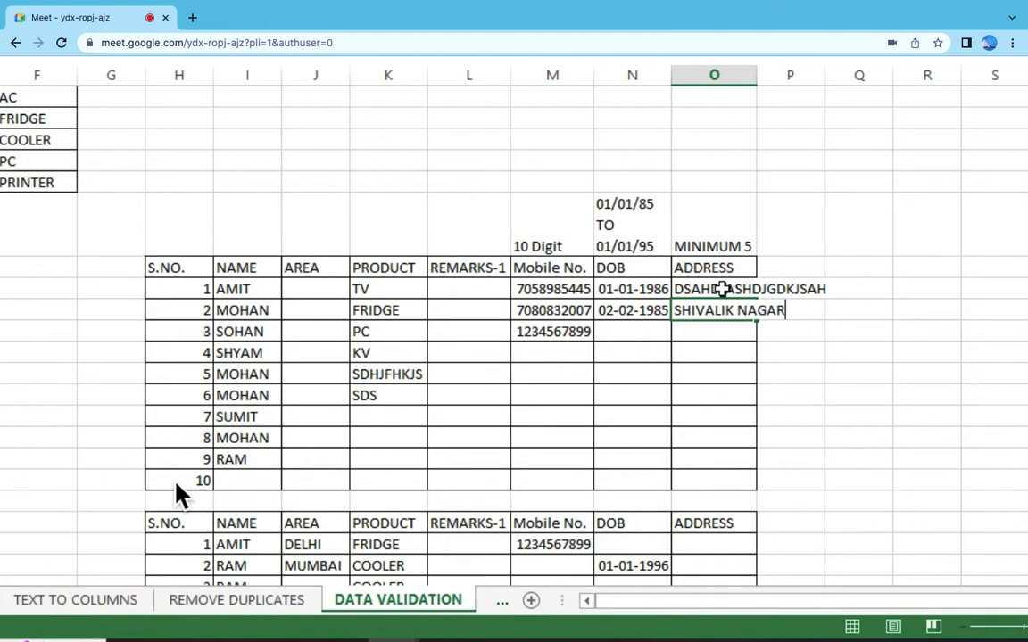
pyautogui.press('Return')
# - Try 'S175' in MOHAN's address, discard the rejection, then select the lower table's ADDRESS cells
pyautogui.press('Up')
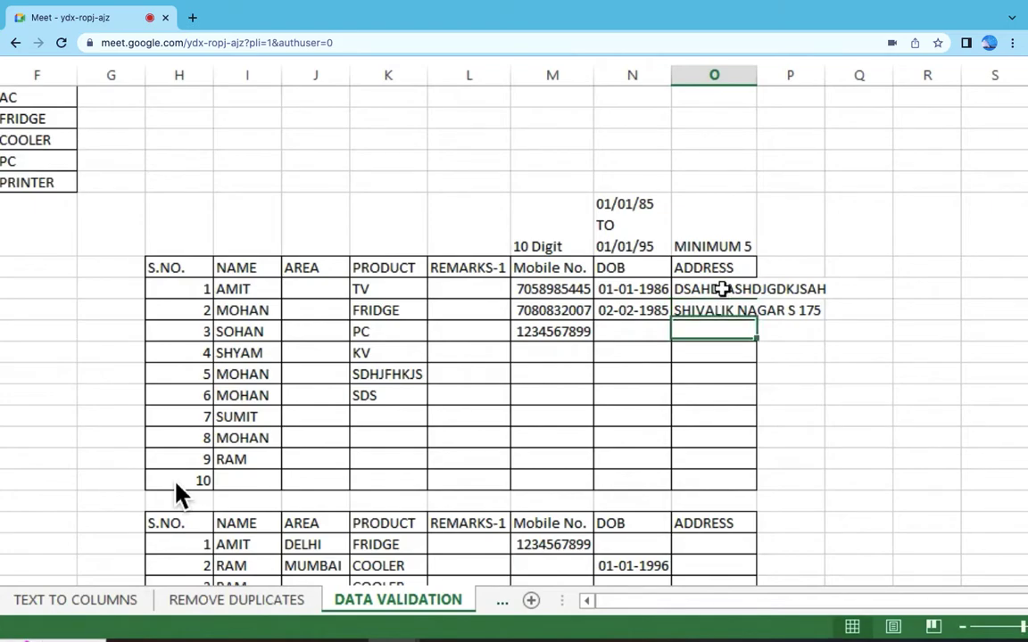
pyautogui.write('S175')
pyautogui.press('Return')
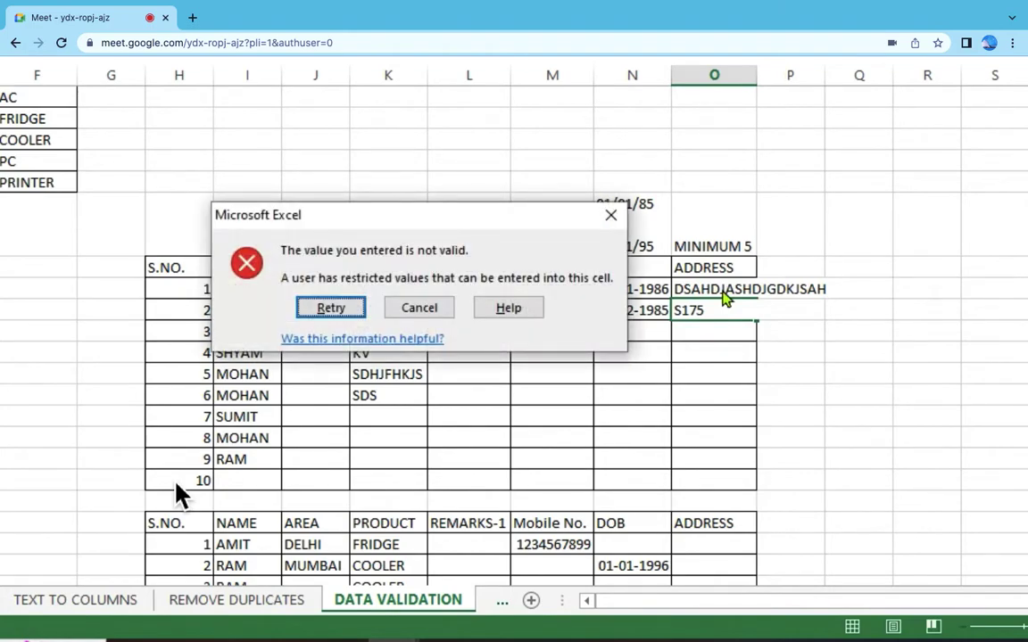
pyautogui.press('Escape')
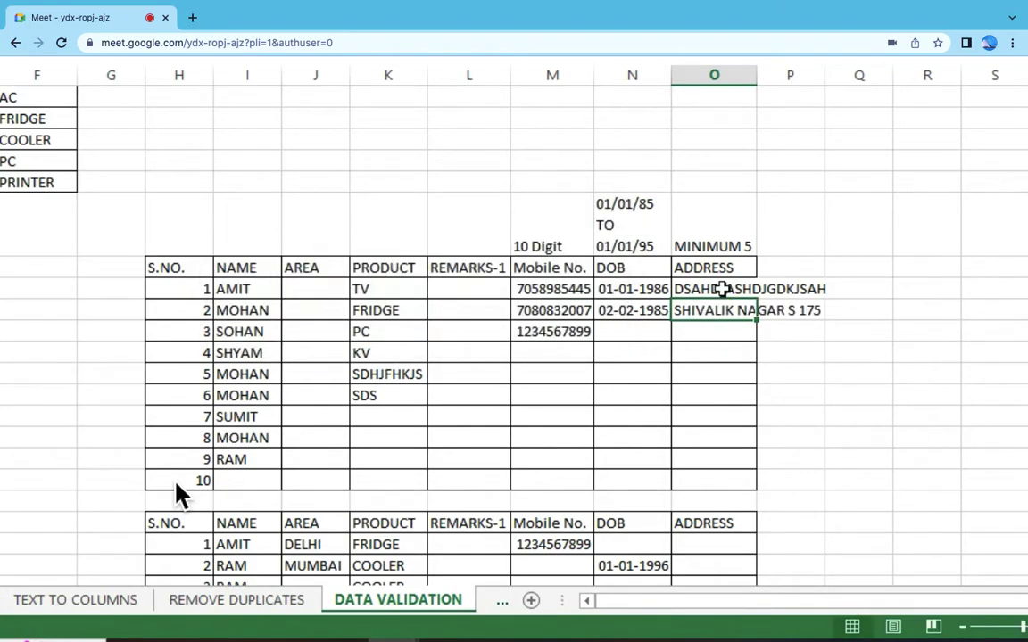
pyautogui.scroll(-1, 718, 286)
pyautogui.scroll(-2, 718, 286)
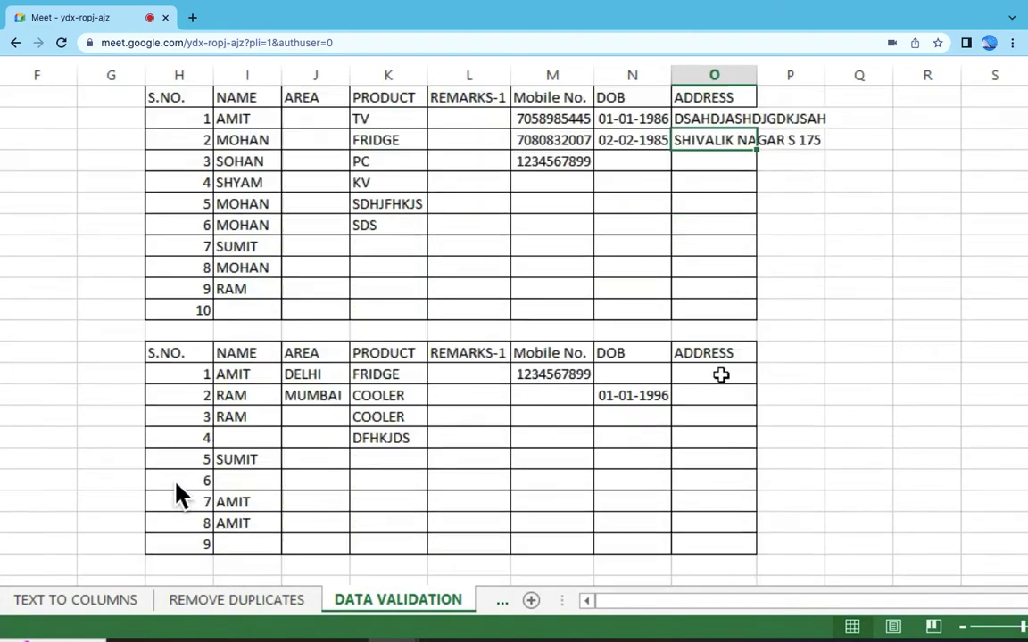
pyautogui.moveTo(718, 373); pyautogui.dragTo(695, 546)
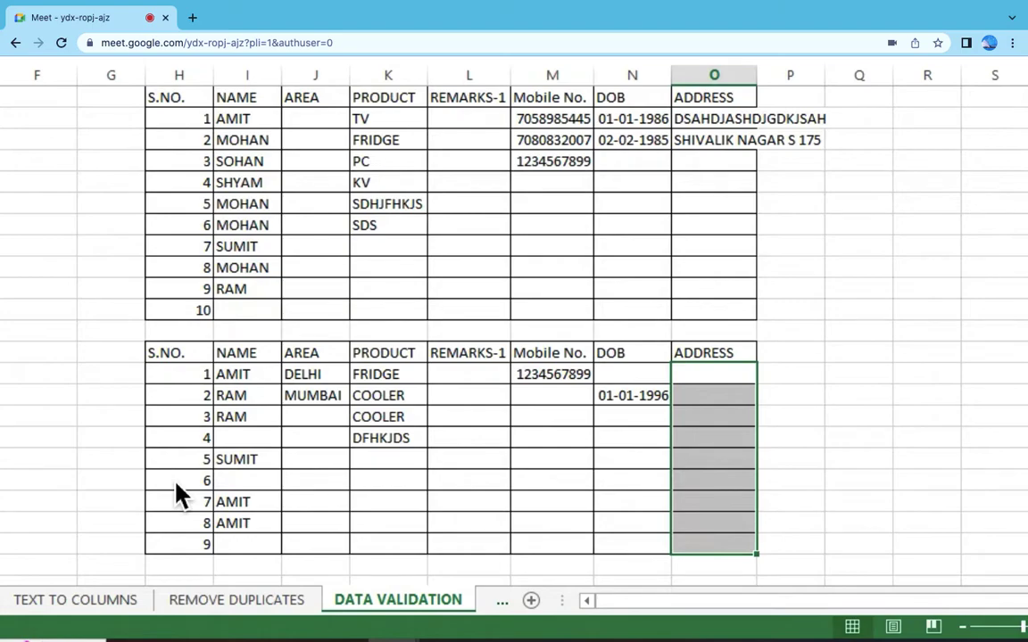
# - Give the lower-table ADDRESS cells a Text length rule: greater than 5 characters
pyautogui.hotkey('alt', 'a')
pyautogui.press('v')
pyautogui.press('v')
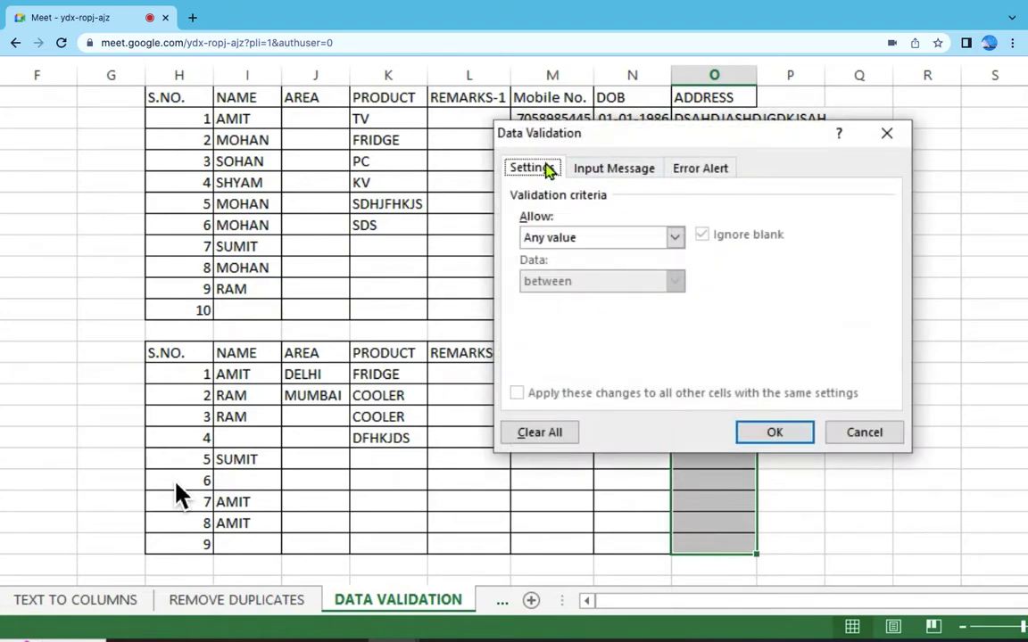
pyautogui.click(676, 239)
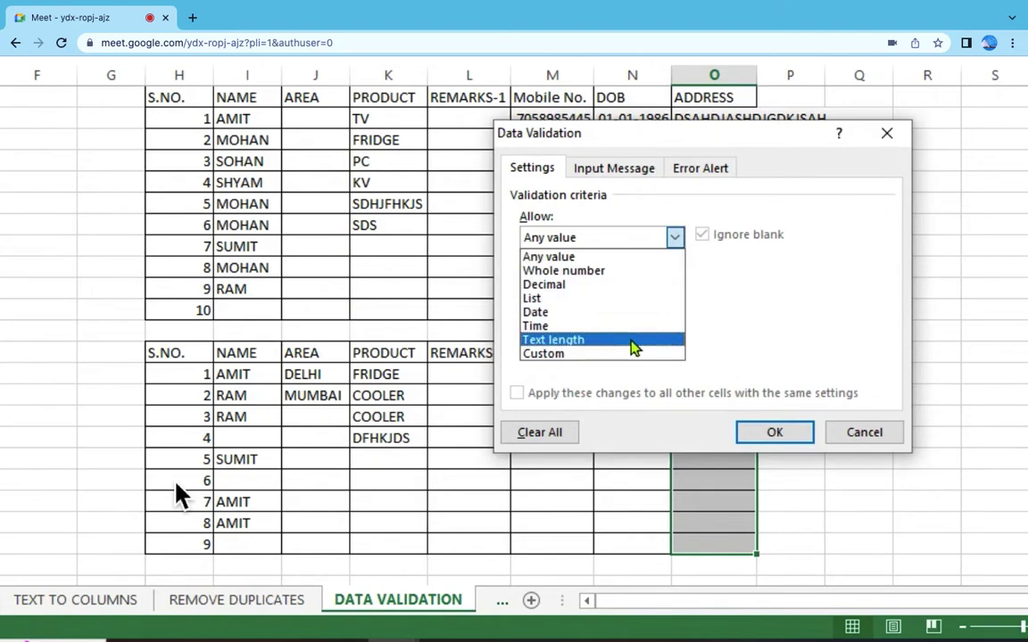
pyautogui.click(632, 342)
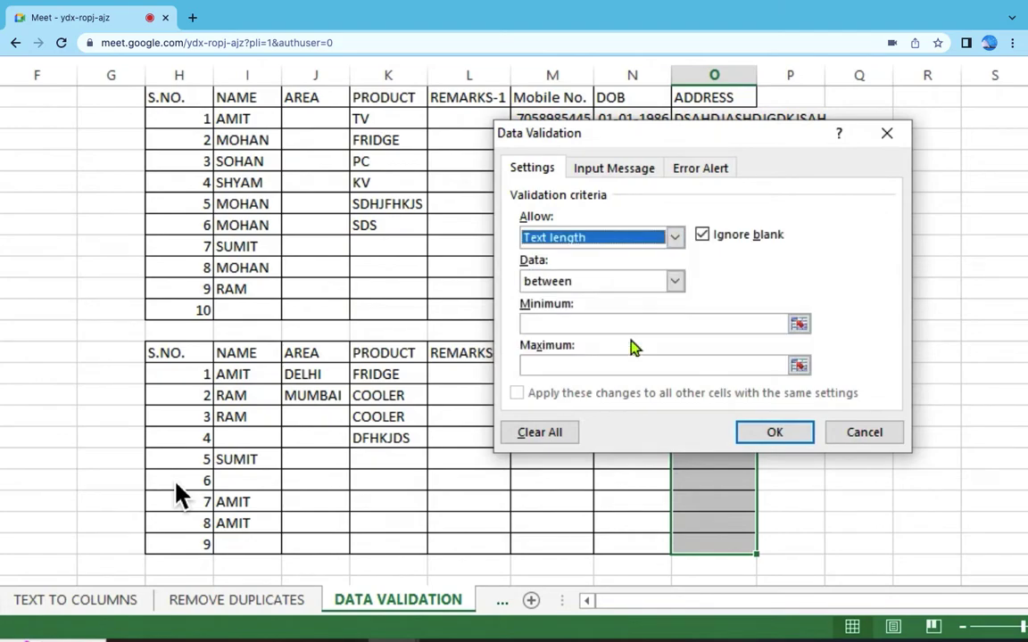
pyautogui.click(674, 281)
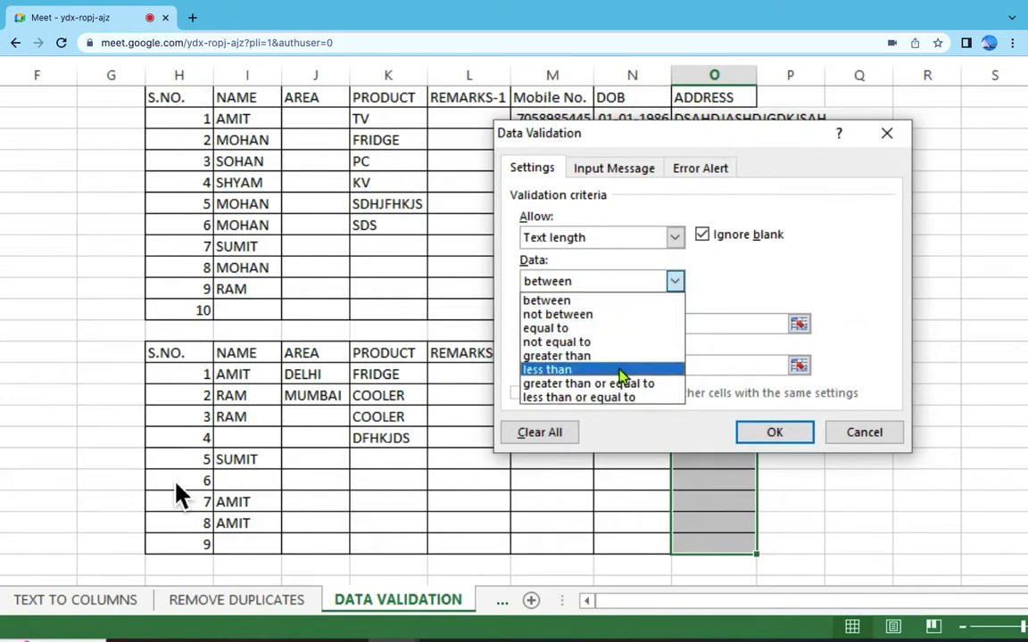
pyautogui.click(618, 357)
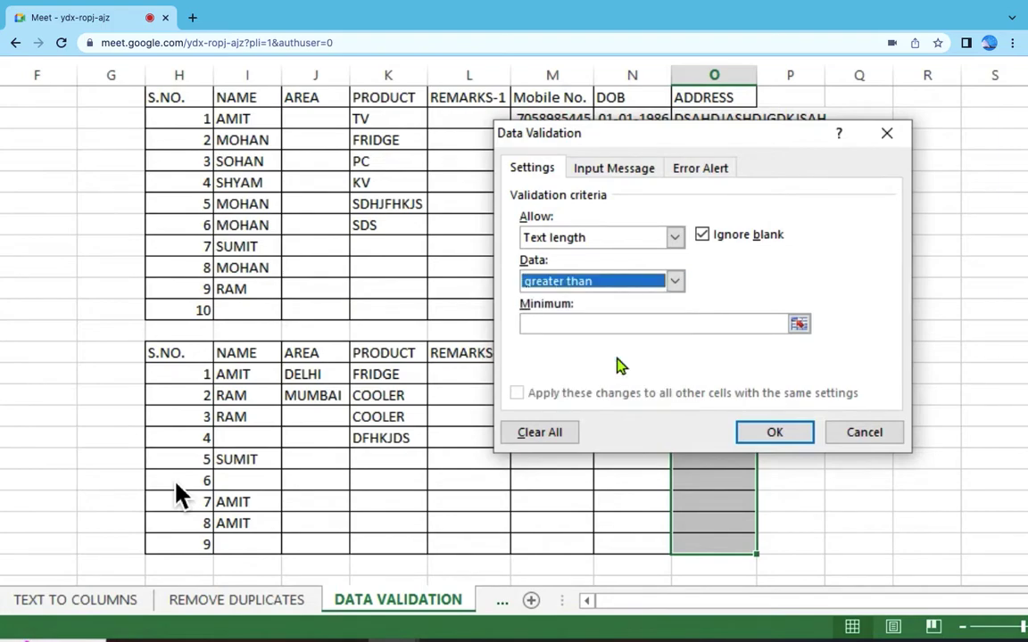
pyautogui.click(608, 321)
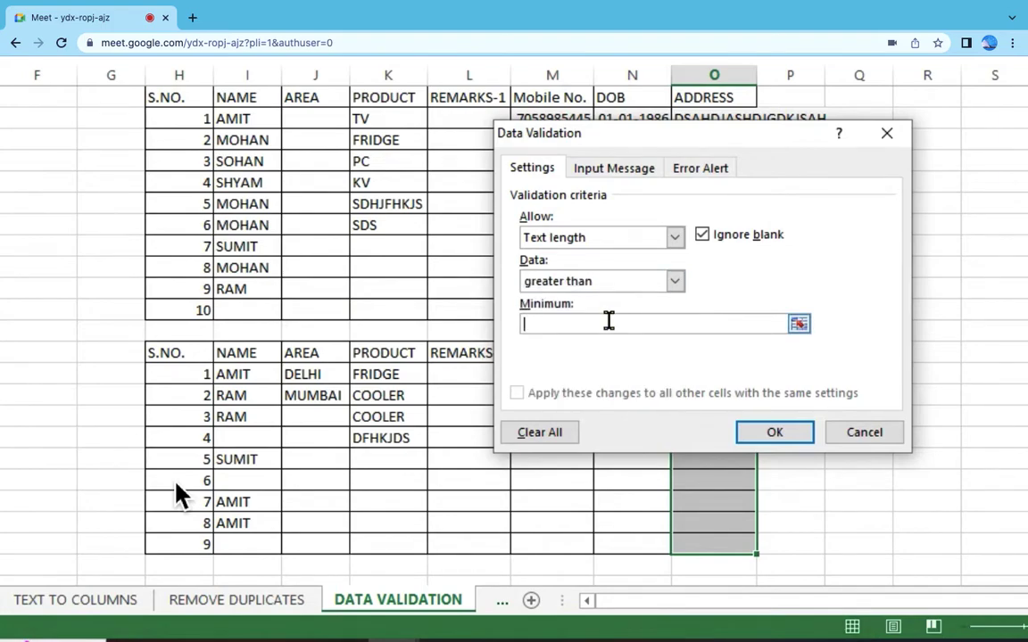
pyautogui.write('5')
pyautogui.click(774, 432)
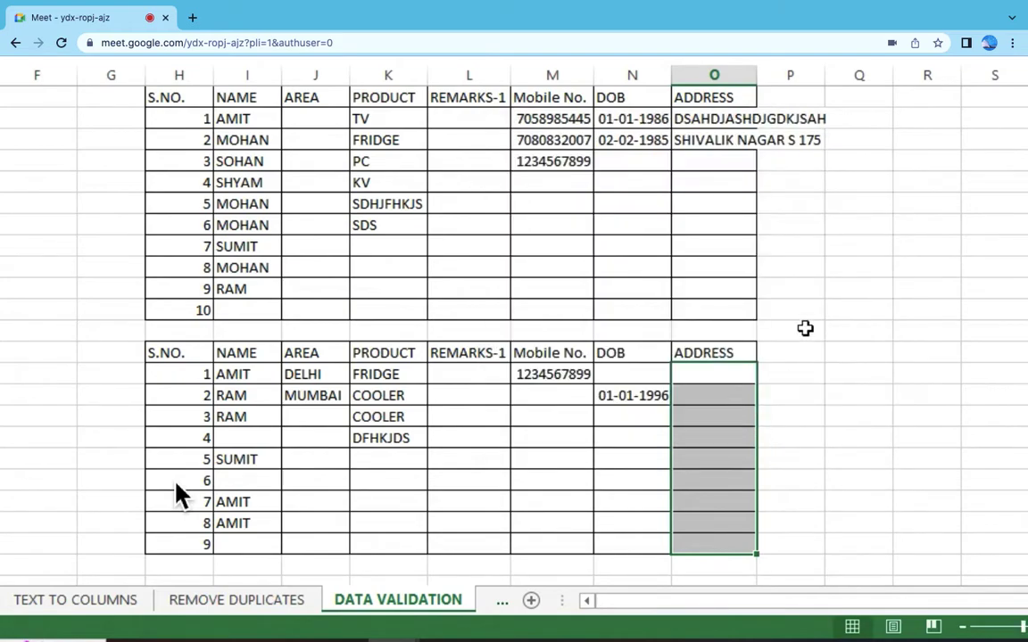
pyautogui.click(805, 328)
pyautogui.scroll(3, 764, 316)
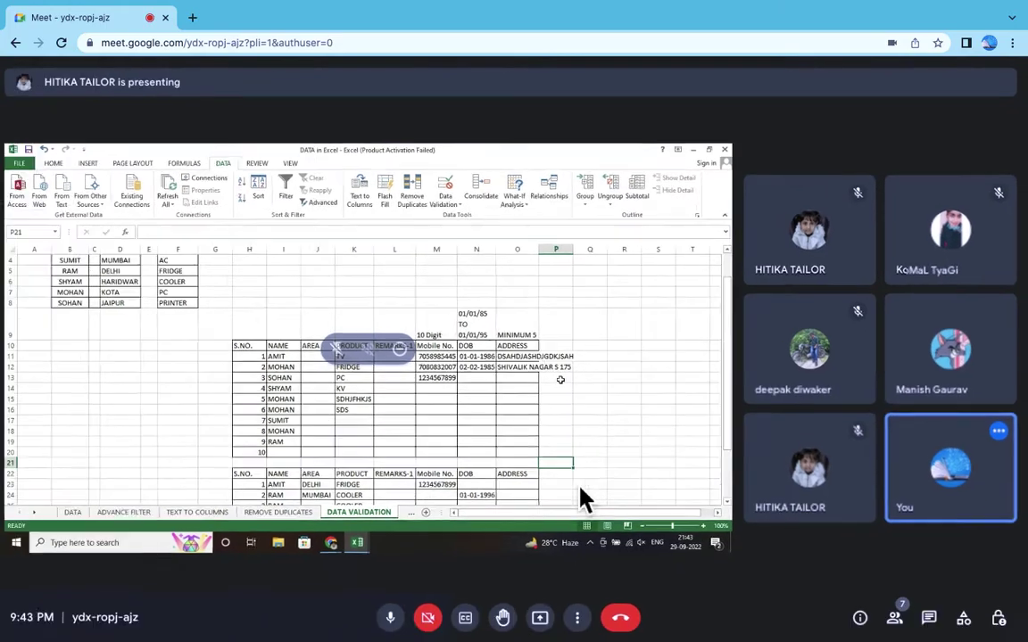
pyautogui.click(433, 614)
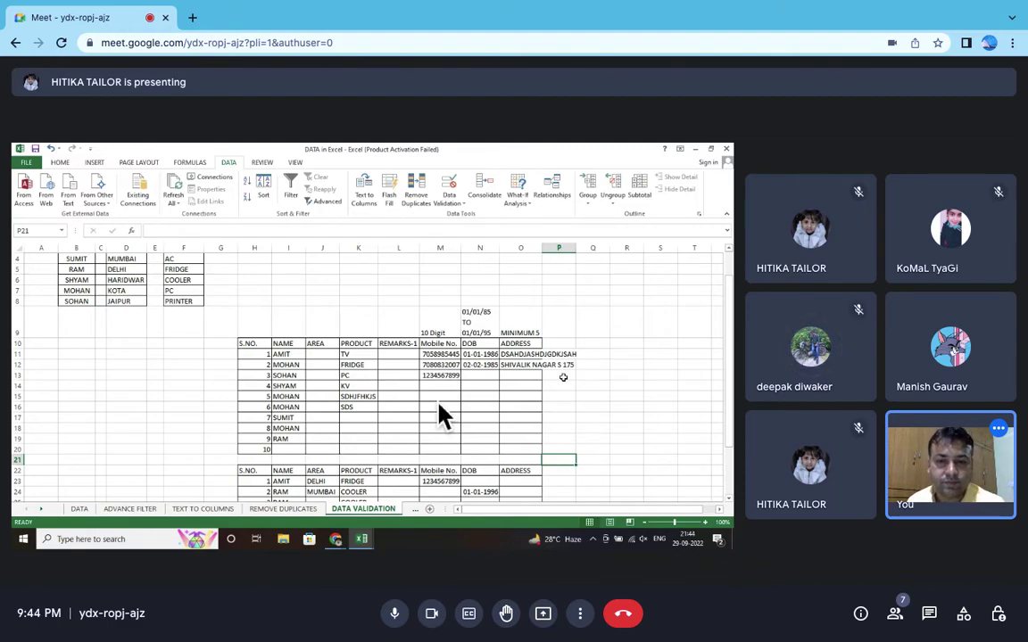
pyautogui.click(431, 614)
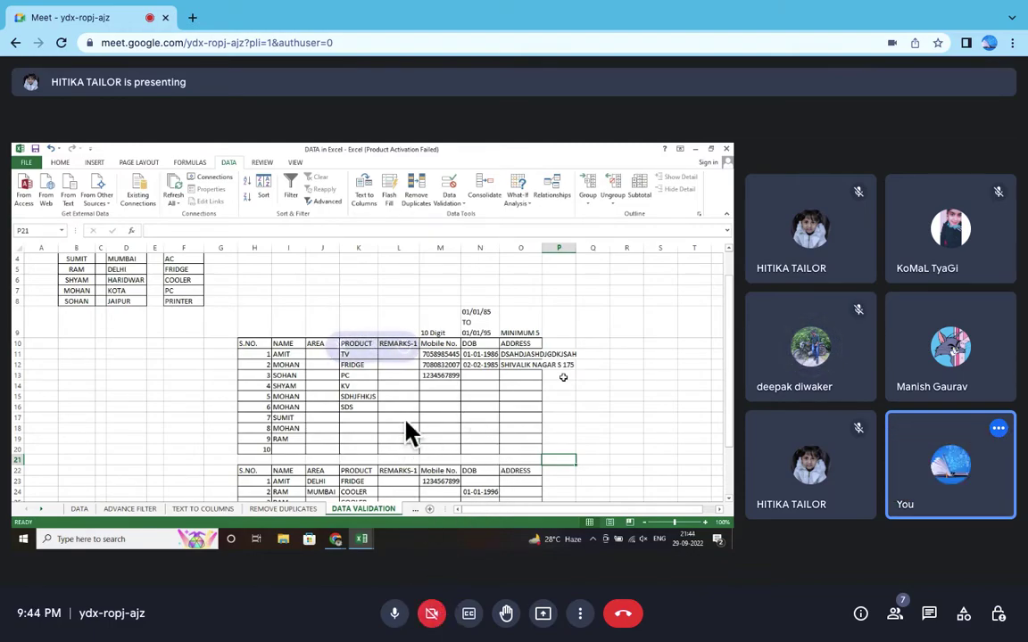
pyautogui.keyDown('ctrl'); pyautogui.scroll(5, 406, 433); pyautogui.keyUp('ctrl')
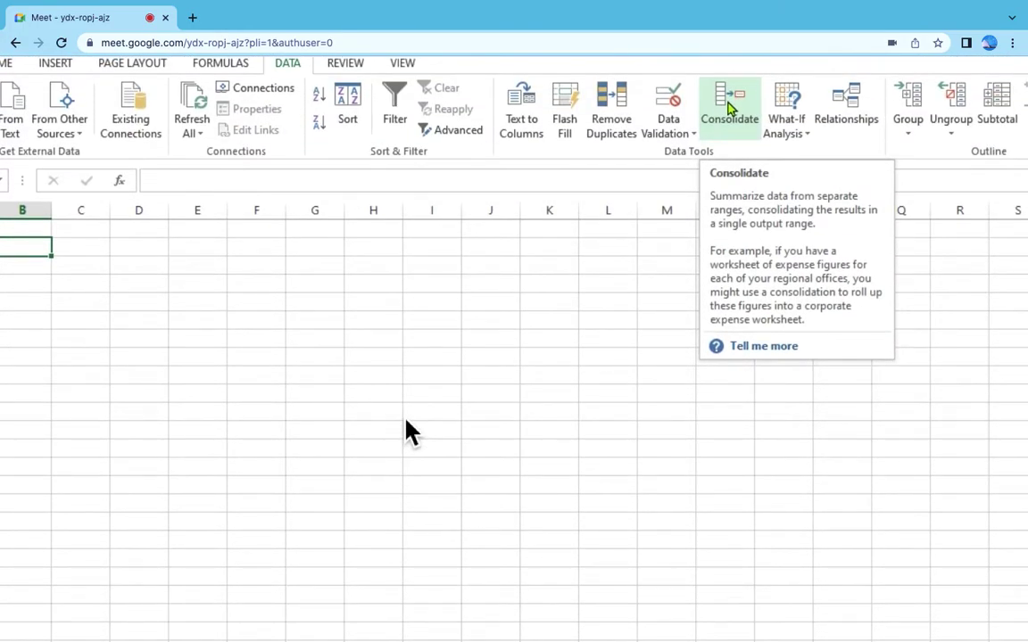
pyautogui.click(746, 102)
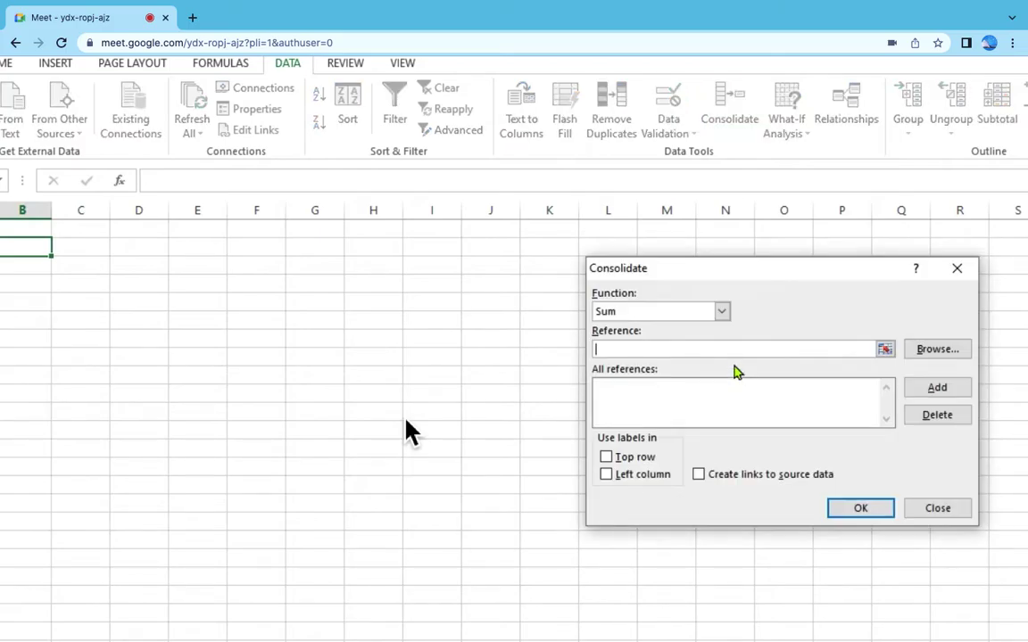
# - Keep Sum as the function and add 'Sample for Cons.-1' B2:E8 as a reference
pyautogui.click(722, 317)
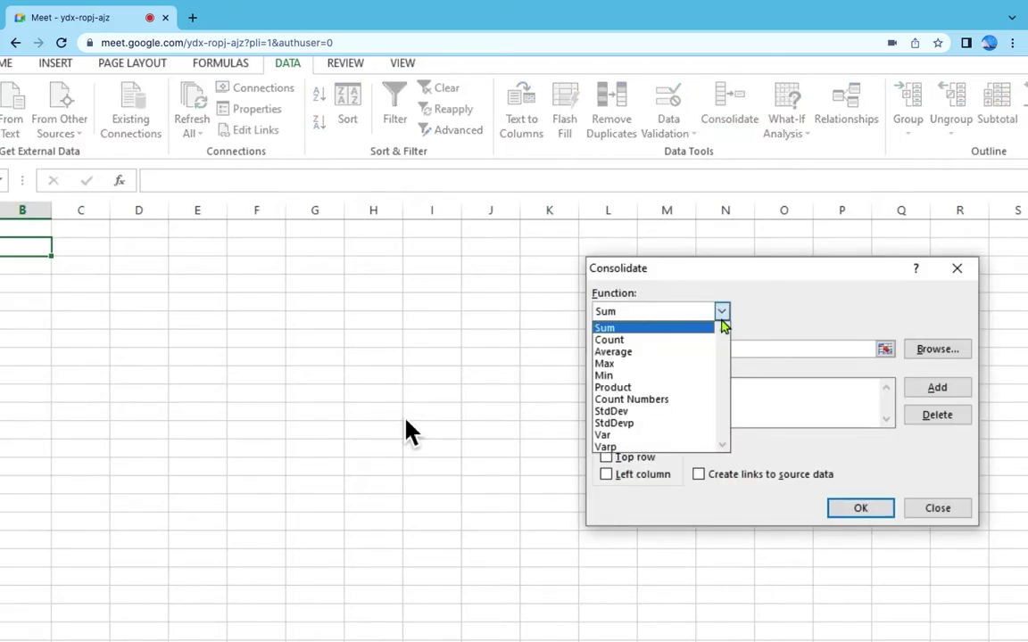
pyautogui.click(722, 318)
pyautogui.click(723, 315)
pyautogui.click(723, 315)
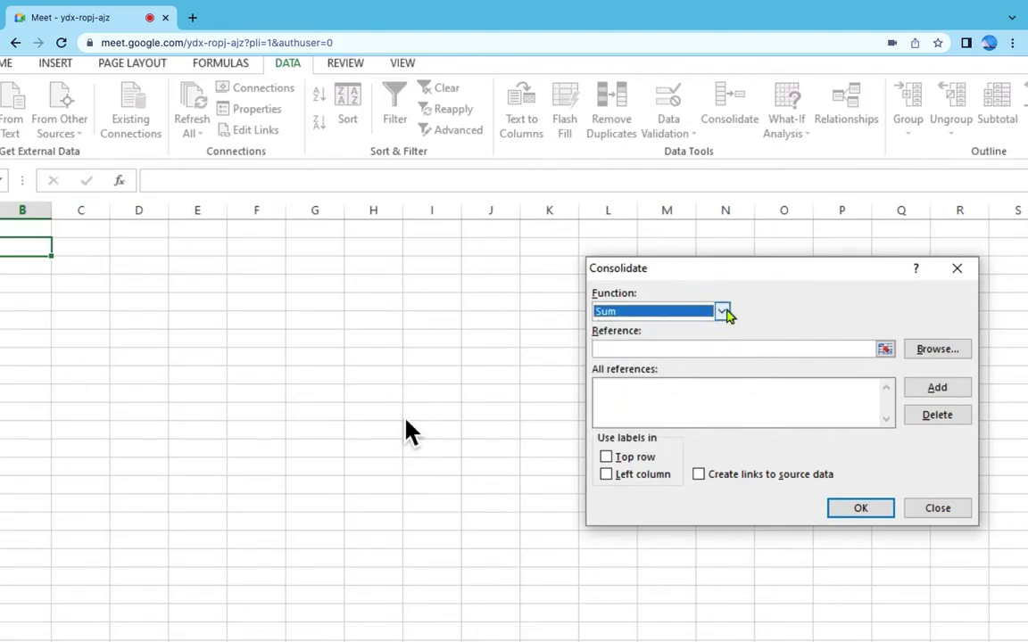
pyautogui.click(884, 349)
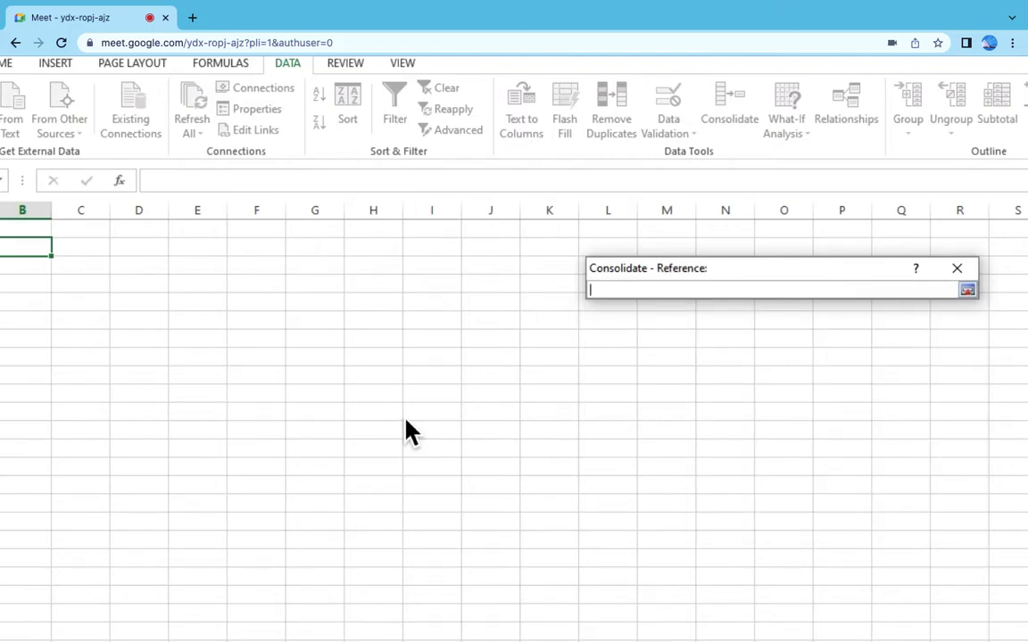
pyautogui.hotkey('ctrl', 'pageup')
pyautogui.moveTo(74, 257); pyautogui.dragTo(232, 361)
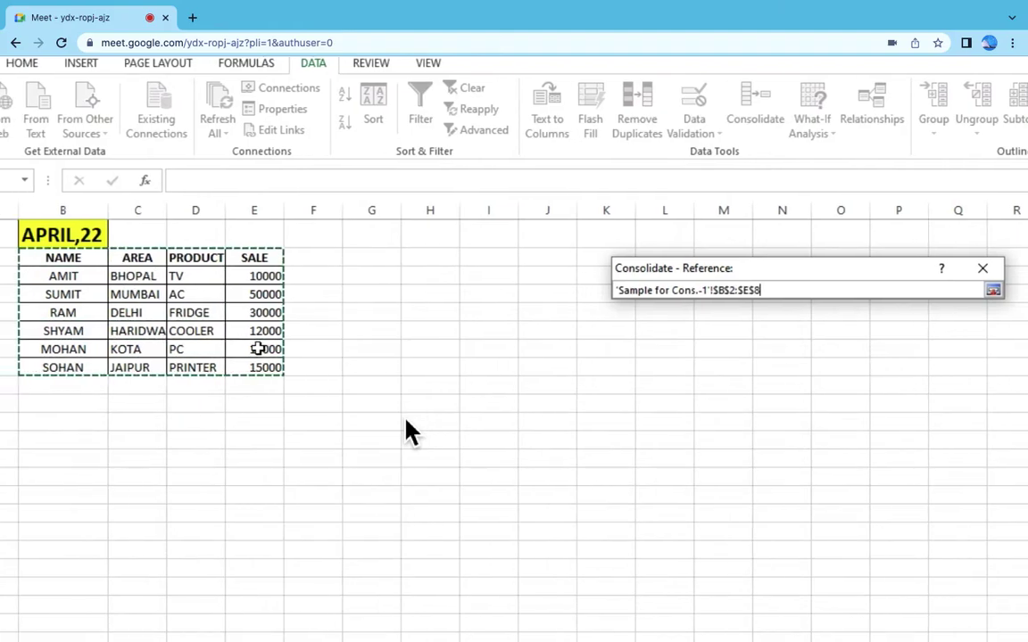
pyautogui.press('Return')
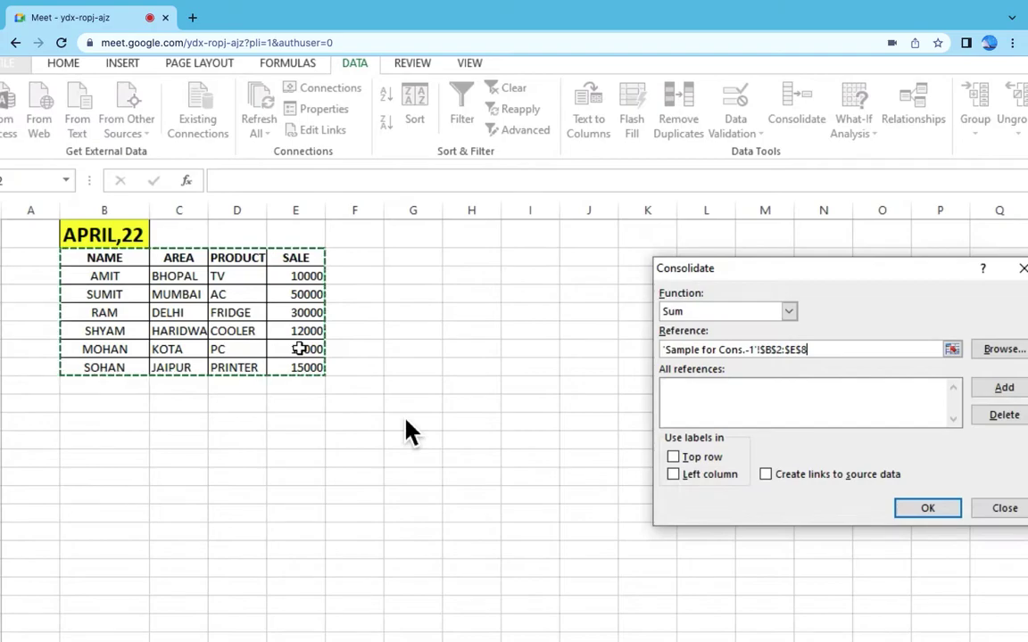
pyautogui.press('Return')
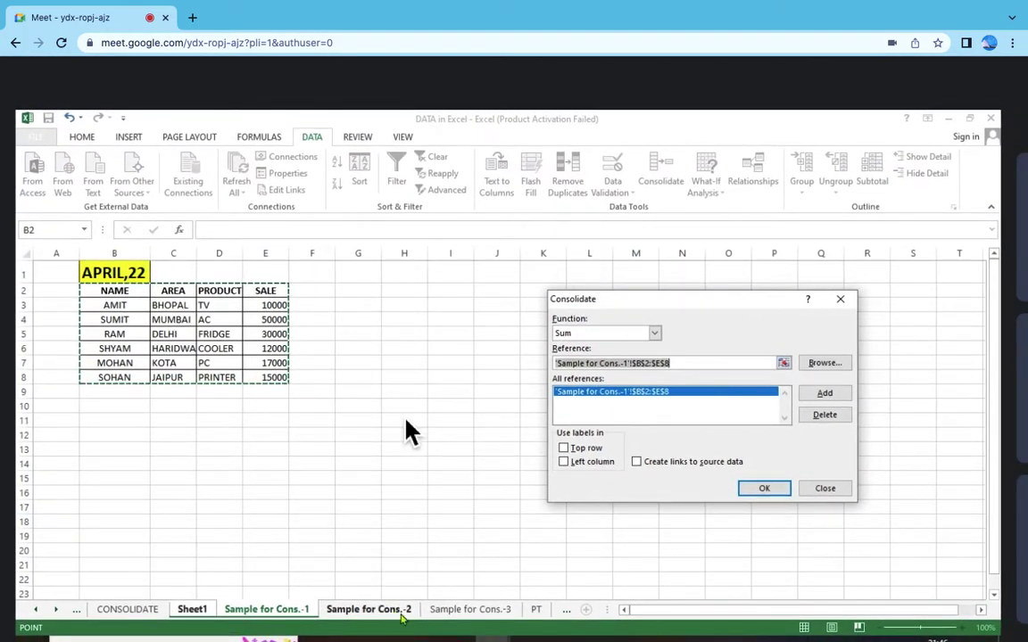
# - Add the same B2:E8 range from 'Sample for Cons.-2' and 'Sample for Cons.-3'
pyautogui.click(397, 614)
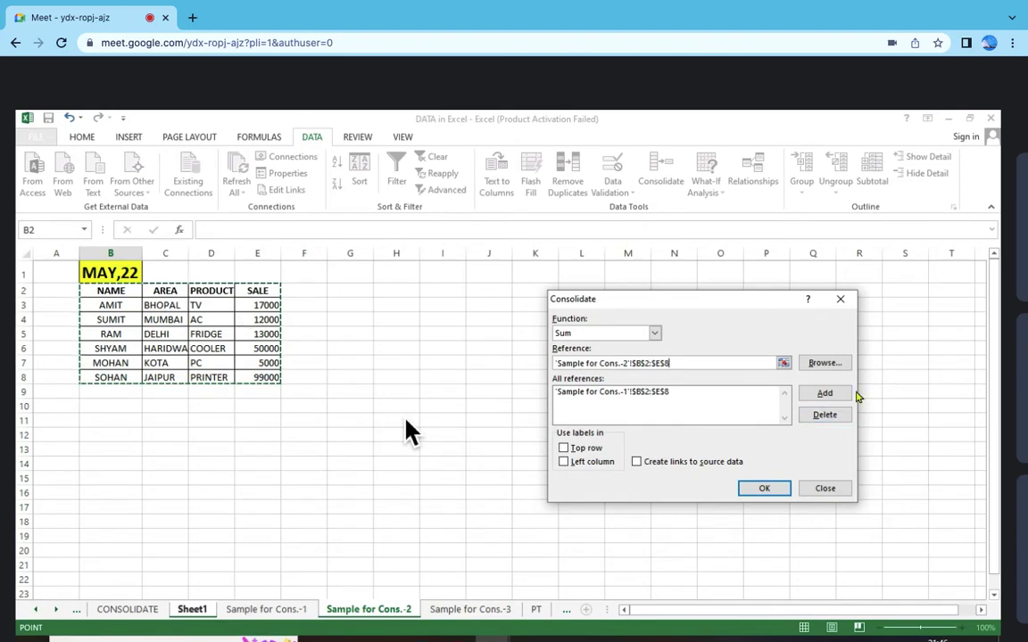
pyautogui.click(824, 393)
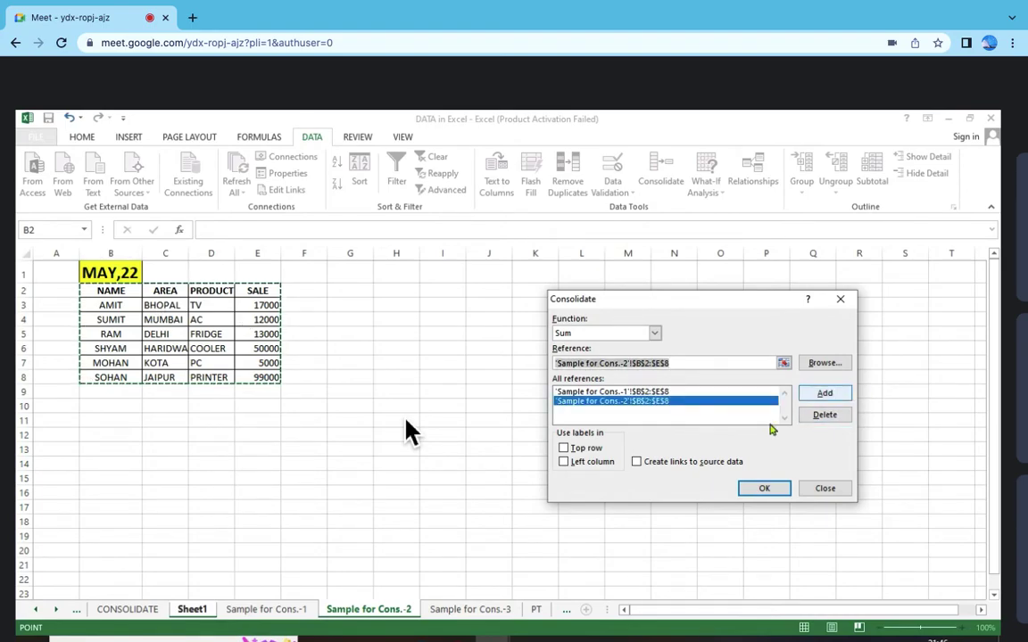
pyautogui.click(470, 609)
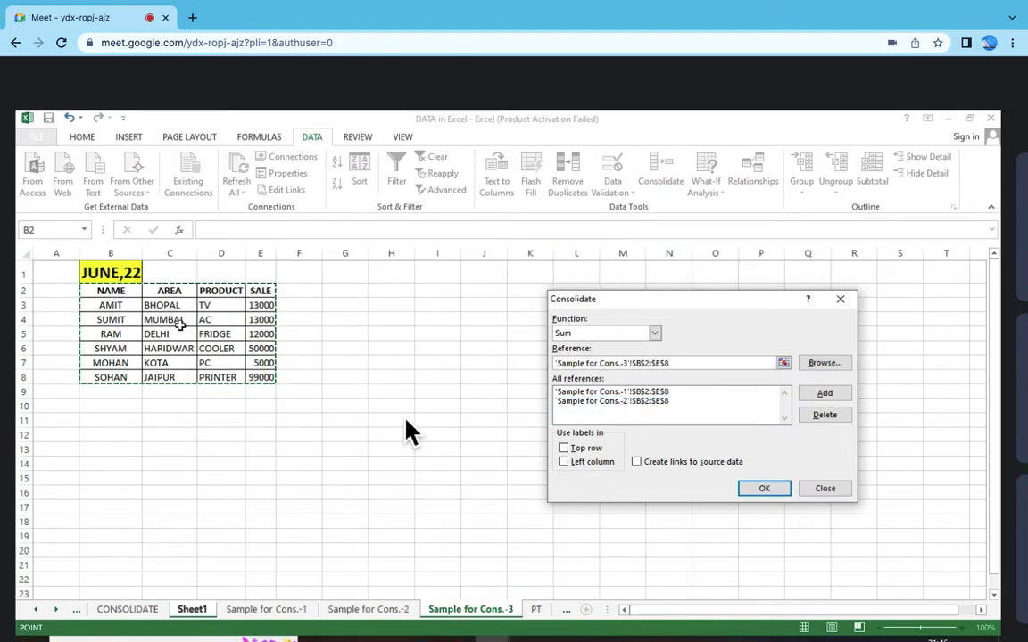
pyautogui.click(837, 396)
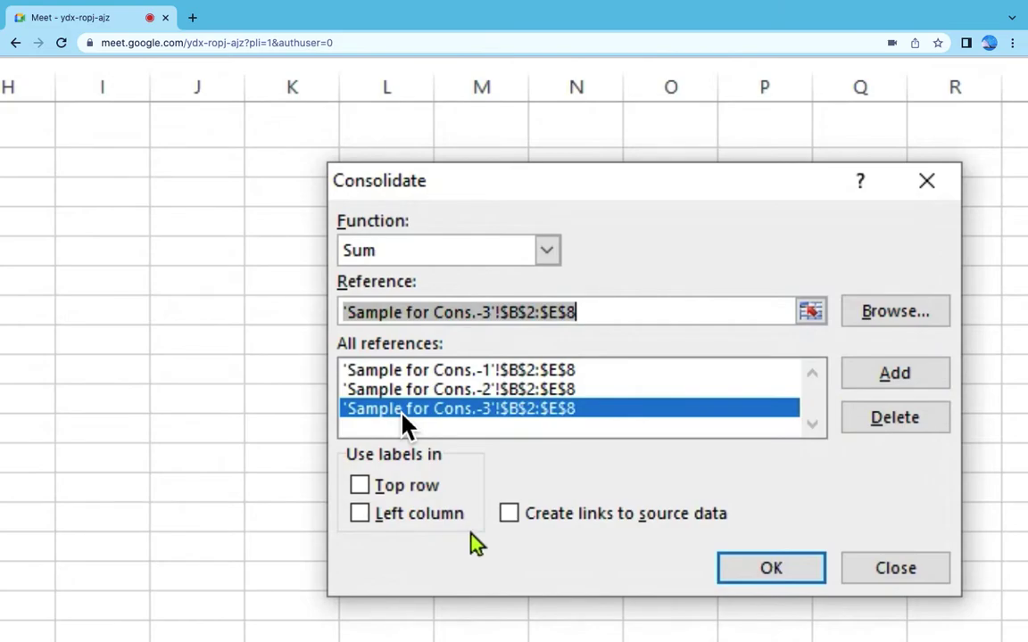
# - Use top row and left column labels, link to source data, and run the consolidation
pyautogui.click(402, 484)
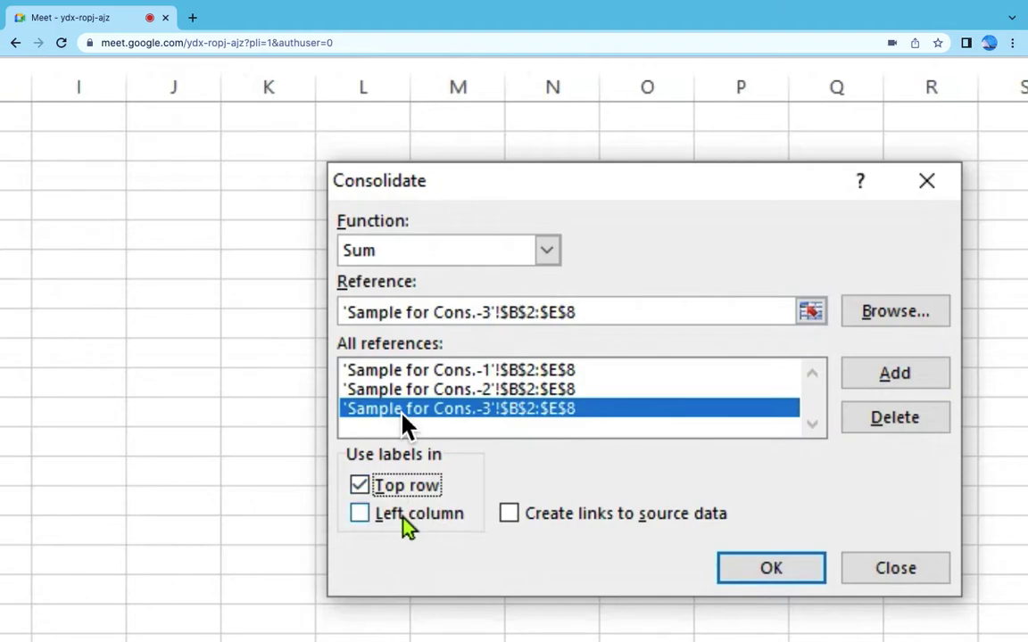
pyautogui.click(404, 521)
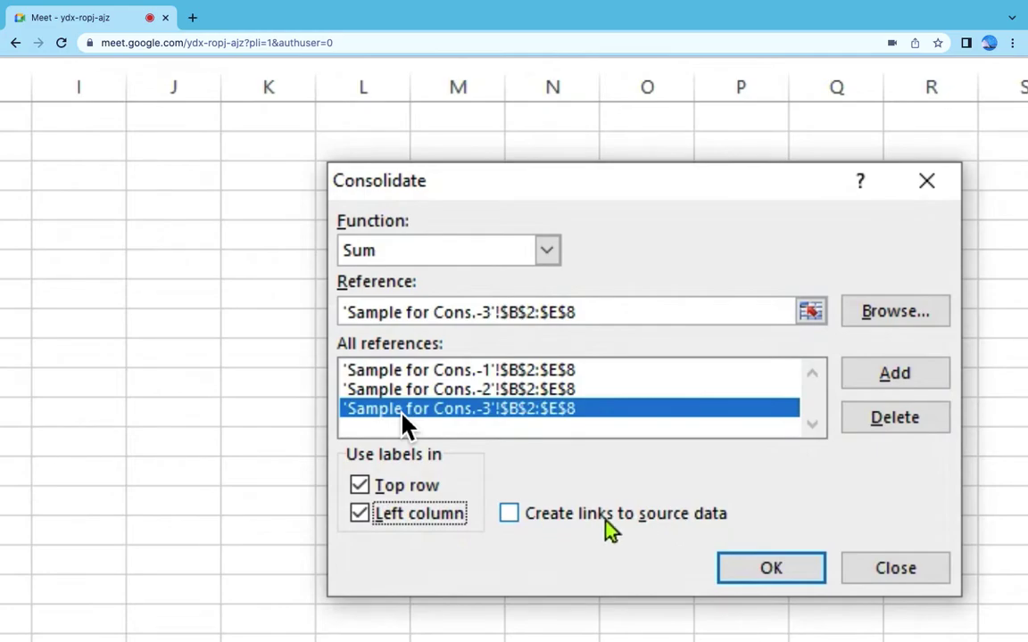
pyautogui.click(573, 515)
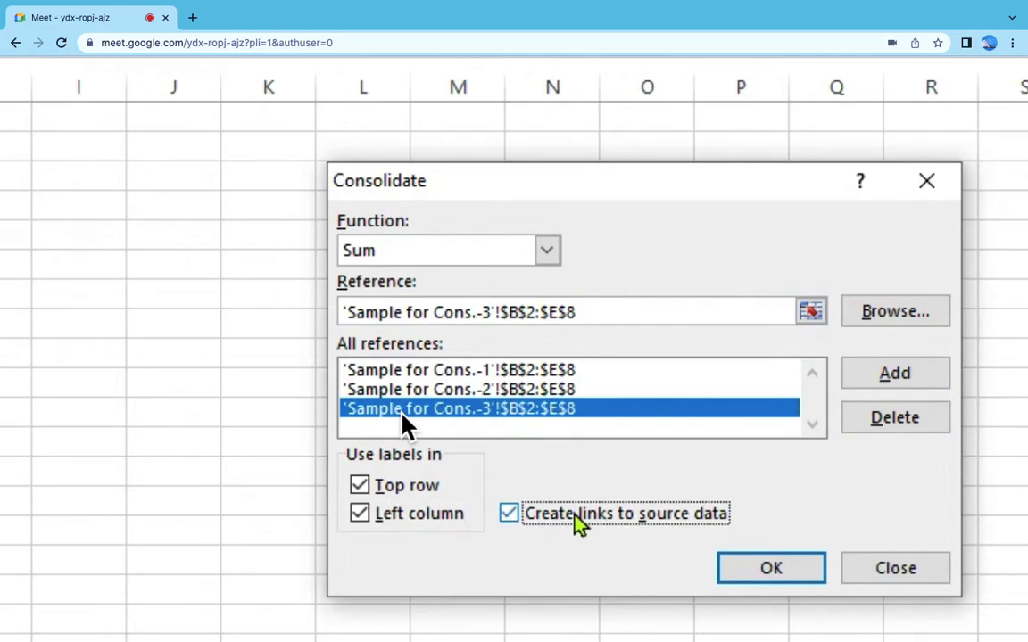
pyautogui.click(770, 571)
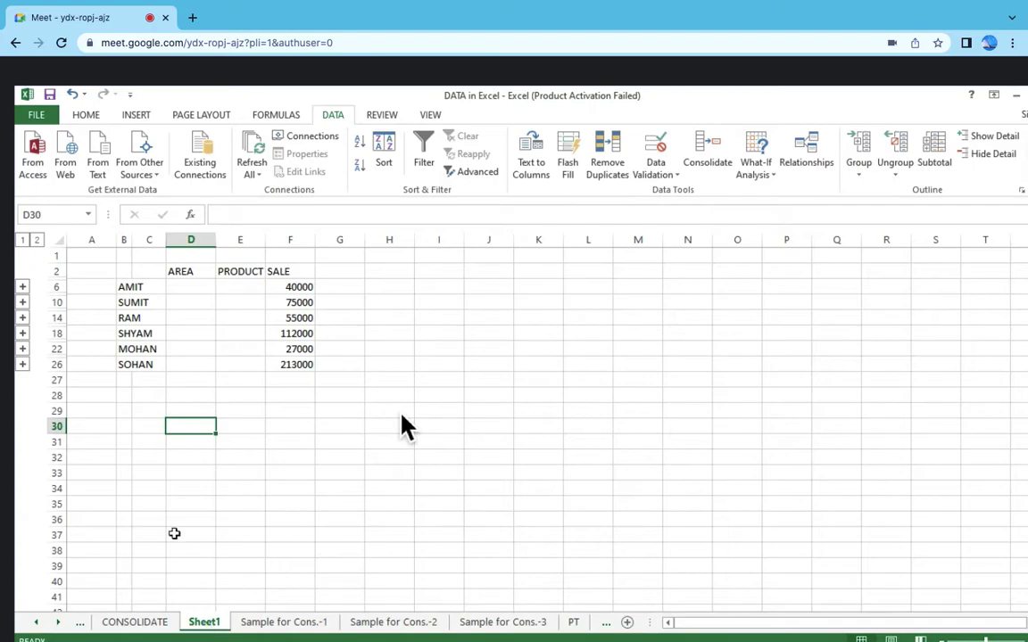
# - Widen column B so the names AMIT through SOHAN display fully
pyautogui.click(142, 290)
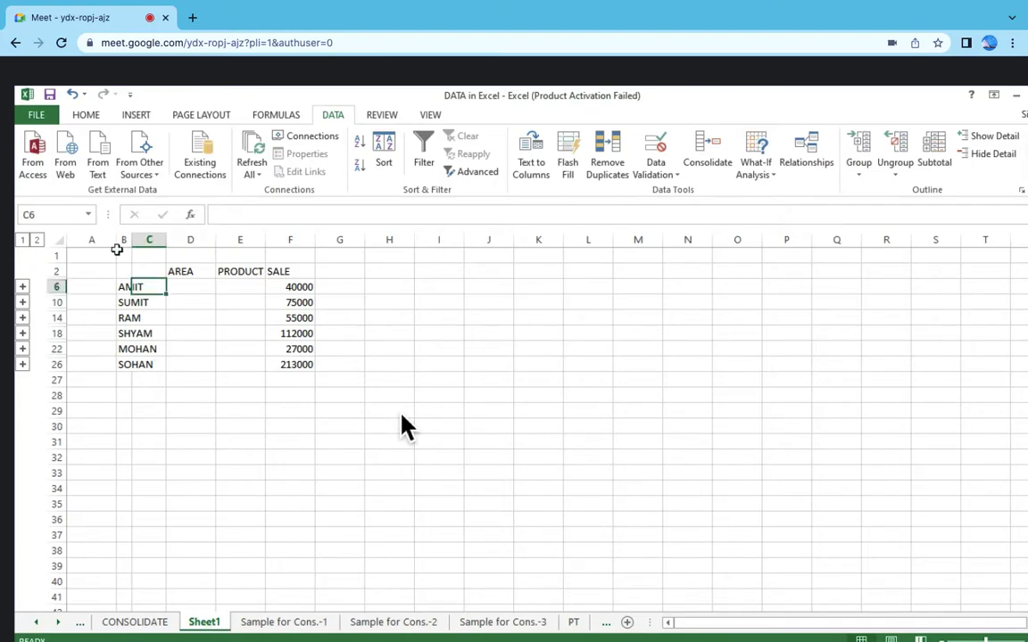
pyautogui.moveTo(133, 239); pyautogui.dragTo(161, 239)
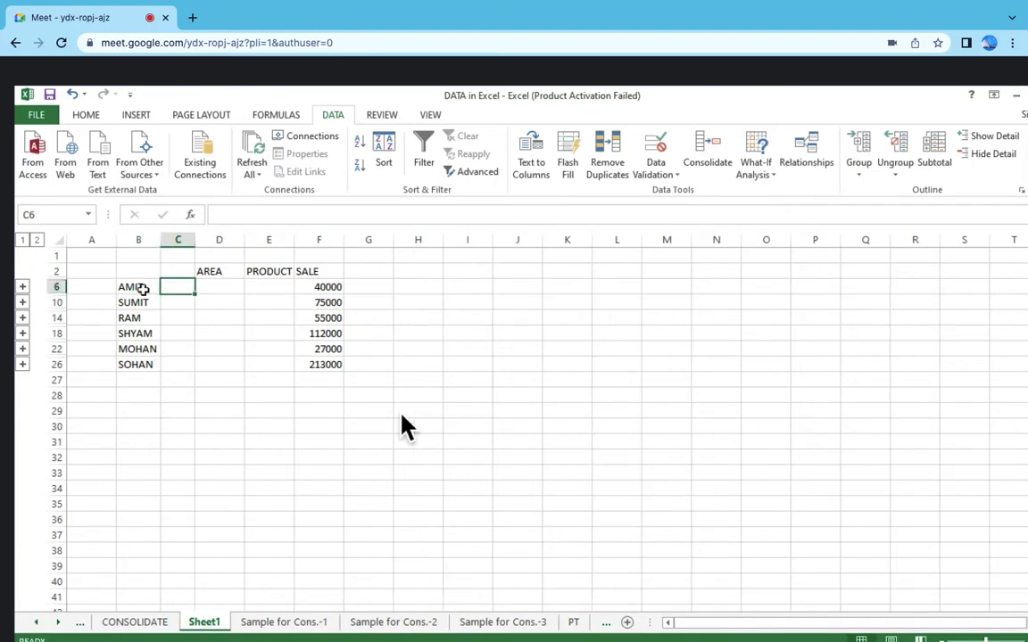
pyautogui.click(143, 286)
pyautogui.click(142, 301)
pyautogui.click(142, 318)
pyautogui.click(143, 333)
pyautogui.click(143, 349)
pyautogui.click(145, 365)
pyautogui.moveTo(138, 286); pyautogui.dragTo(142, 361)
pyautogui.click(148, 286)
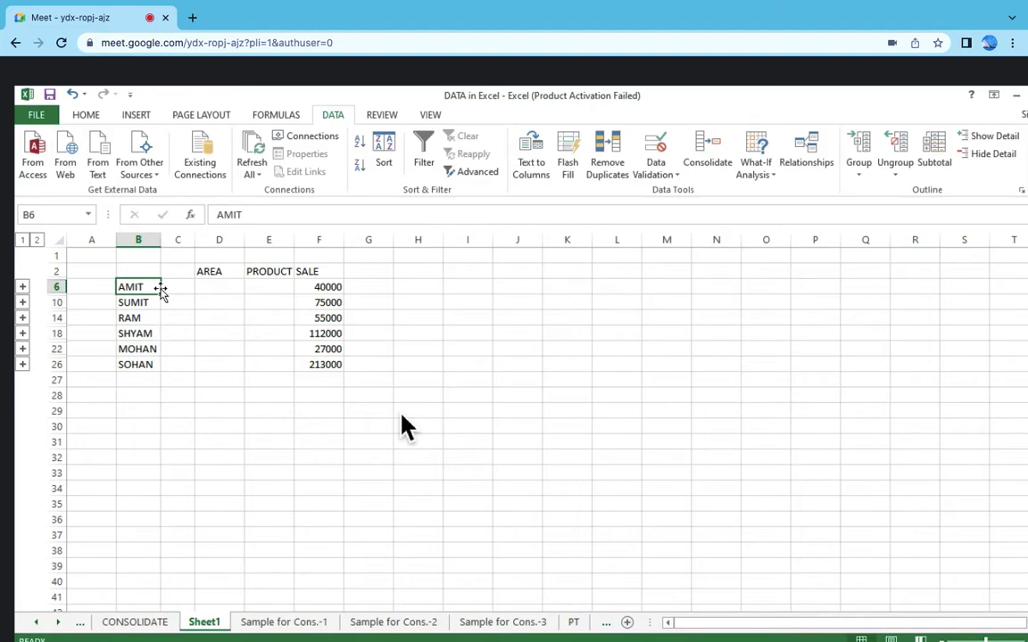
# - Check AMIT's 40000 total against his April, May and June sales on each source sheet
pyautogui.click(324, 284)
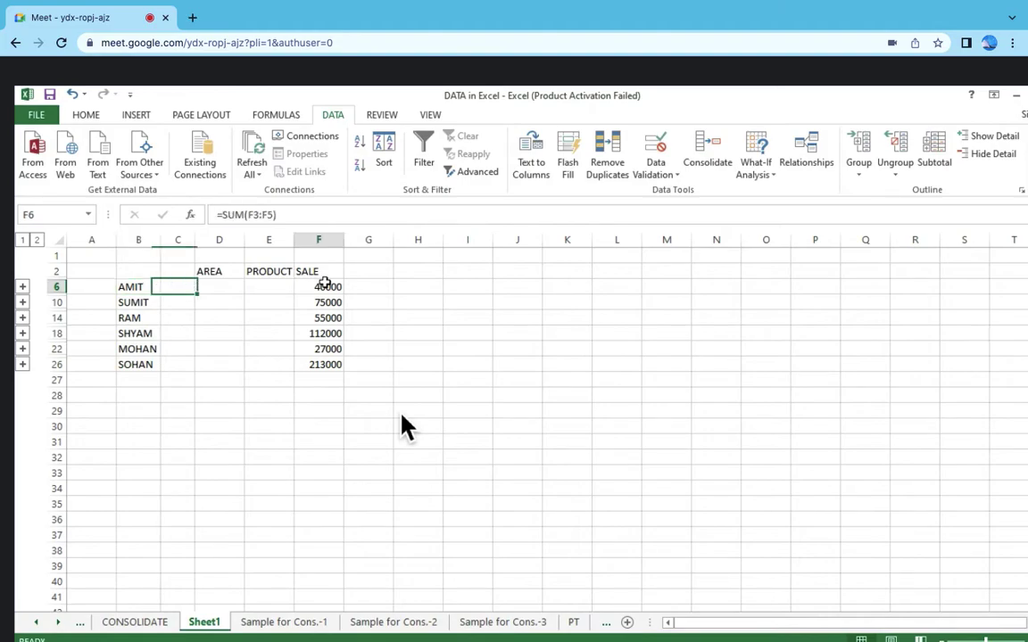
pyautogui.click(284, 622)
pyautogui.click(277, 294)
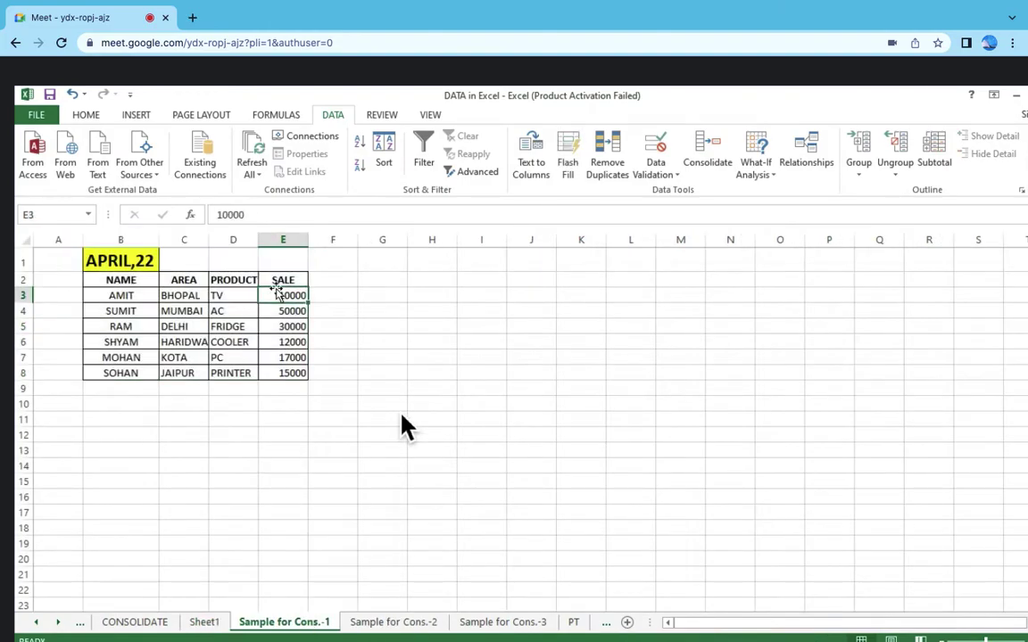
pyautogui.click(430, 606)
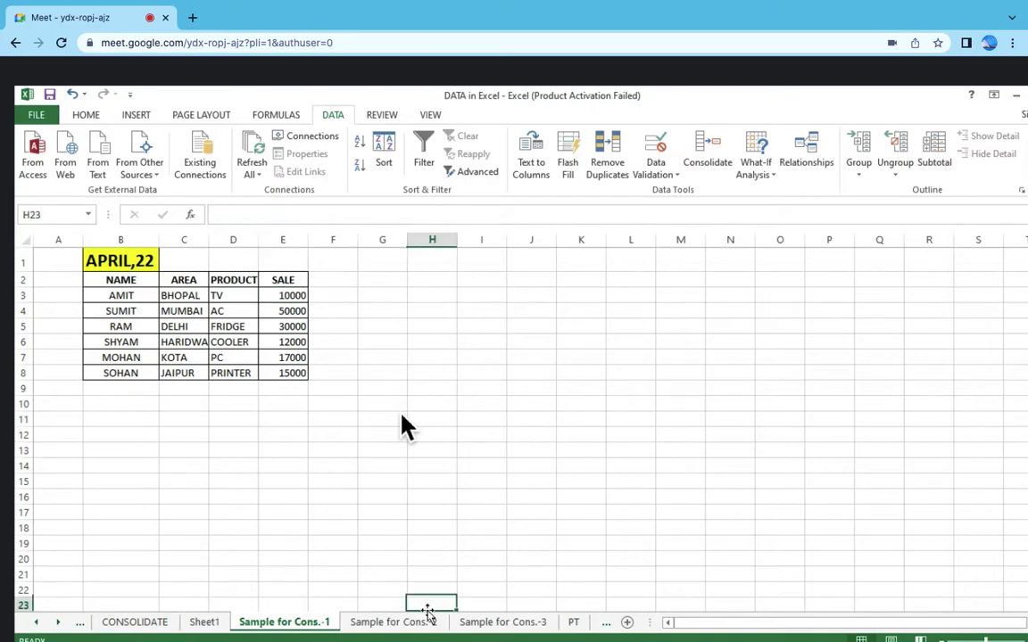
pyautogui.click(393, 622)
pyautogui.click(254, 279)
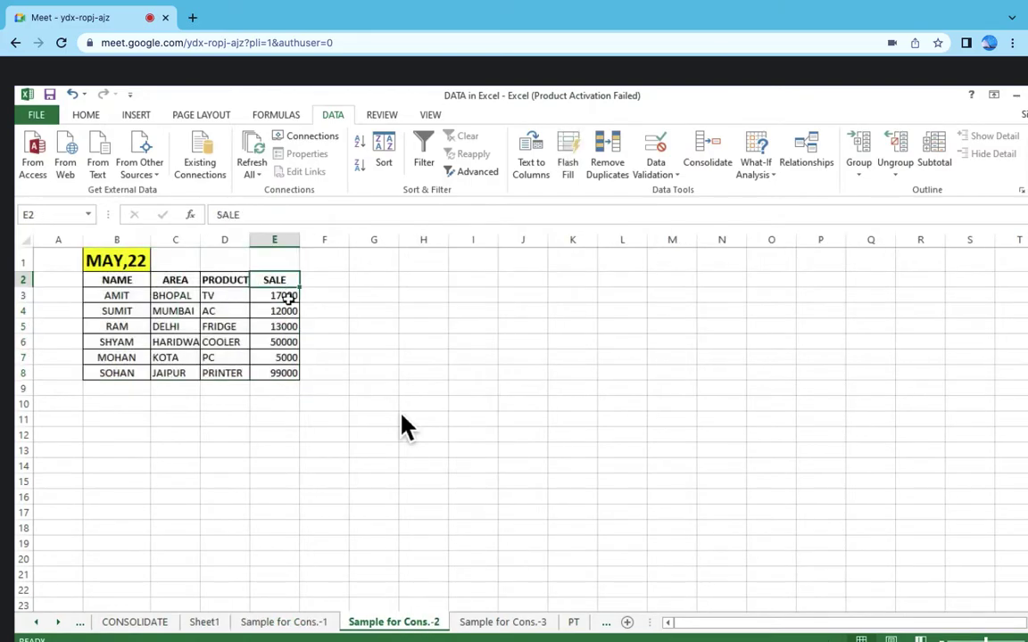
pyautogui.click(279, 294)
pyautogui.click(502, 621)
pyautogui.click(274, 296)
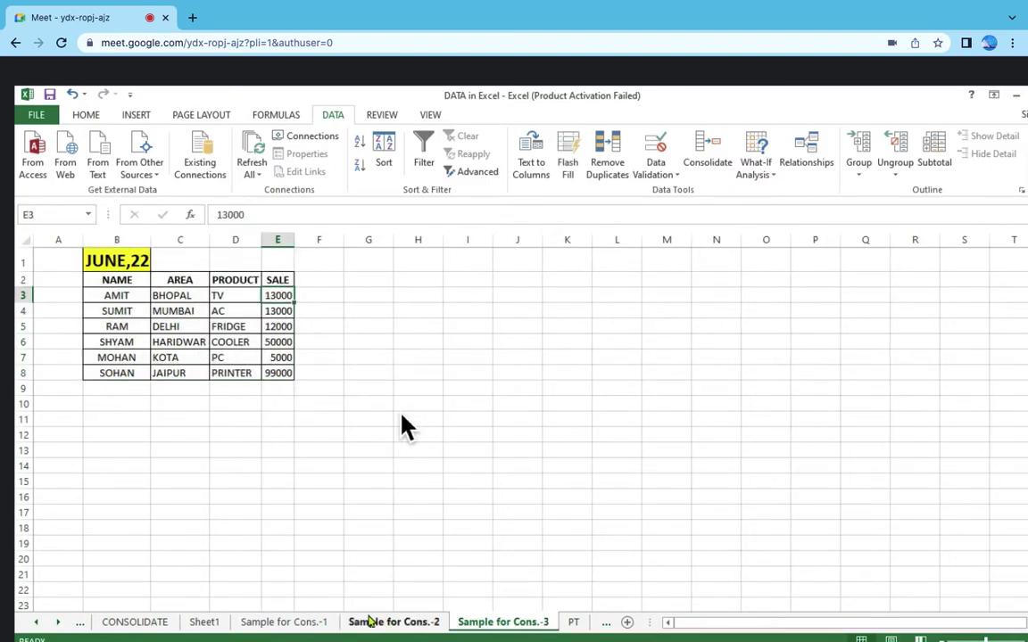
pyautogui.click(266, 624)
pyautogui.click(204, 622)
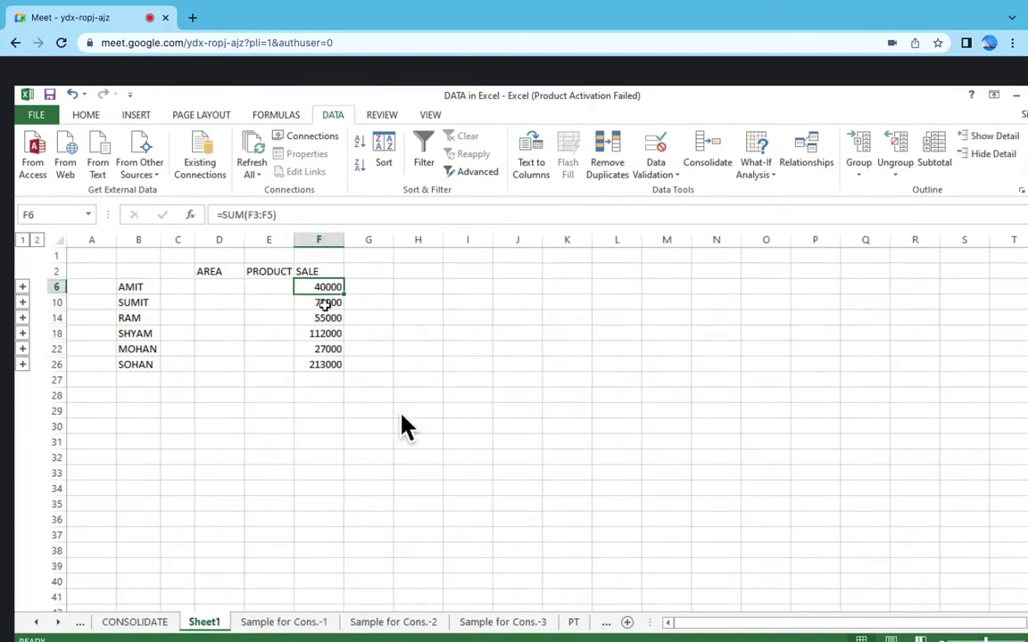
# - Expand AMIT's outline group to show rows 10000, 17000, 13000 and view =SUM(F3:F5)
pyautogui.moveTo(326, 302); pyautogui.dragTo(329, 361)
pyautogui.click(150, 271)
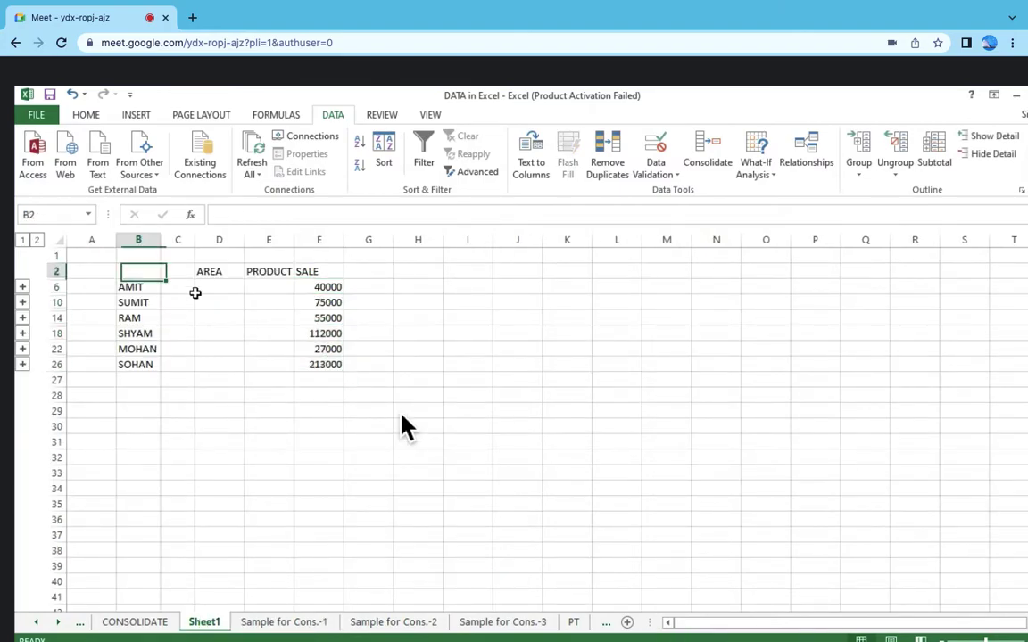
pyautogui.keyDown('shift'); pyautogui.click(315, 360); pyautogui.keyUp('shift')
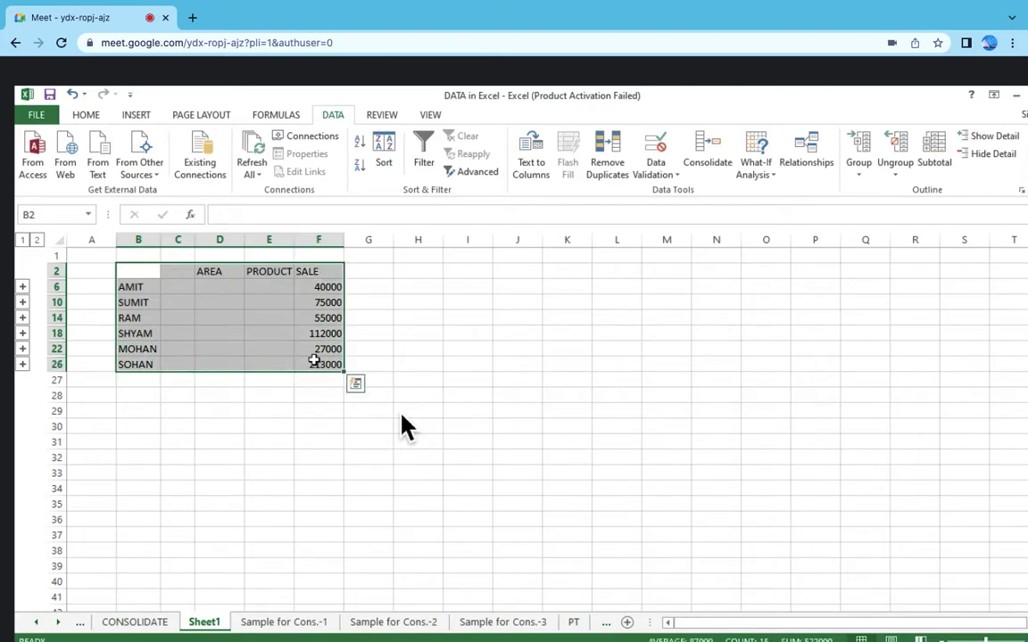
pyautogui.click(177, 426)
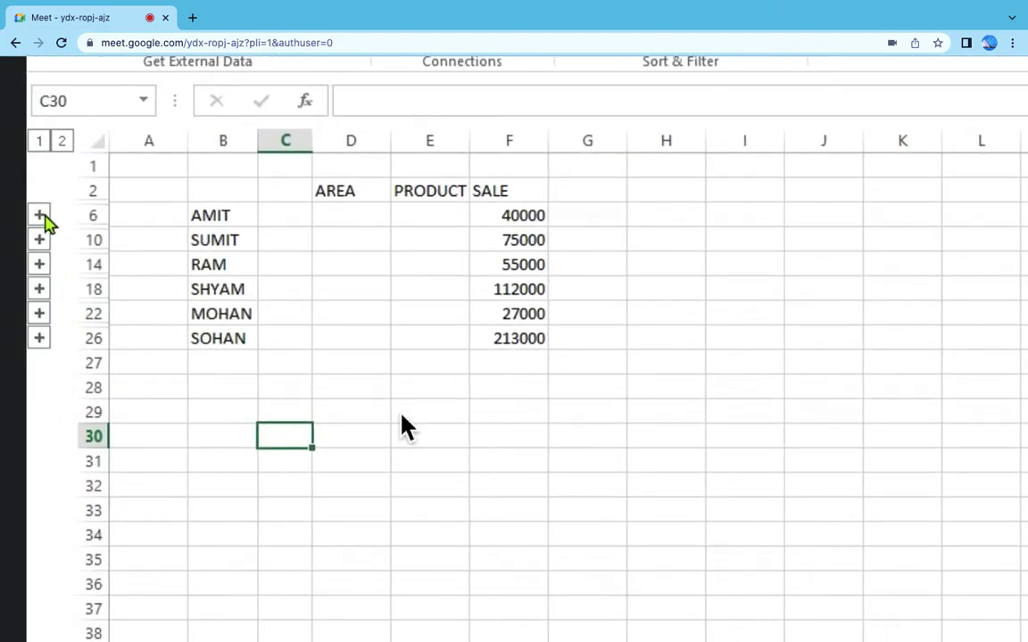
pyautogui.click(39, 218)
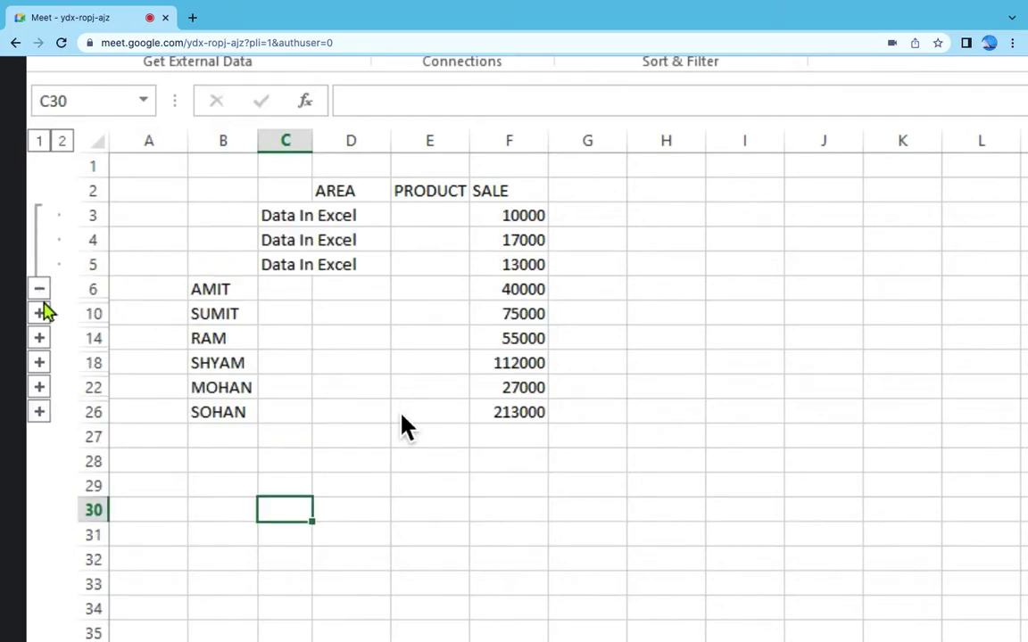
pyautogui.click(535, 289)
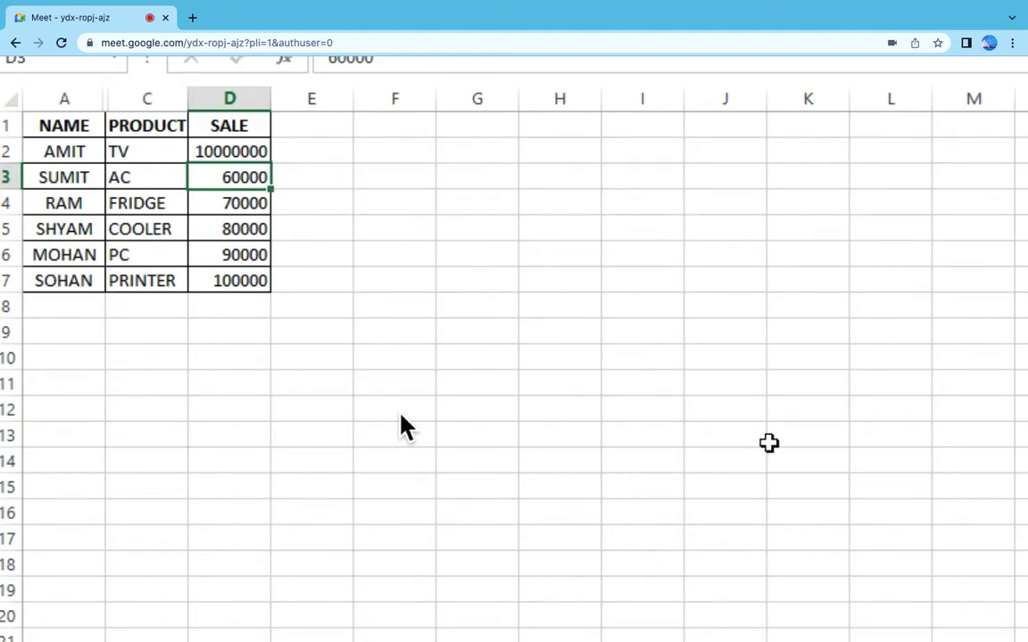
# - Enter sales 90000, 100000, 150000, 160000 for SUMIT through MOHAN, and 10000 for AMIT
pyautogui.write('90000')
pyautogui.press('Return')
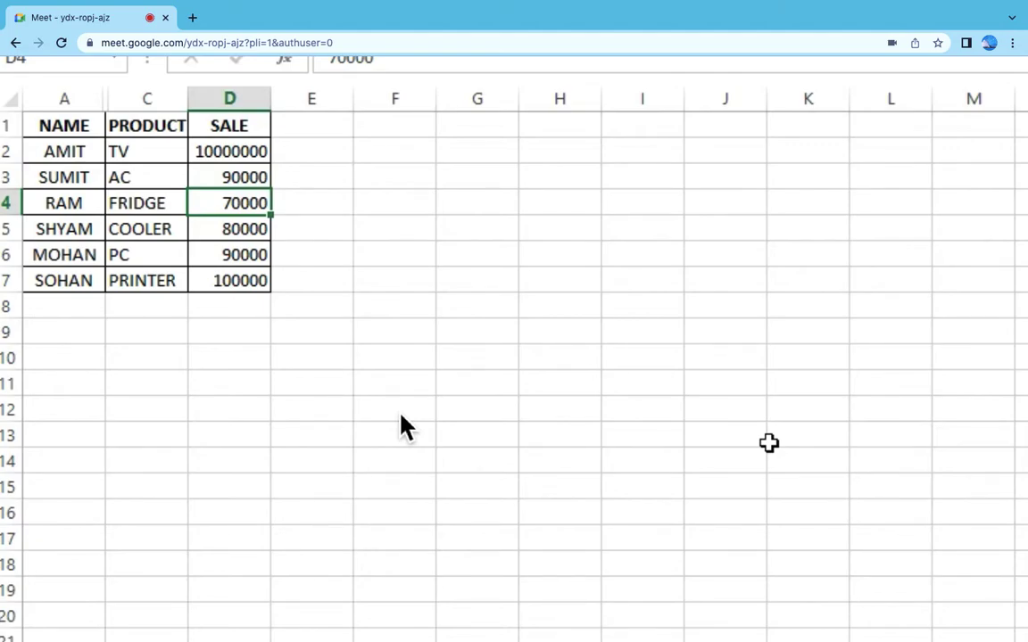
pyautogui.write('100000')
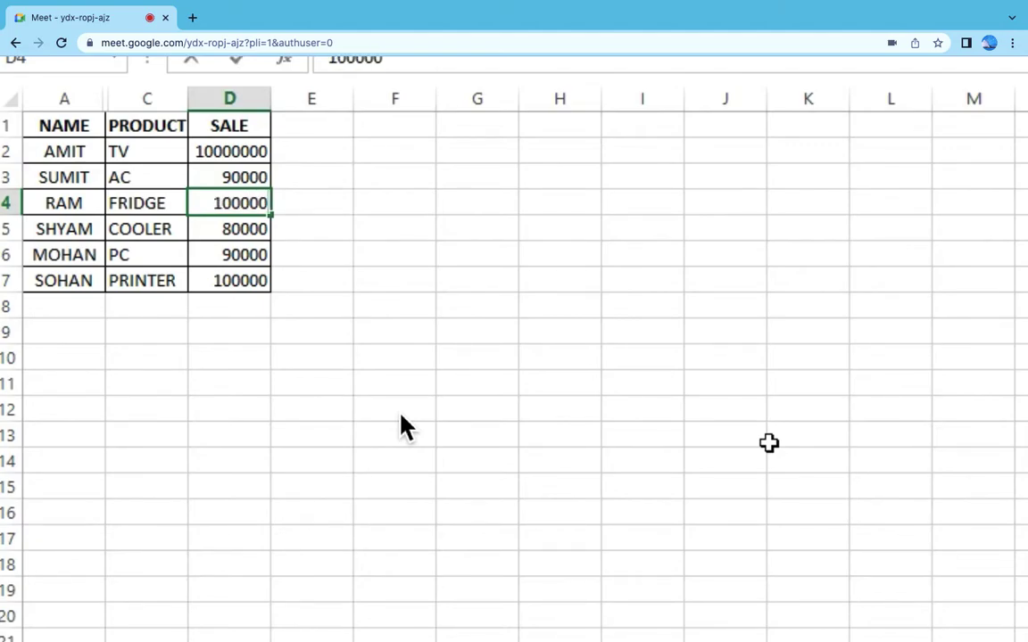
pyautogui.press('Return')
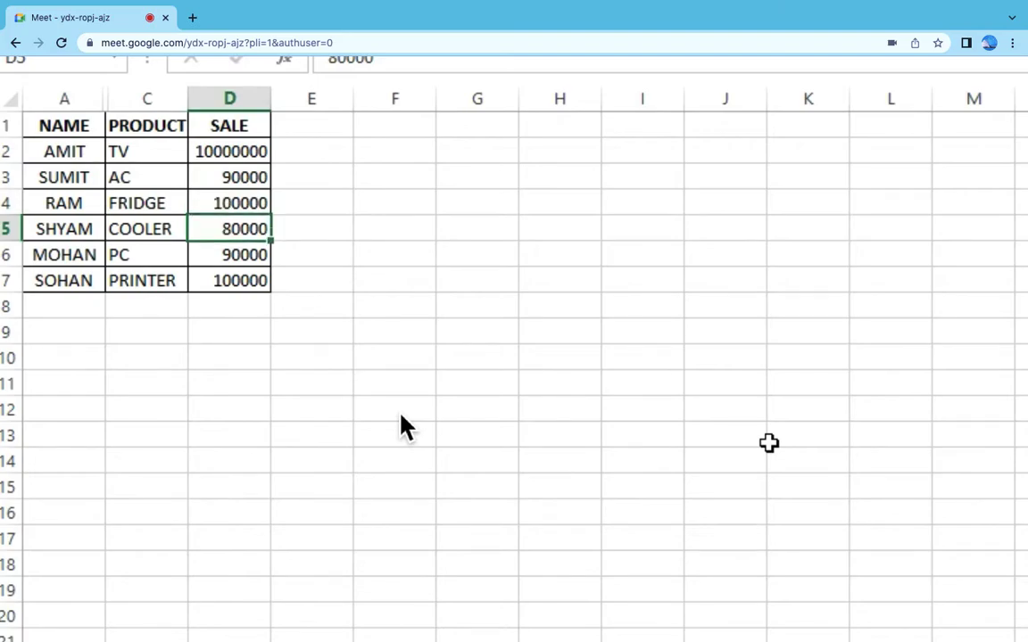
pyautogui.write('1')
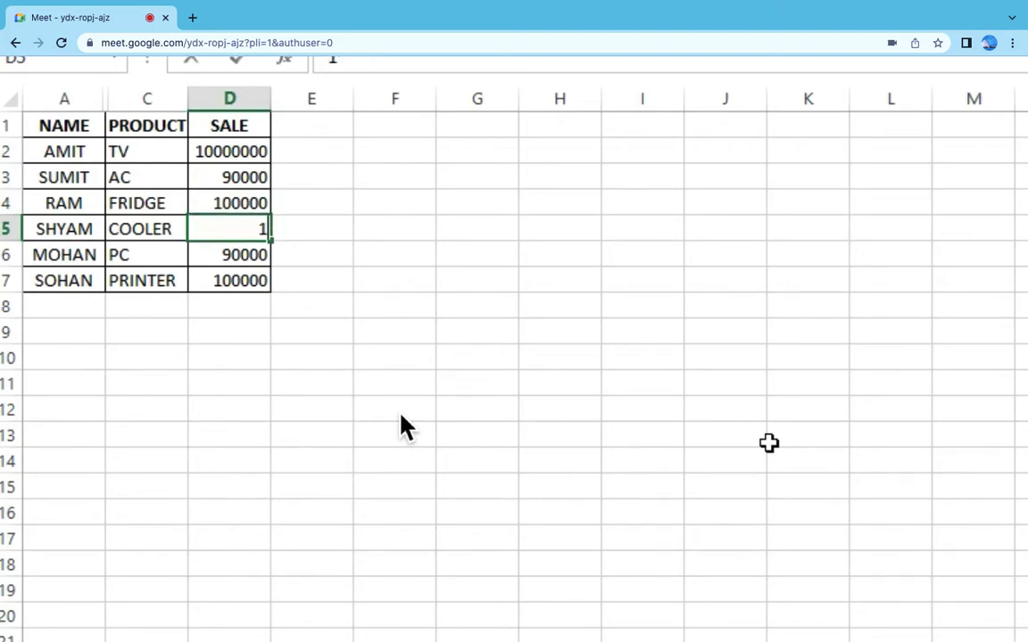
pyautogui.write('50000')
pyautogui.hotkey('ctrl', 'Return')
pyautogui.press('Return')
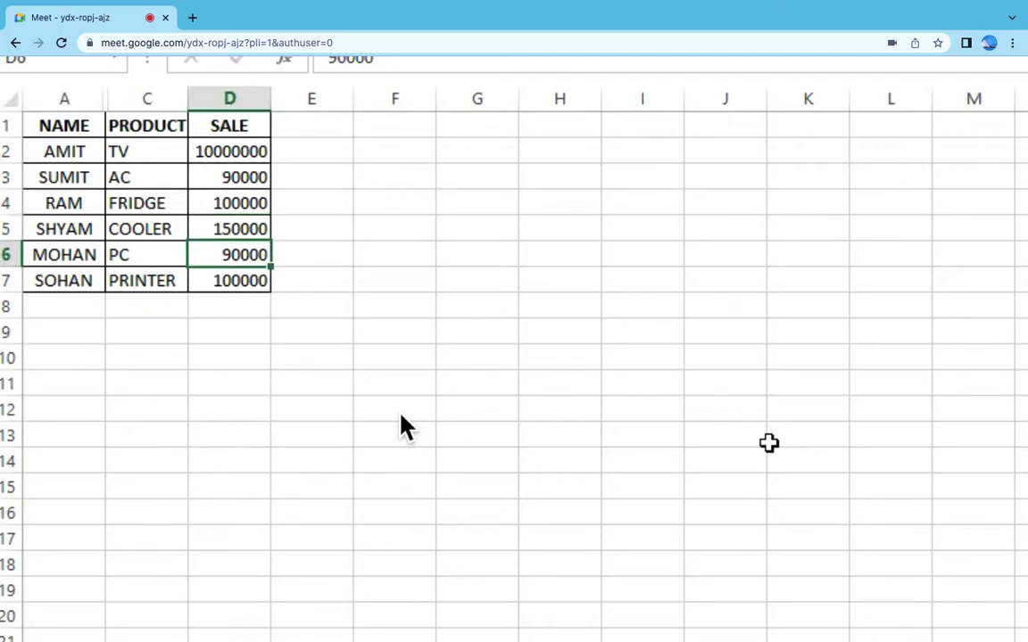
pyautogui.write('160000')
pyautogui.press('Return')
pyautogui.press('Up')
pyautogui.press('Up')
pyautogui.press('Up')
pyautogui.press('Up')
pyautogui.press('Up')
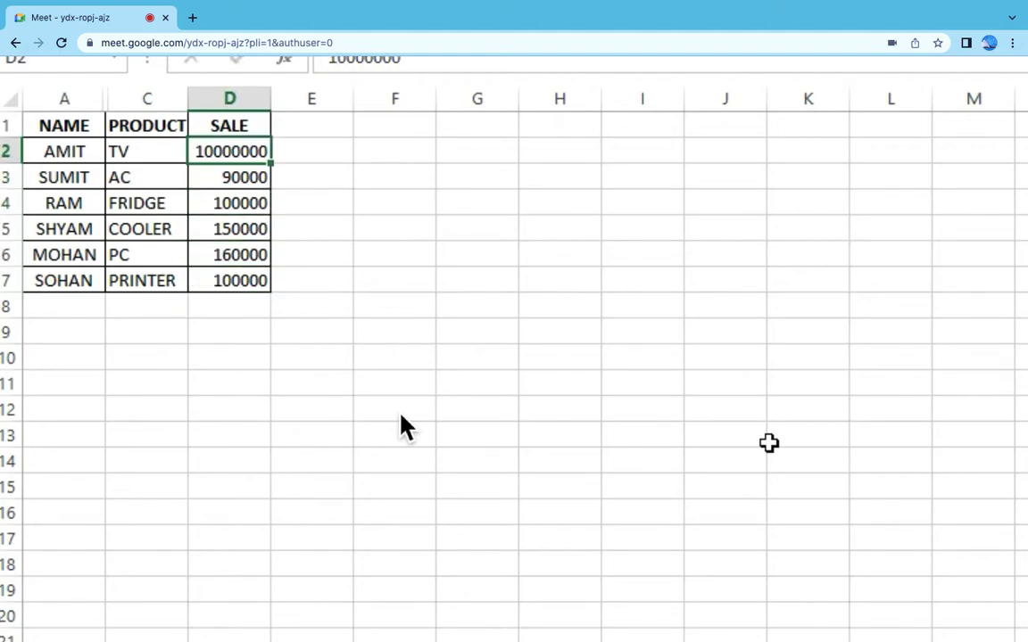
pyautogui.write('10000')
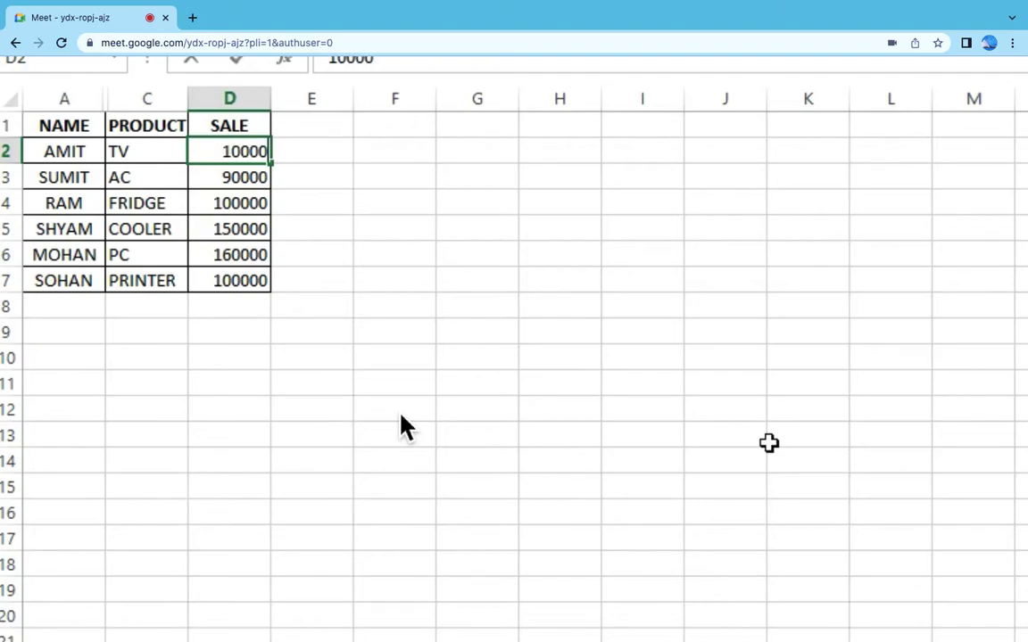
pyautogui.press('Return')
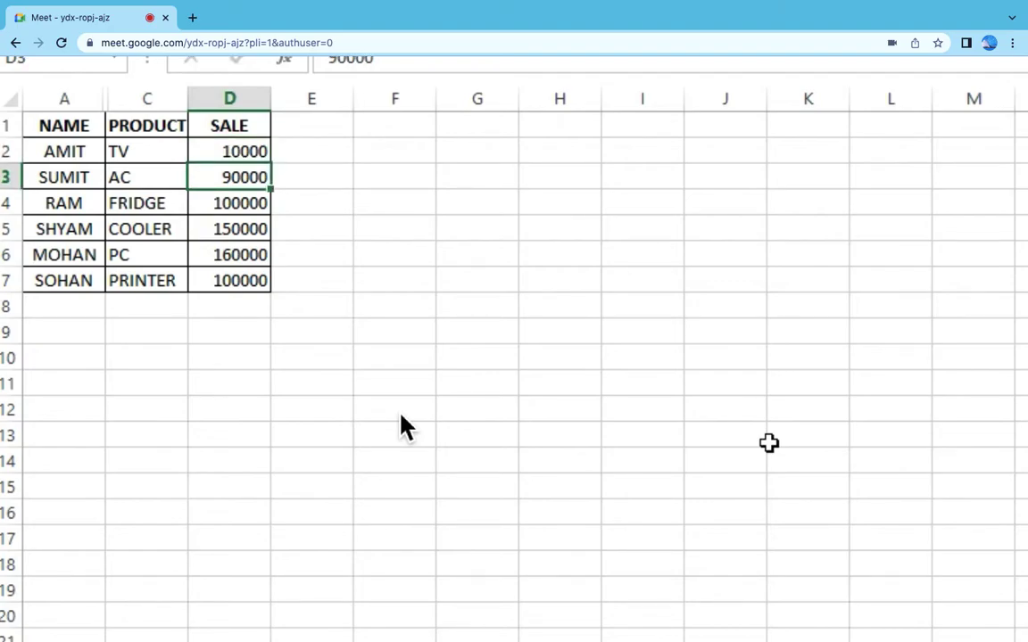
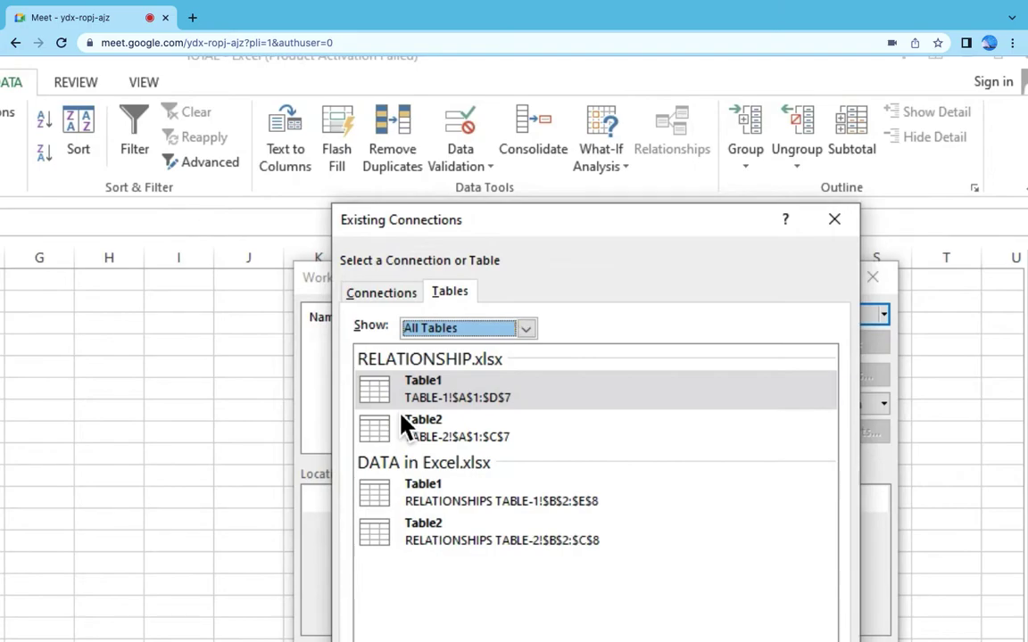
# - Cancel the Existing Connections and Workbook Connections dialogs without adding any connection
pyautogui.press('Escape')
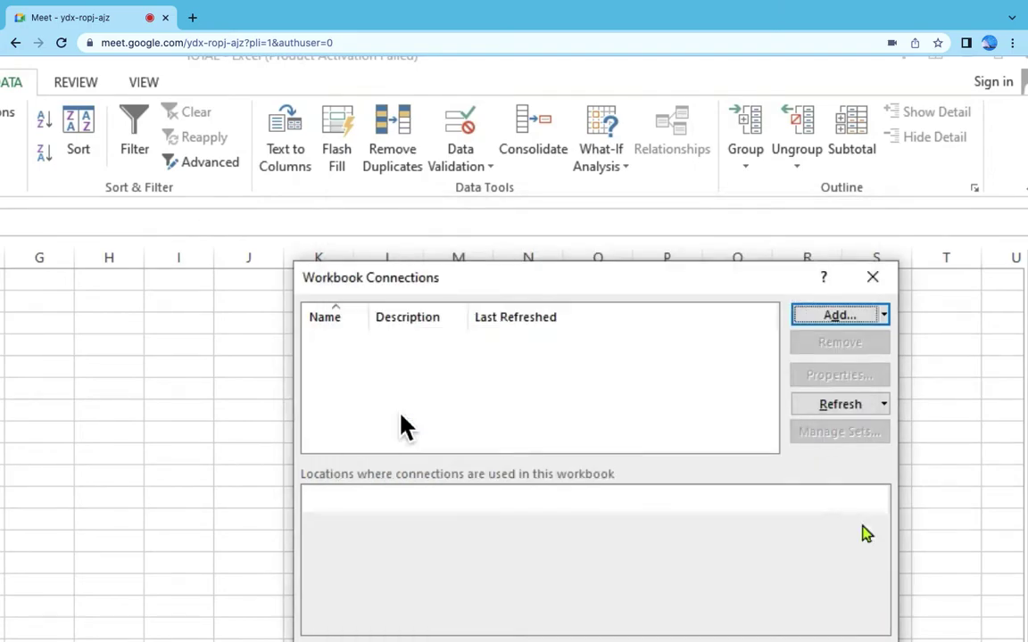
pyautogui.press('Escape')
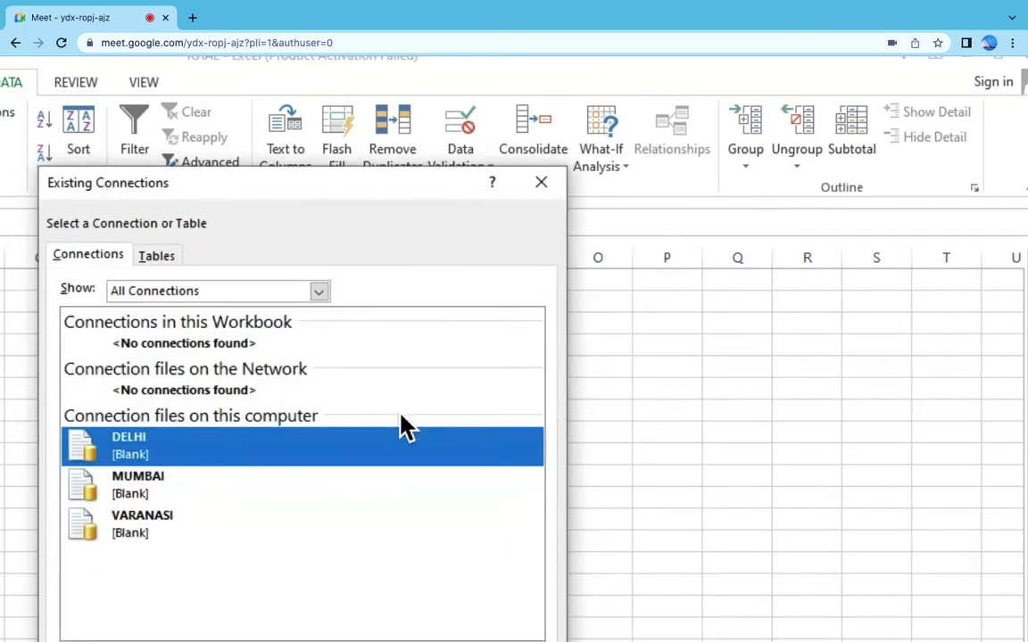
pyautogui.press('Escape')
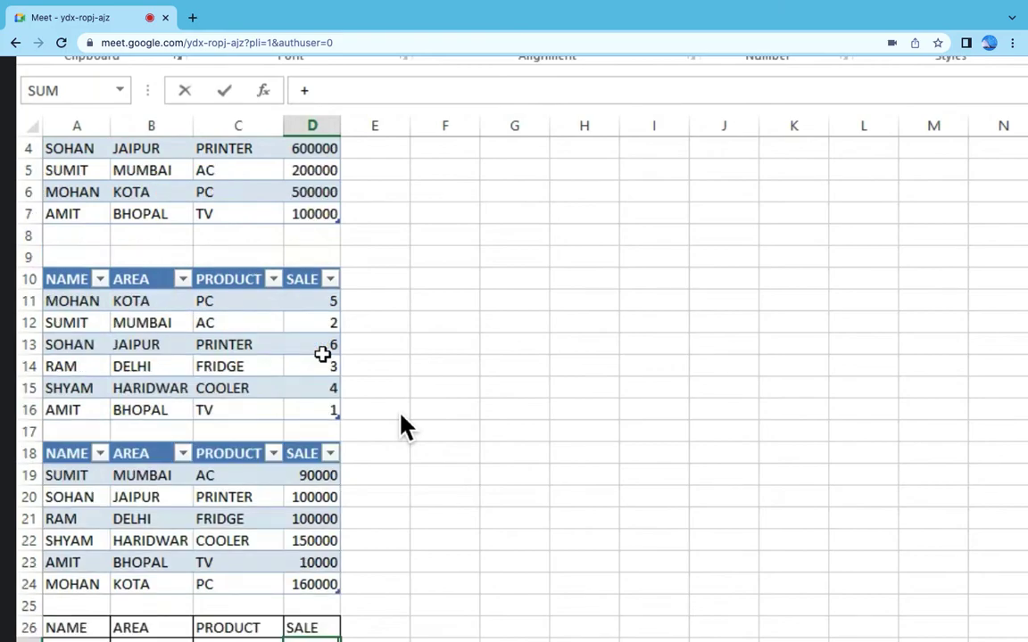
# - Complete =+D2+D11+D19 in D27 to total the three tables' sales (490005)
pyautogui.write('+')
pyautogui.click(309, 368)
pyautogui.write('+D11+')
pyautogui.click(329, 541)
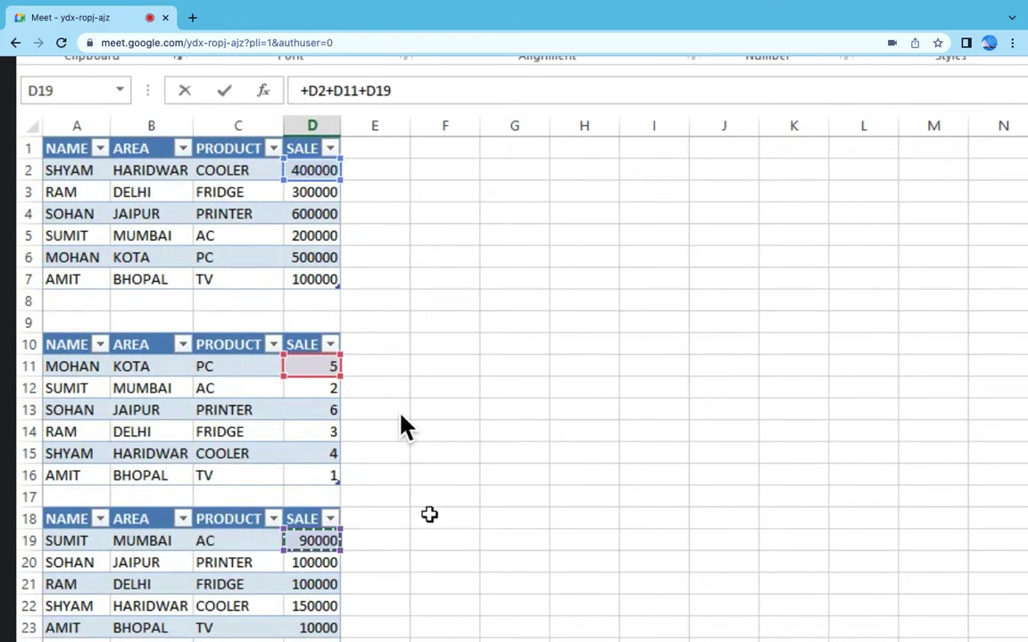
pyautogui.press('Return')
# - Copy the D27 summing formula down into D28:D32
pyautogui.press('Up')
pyautogui.hotkey('ctrl', 'c')
pyautogui.press('Down')
pyautogui.hotkey('shift', 'Down')
pyautogui.hotkey('shift', 'Down')
pyautogui.hotkey('shift', 'Down')
pyautogui.hotkey('shift', 'Down')
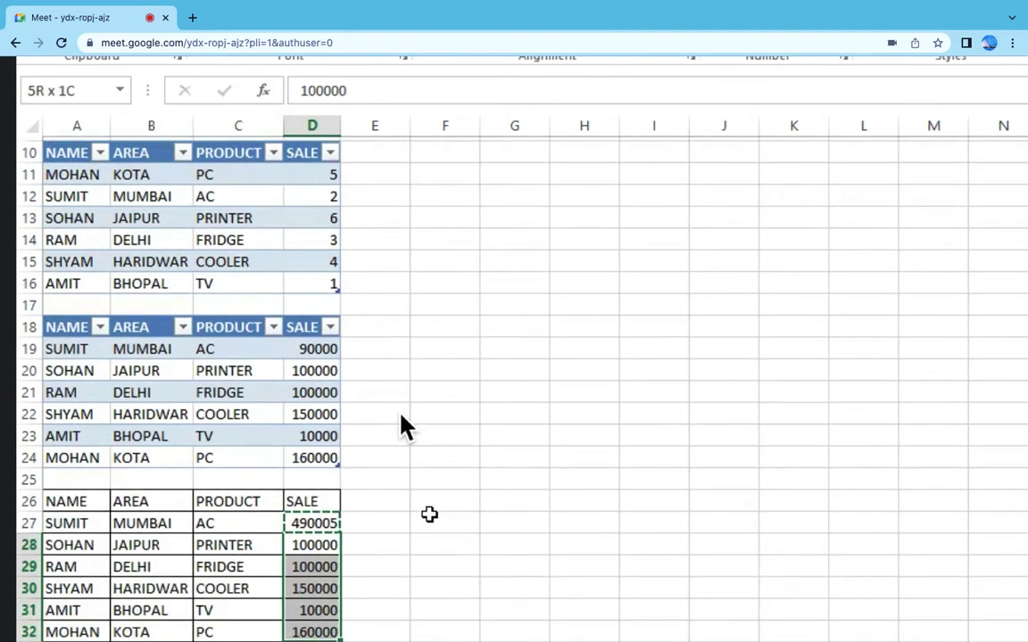
pyautogui.hotkey('ctrl', 'v')
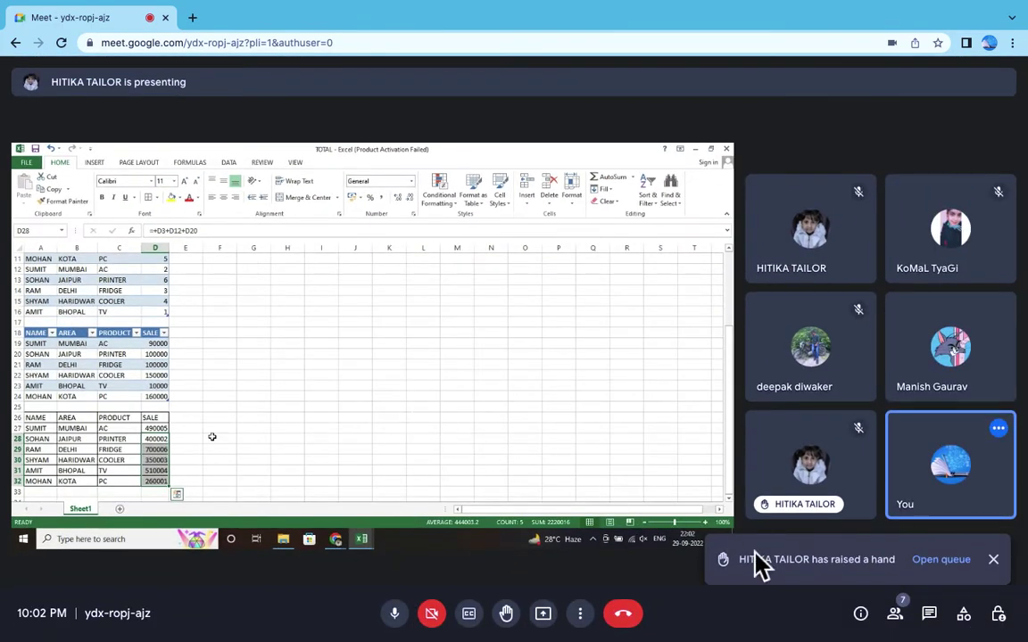
pyautogui.moveTo(524, 438)
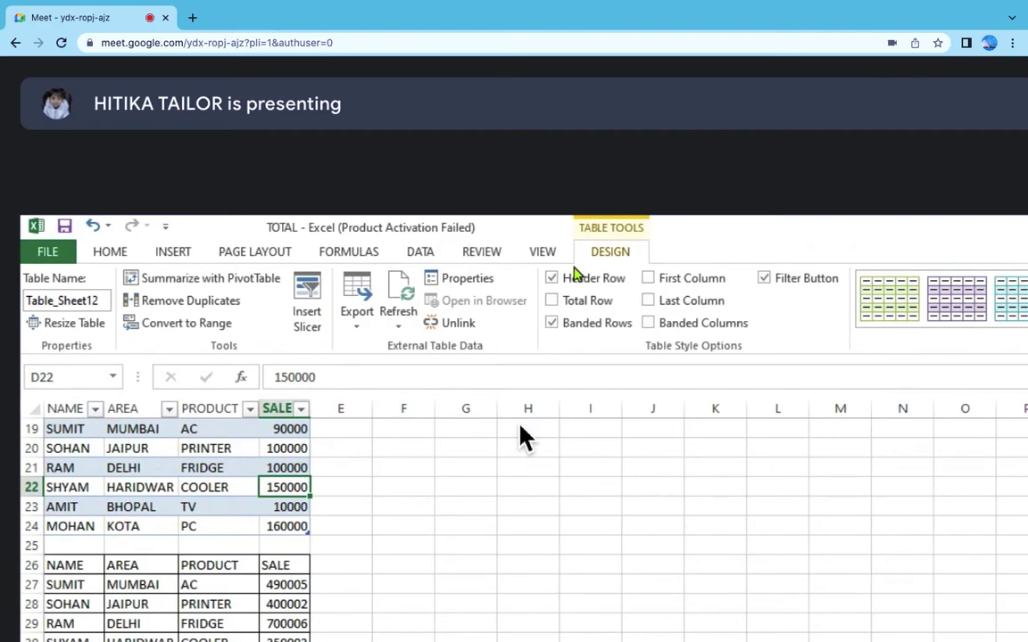
# - Review the SHIVALIK NAGAR connection's External Data Properties from the DATA tab, closing without changes
pyautogui.click(480, 280)
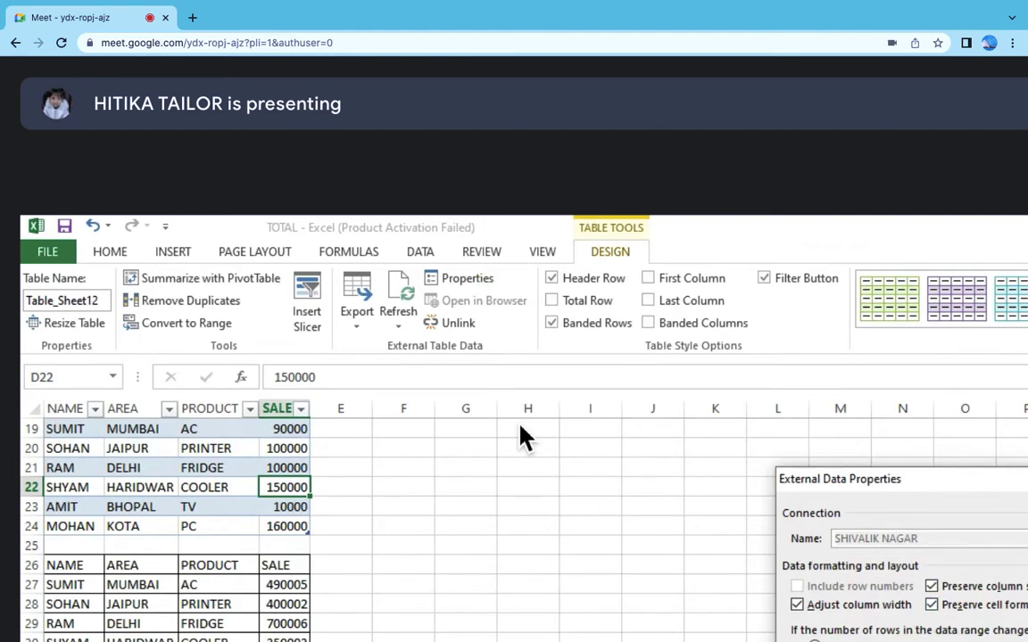
pyautogui.press('Escape')
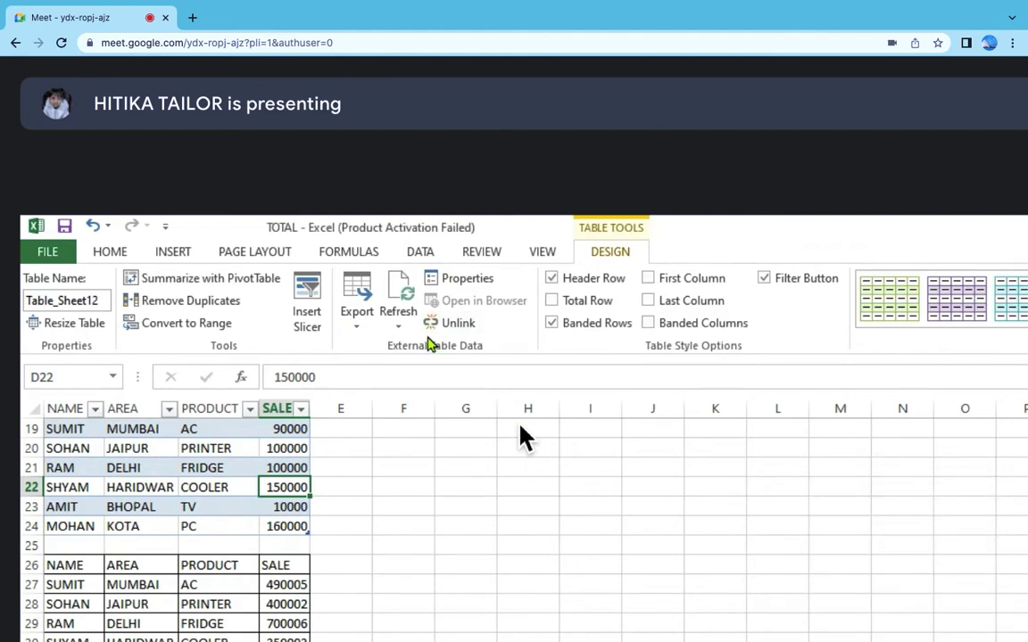
pyautogui.click(419, 253)
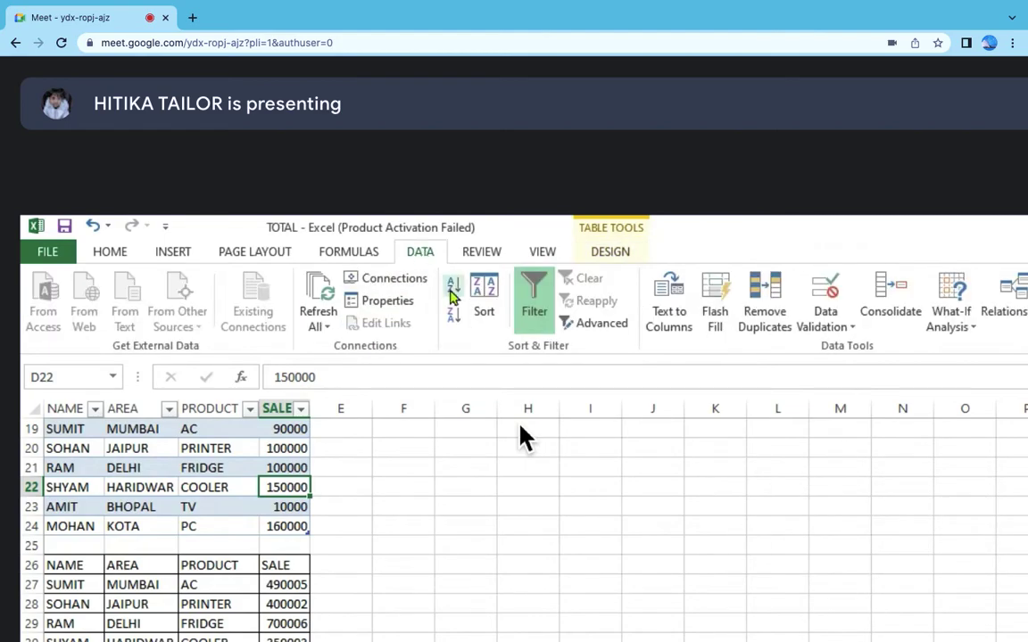
pyautogui.click(387, 301)
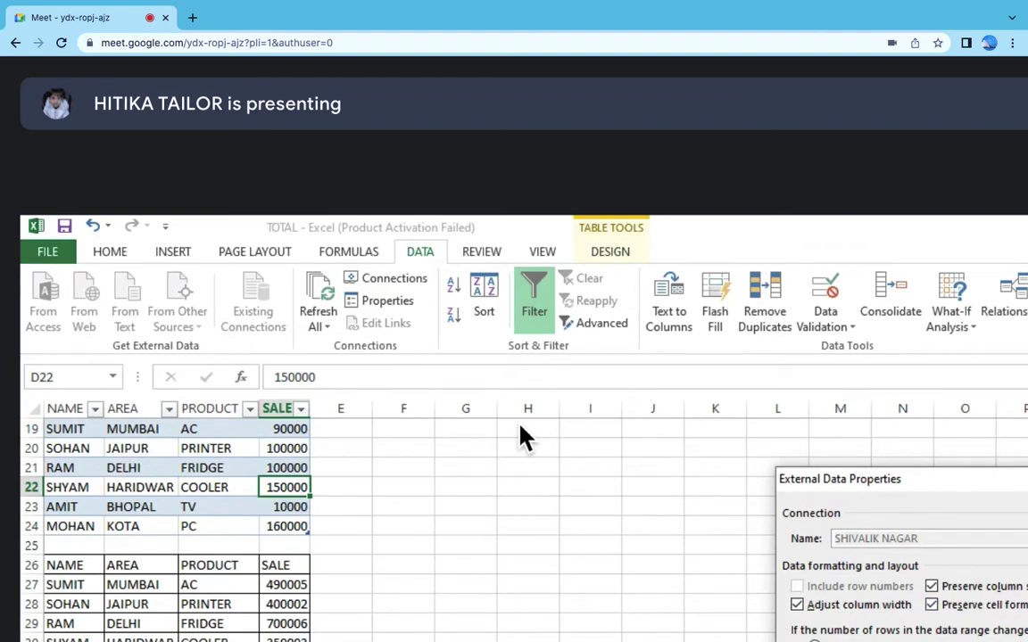
pyautogui.press('Return')
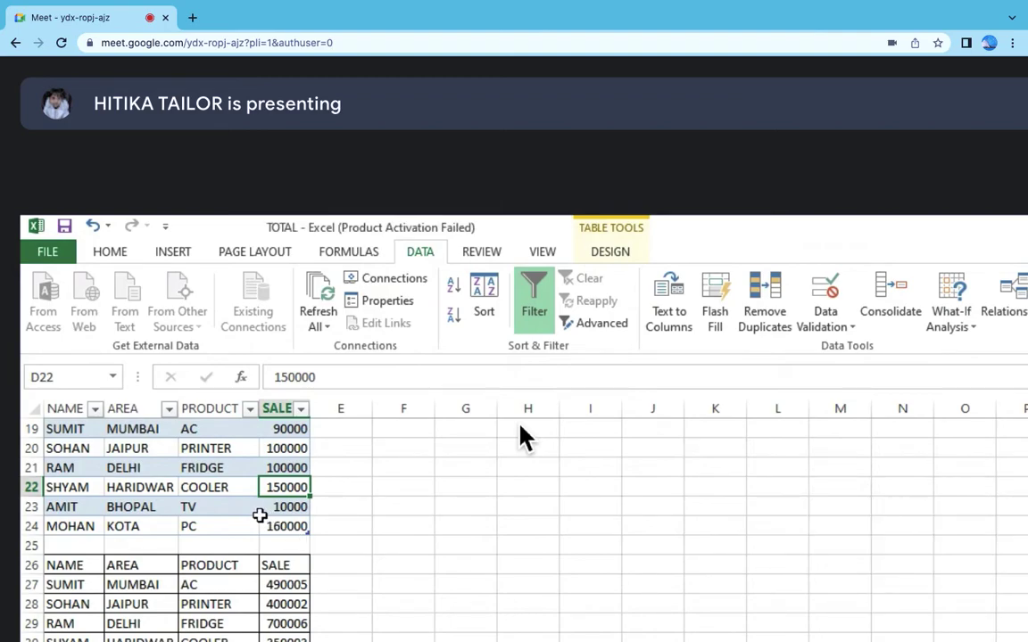
pyautogui.click(397, 281)
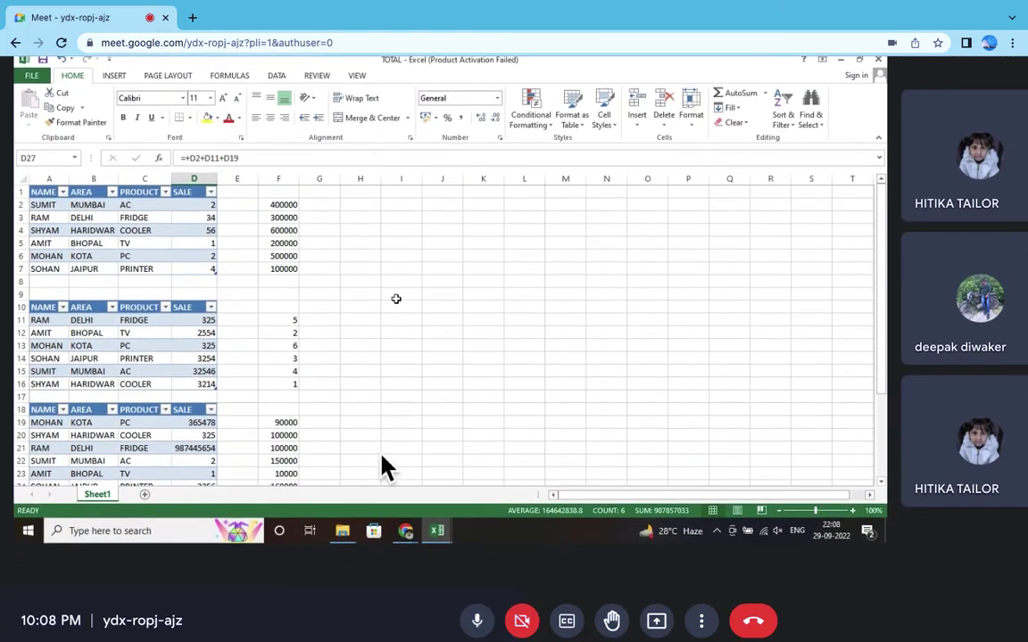
pyautogui.click(524, 610)
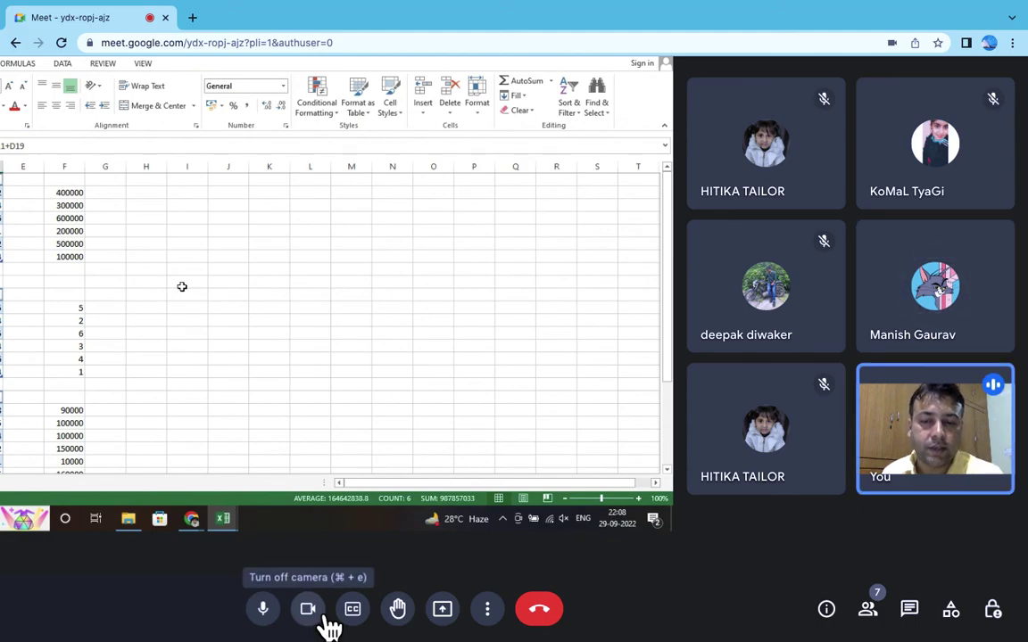
pyautogui.click(326, 617)
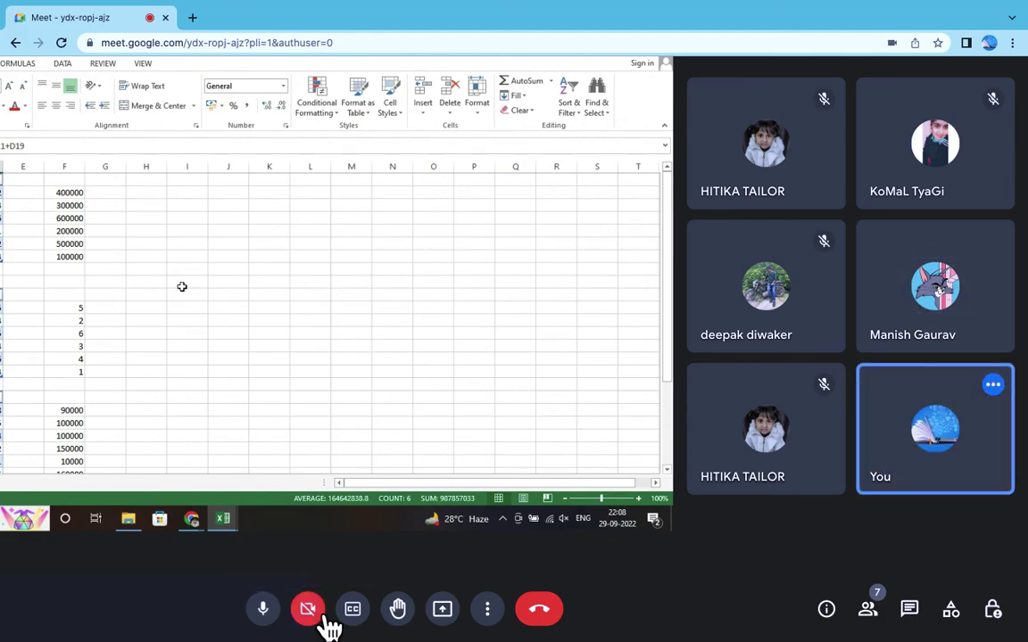